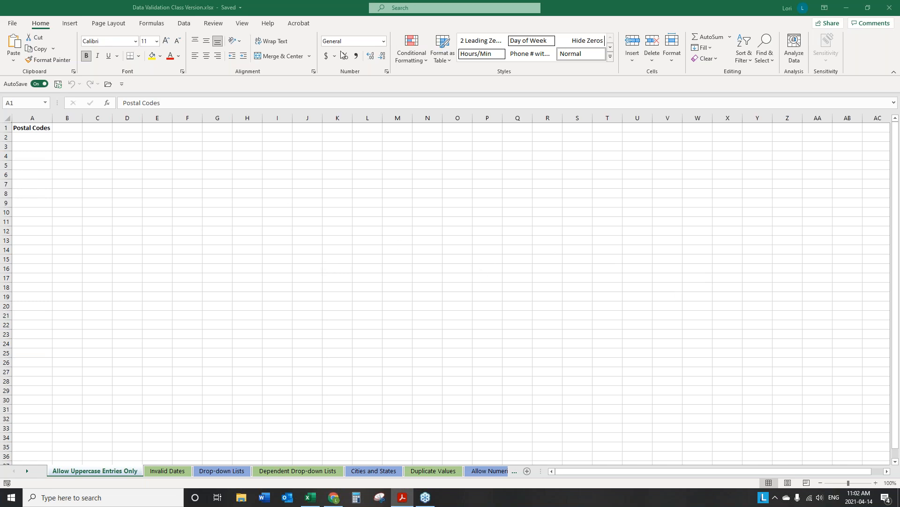
Step: Select the cells under the Postal Codes heading from A2 down to the last row of the sheet
click(40, 138)
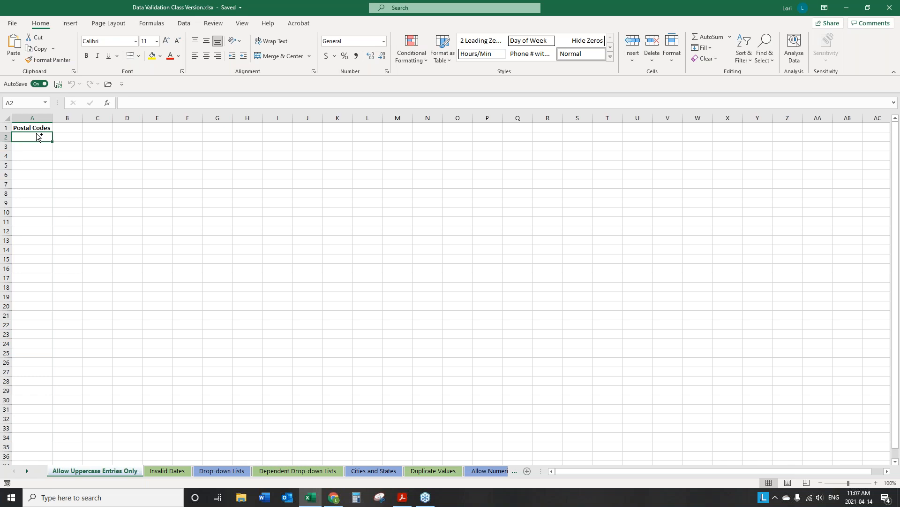
key(ctrl+shift+Down)
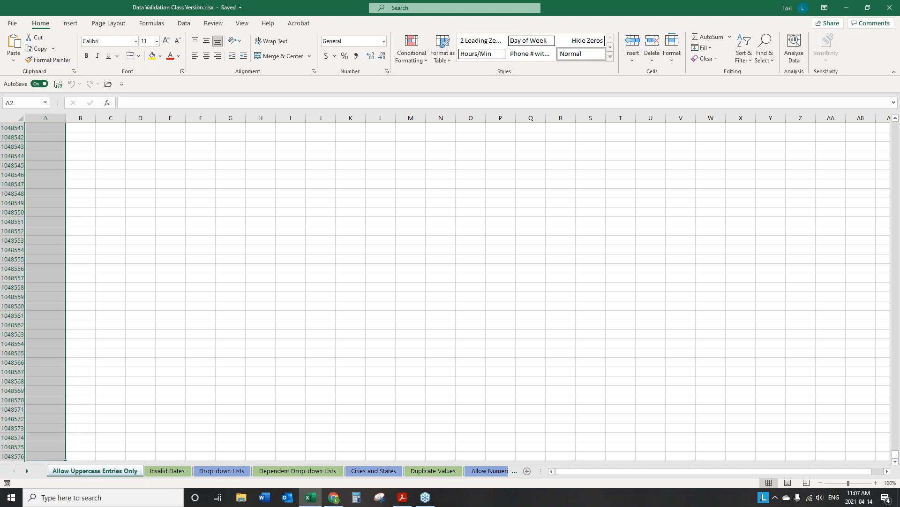
click(190, 26)
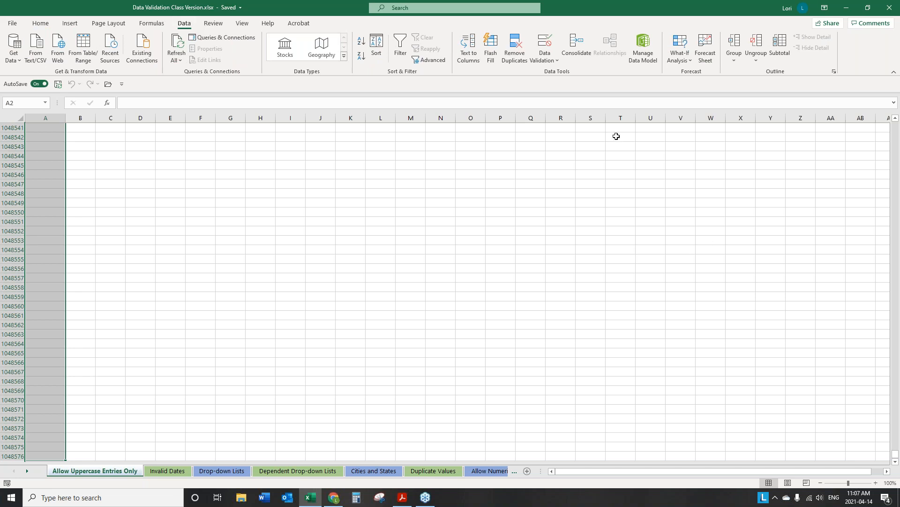
click(545, 61)
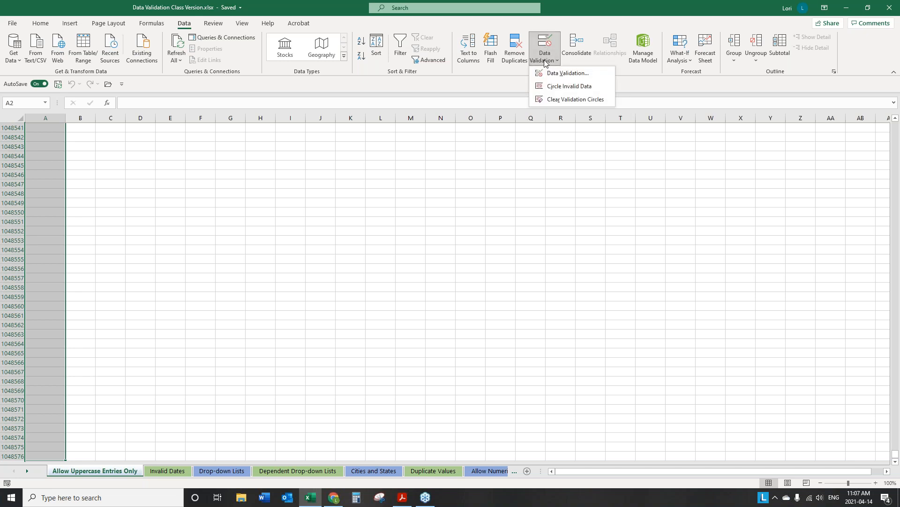
click(545, 63)
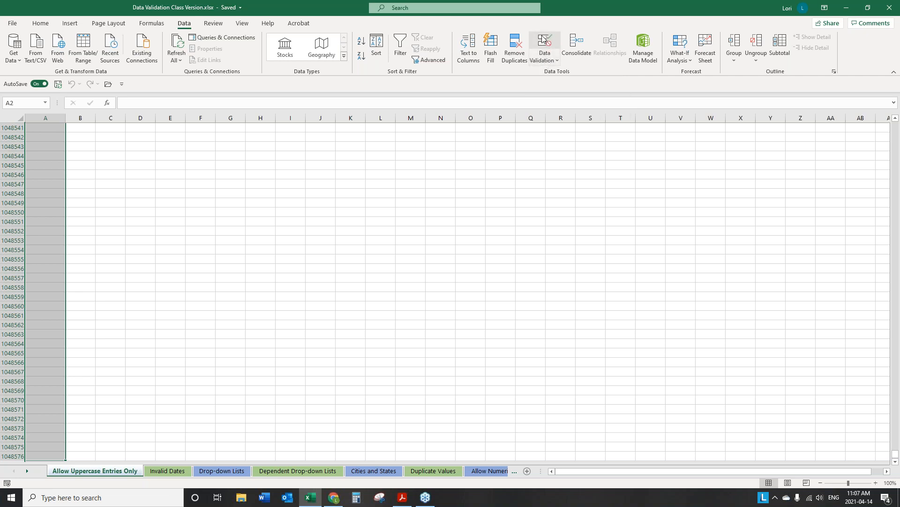
click(544, 40)
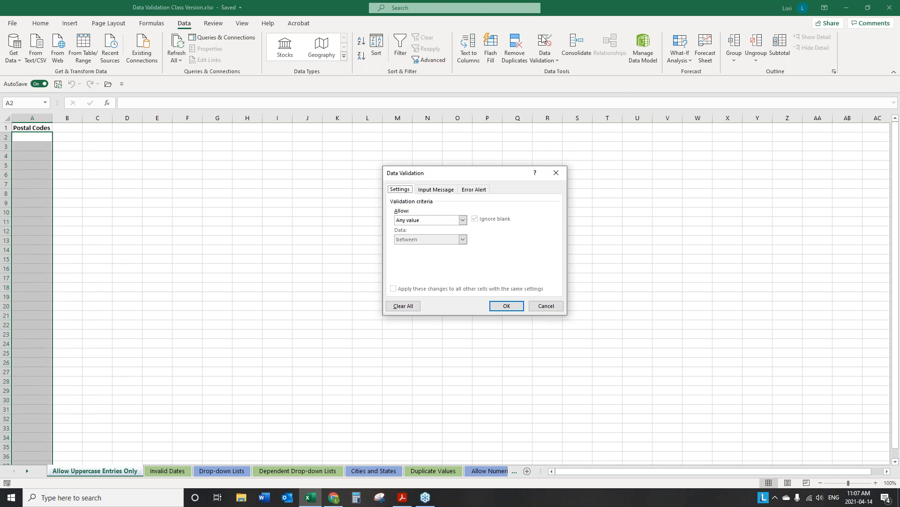
click(546, 305)
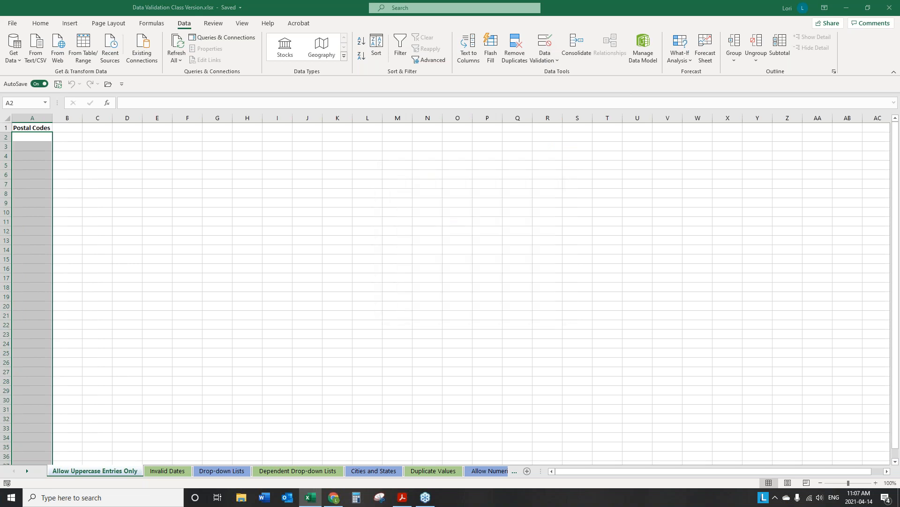
Step: Apply custom data validation to the selected column A cells with the formula =EXACT(A2,UPPER(A2))
click(543, 61)
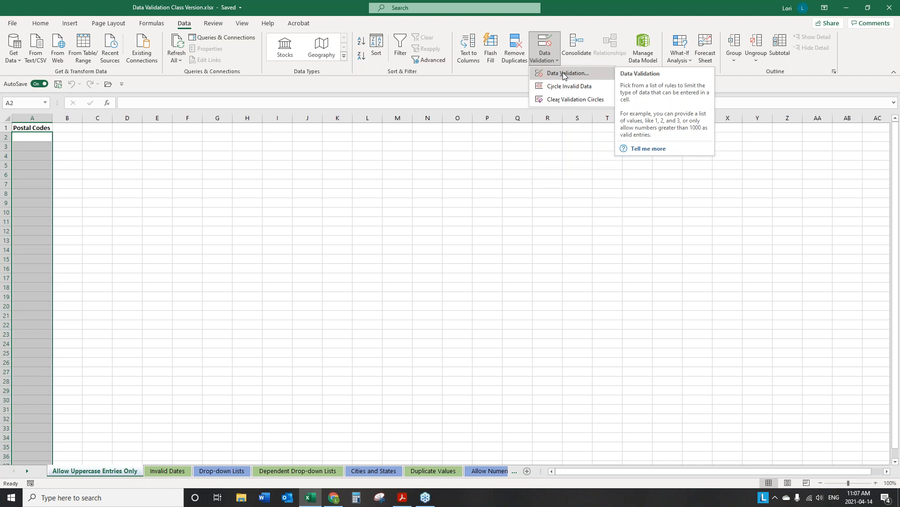
click(564, 74)
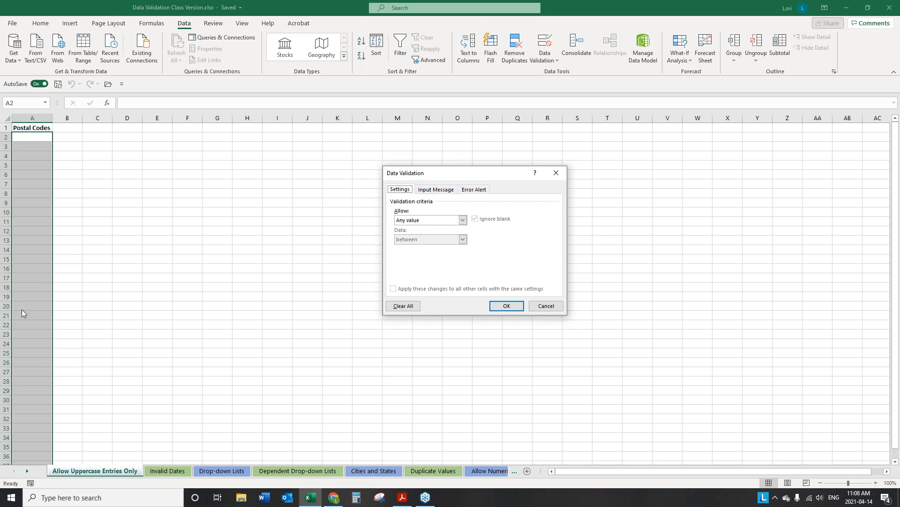
click(463, 222)
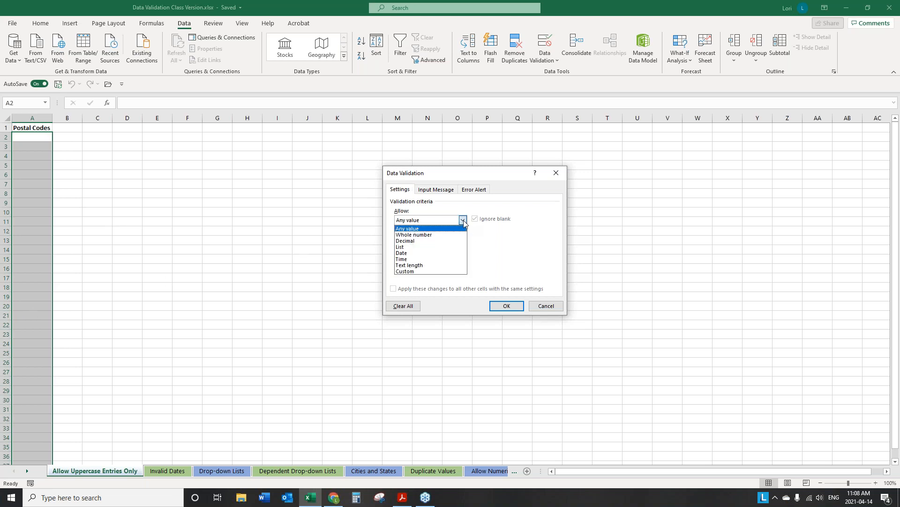
click(433, 271)
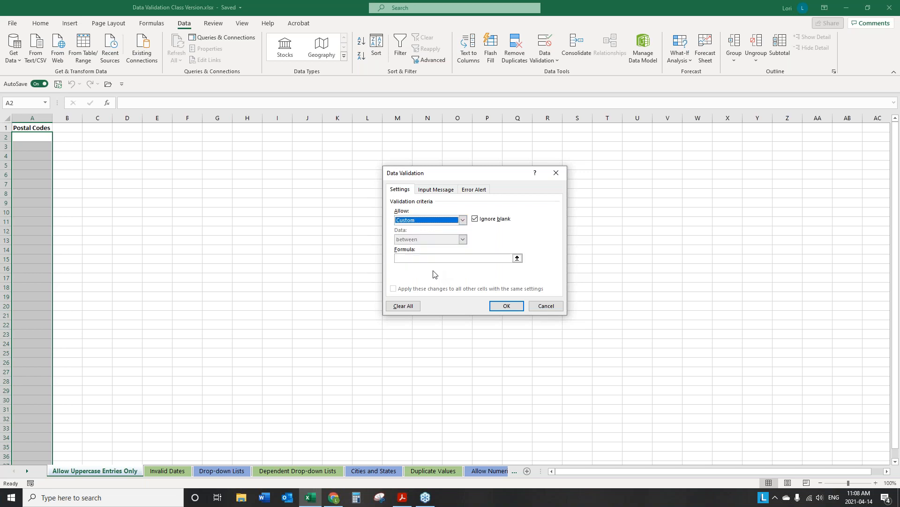
click(409, 257)
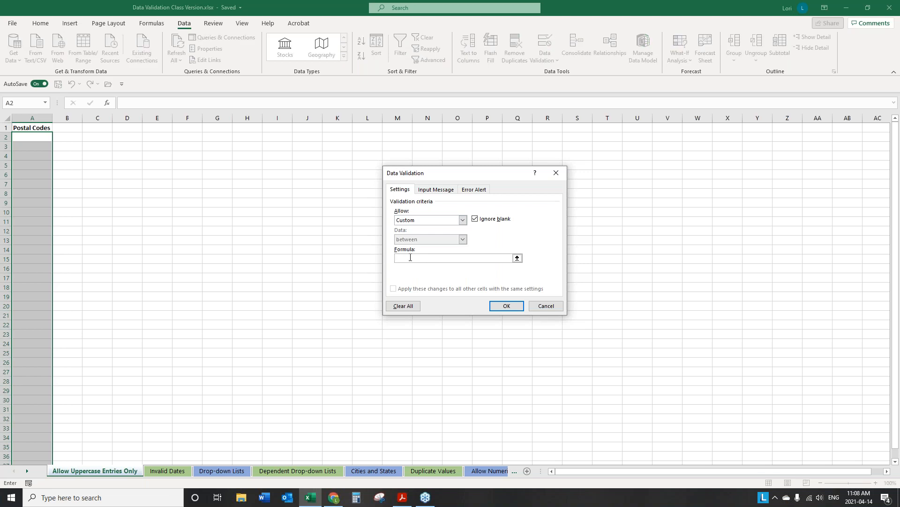
text(=EXACT)
text((A2,UPPER(A2)
click(506, 306)
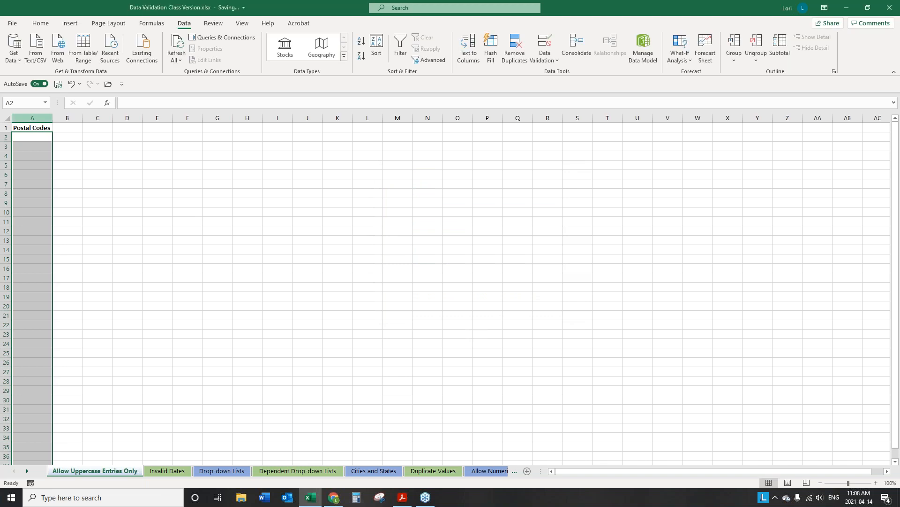
Step: Test the validation rule by trying to enter the lowercase postal code v4a 6k3 in cell A2
click(34, 136)
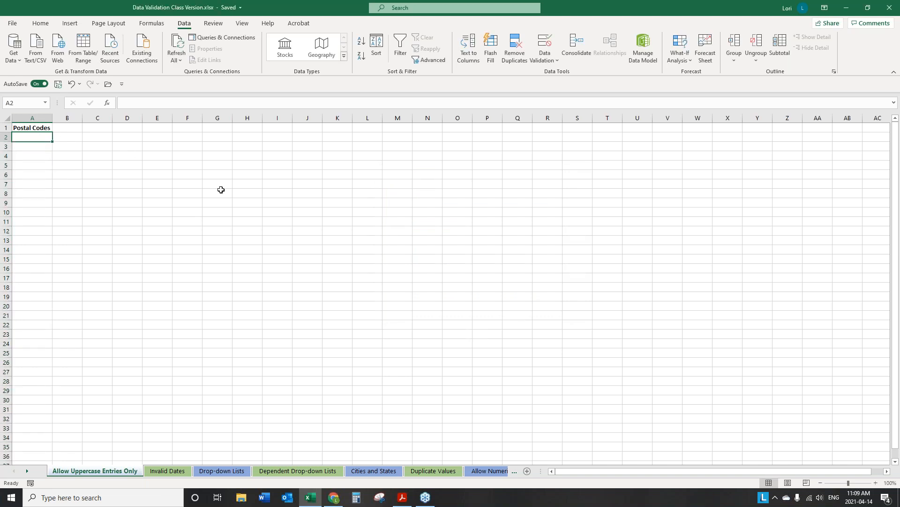
text(V4A)
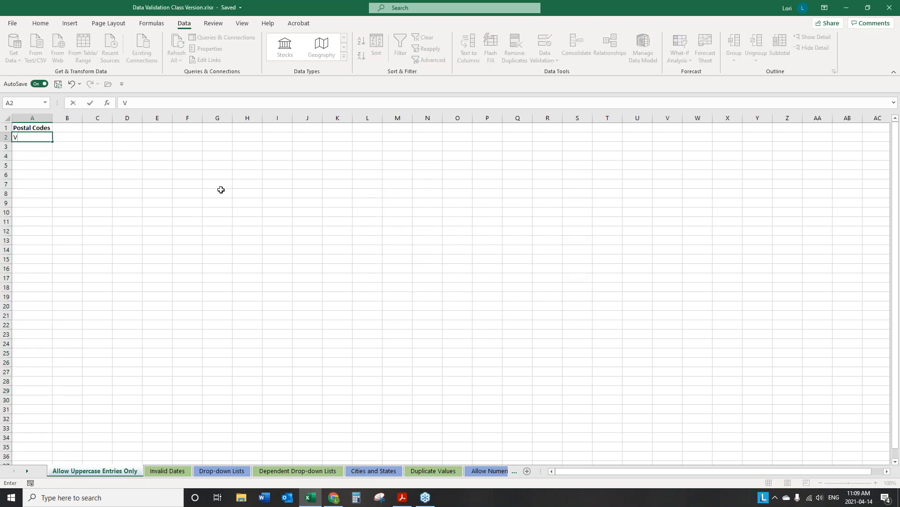
key(BackSpace)
key(BackSpace)
key(BackSpace)
text(4a 6k3)
key(Return)
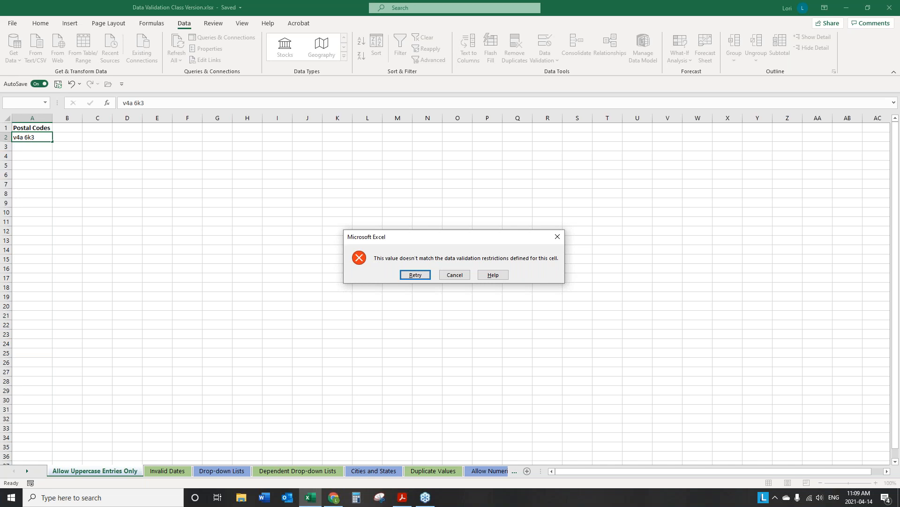
click(421, 276)
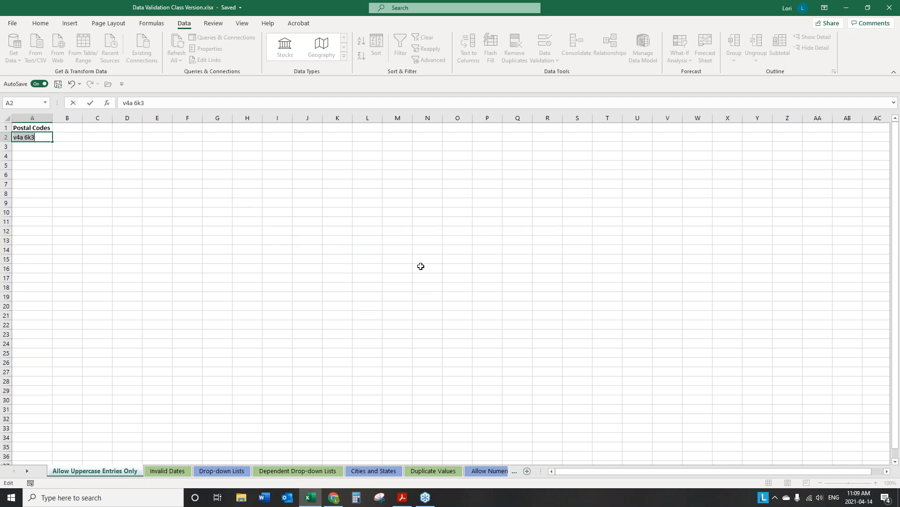
Step: Replace the lowercase entry in cell A2 with the uppercase postal code V4A 6K3
text(V$A)
key(BackSpace)
key(BackSpace)
text(4A 6)
text(KA)
key(BackSpace)
text(3)
key(Return)
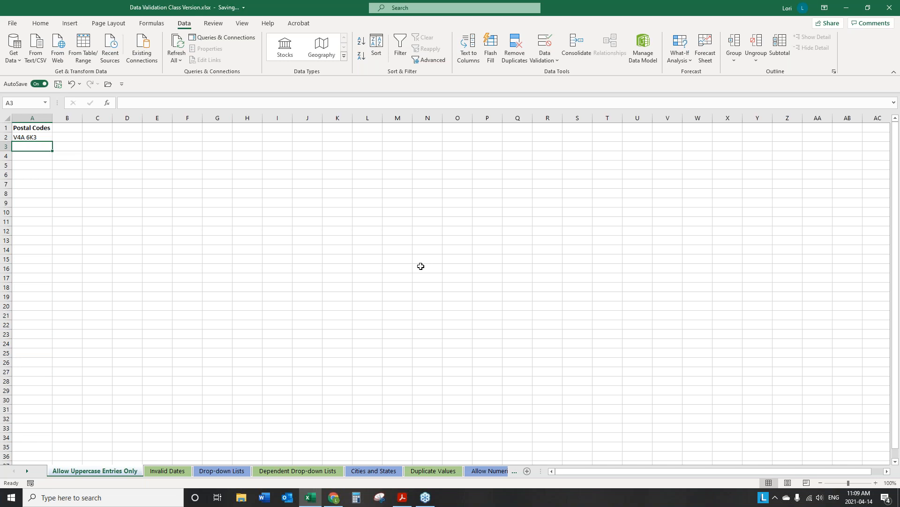
Step: Try the lowercase postal code t5r 3x6 in cell A3, cancel that entry and clear cell A2
text(t5r )
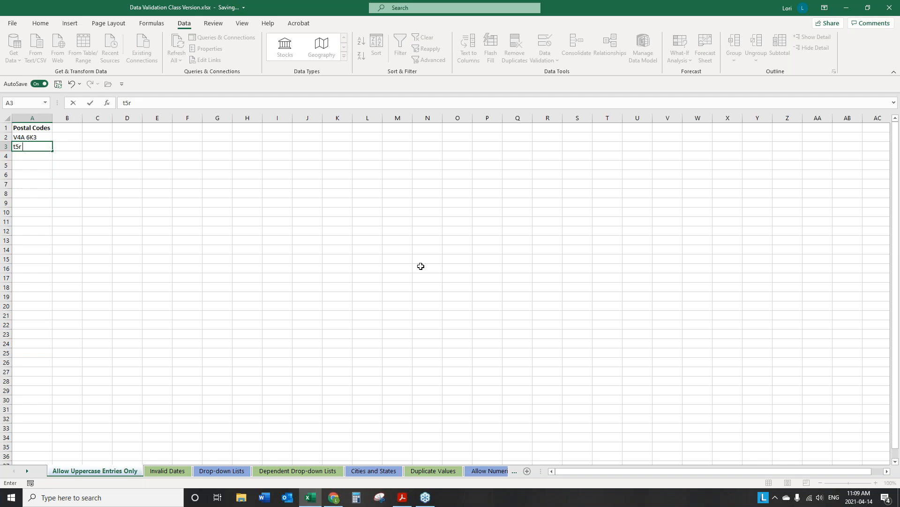
text(3x6)
key(Return)
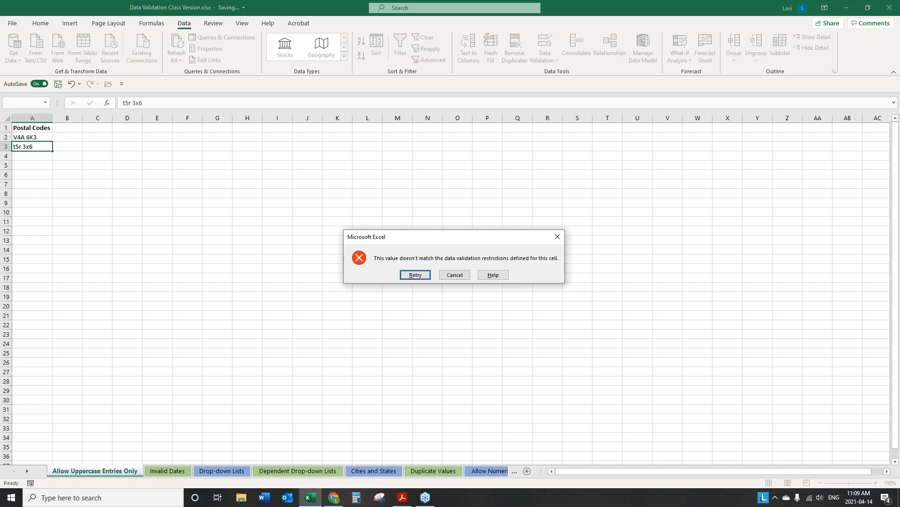
click(466, 277)
click(36, 137)
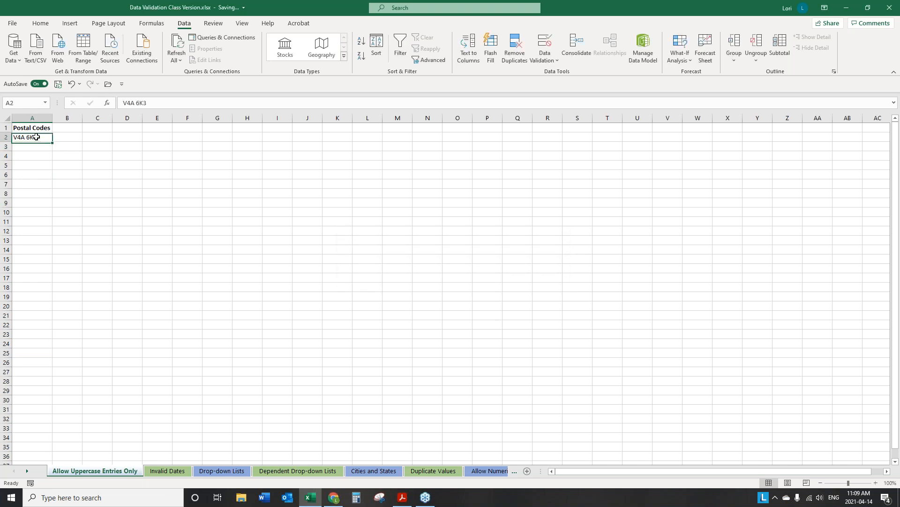
key(Delete)
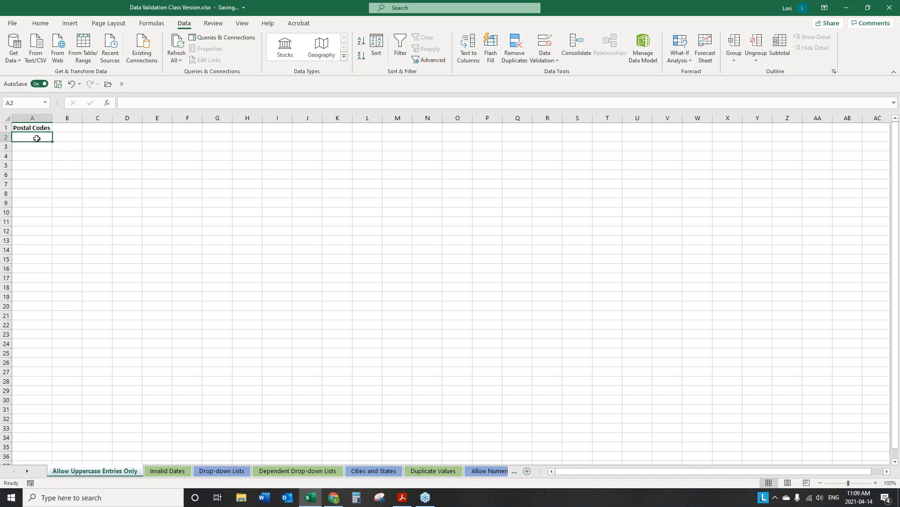
Step: Give the validation from A2 down a Stop error alert titled "Uppercase" with the message "Enter the postal code with the Caps Lock key on"
key(ctrl+shift+Down)
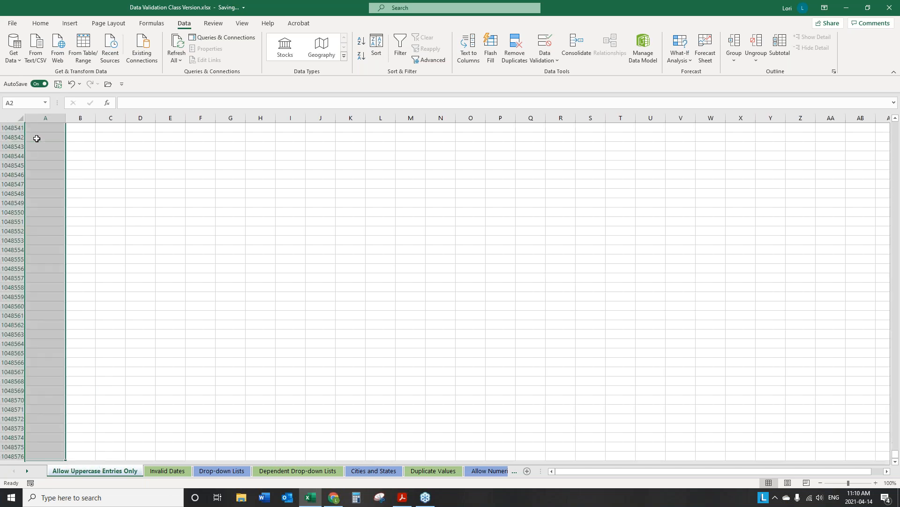
click(546, 43)
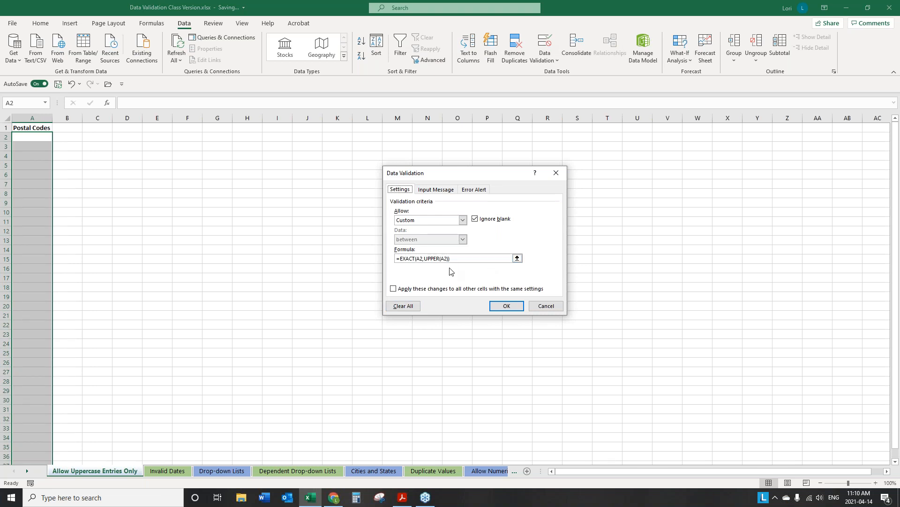
click(468, 192)
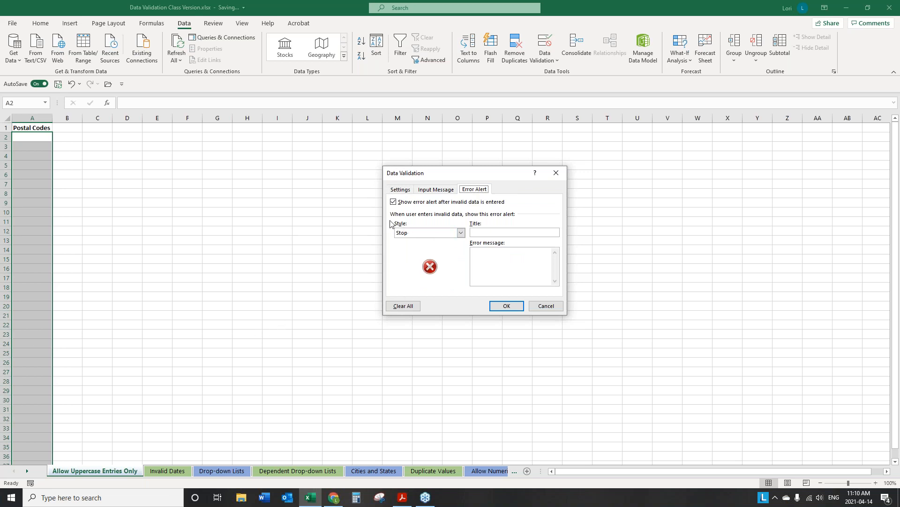
click(461, 233)
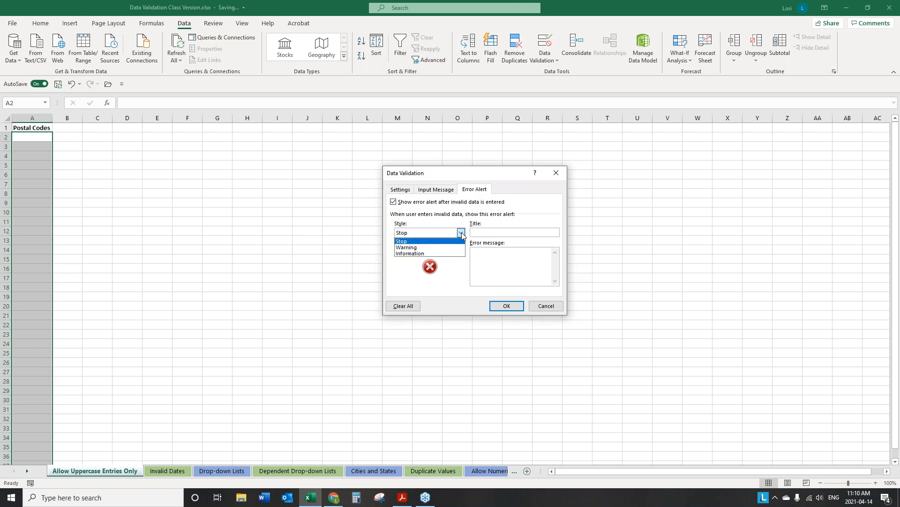
click(461, 233)
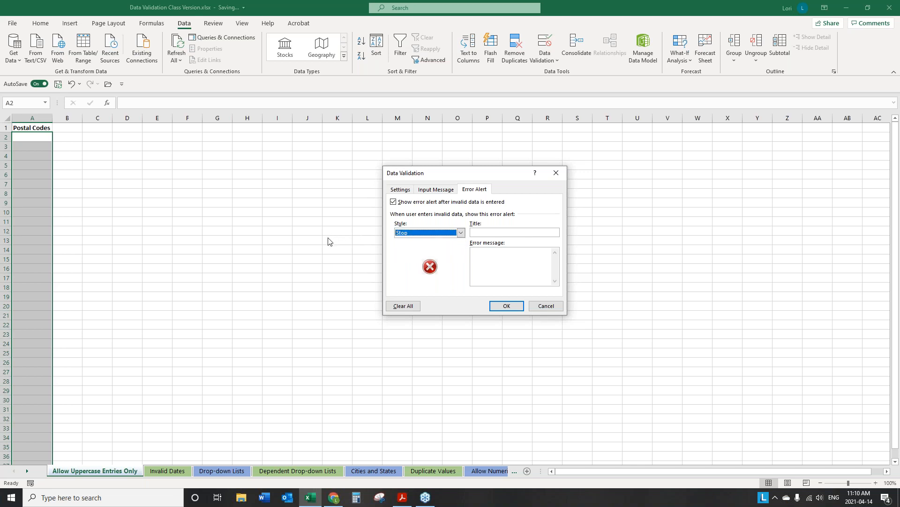
click(507, 233)
text(Uppercase)
click(482, 252)
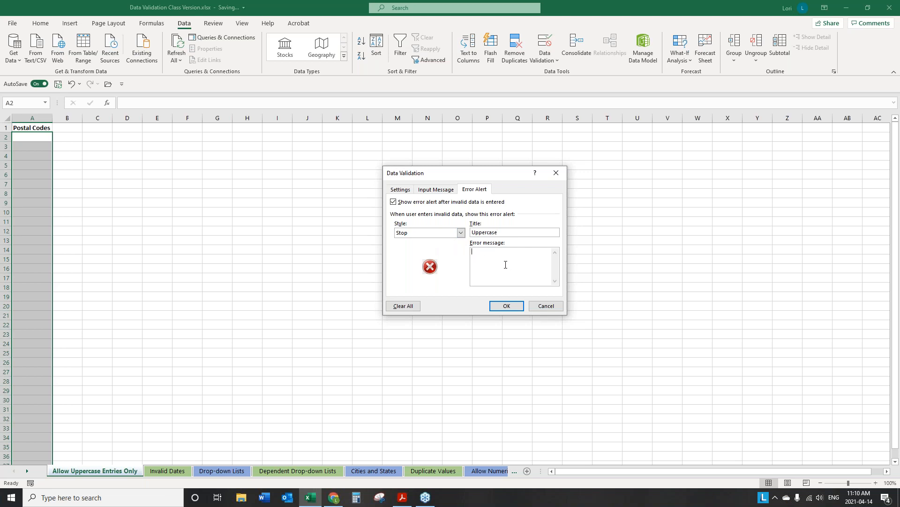
text(Enter the postal code with the Caps Lock key on)
click(506, 306)
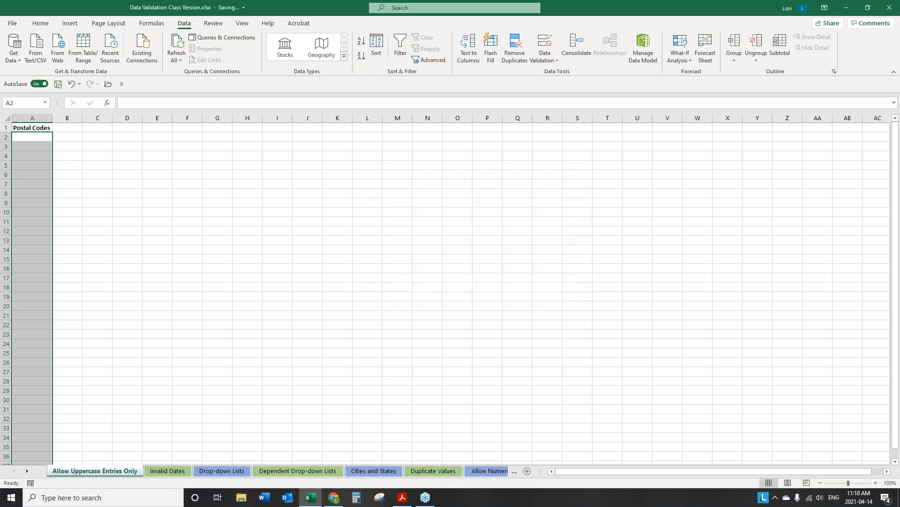
Step: Test the custom error alert by trying to enter v4a 6k3 in cell A2, and choose to retry
click(24, 136)
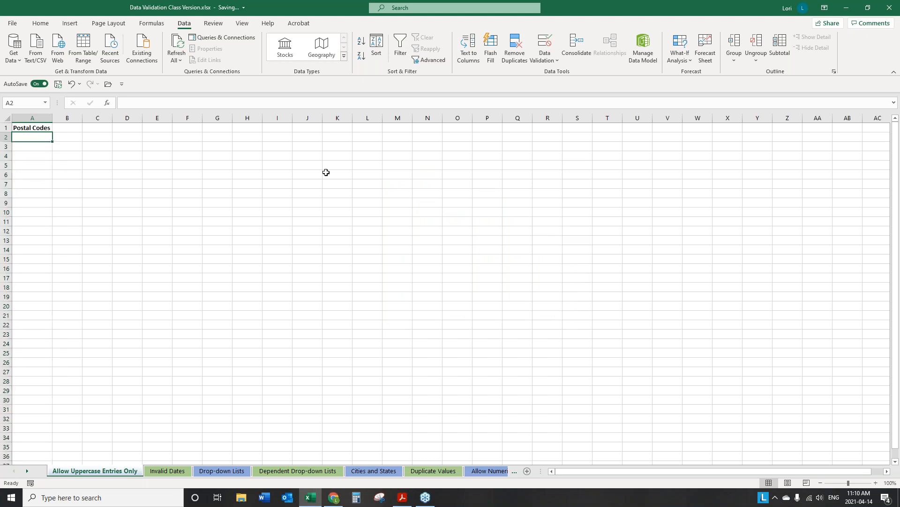
text(v4a 6k3)
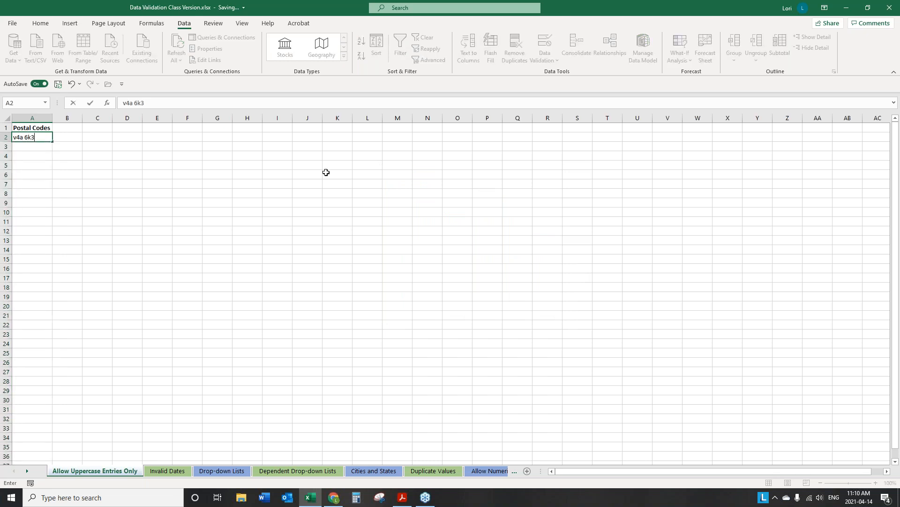
key(Return)
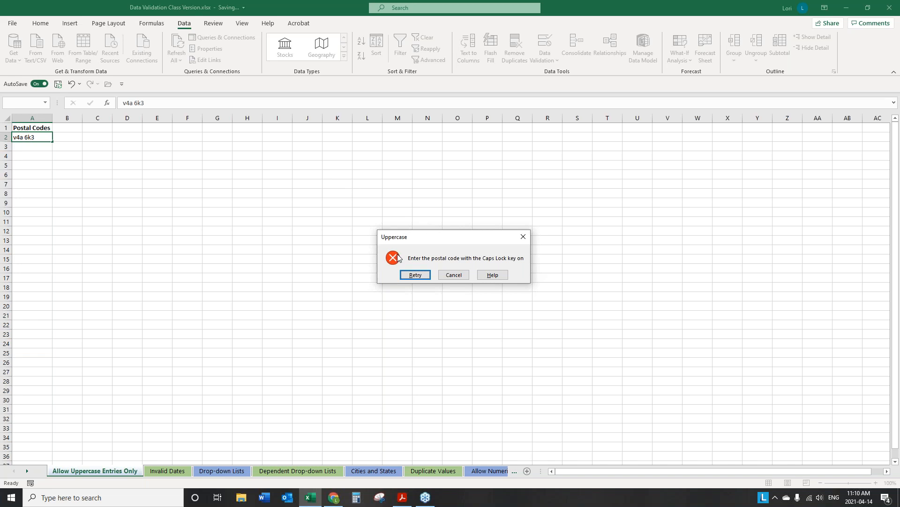
click(418, 276)
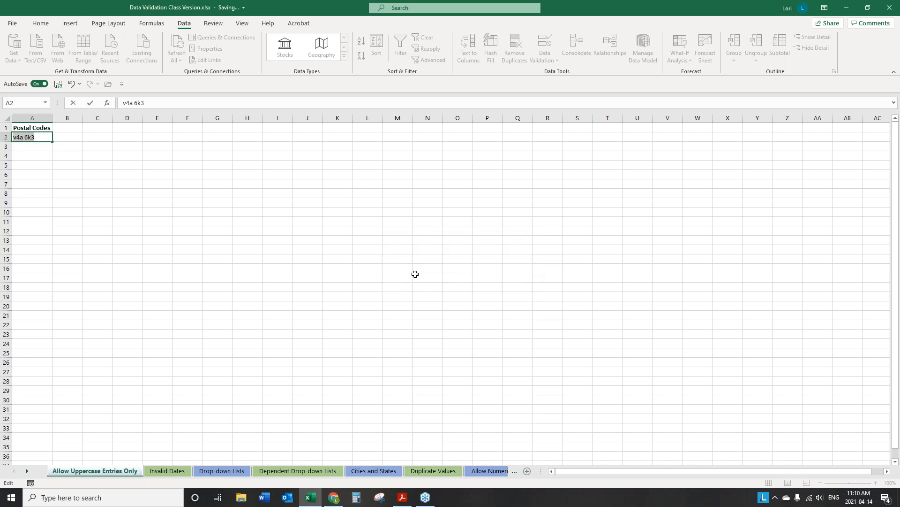
Step: Enter the postal code V4A 6K3 in capitals in cell A2, correcting its last character to 3
text(v4)
key(BackSpace)
key(BackSpace)
text(V4A 6K#)
key(Return)
key(Up)
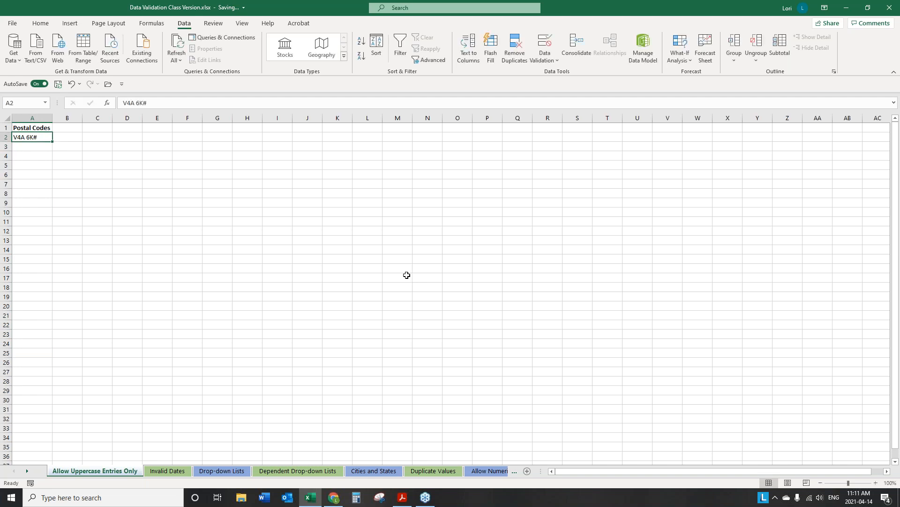
click(161, 102)
key(BackSpace)
text(3)
key(Return)
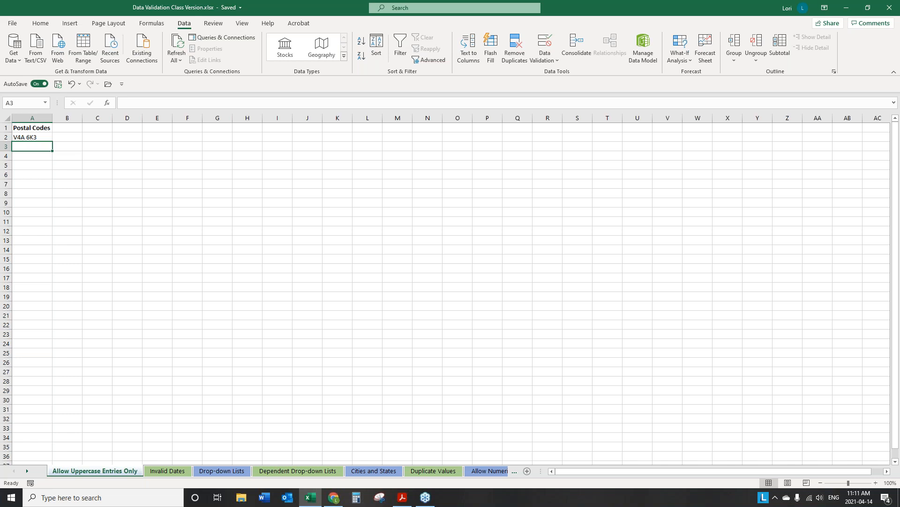
Step: Review the validation error alert for the postal codes from A2 down and close the dialog without changing it
click(41, 136)
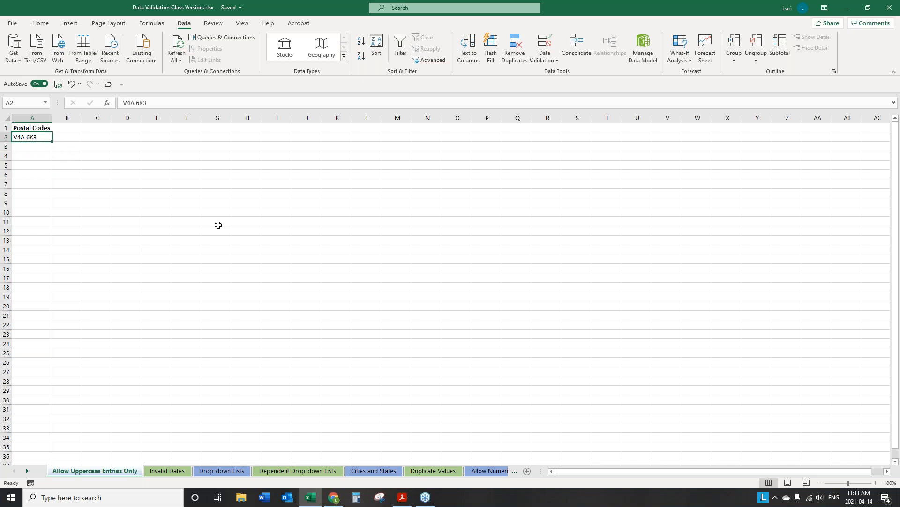
key(ctrl+shift+Down)
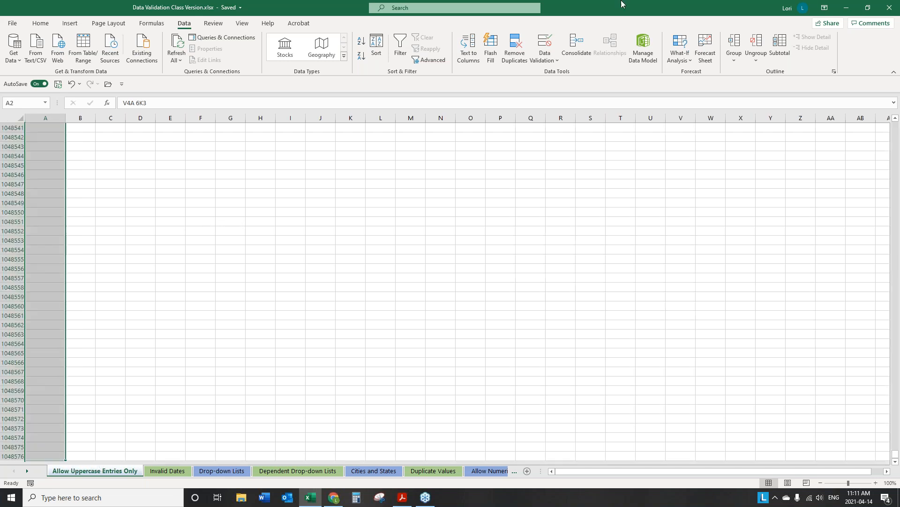
click(545, 41)
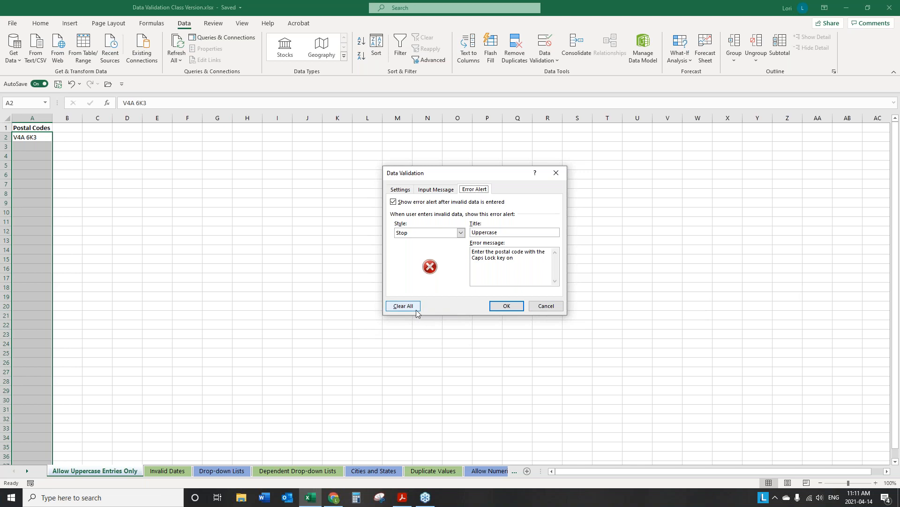
click(548, 307)
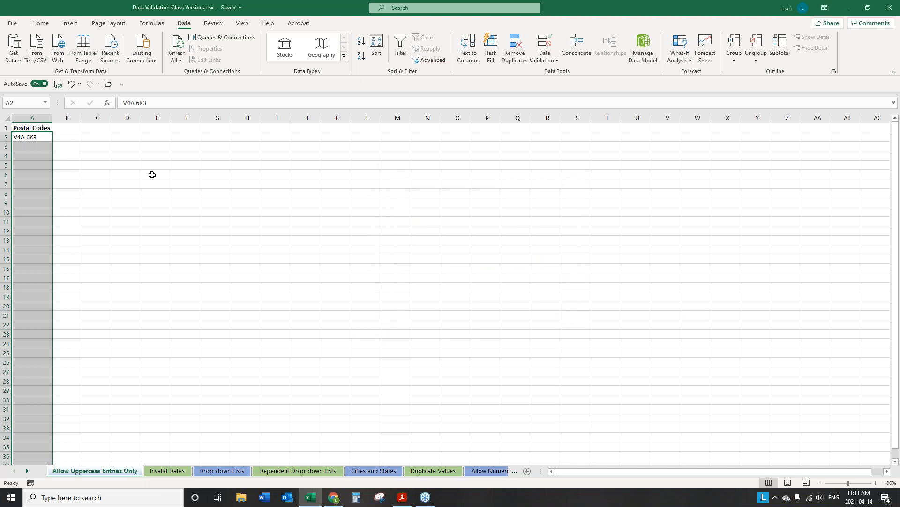
click(154, 175)
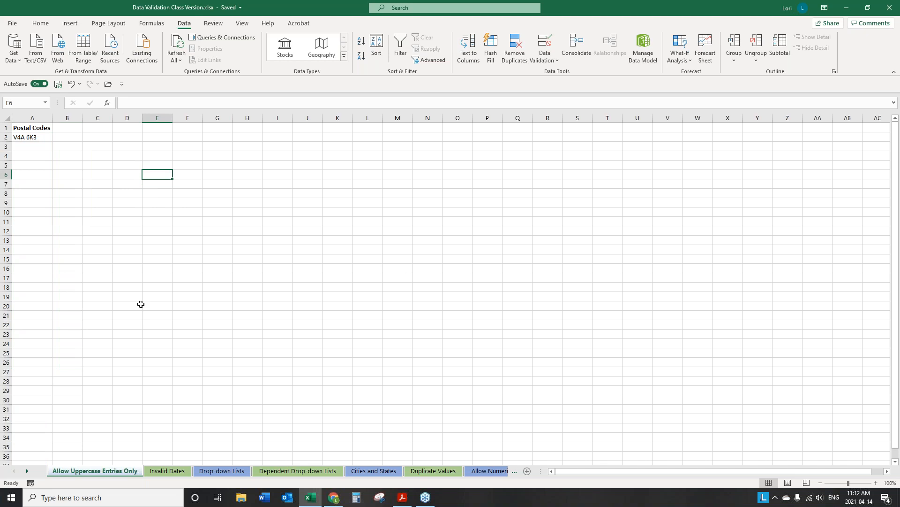
click(114, 260)
click(128, 167)
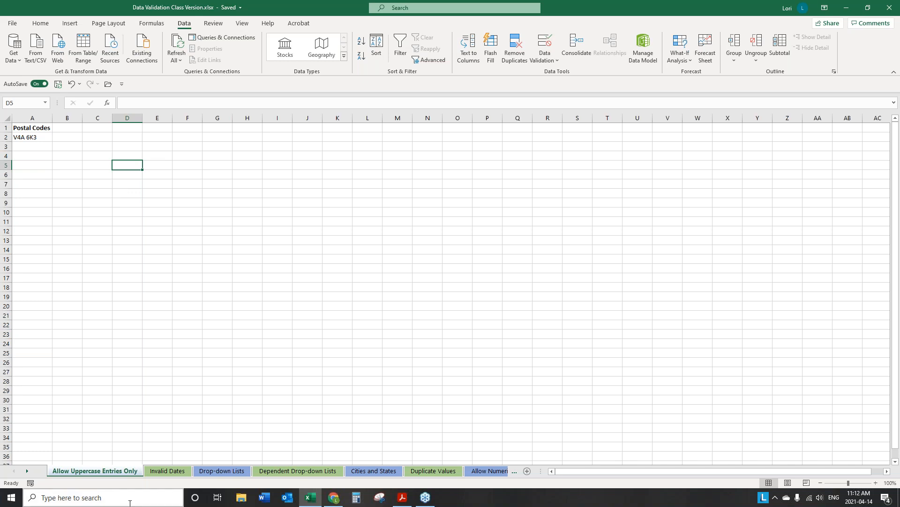
Step: On the Invalid Dates sheet, start data validation from A2 down and set it to allow only Date values
click(159, 472)
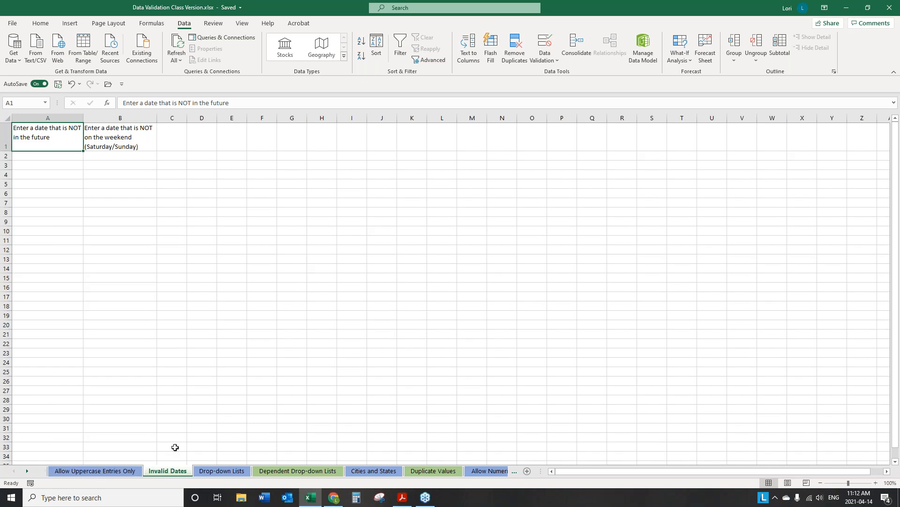
click(53, 158)
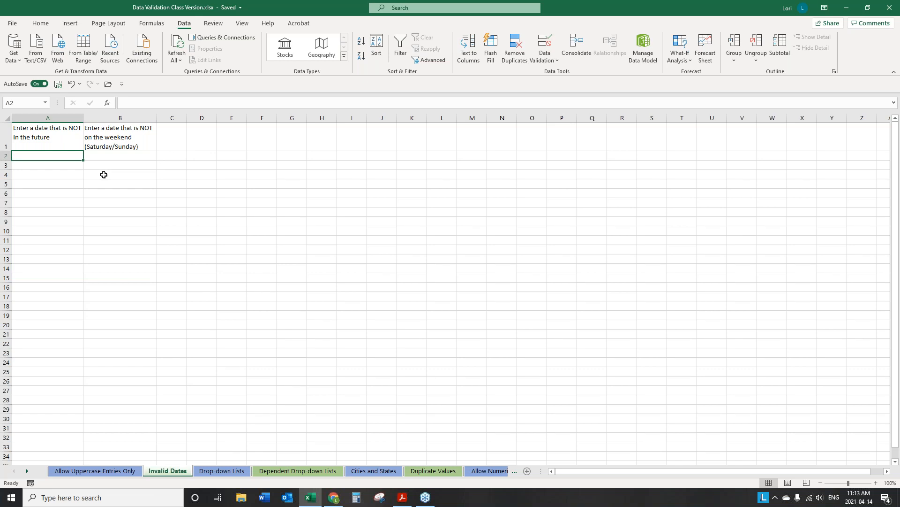
key(ctrl+shift+Down)
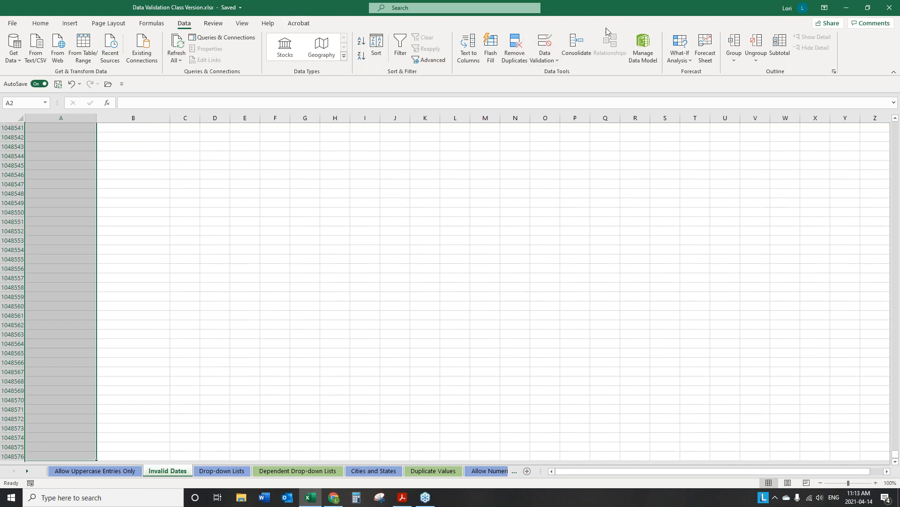
click(550, 39)
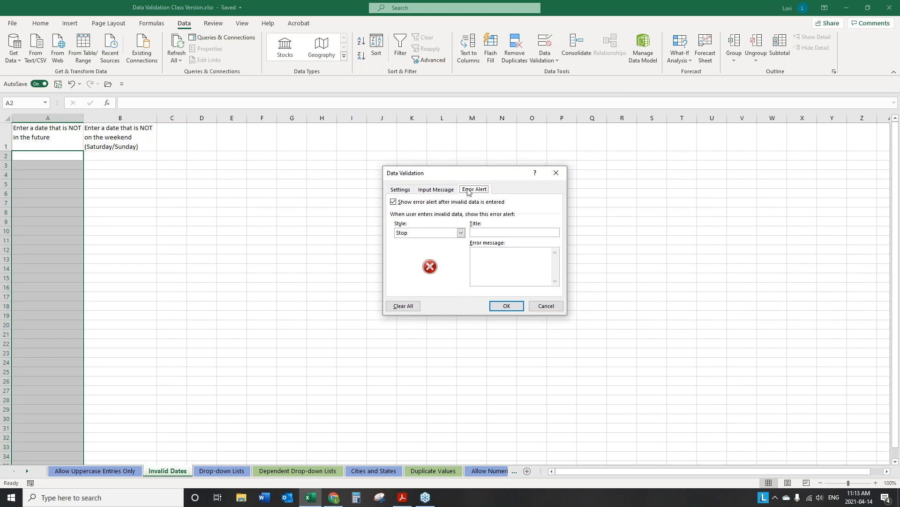
click(399, 191)
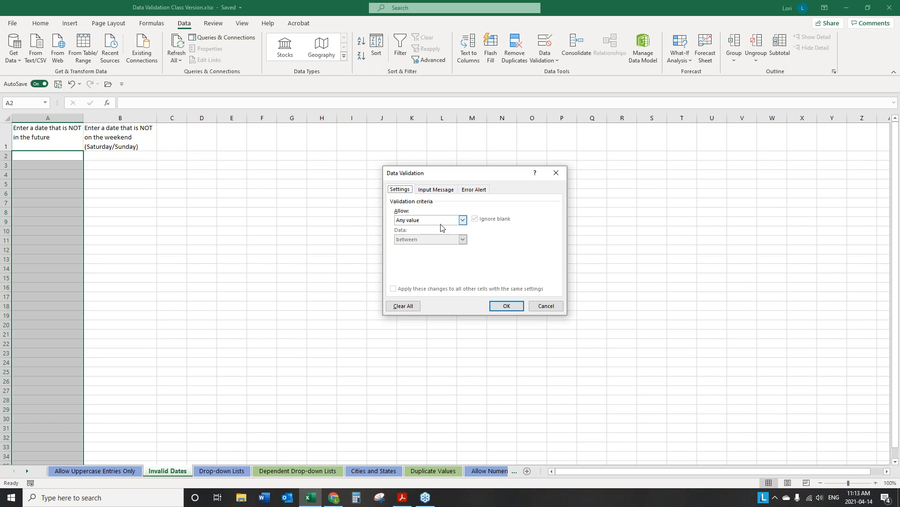
click(464, 221)
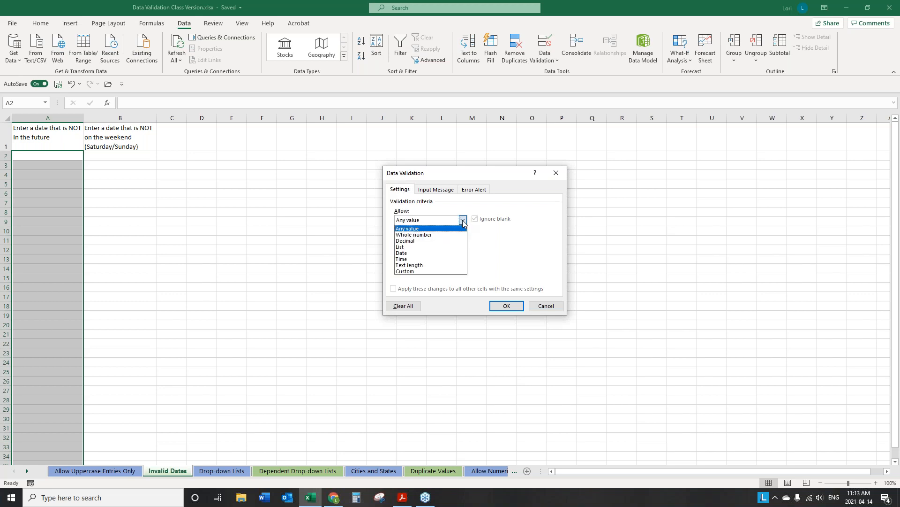
click(418, 253)
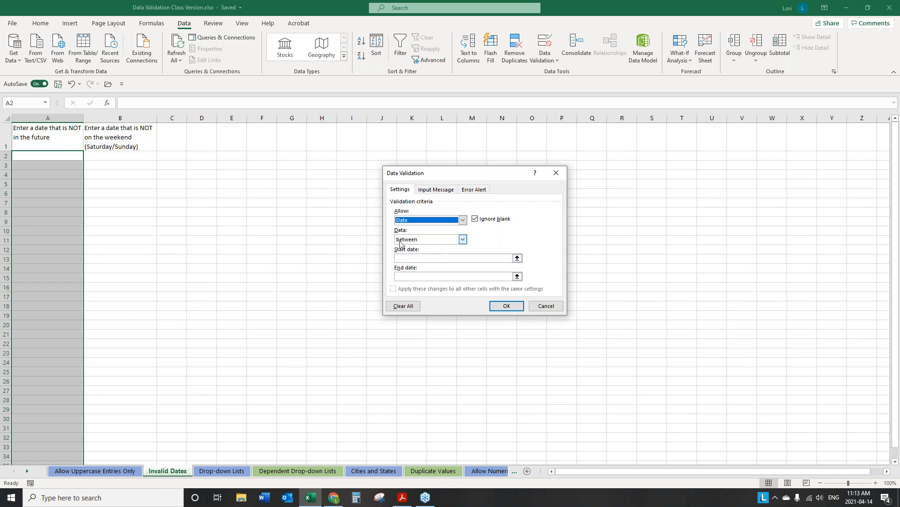
Step: Limit the allowed dates to less than or equal to an end date of =TODAY()
click(463, 239)
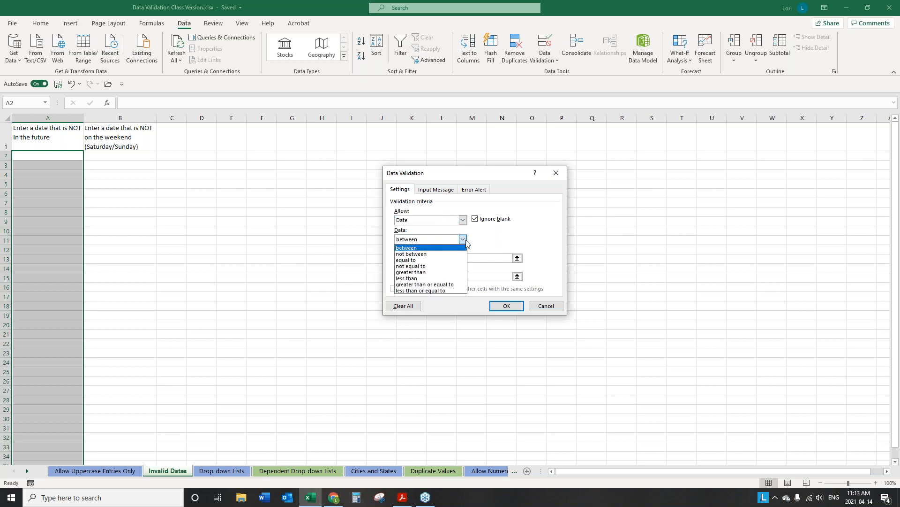
click(437, 290)
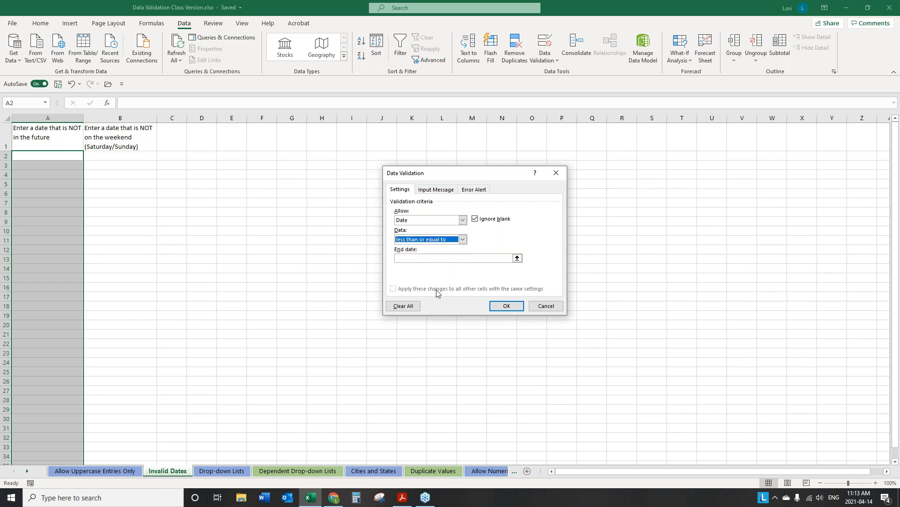
click(421, 259)
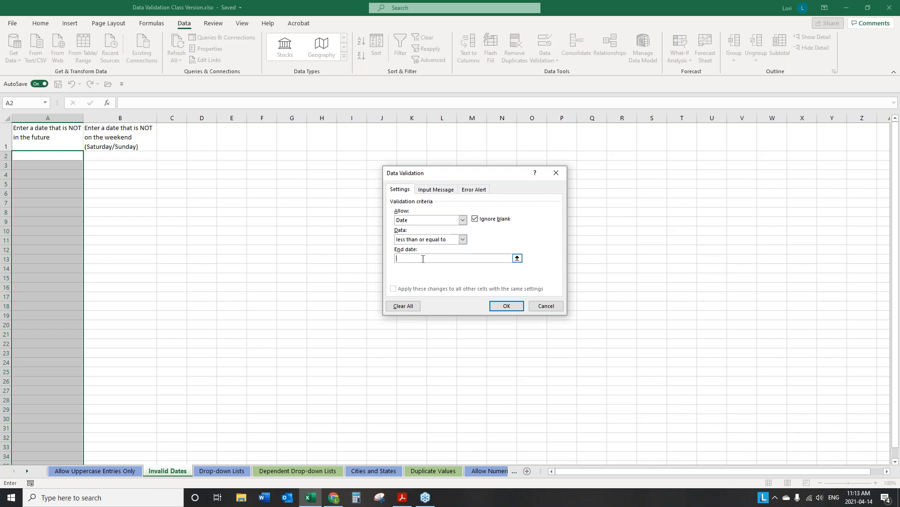
text(=TODAS)
key(BackSpace)
text(Y()
Step: Add a Stop error alert titled "Invalid Date" with the message "The date entered must not be in the future" and apply the validation
click(481, 192)
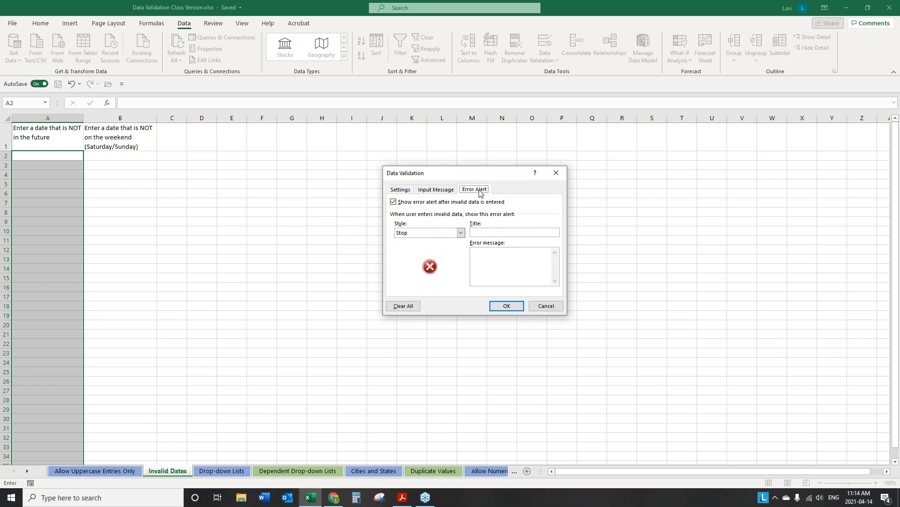
click(495, 231)
text(Invalid Date)
click(508, 263)
text(The date entered must not be in the future)
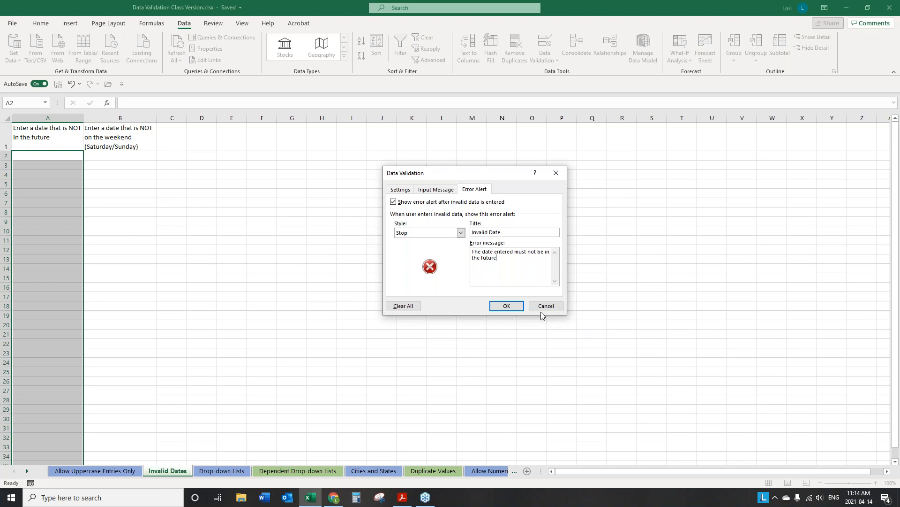
click(507, 306)
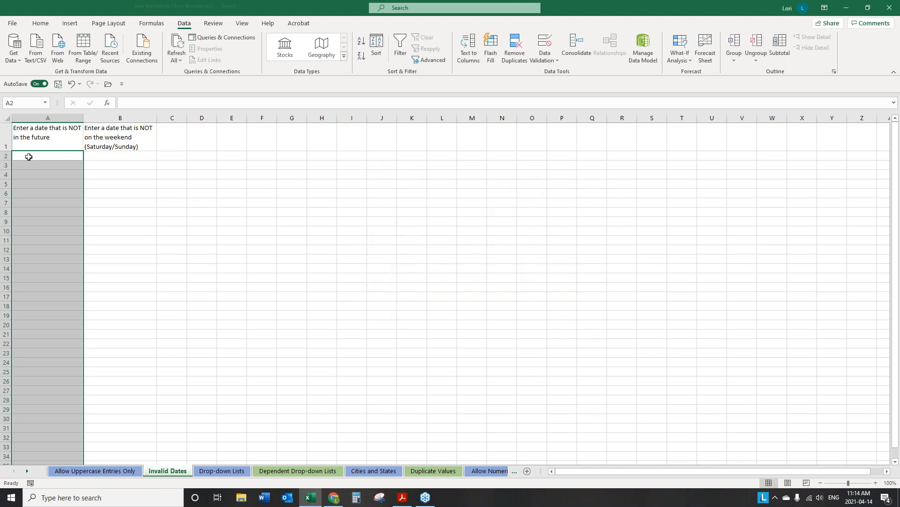
Step: Test the date rule by entering April 14, 2021 in A2 and April 13, 2021 in A3
click(37, 154)
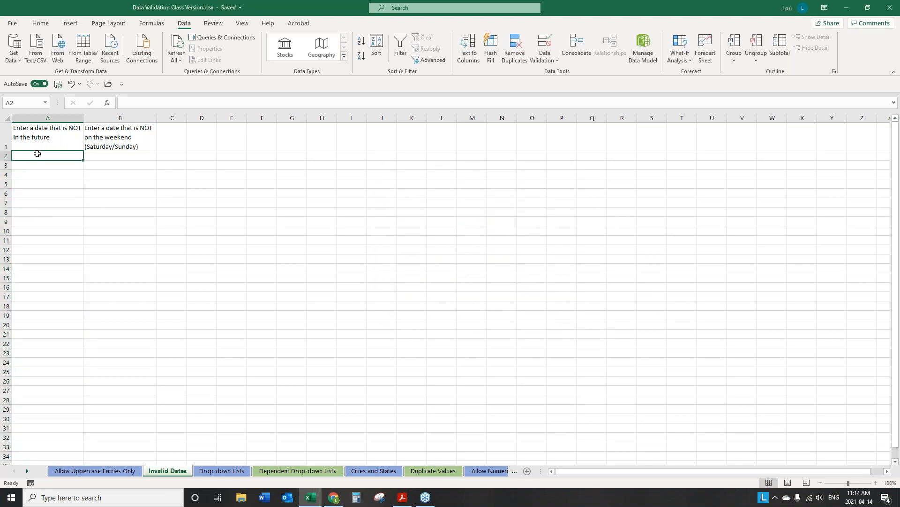
text(Apr)
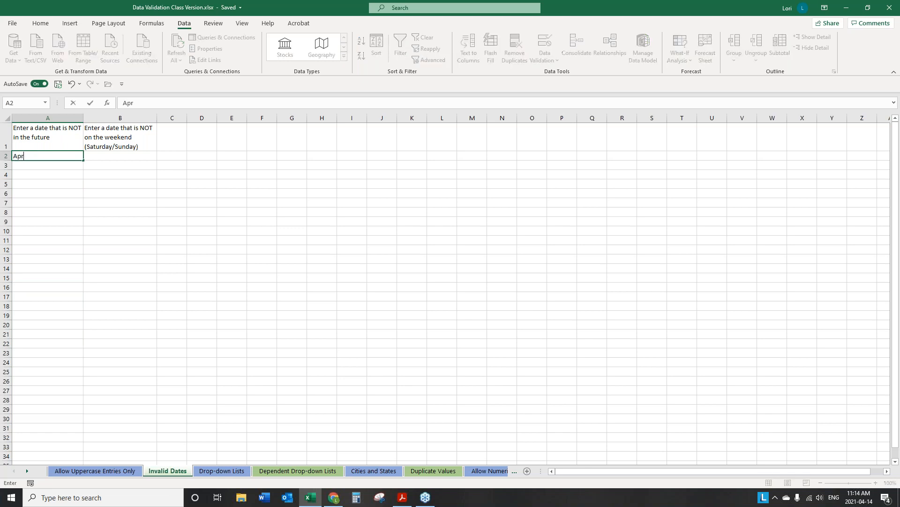
text(il 14, 2021)
key(Return)
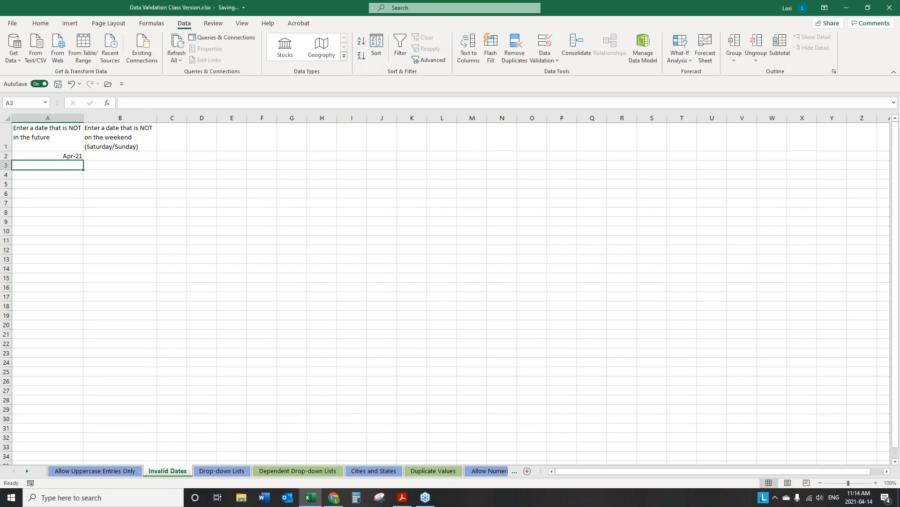
text(April 13, 2021)
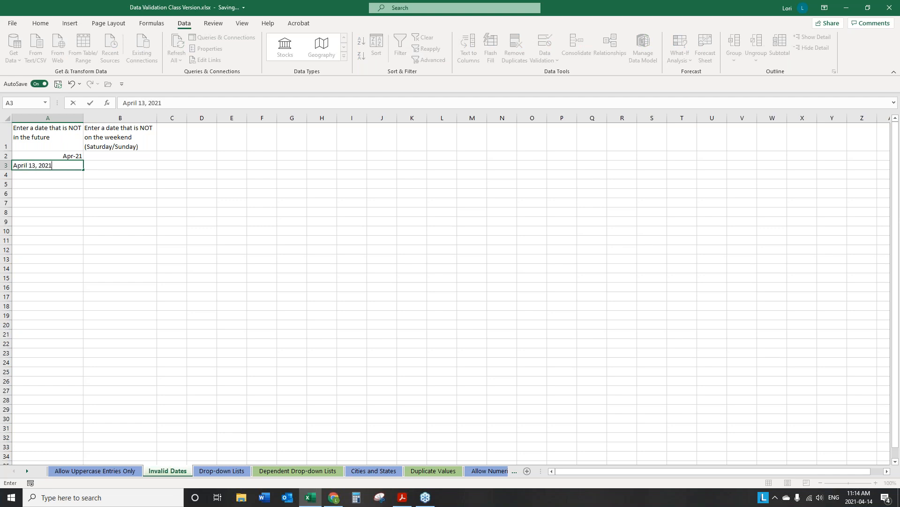
key(Return)
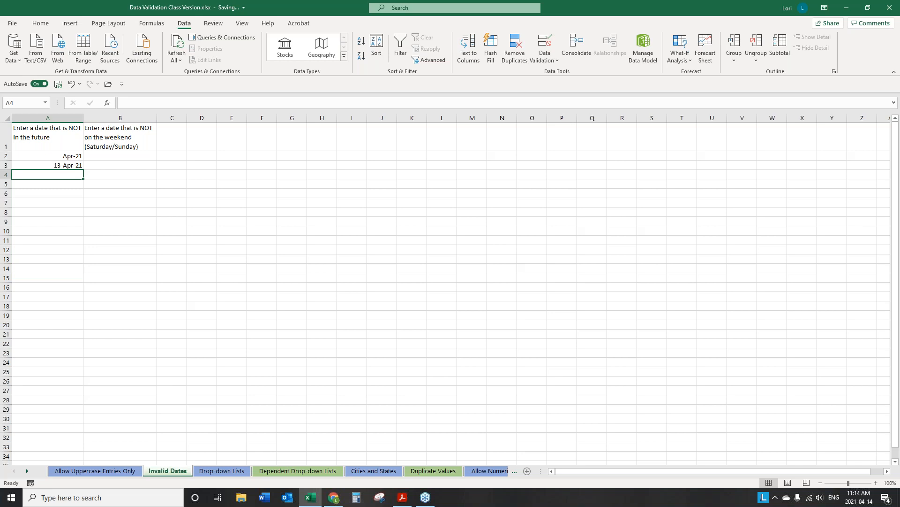
Step: Try the future date April 15, 2021 in A4, choose to retry at the alert, and clear the entry
text(April)
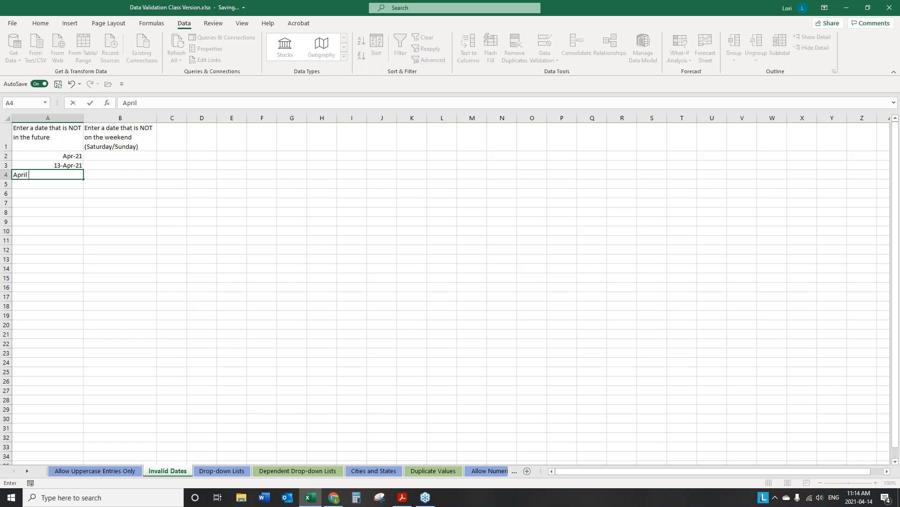
text( 15, 2021)
key(Return)
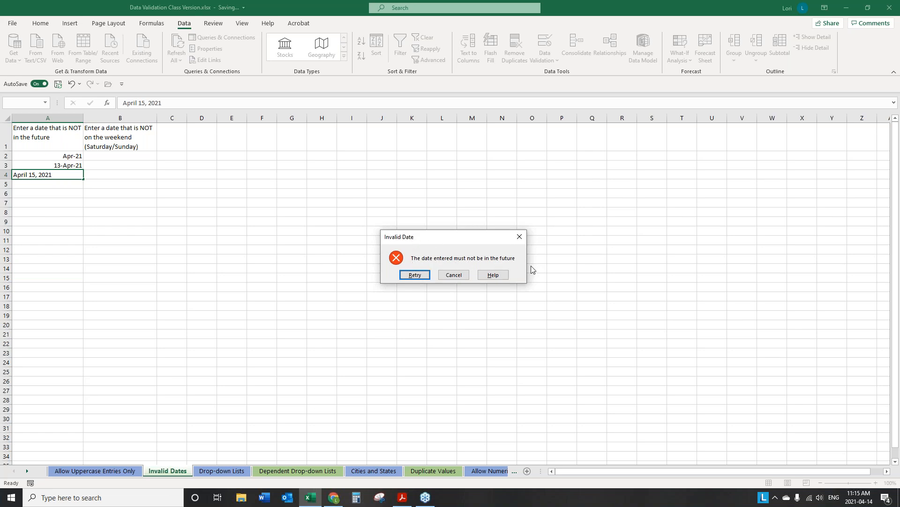
click(417, 278)
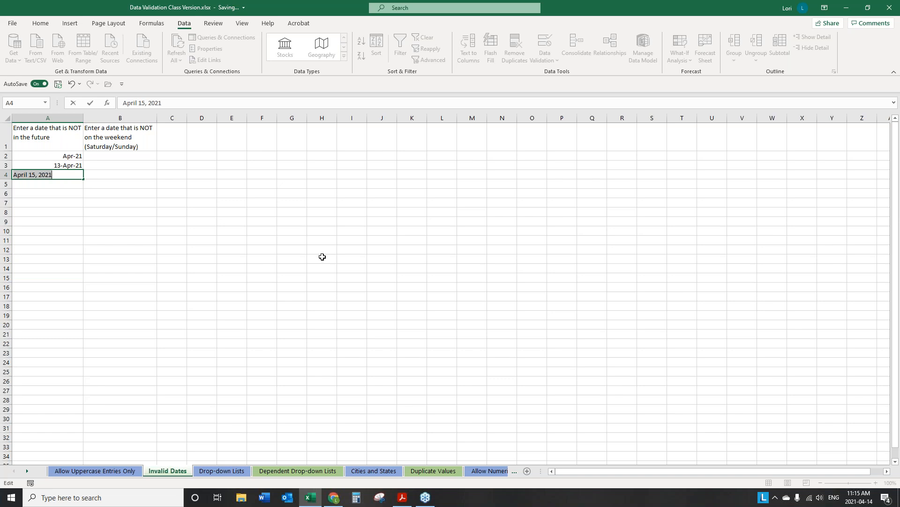
key(Delete)
click(293, 262)
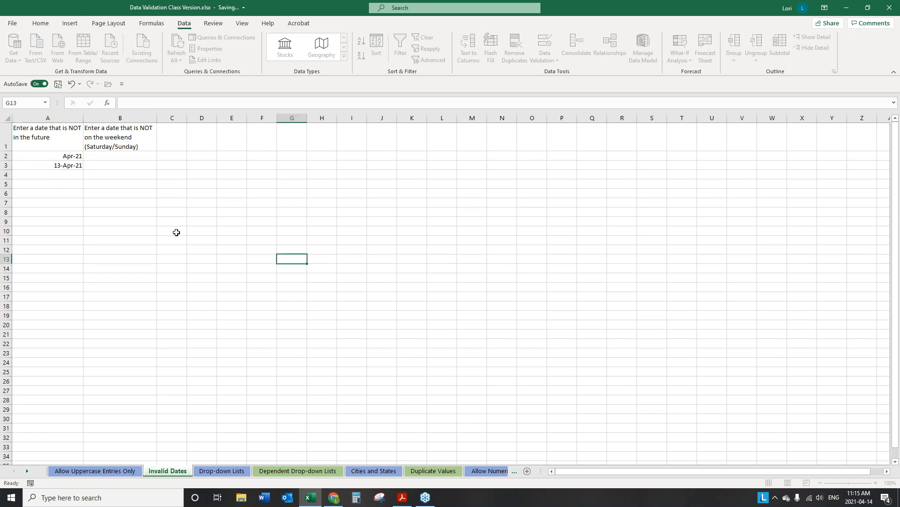
click(57, 175)
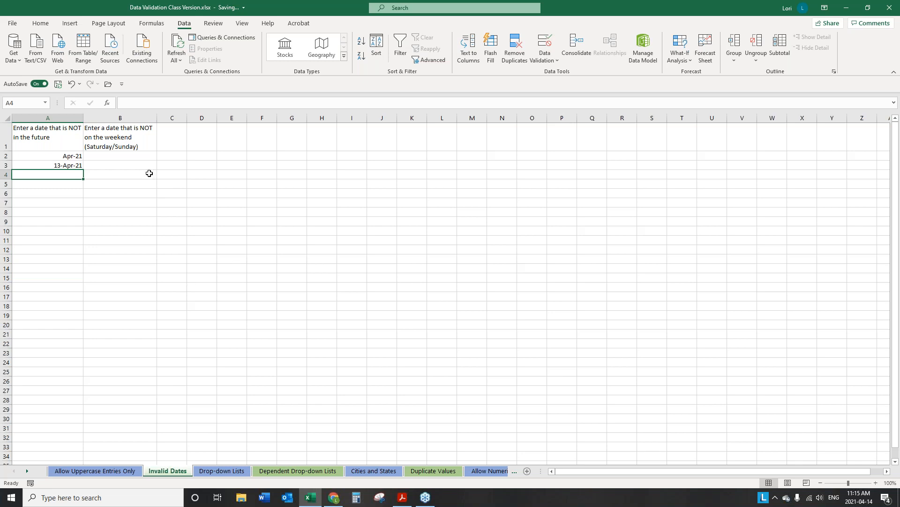
Step: Apply a custom validation rule to column B from B2 downward using the formula =WEEKDAY(B2,2)<6
click(136, 156)
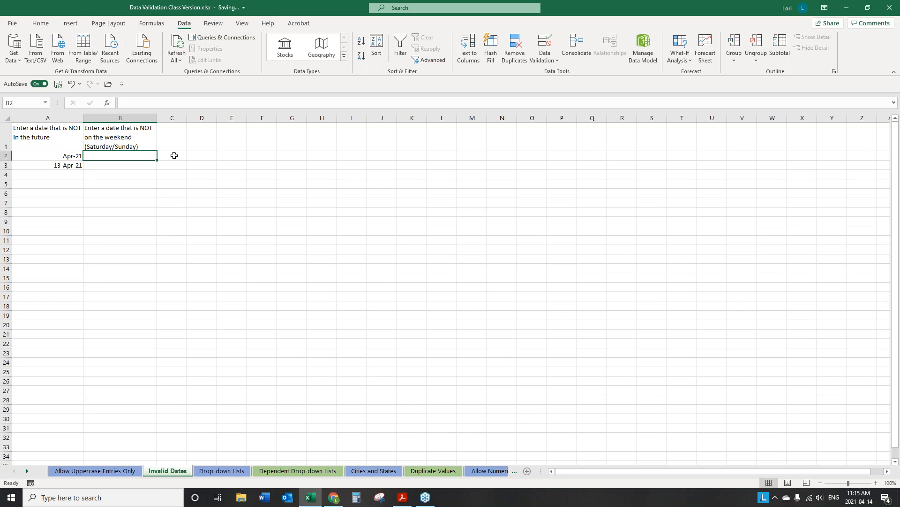
key(ctrl+shift+Down)
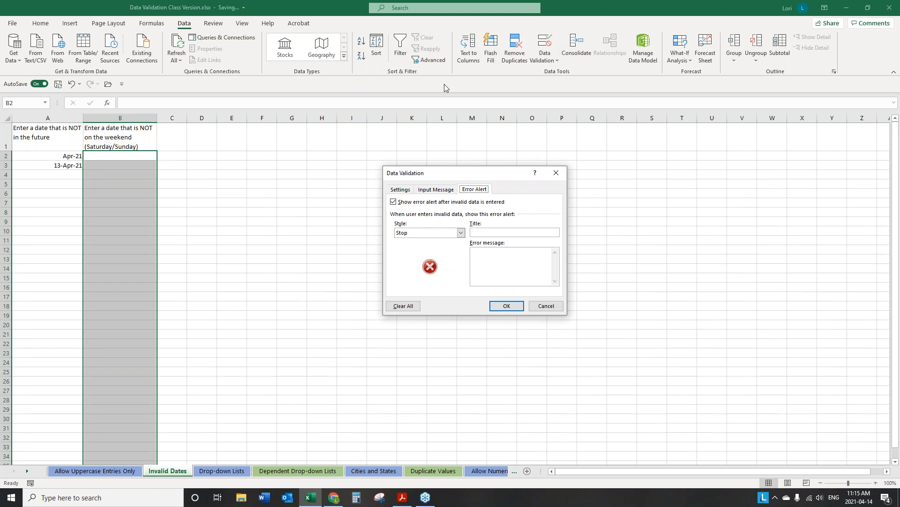
click(407, 191)
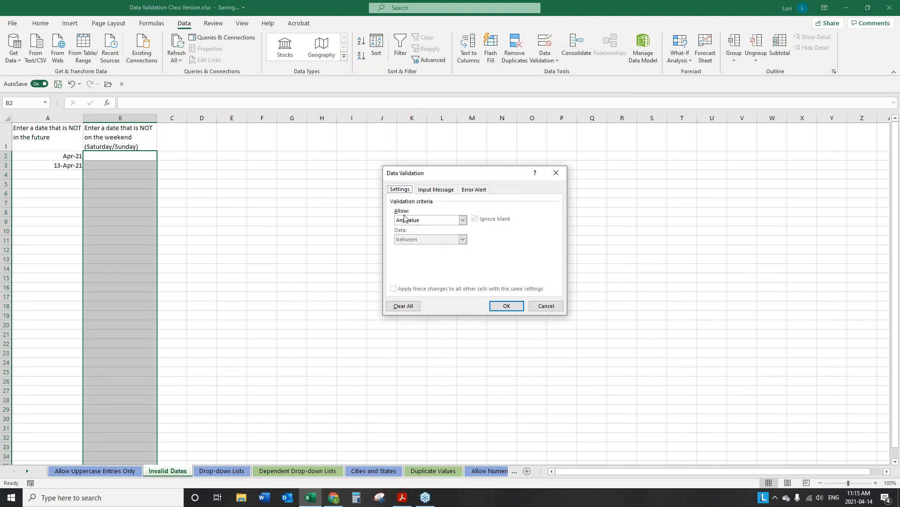
click(462, 222)
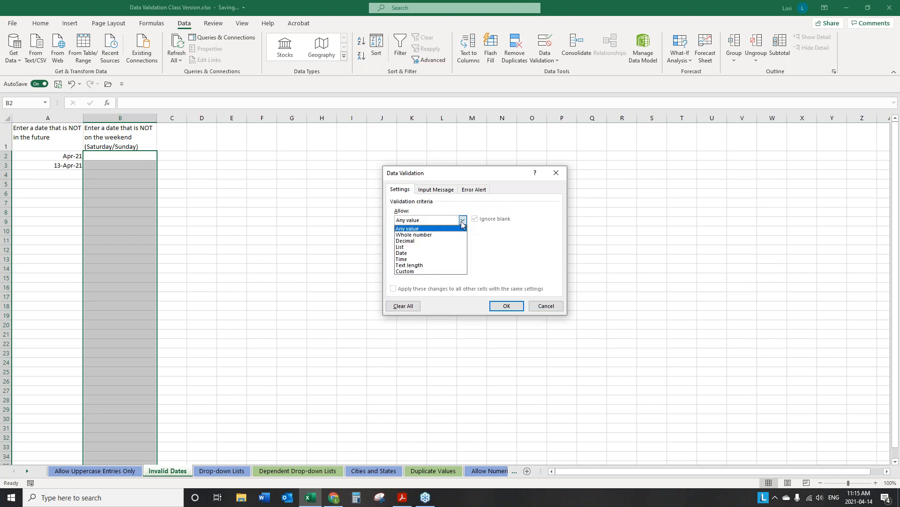
click(413, 272)
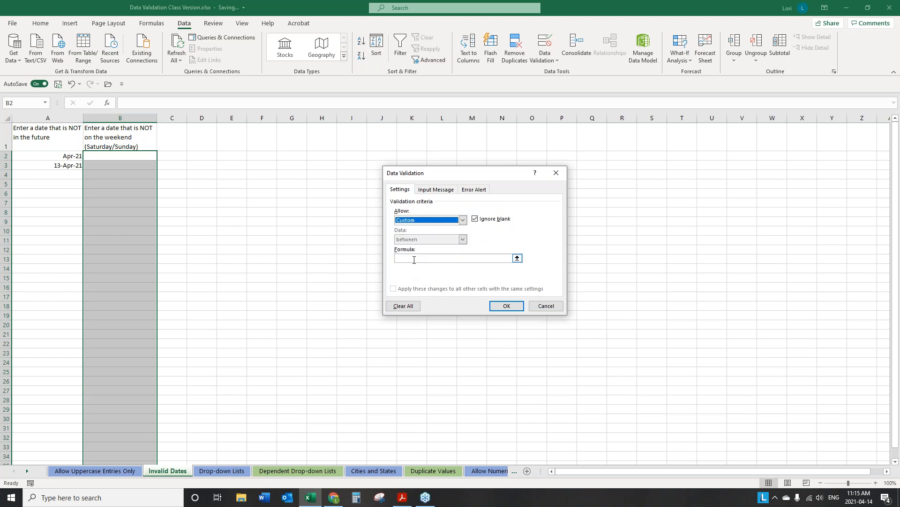
click(415, 259)
text(=)
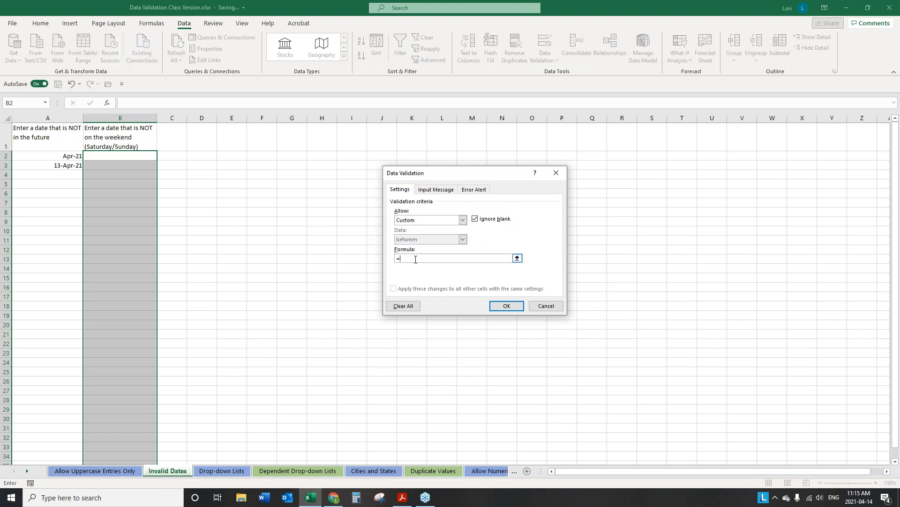
text(WEEKDAY(B2,2)<6)
Step: Add a Stop error alert titled "Invalid Date" with the message "The date entered must be a weekday." and apply the validation
click(473, 190)
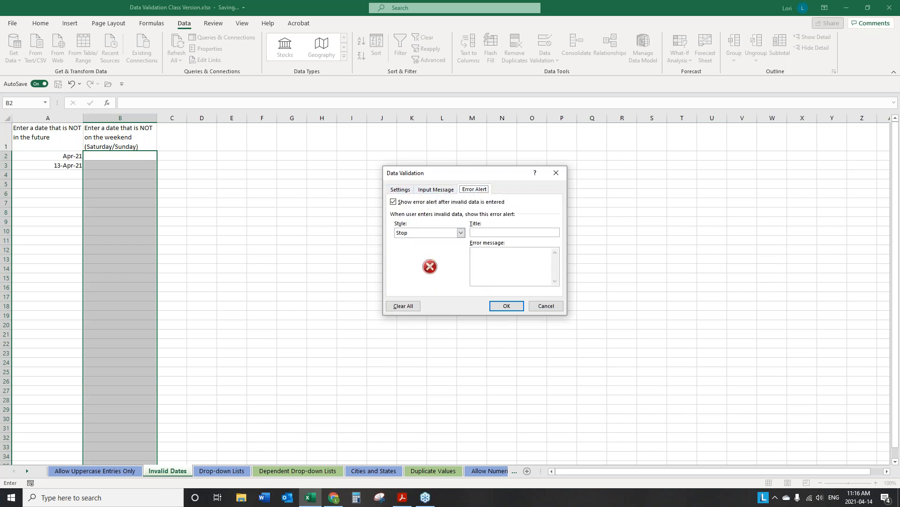
click(507, 232)
text(iNVALID d)
key(BackSpace)
key(BackSpace)
key(BackSpace)
key(BackSpace)
key(BackSpace)
key(BackSpace)
key(BackSpace)
key(BackSpace)
key(BackSpace)
text(Invalid D)
text(ate)
text(The date entere)
text(d must be a)
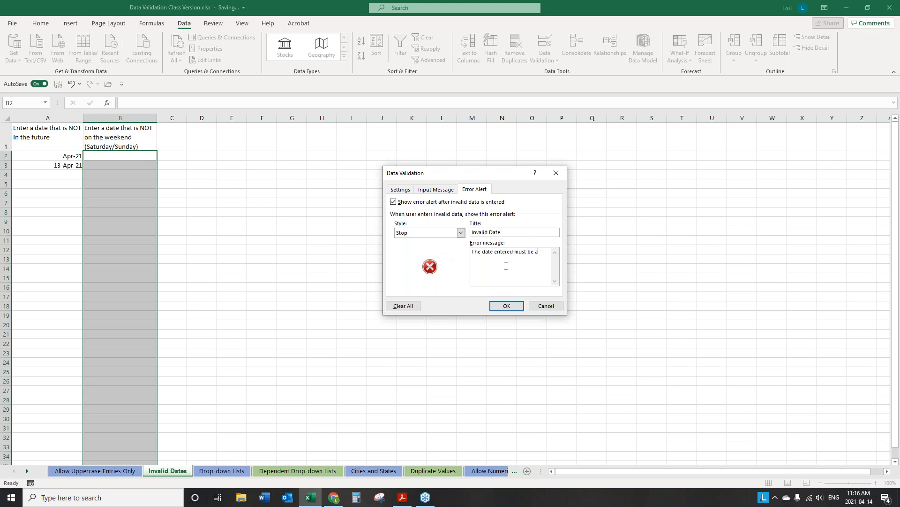
text( weekday.)
key(BackSpace)
click(506, 306)
Step: Try the Saturday date April 17, 2021 in B2 and choose to retry at the alert
click(117, 155)
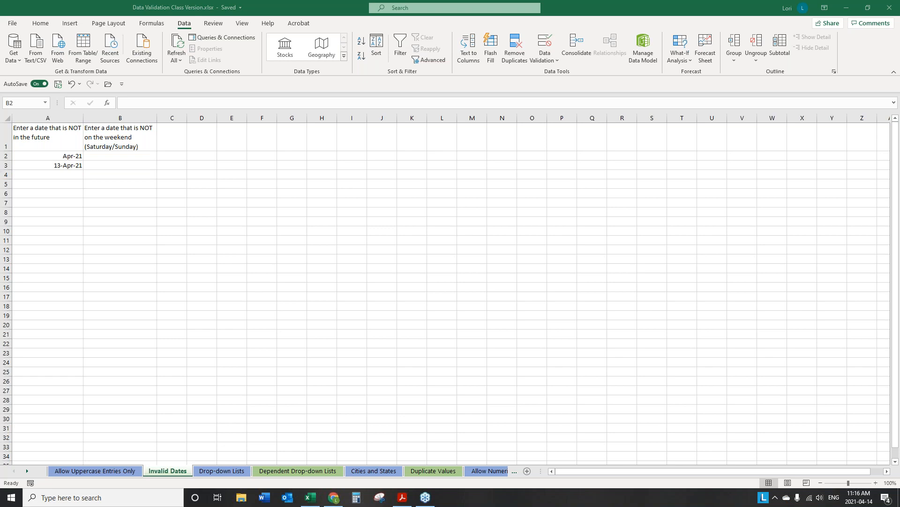
click(92, 158)
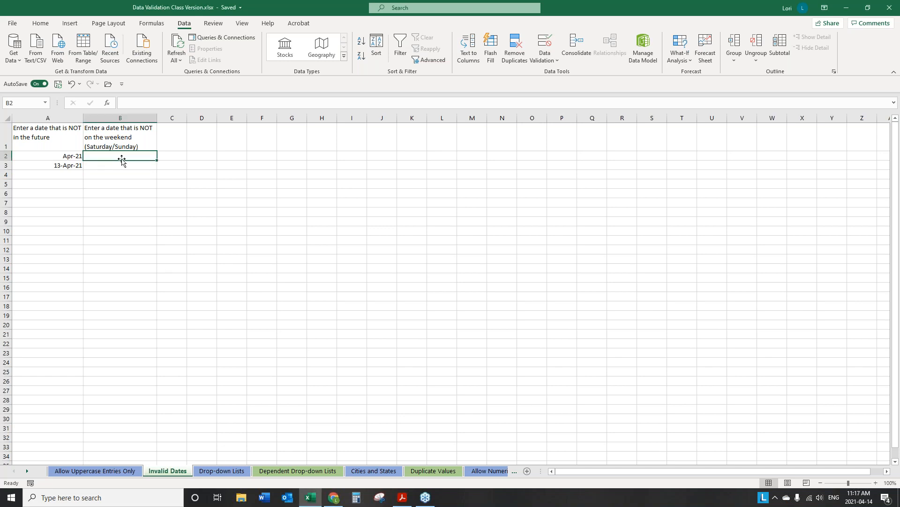
text(April 17, 2021)
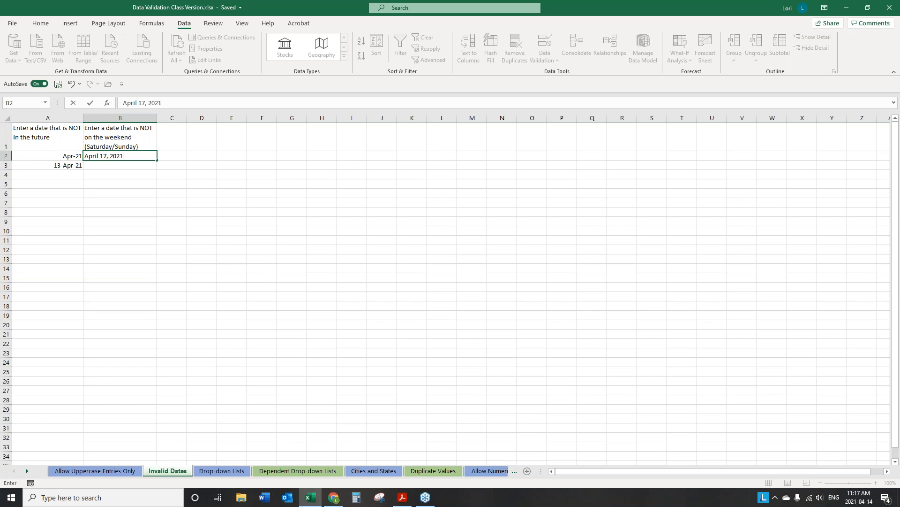
key(Return)
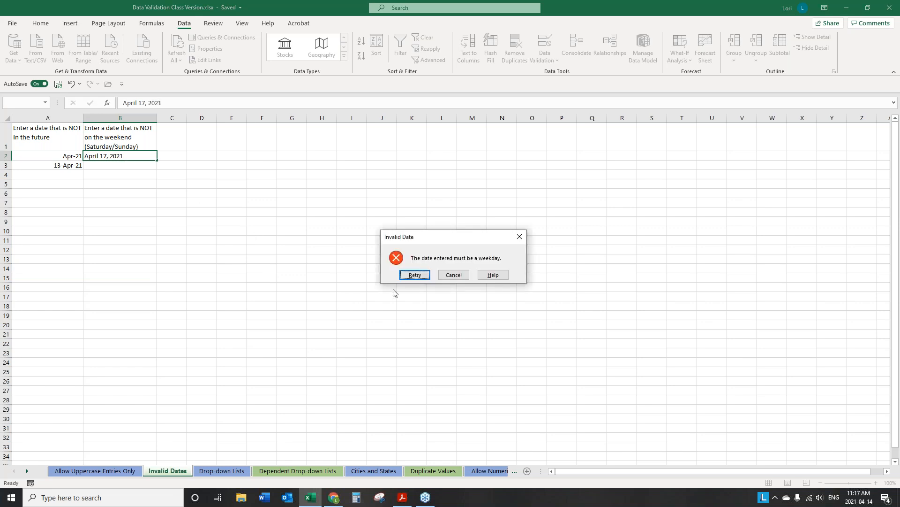
click(407, 278)
Step: Enter the weekday date April 16, 2021 in B2
text(A)
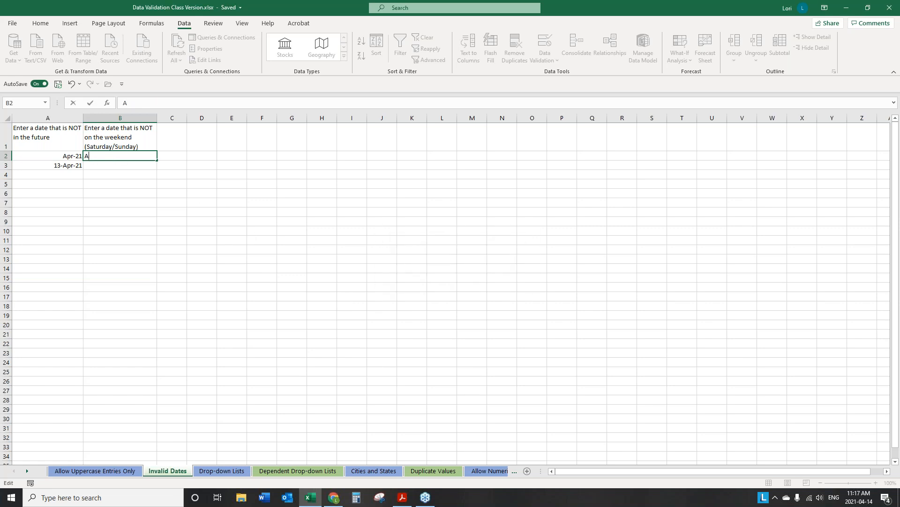
text(pril 16, 2021)
key(Return)
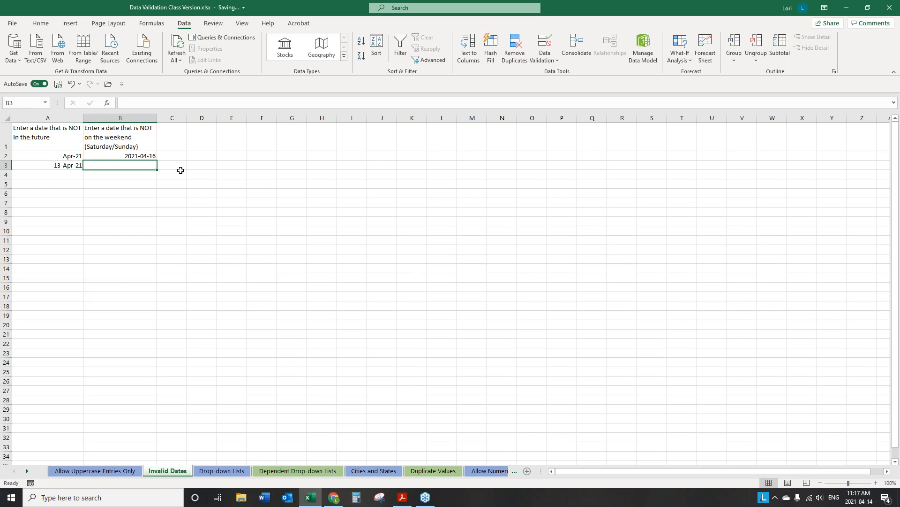
key(alt+Tab)
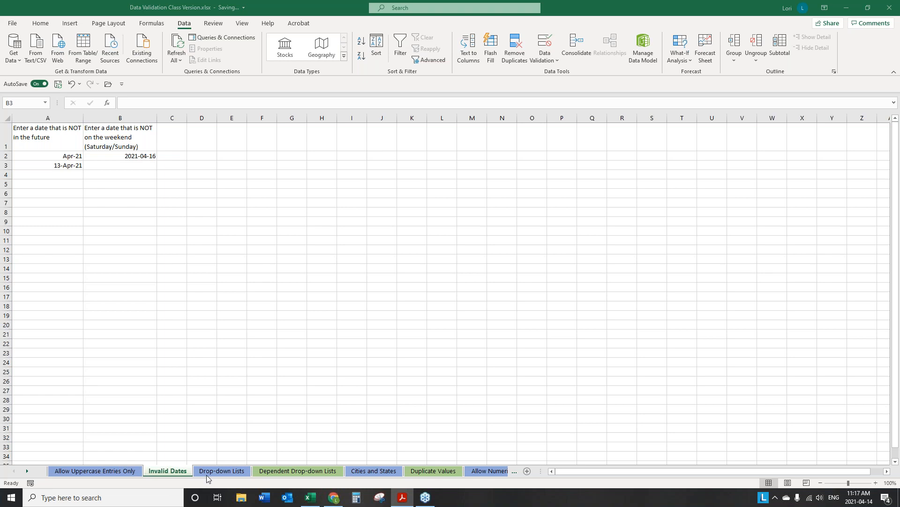
key(alt+Tab)
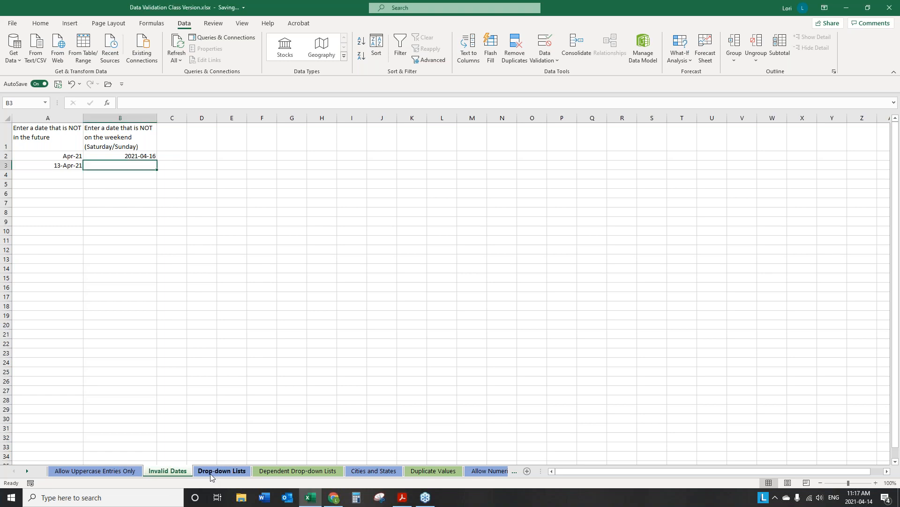
Step: On the Drop-down Lists sheet, format the department list M1:M5 as a table with headers in the light black-and-grey banded style
click(219, 472)
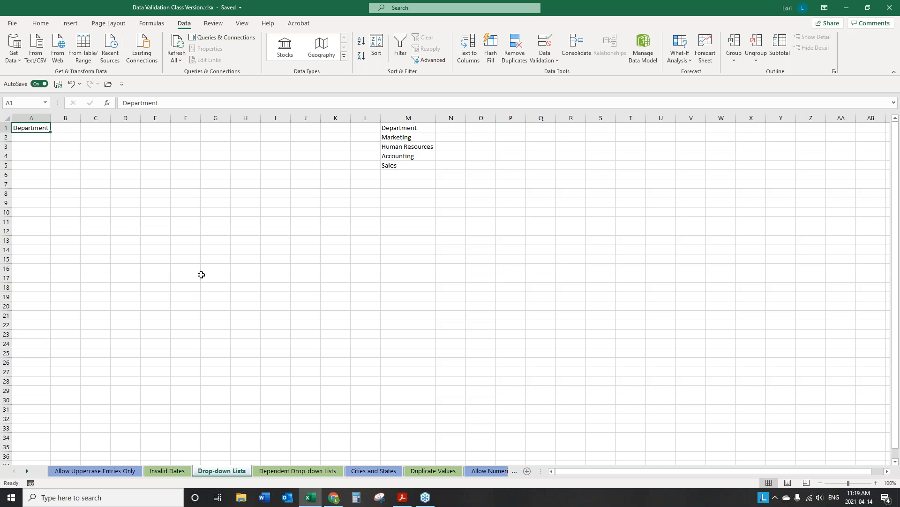
click(403, 147)
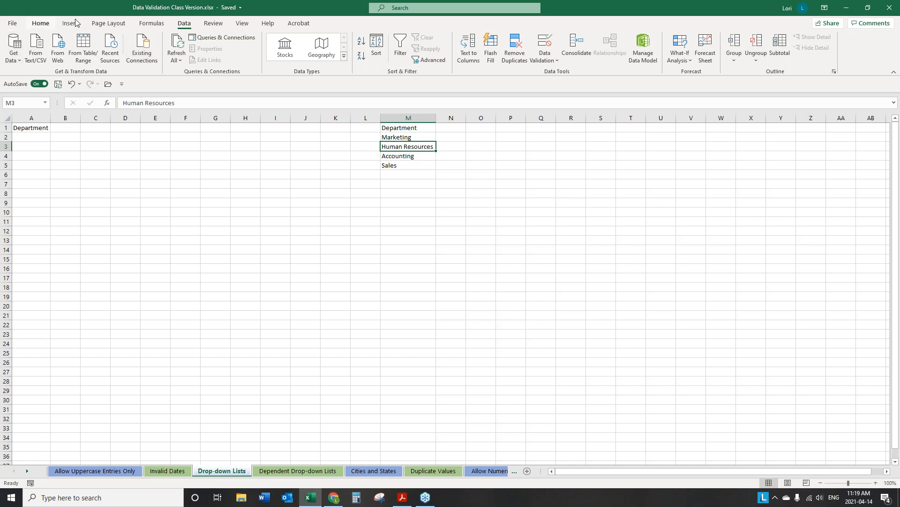
click(42, 23)
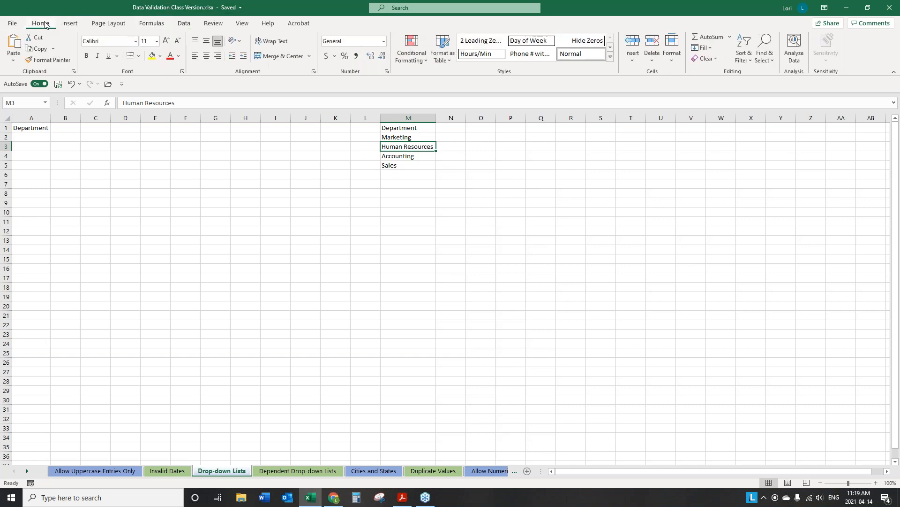
click(448, 63)
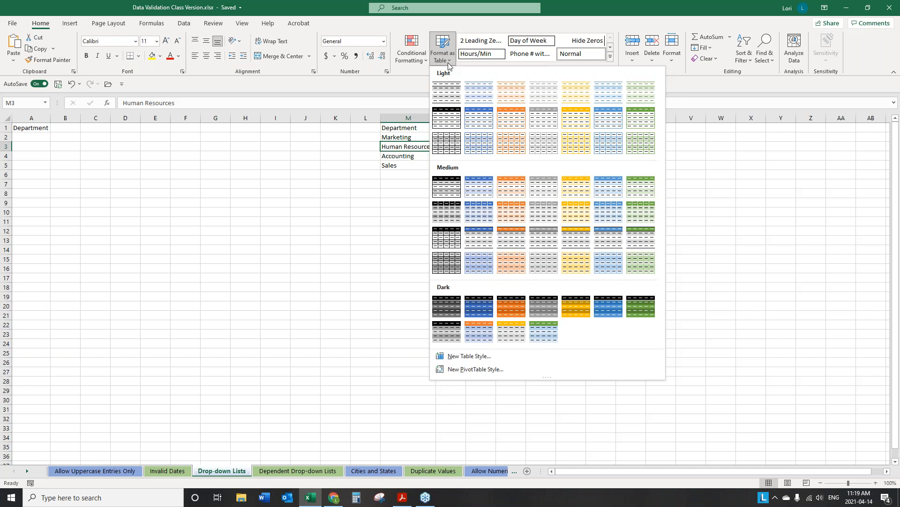
click(445, 93)
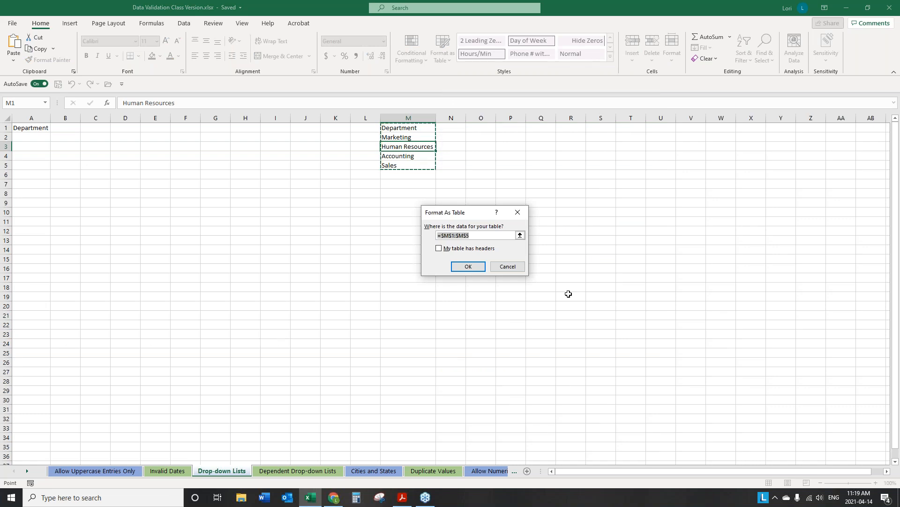
click(438, 249)
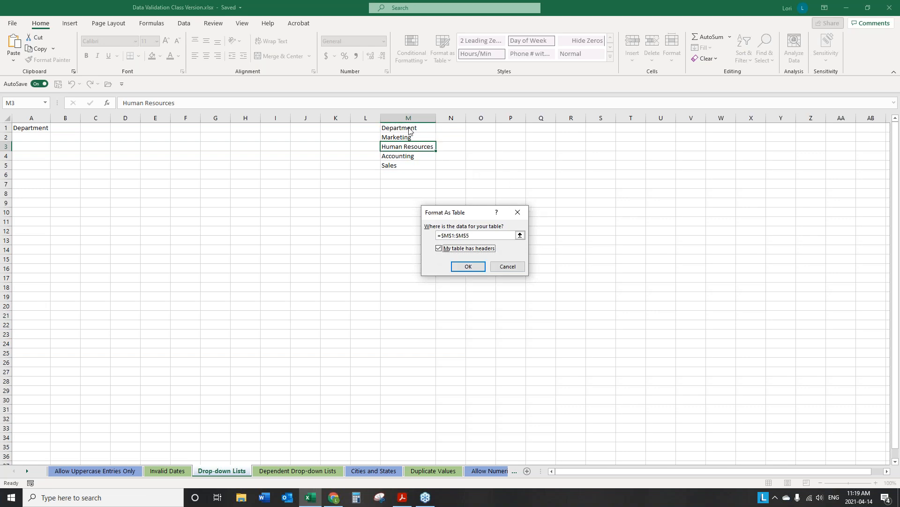
click(477, 269)
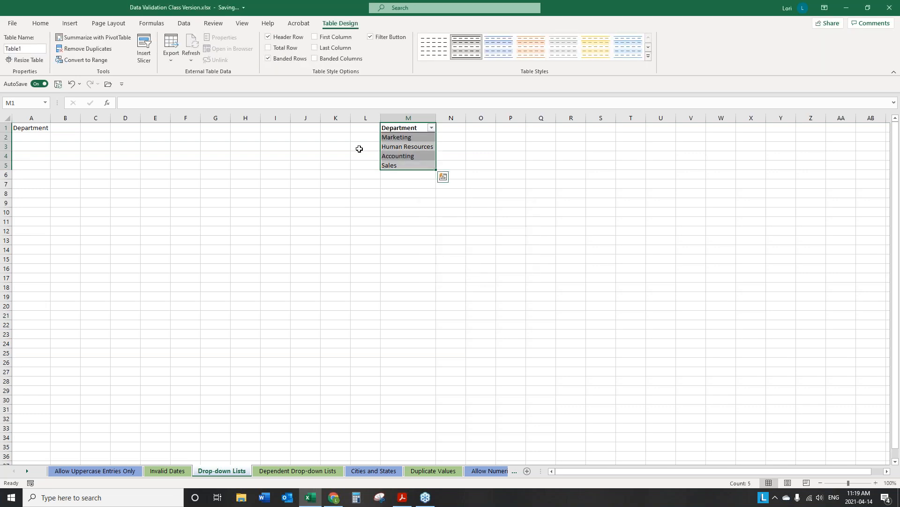
click(574, 216)
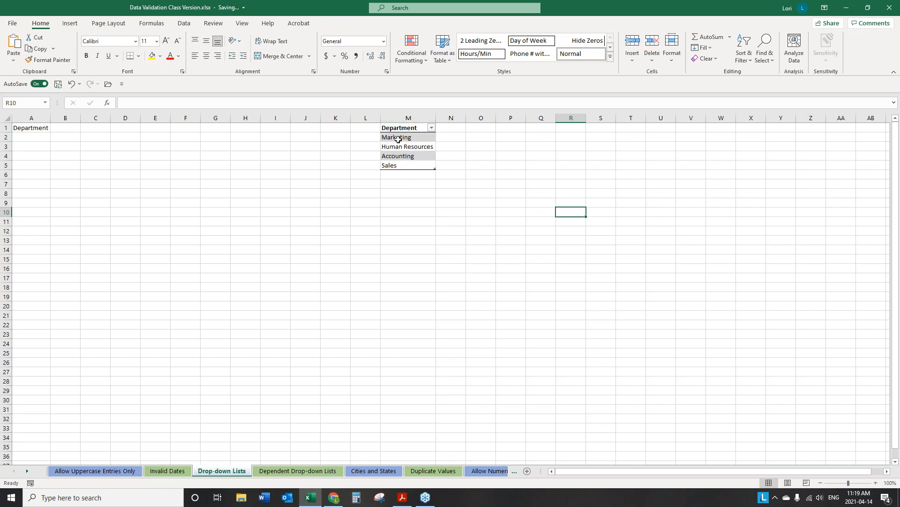
Step: Turn off the banded rows and the filter button for the department table
click(399, 140)
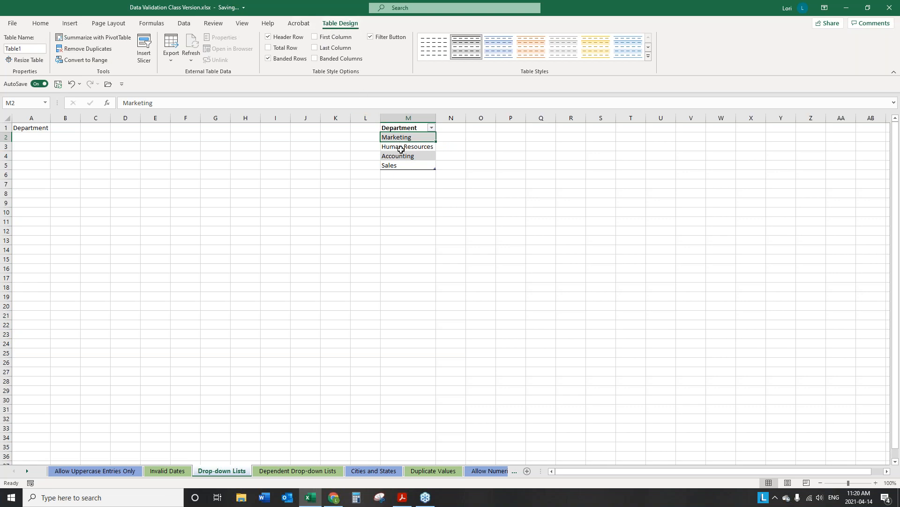
click(269, 58)
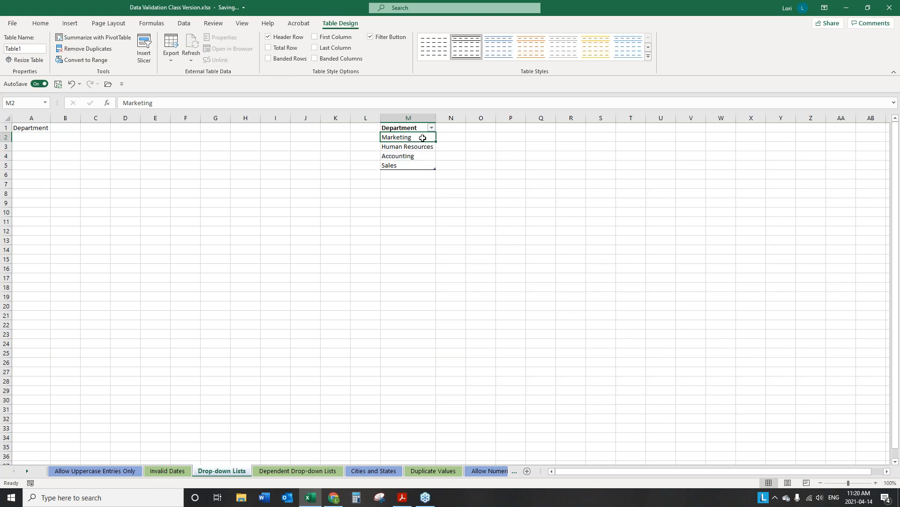
click(371, 37)
click(414, 157)
click(413, 227)
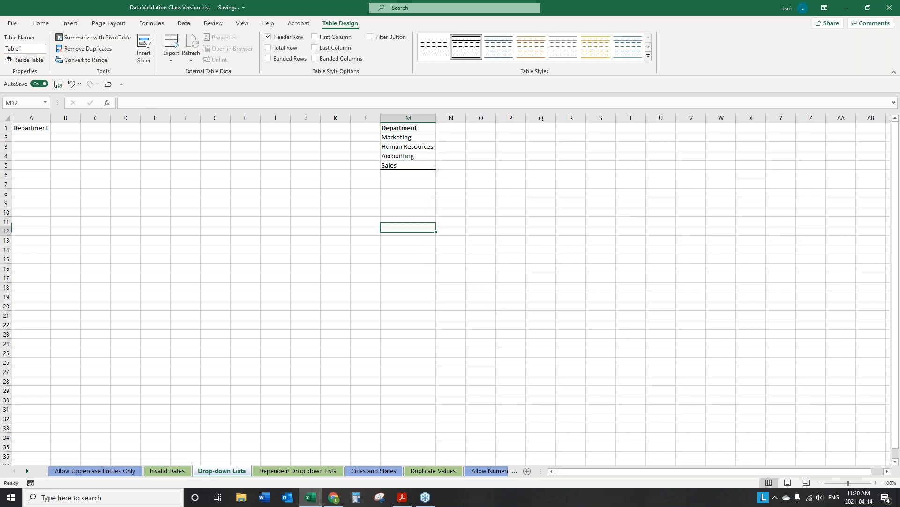
Step: Define the workbook-scoped name Departments for the table's department entries in M2:M5
click(401, 155)
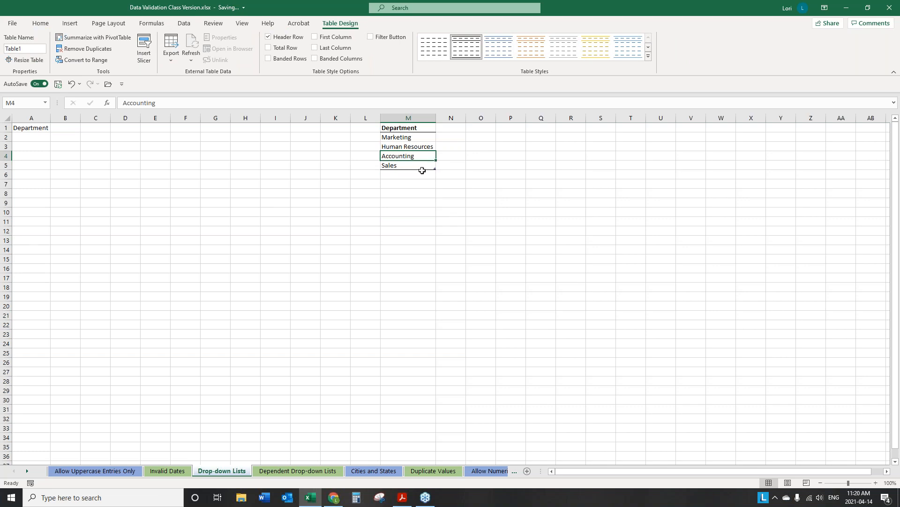
drag(412, 137, 410, 164)
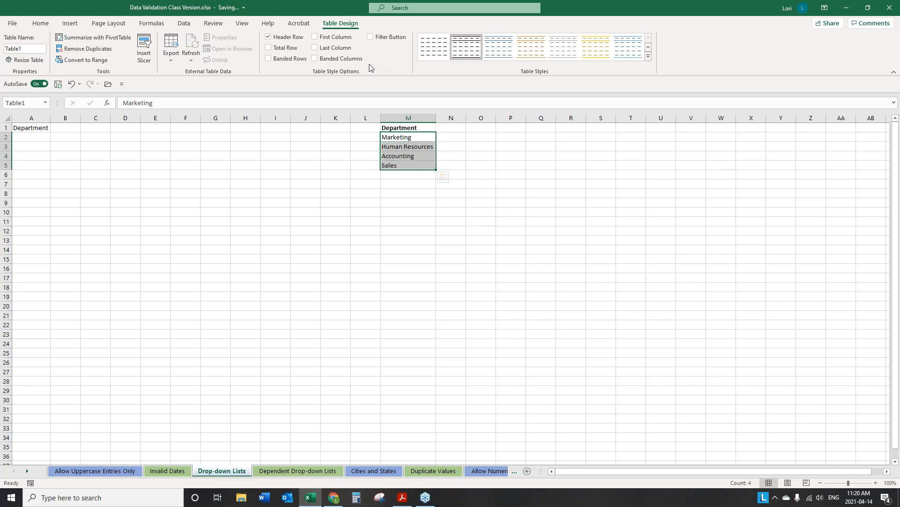
click(145, 28)
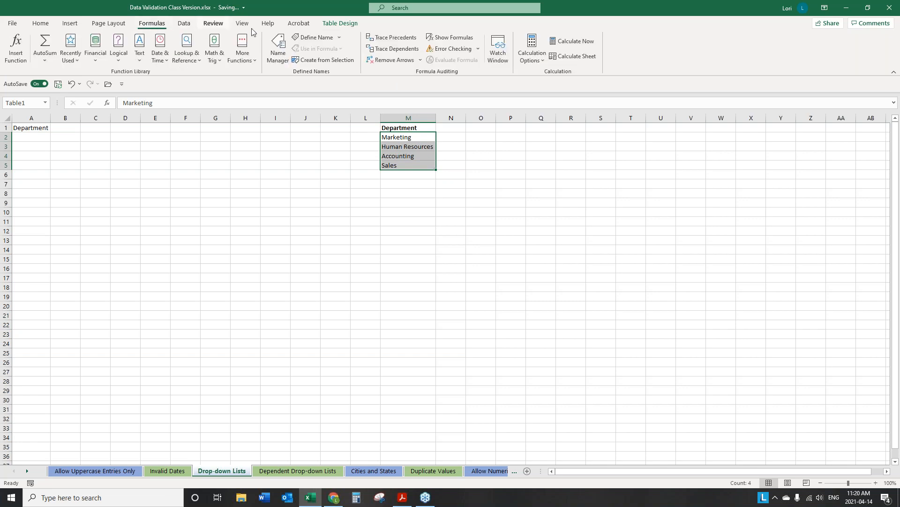
click(314, 37)
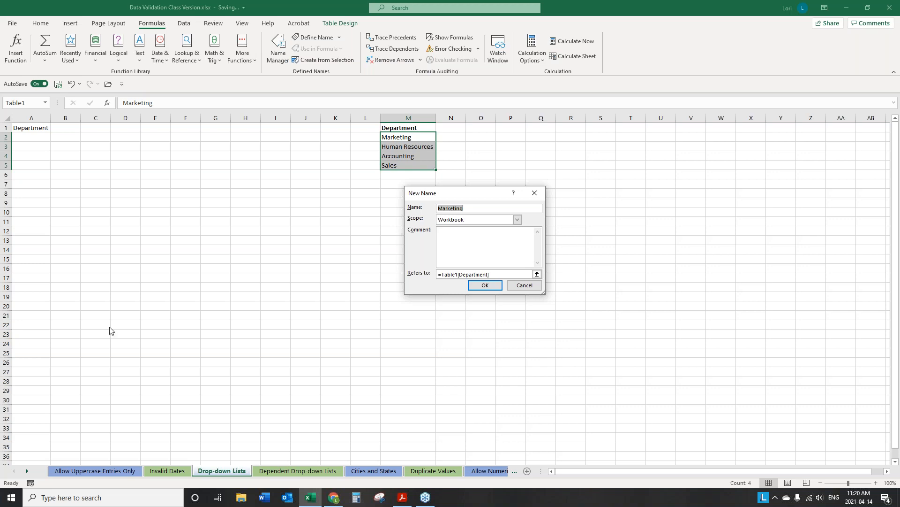
text(Department)
text(s)
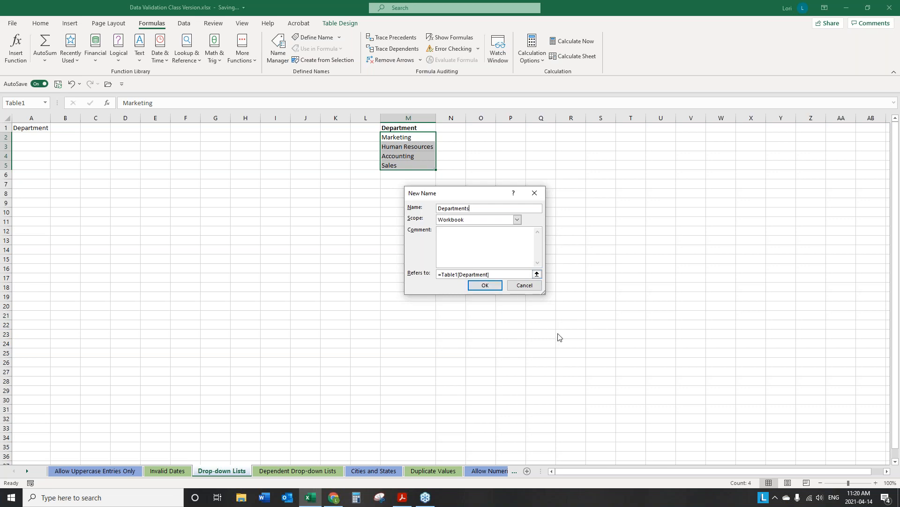
click(485, 285)
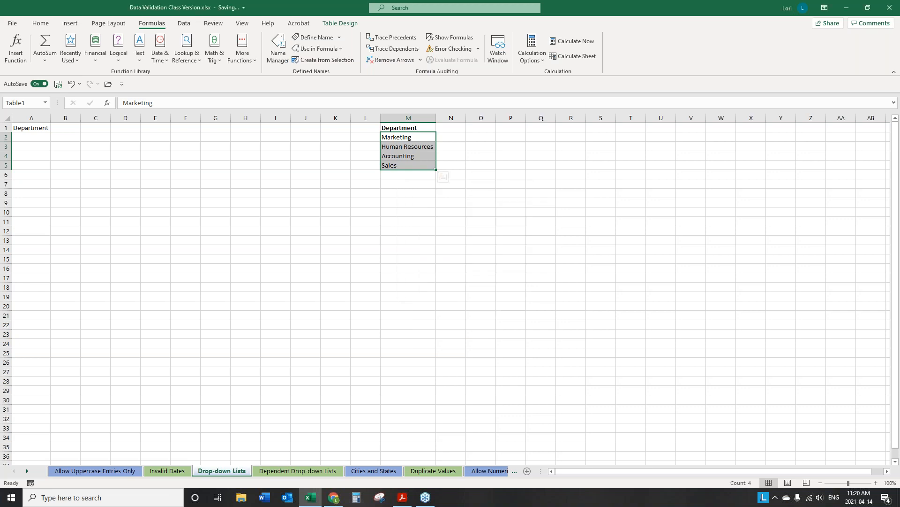
Step: Check in the Name Manager which range the Departments name refers to, and close the manager
click(277, 47)
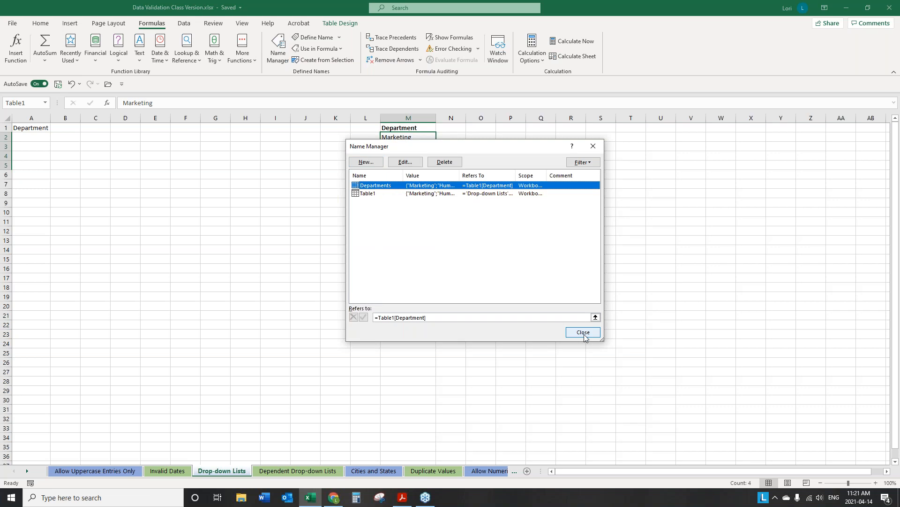
click(396, 319)
click(590, 334)
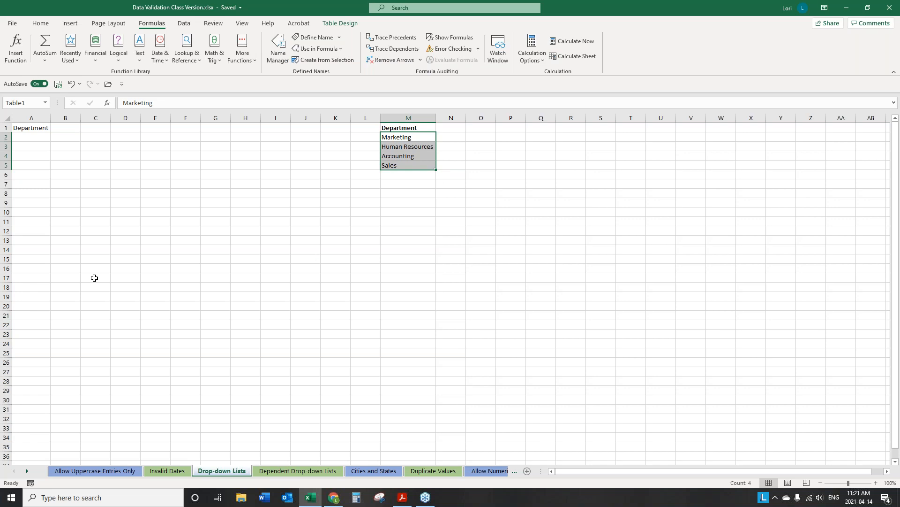
Step: Start a data validation rule that allows a list for column A from A2 down to the sheet's last row
click(22, 137)
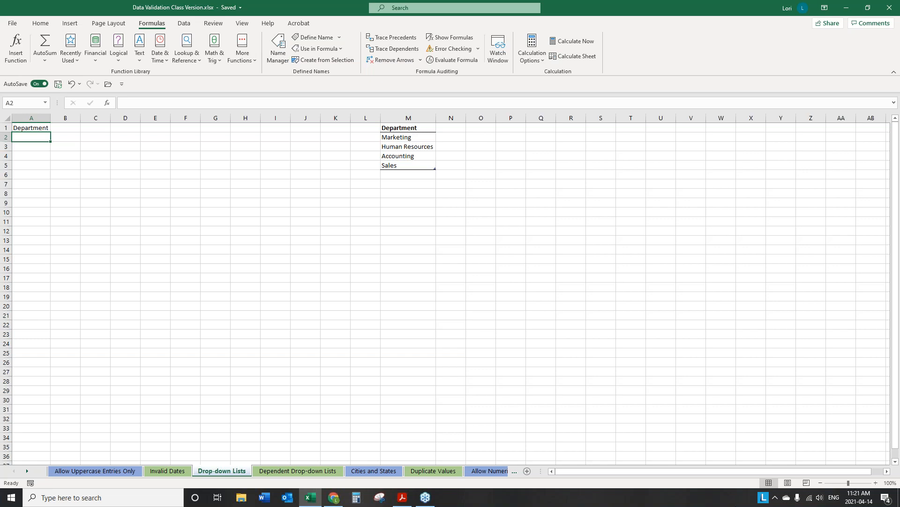
key(ctrl+shift+Down)
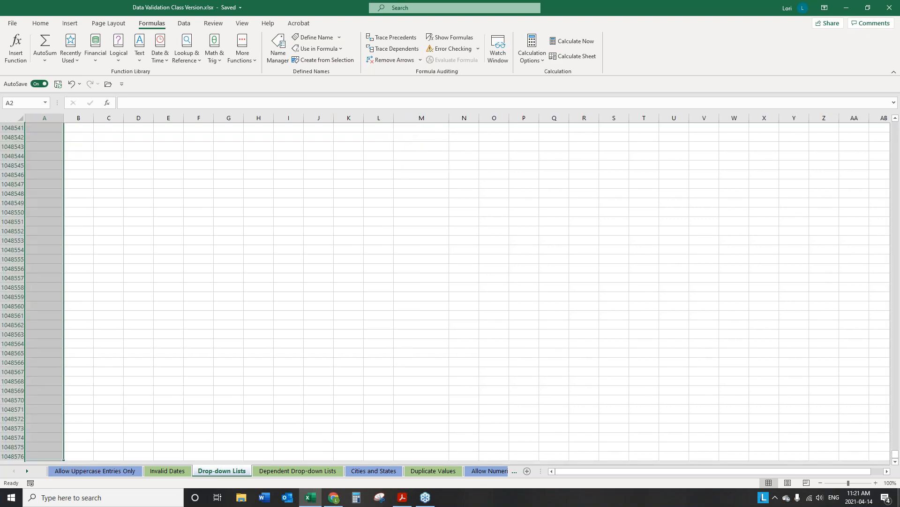
click(179, 26)
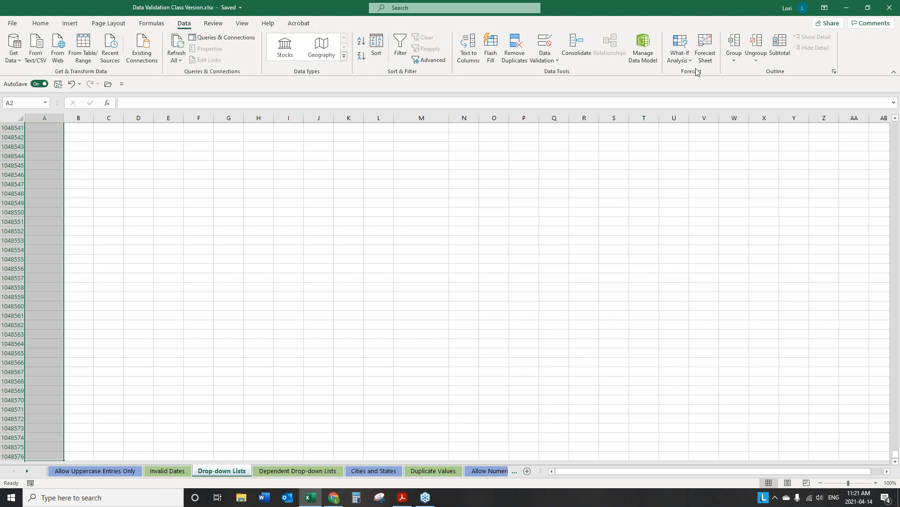
click(545, 41)
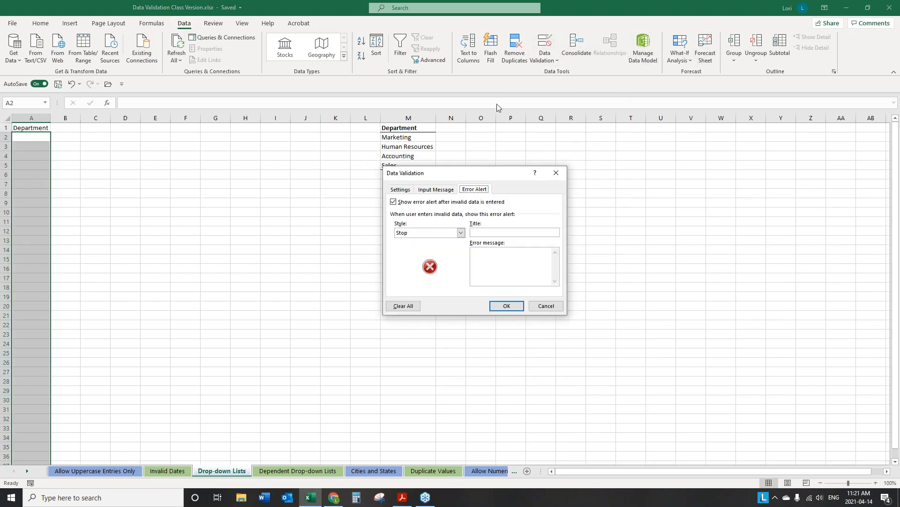
click(398, 190)
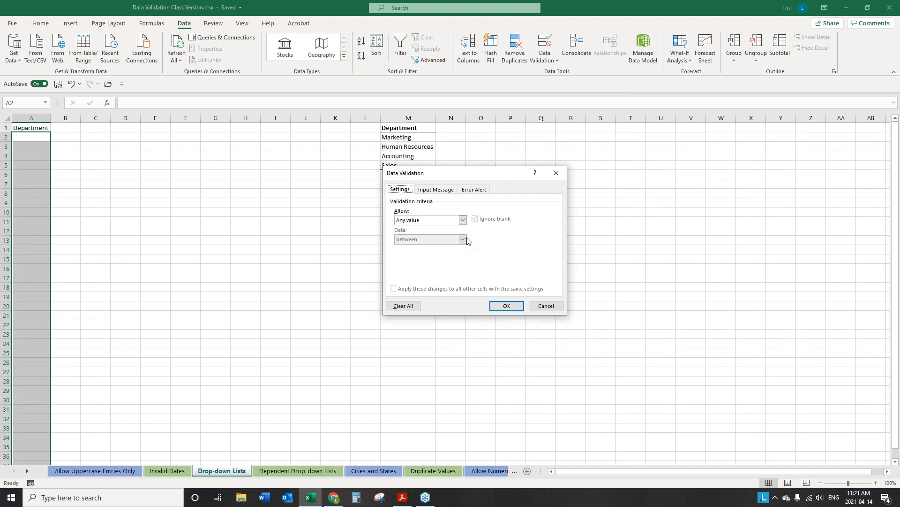
click(464, 220)
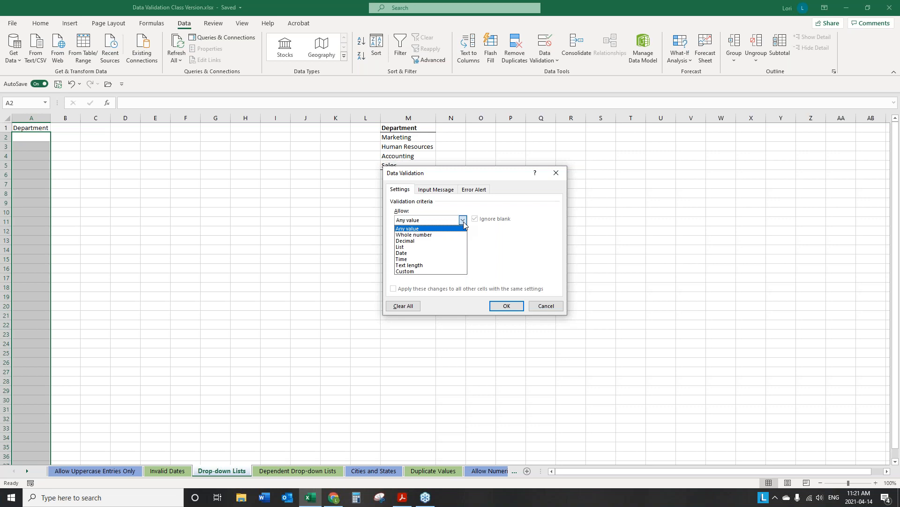
click(415, 248)
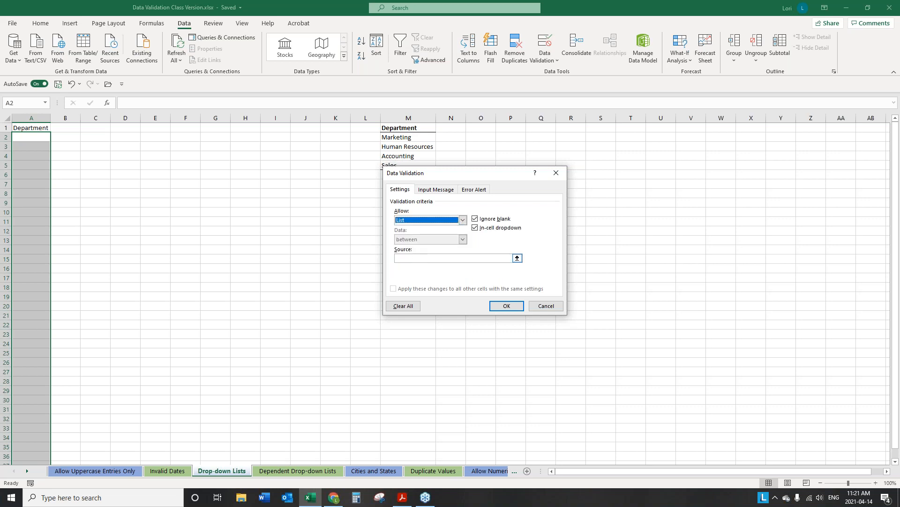
Step: Use the named range Departments as the list source and apply the validation rule
click(417, 258)
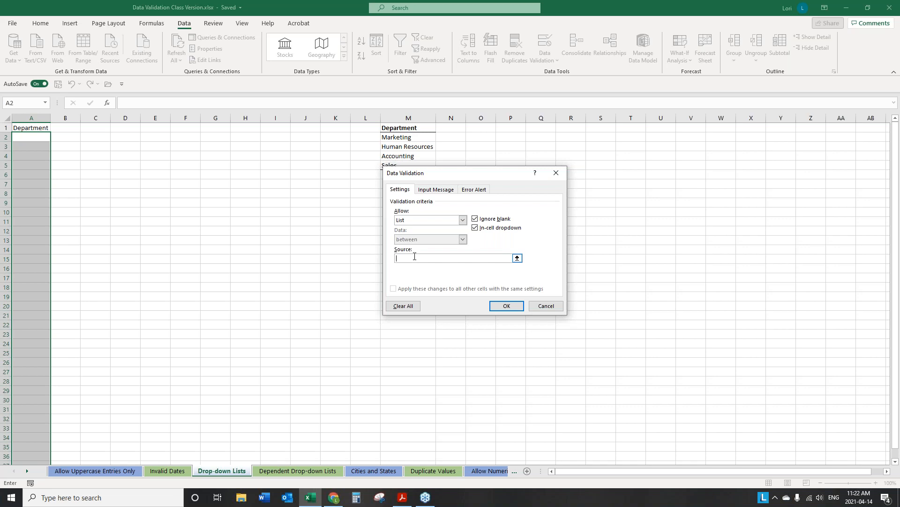
key(F3)
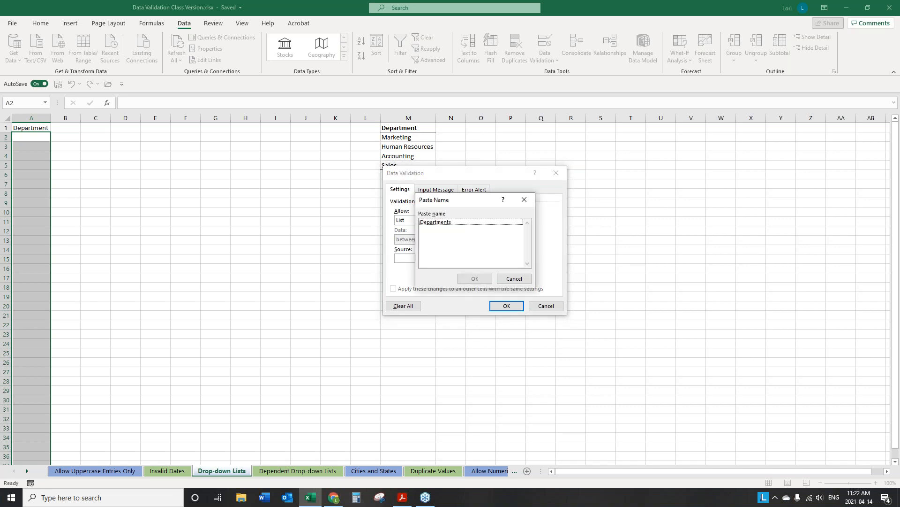
click(446, 223)
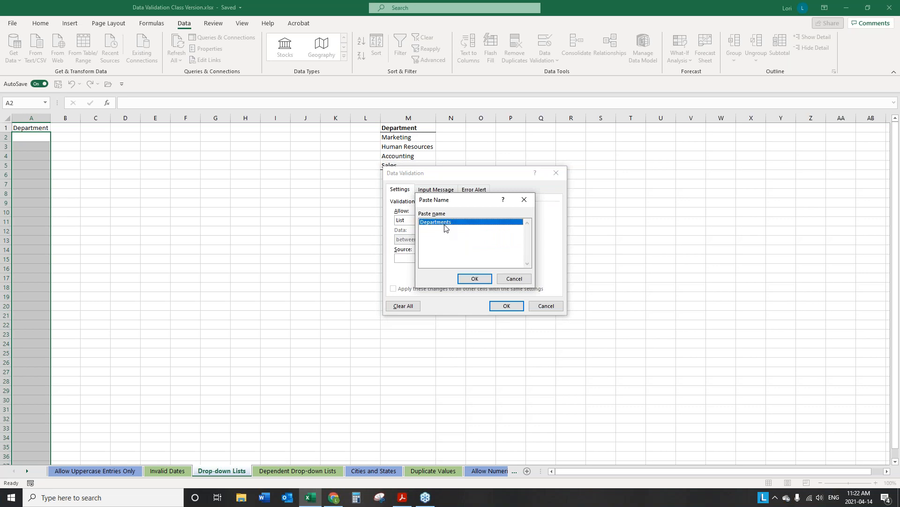
click(475, 278)
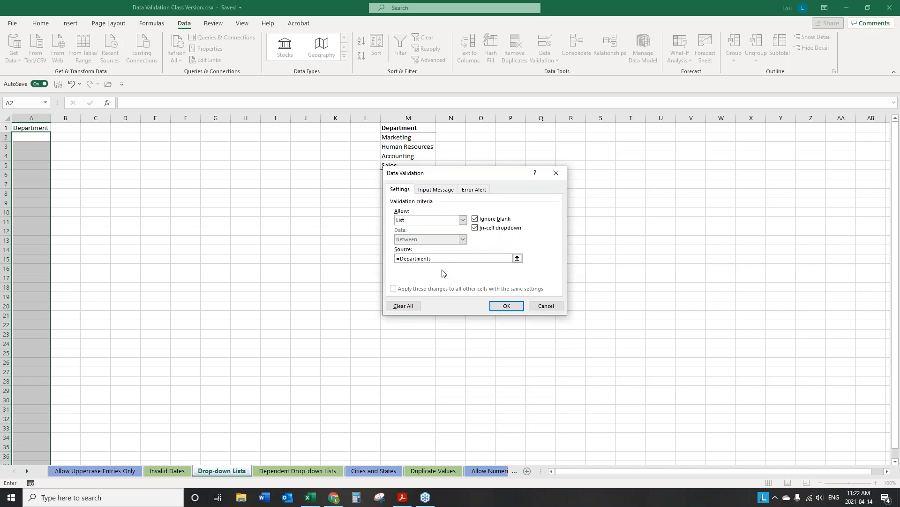
click(507, 305)
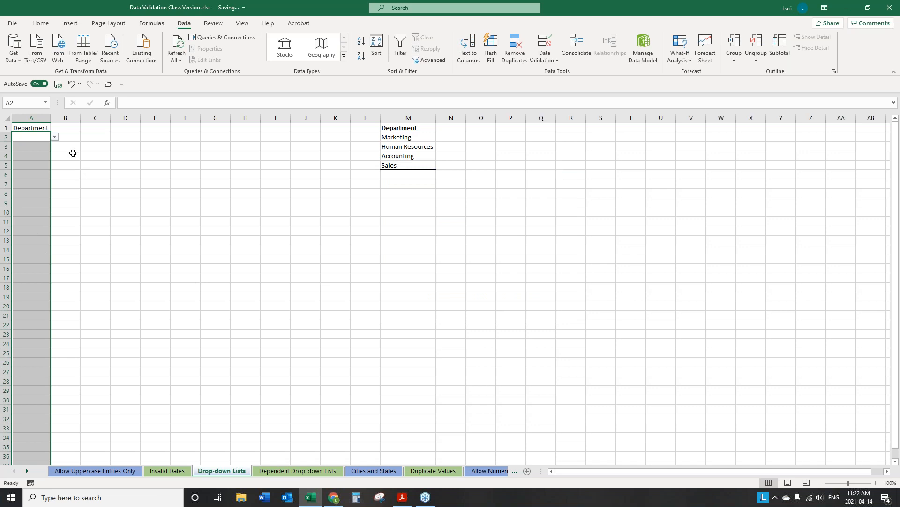
Step: Check cells A3 through A6 for drop-down arrows
click(24, 144)
click(26, 157)
click(28, 165)
click(28, 173)
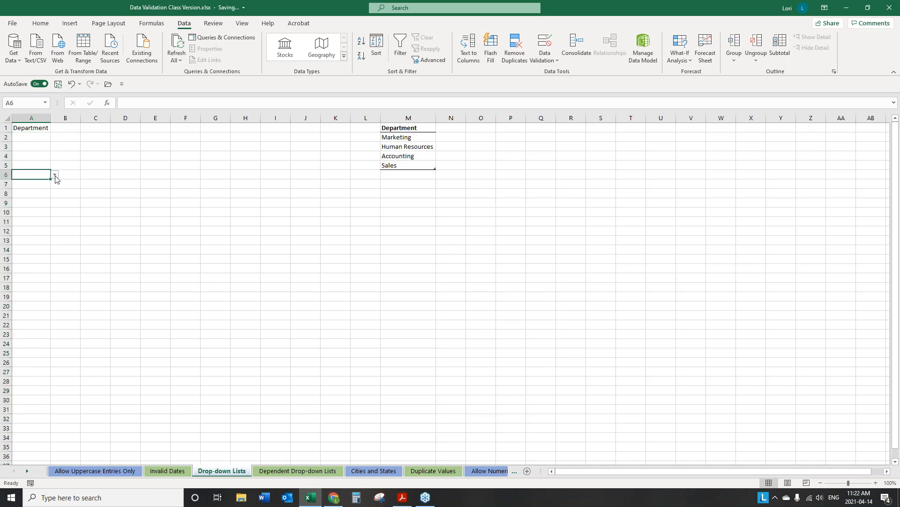
Step: Choose Accounting from the drop-down list in both A2 and A3
click(28, 135)
click(55, 137)
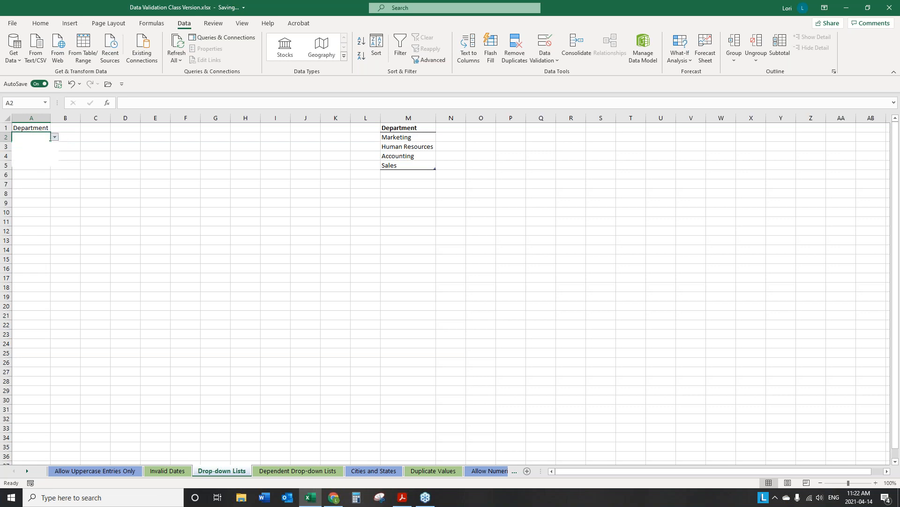
click(38, 158)
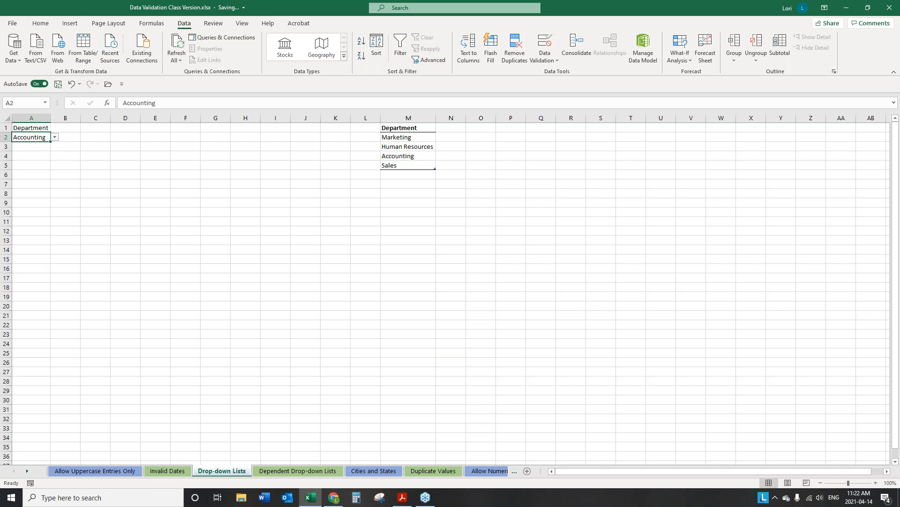
click(35, 154)
click(36, 146)
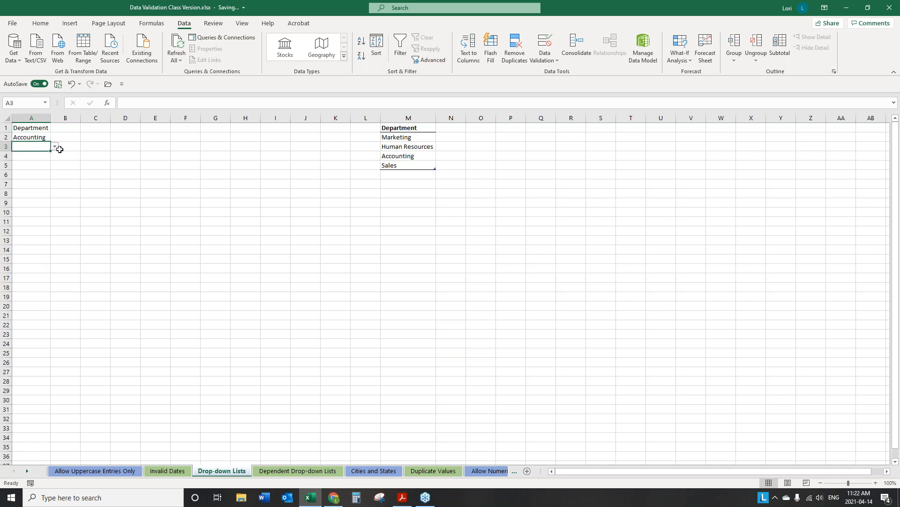
click(55, 147)
click(43, 168)
click(30, 158)
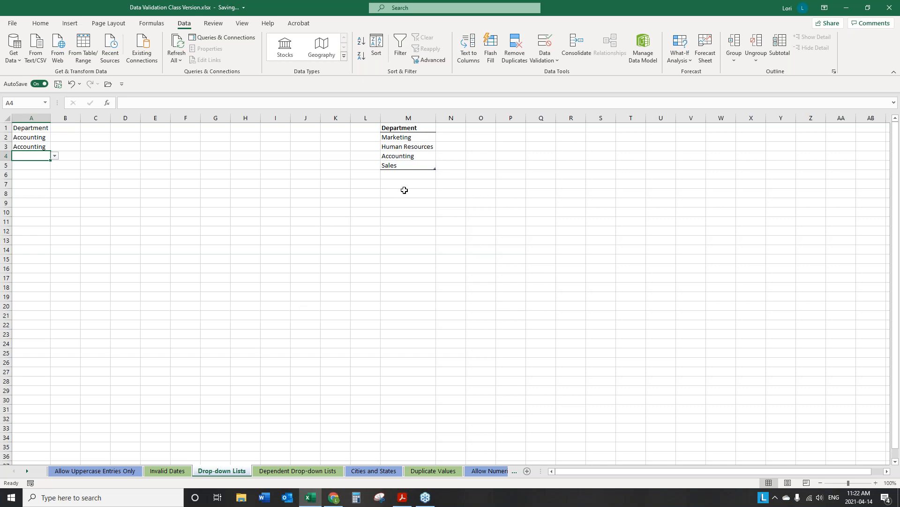
Step: Add Finance and Legal below Sales in the department table, in cells M6 and M7
click(395, 176)
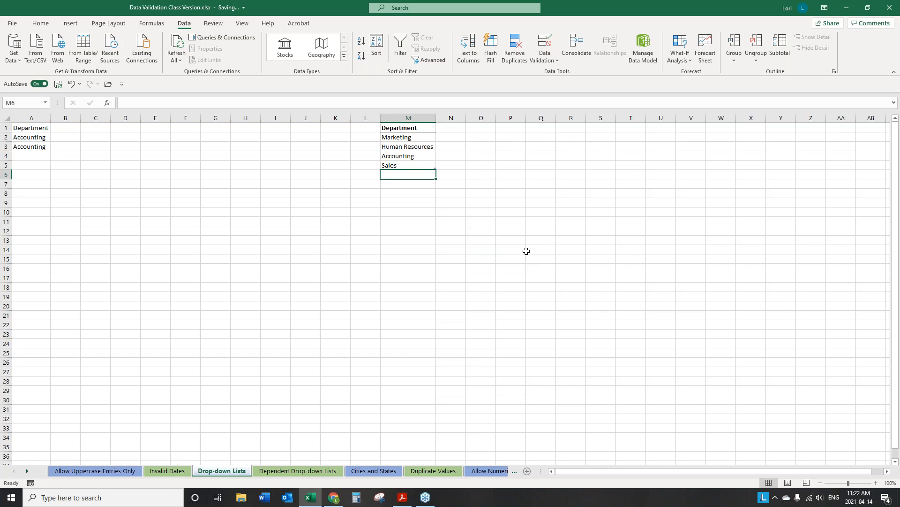
text(Finance)
key(Return)
text(Legal)
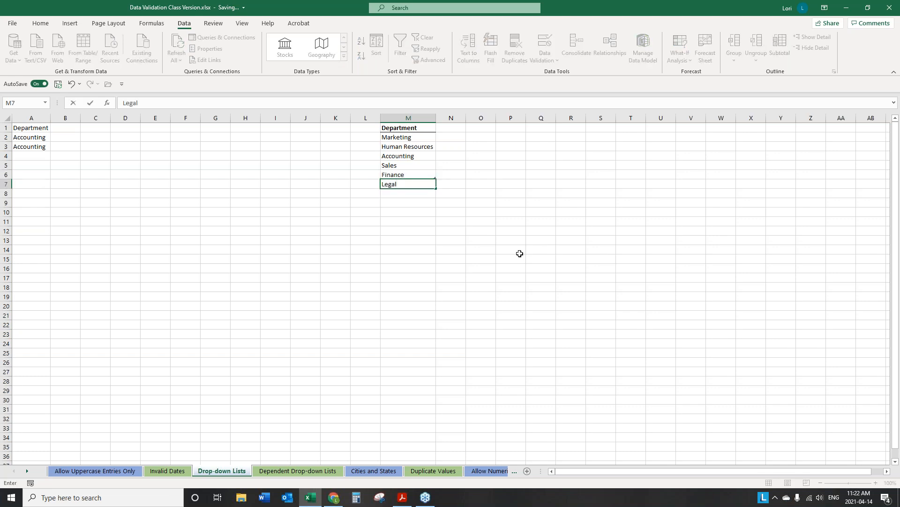
key(Return)
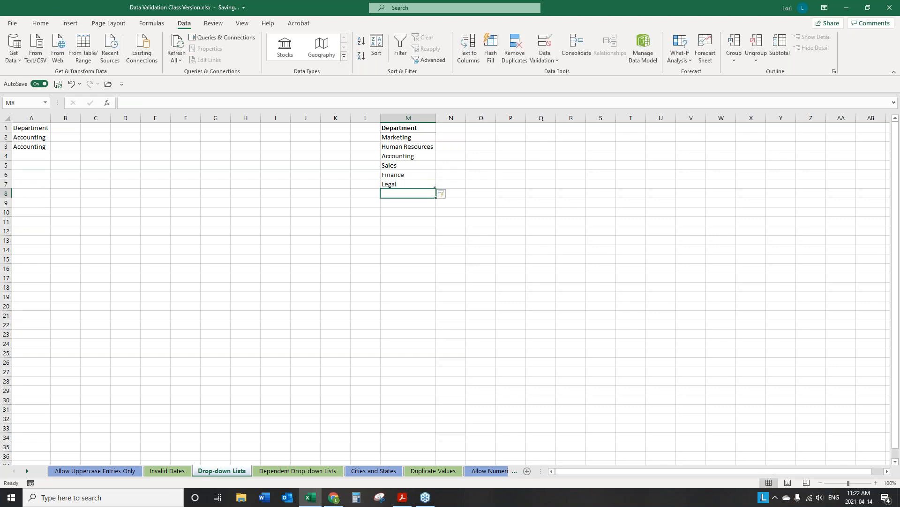
Step: Check A2's drop-down list for the newly added departments, keeping the current selection
click(42, 137)
click(55, 138)
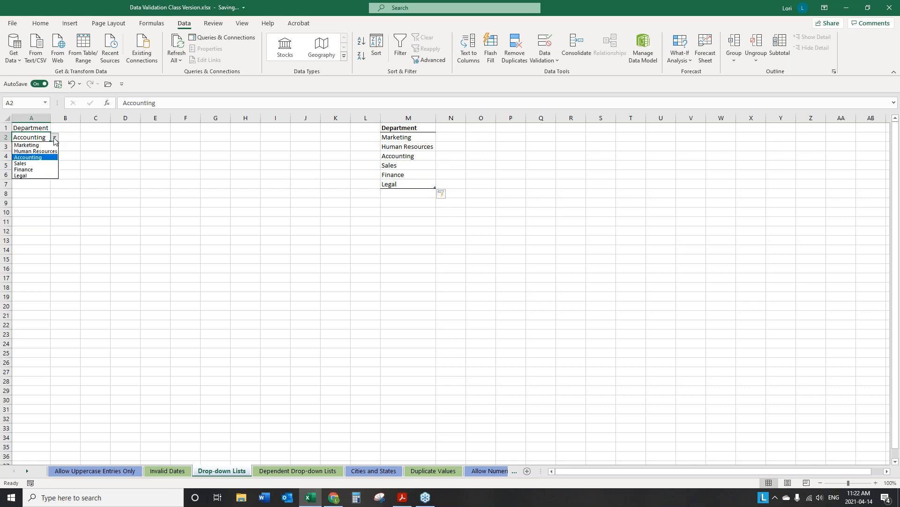
click(55, 139)
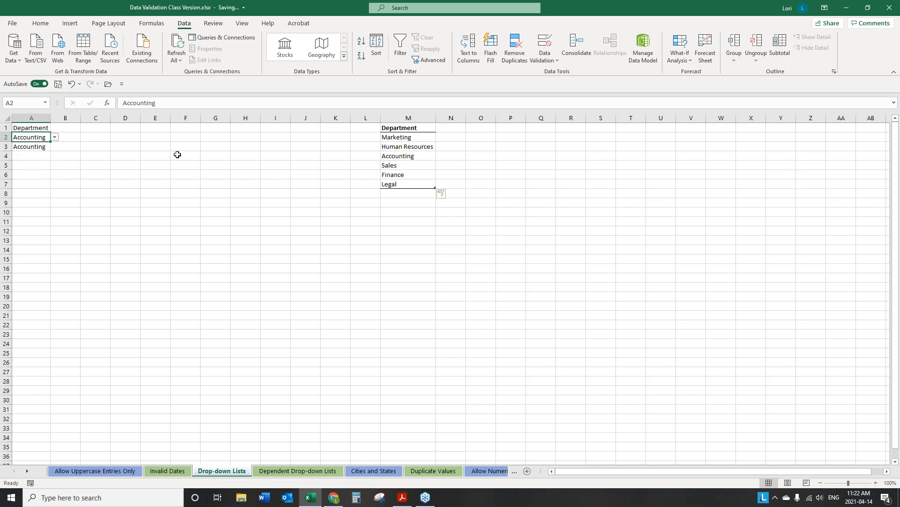
Step: Clear Finance from M6 in the department table and move Legal up from M7 into its place
click(412, 158)
click(411, 174)
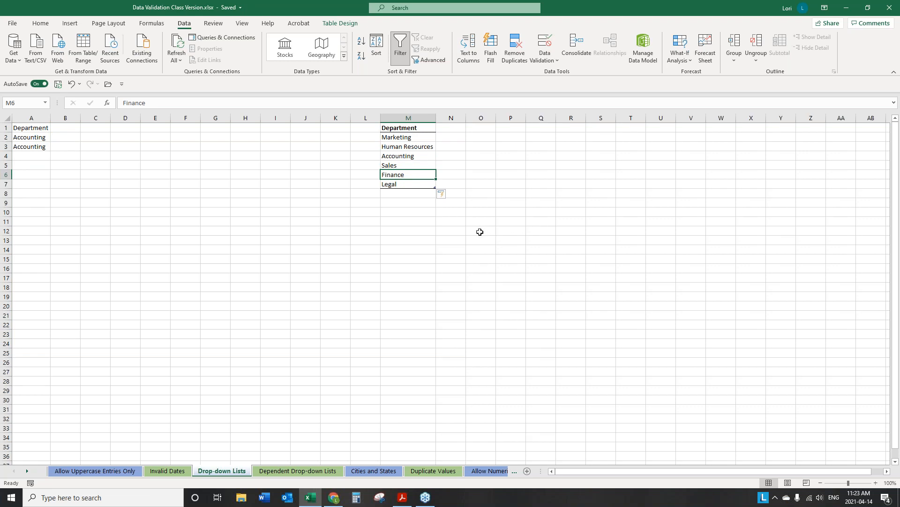
key(Delete)
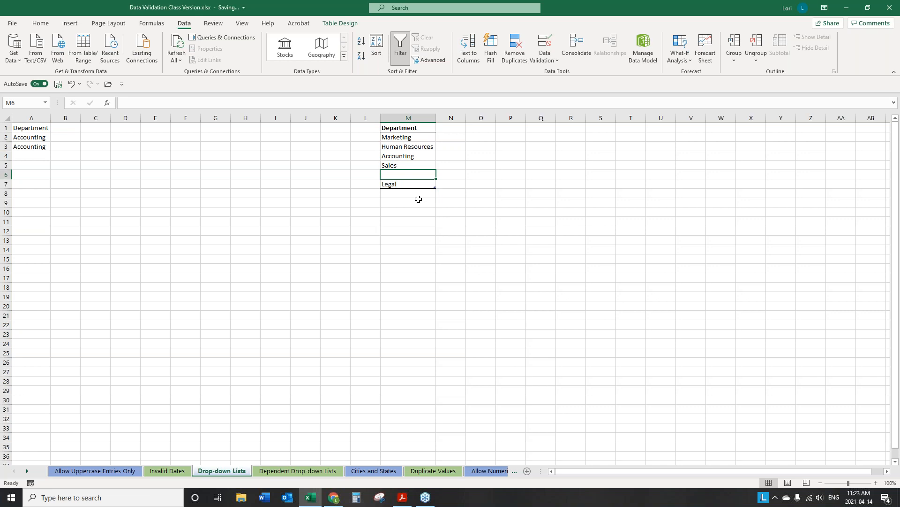
click(402, 183)
drag(402, 183, 403, 176)
click(476, 217)
click(396, 184)
Step: Examine how the drop-down list in A2 reflects the removed Finance entry
click(23, 136)
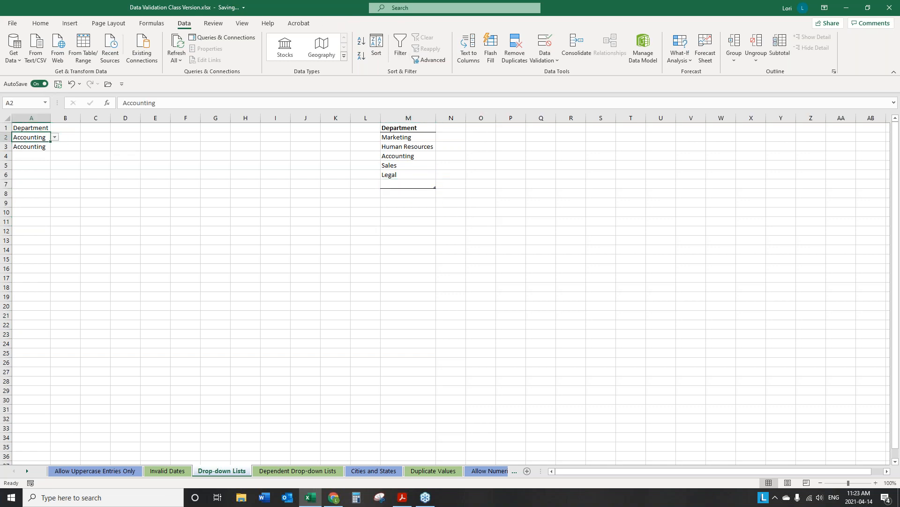
click(55, 137)
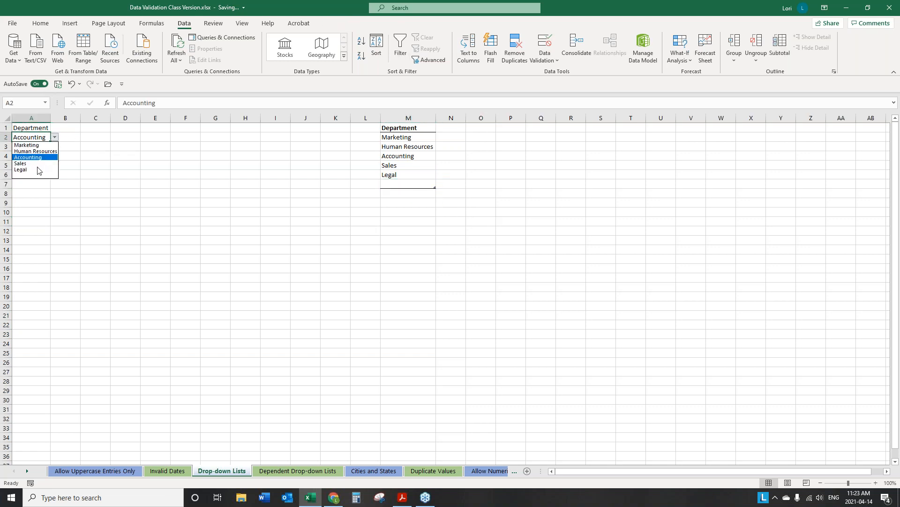
click(393, 185)
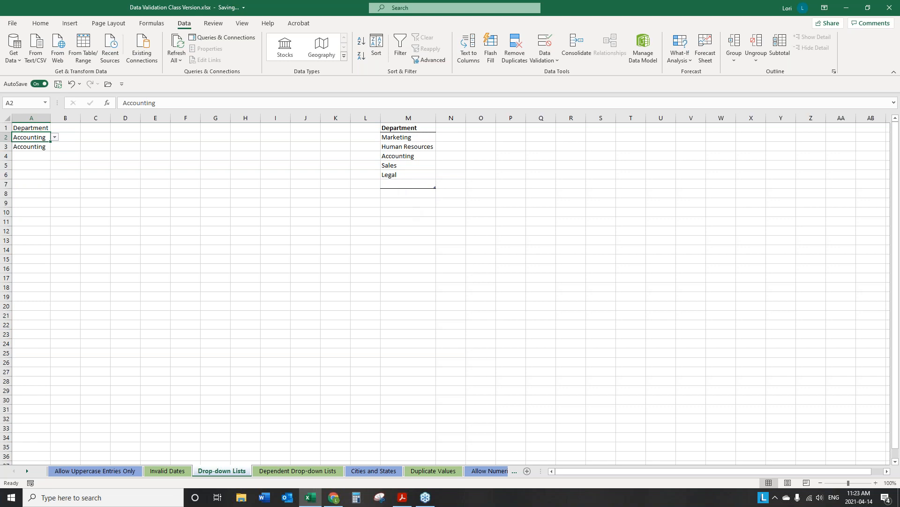
Step: Delete the empty cell M7 at the end of the department table
click(389, 182)
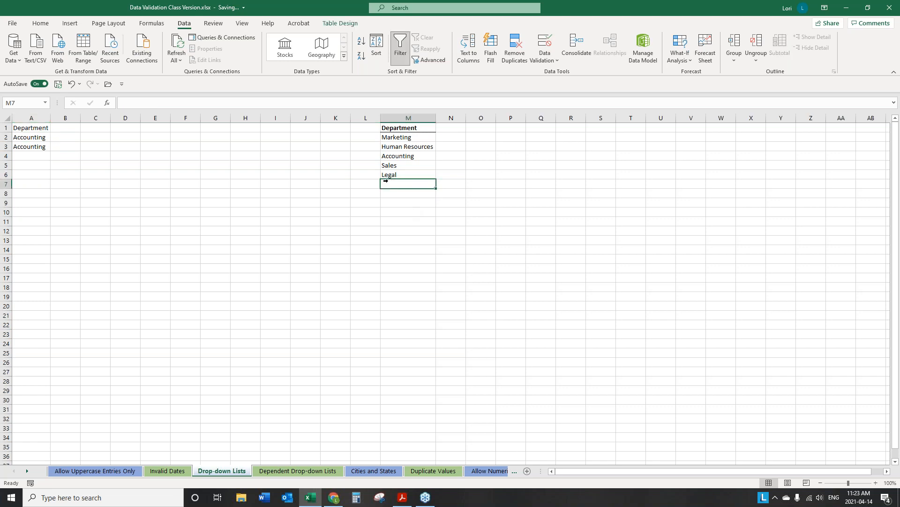
click(349, 28)
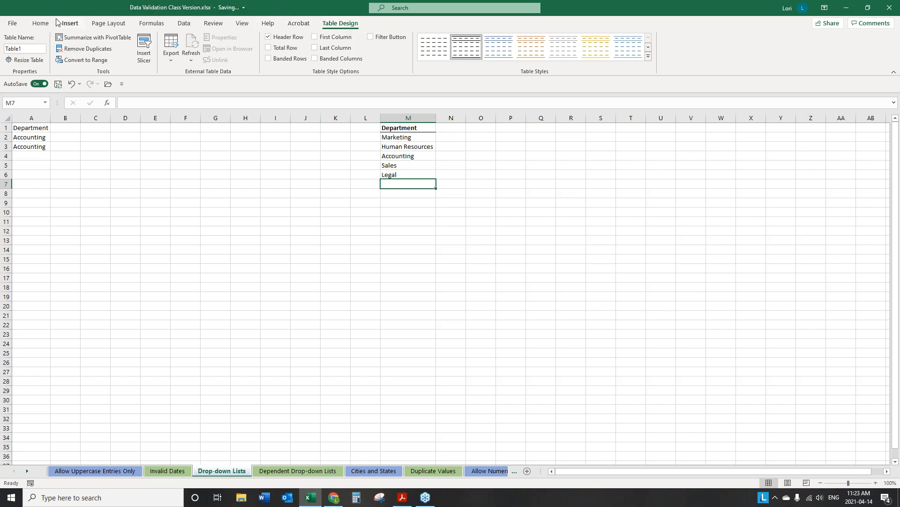
click(41, 23)
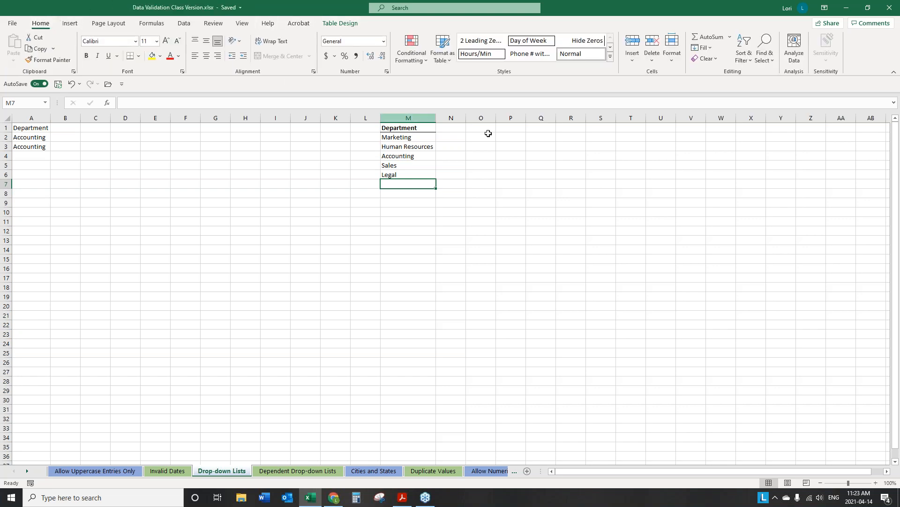
click(652, 56)
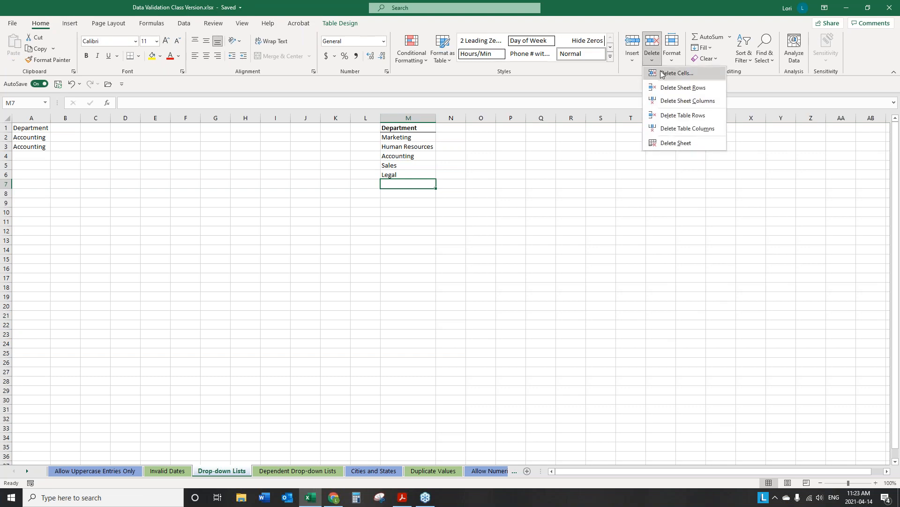
click(663, 74)
click(481, 221)
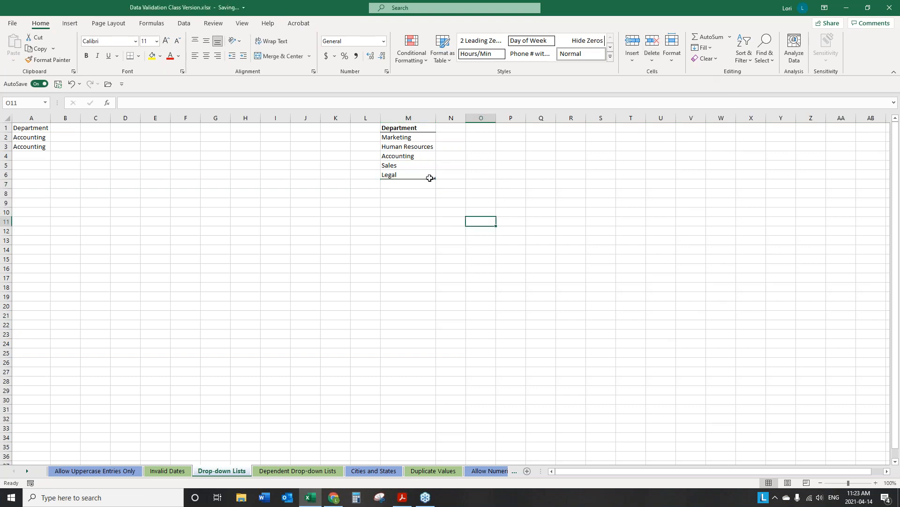
Step: Recheck the choices in A2's drop-down list against the shortened department table
click(25, 137)
click(54, 137)
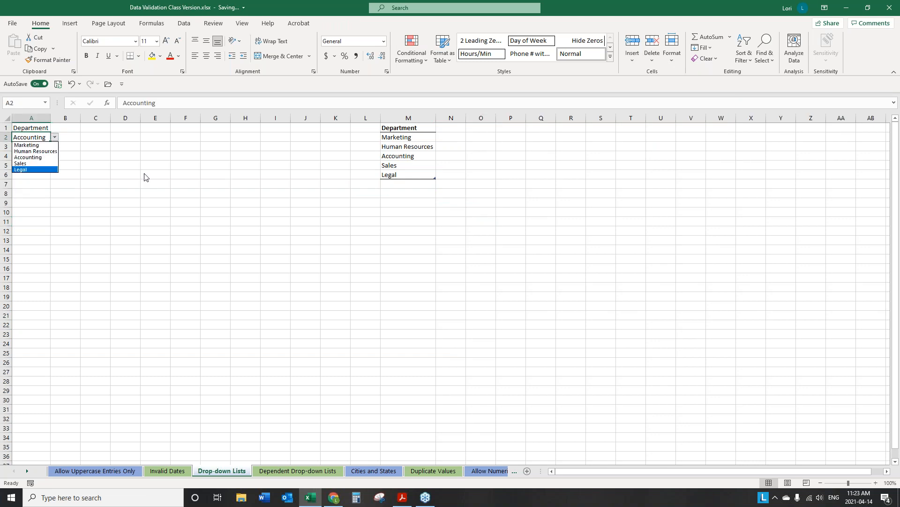
click(425, 183)
click(408, 174)
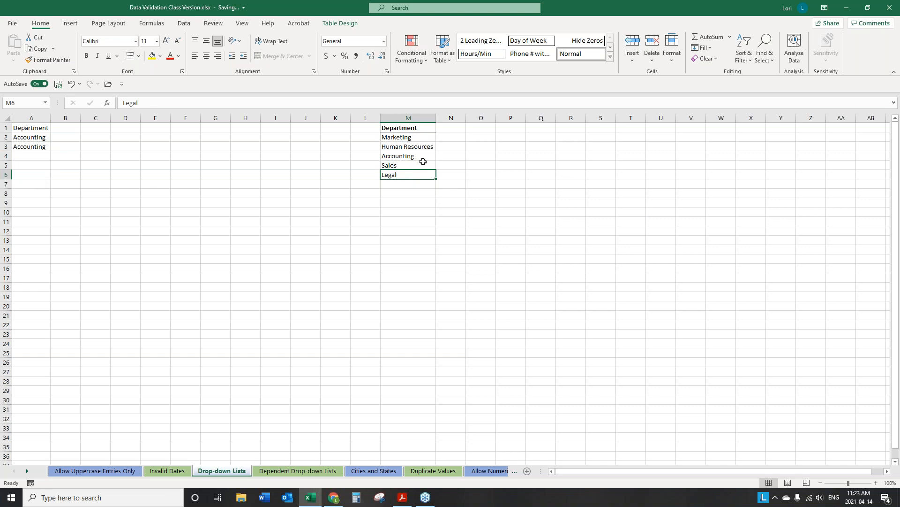
click(405, 165)
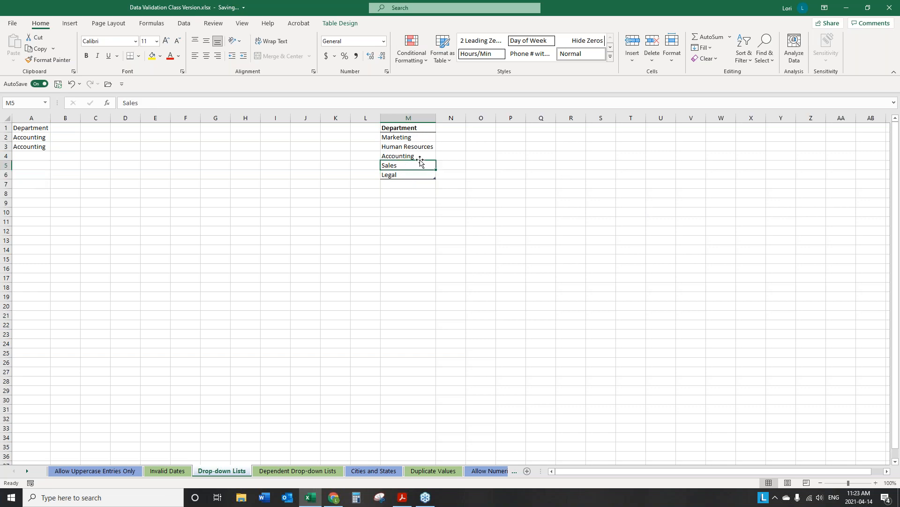
Step: Delete the Accounting cell M4 from the department table
click(410, 156)
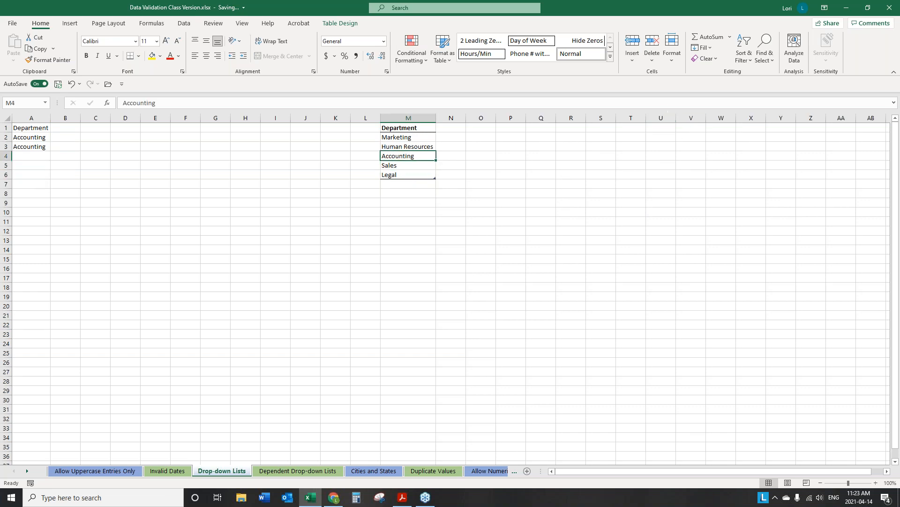
click(652, 58)
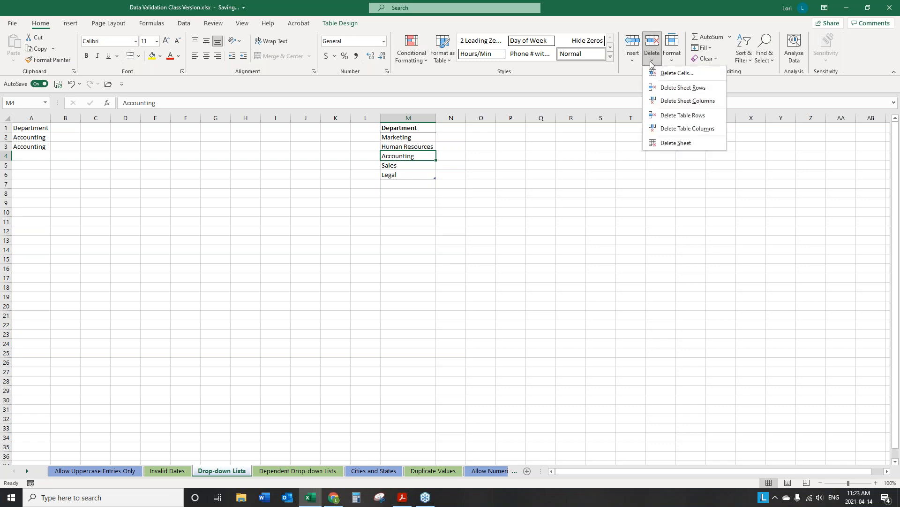
click(675, 74)
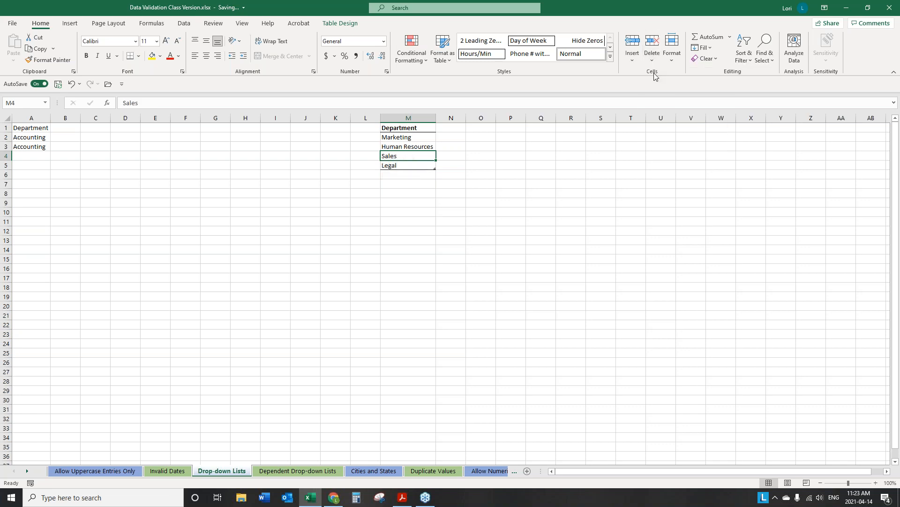
Step: Choose Human Resources in A2 and Legal in A3 from the department drop-down lists
click(29, 139)
click(54, 137)
click(36, 151)
click(29, 147)
click(54, 147)
click(30, 172)
key(alt+Tab)
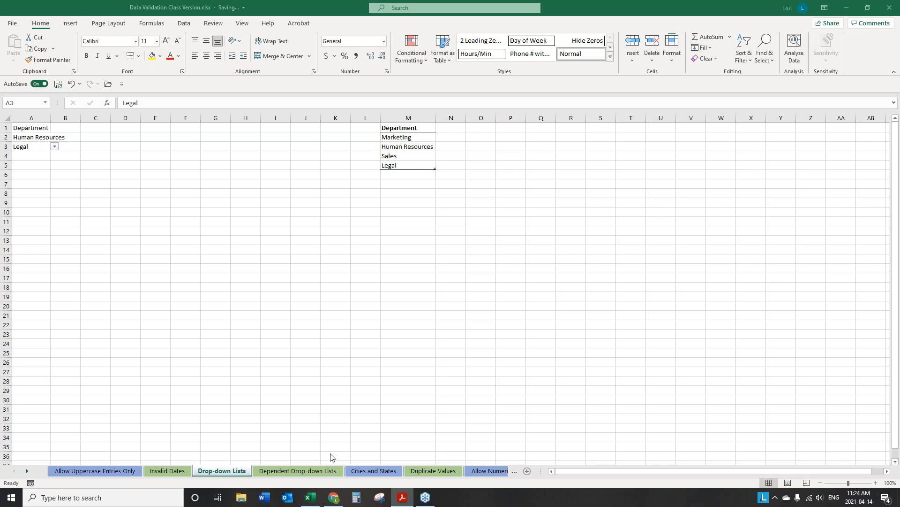
Step: Look over the Dependent Drop-down Lists sheet and select the State list A1:A11 on the Cities and States sheet
click(277, 471)
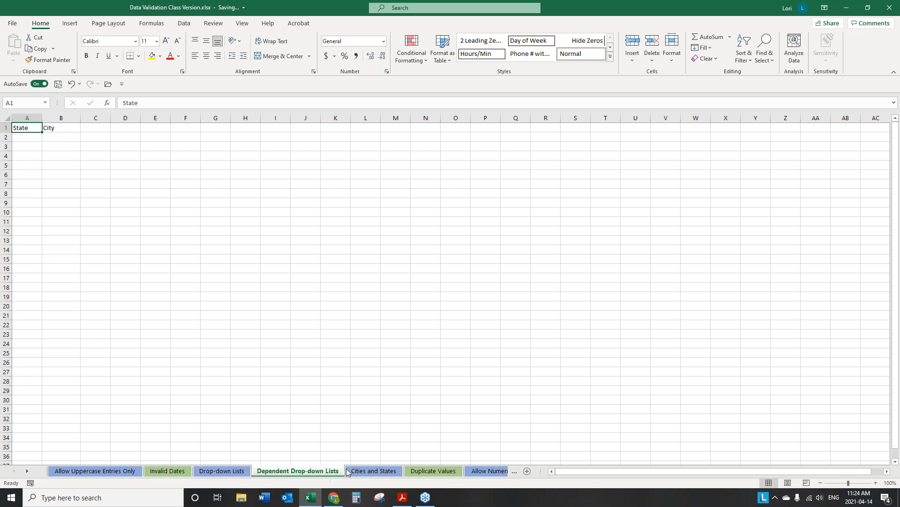
click(377, 472)
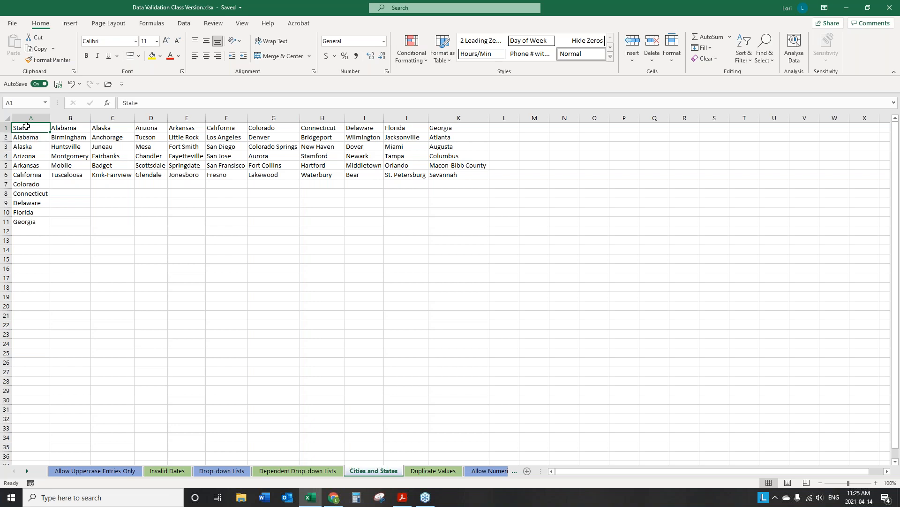
drag(24, 129, 26, 194)
drag(20, 225, 21, 223)
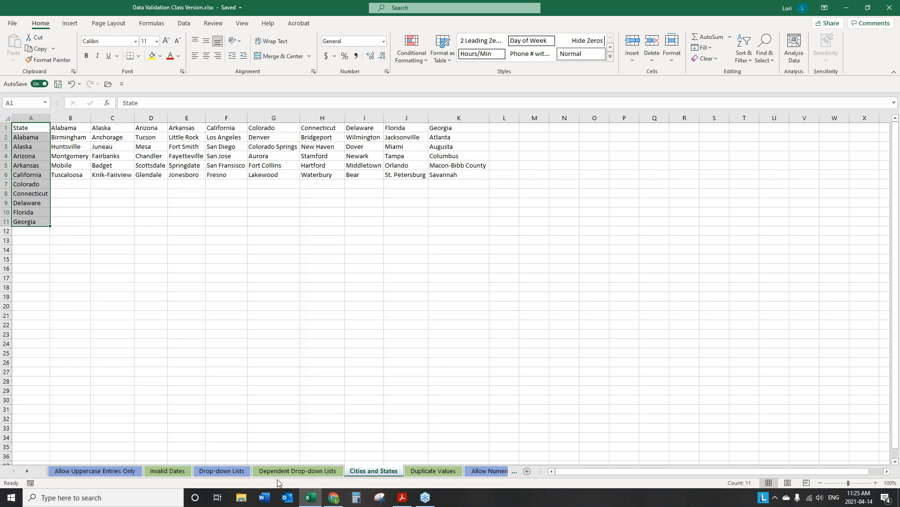
Step: Compare the Drop-down Lists and Dependent Drop-down Lists sheets, returning to the Cities and States sheet
click(206, 473)
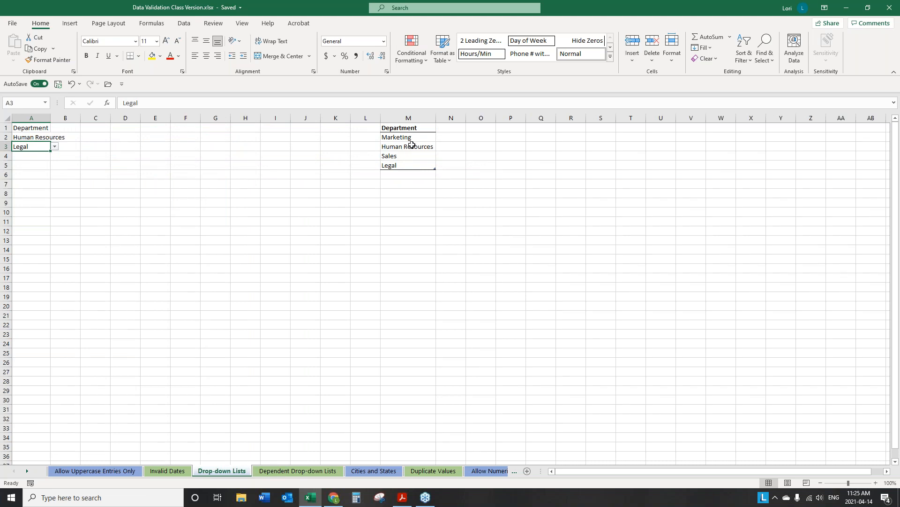
click(314, 472)
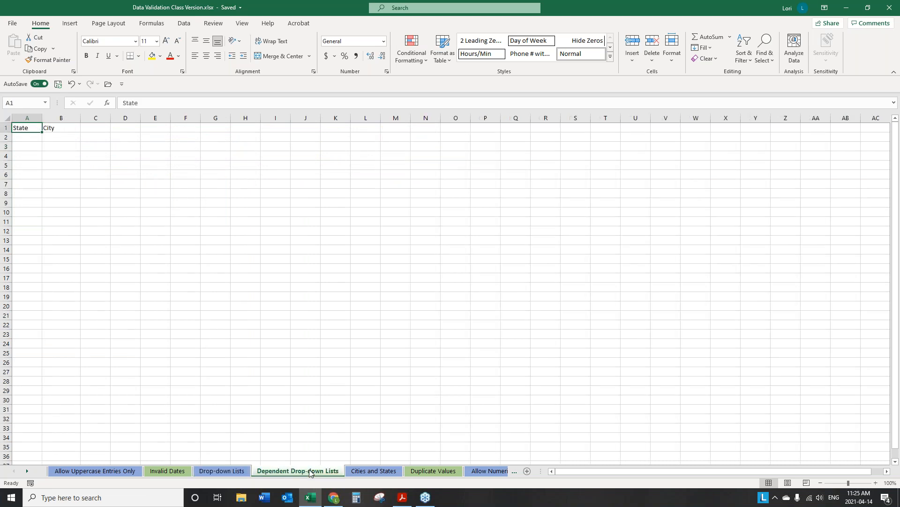
click(357, 470)
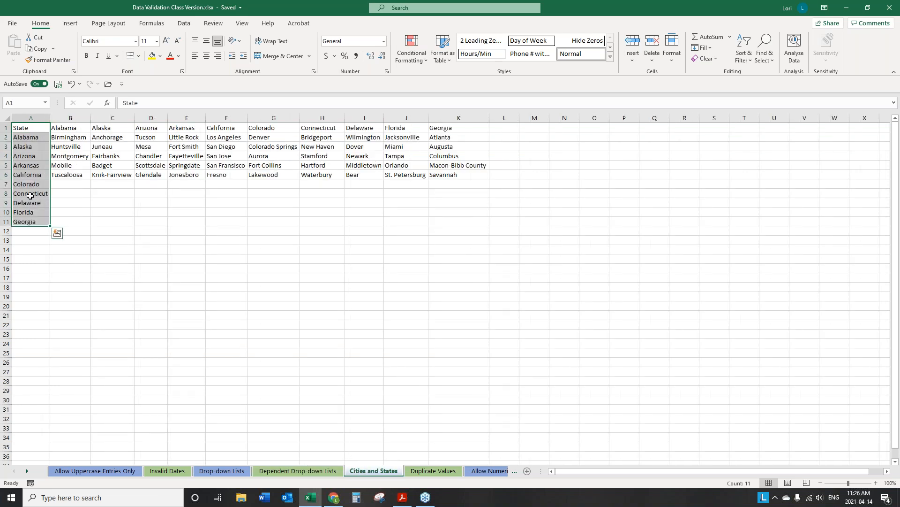
Step: Format the State list A1:A11 as a table with headers, using the first light black-and-white style
click(443, 56)
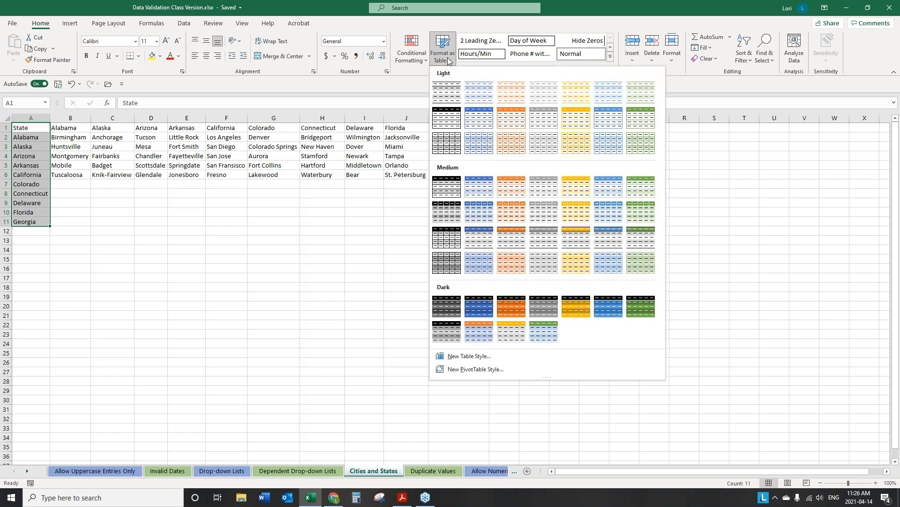
click(447, 92)
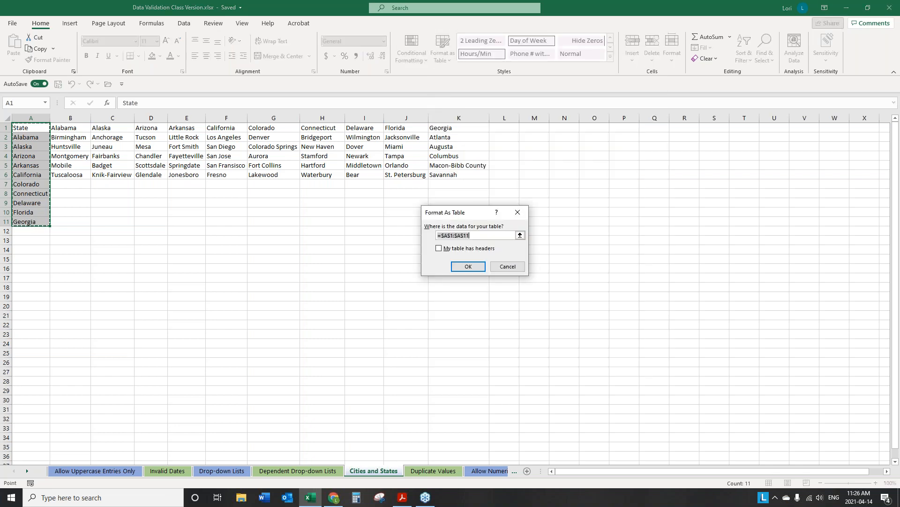
click(440, 251)
click(463, 267)
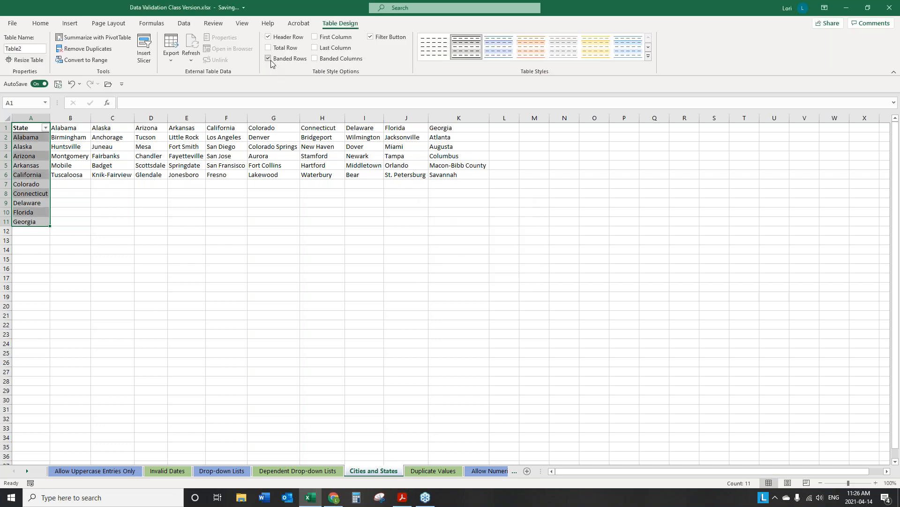
Step: Turn off the banded rows and the filter button for the State table
click(270, 62)
click(371, 37)
click(33, 184)
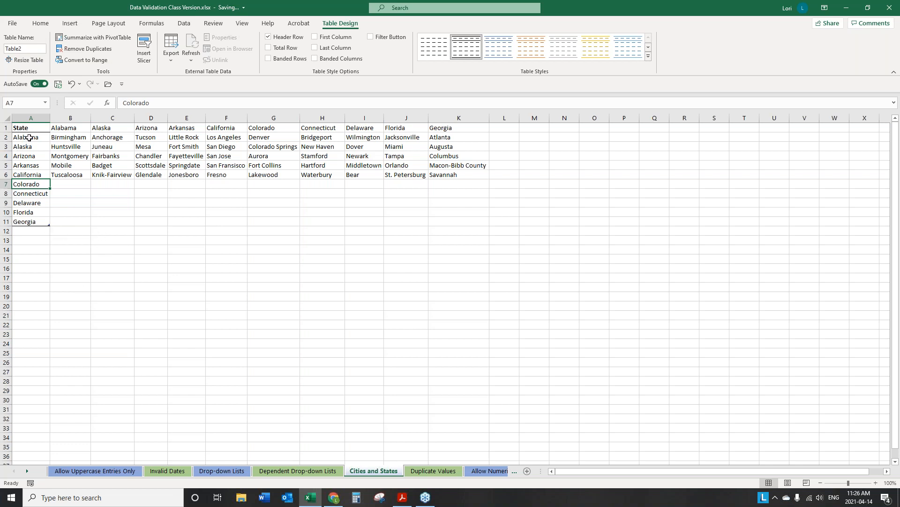
Step: Define the workbook-level name States for the state entries in A2:A11
drag(29, 137, 29, 223)
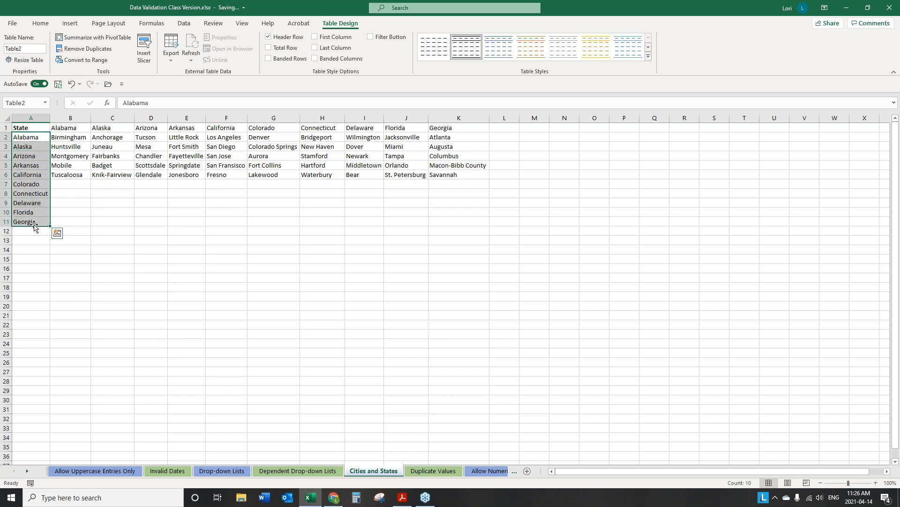
click(152, 24)
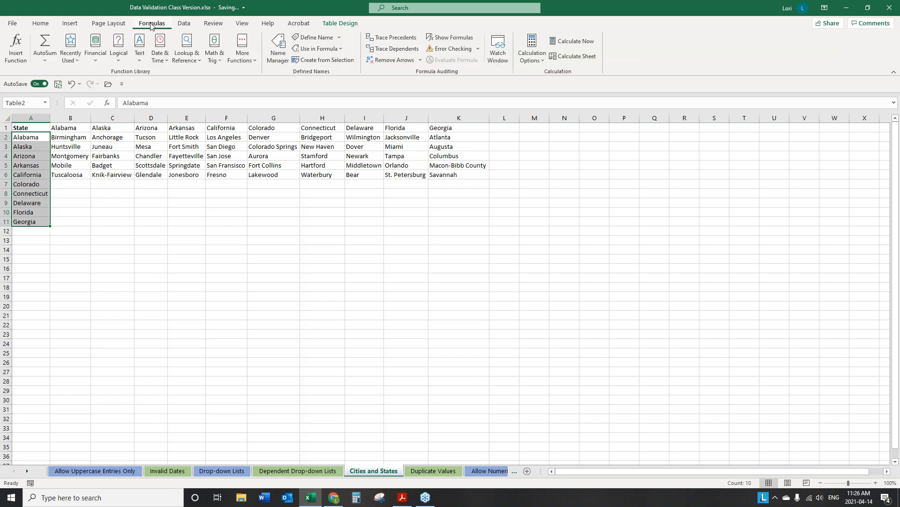
click(313, 38)
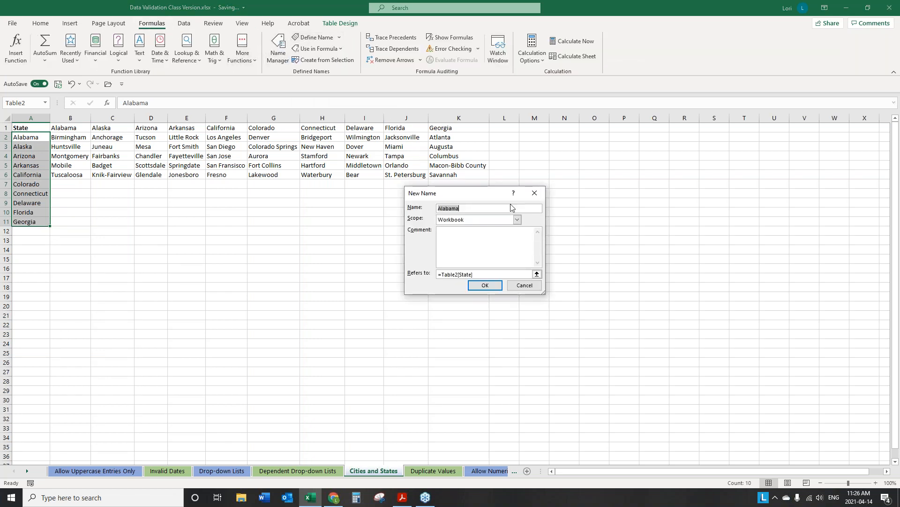
text(States)
click(481, 289)
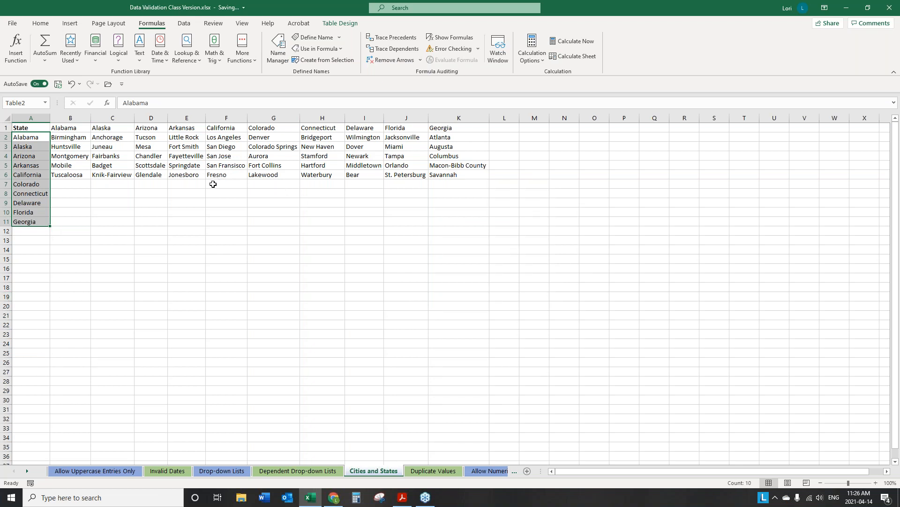
key(alt+Tab)
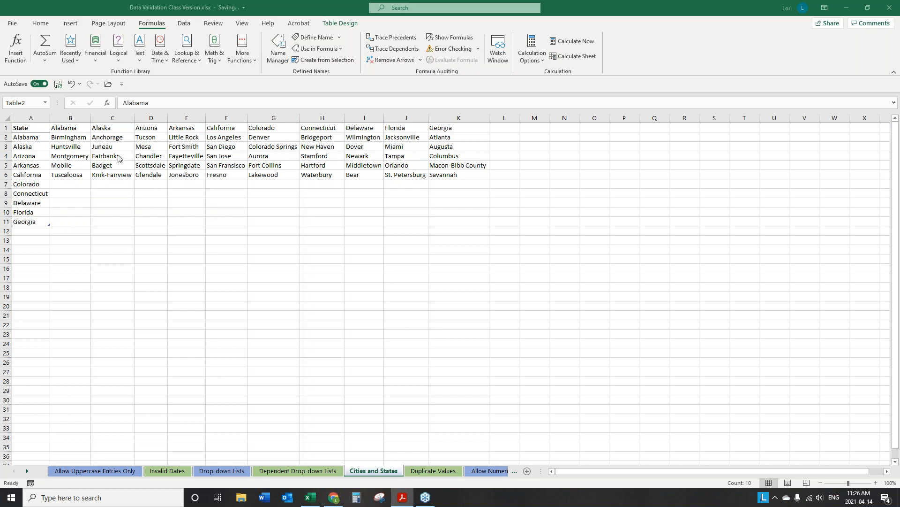
key(alt+Tab)
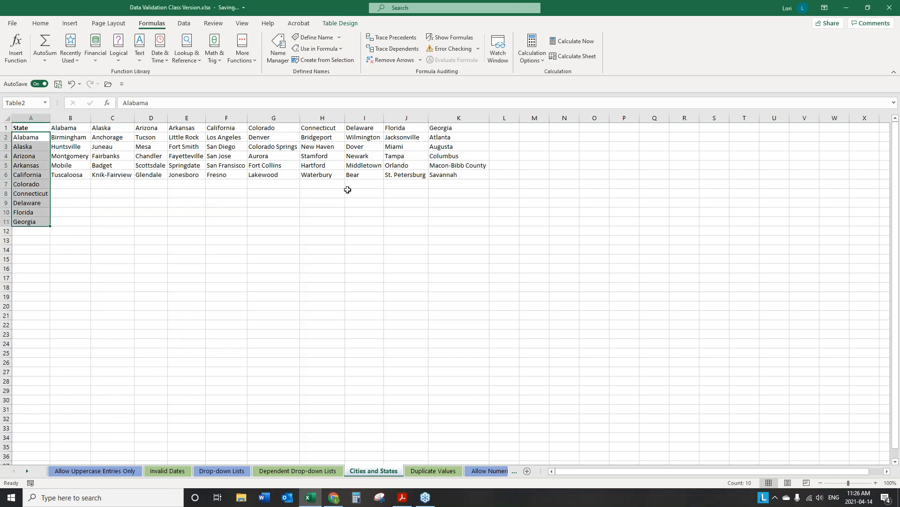
click(280, 167)
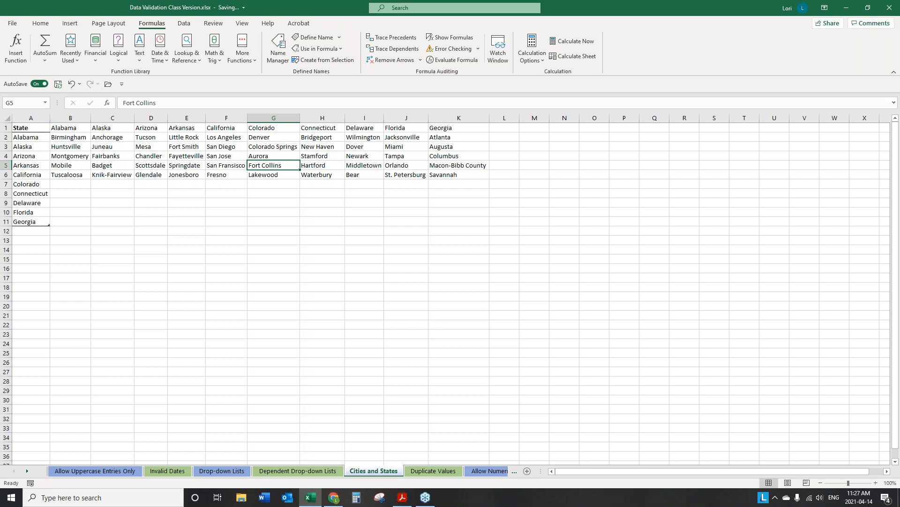
click(72, 148)
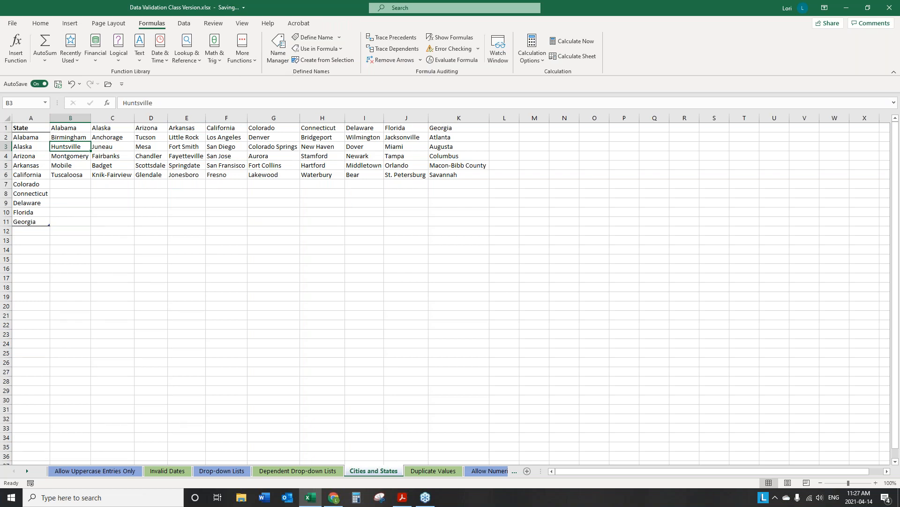
Step: Format the city lists in B1:K6 as a table with headers, using the first light black-and-white style
click(40, 24)
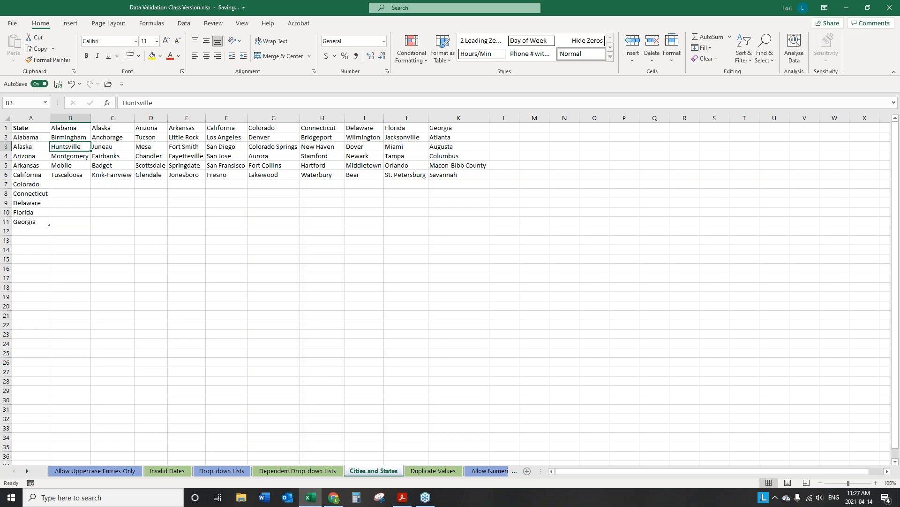
click(64, 131)
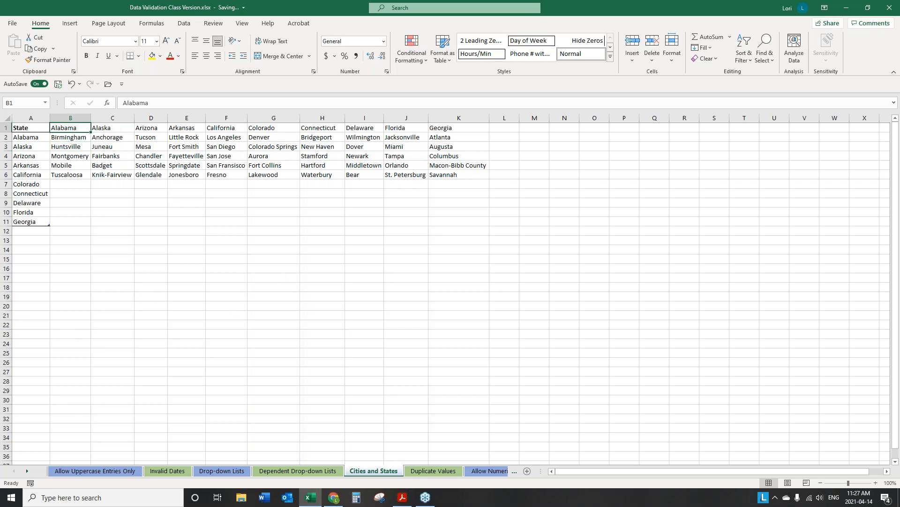
click(441, 60)
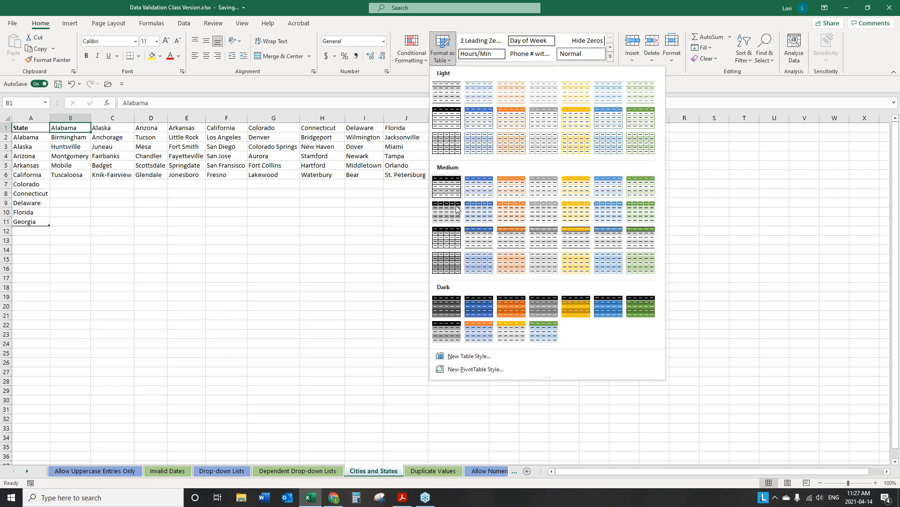
click(439, 96)
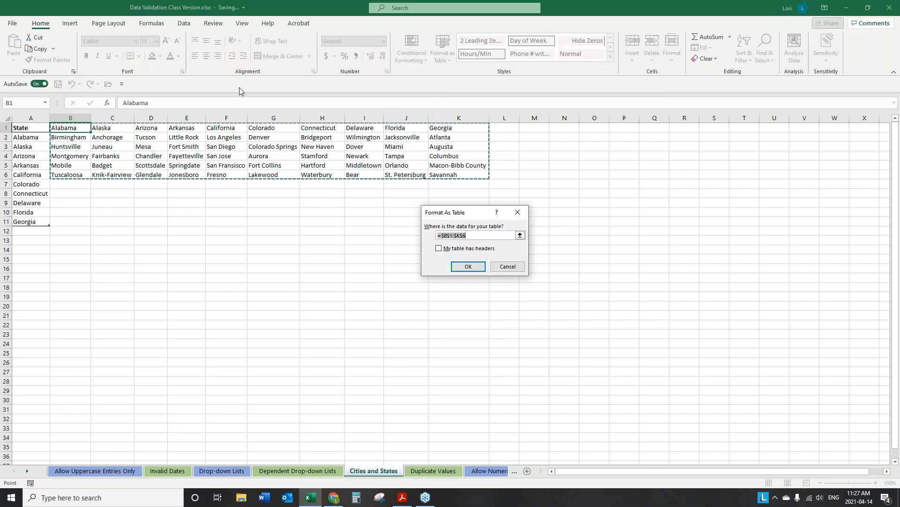
click(439, 249)
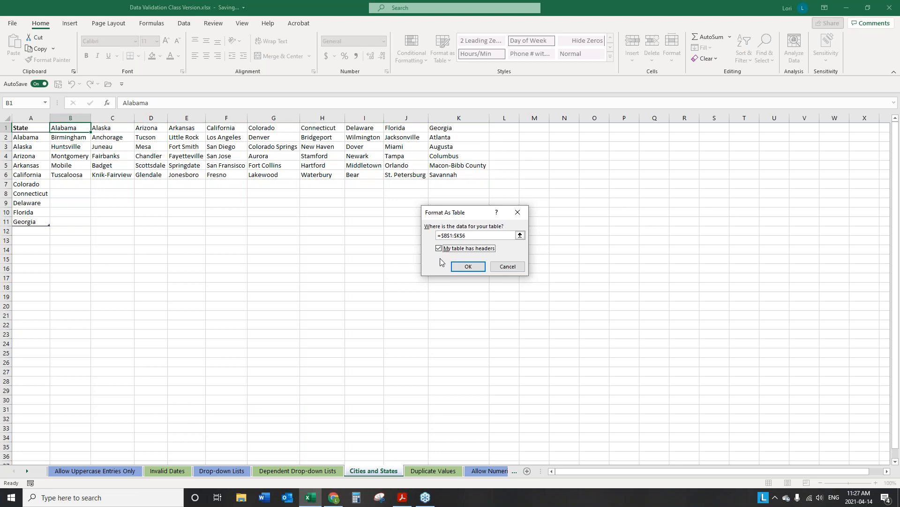
click(480, 268)
Step: Turn off the banded rows and the filter buttons for the cities table
click(272, 59)
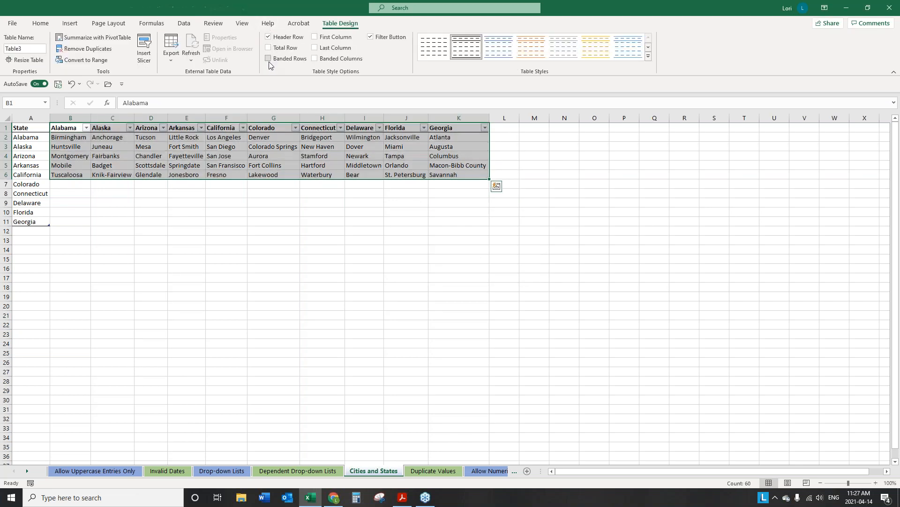
click(371, 37)
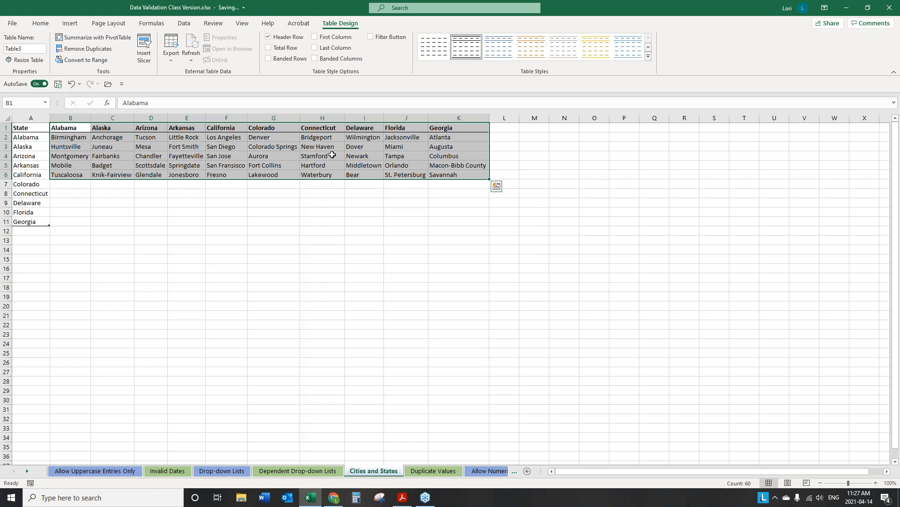
click(322, 156)
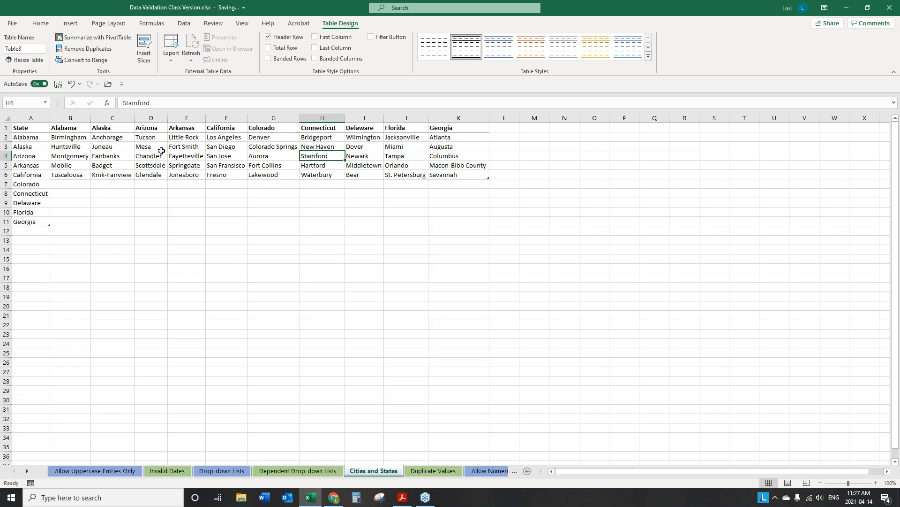
Step: Create named ranges for the city columns in B1:K6 from the top row only, excluding the left column
drag(77, 128, 488, 177)
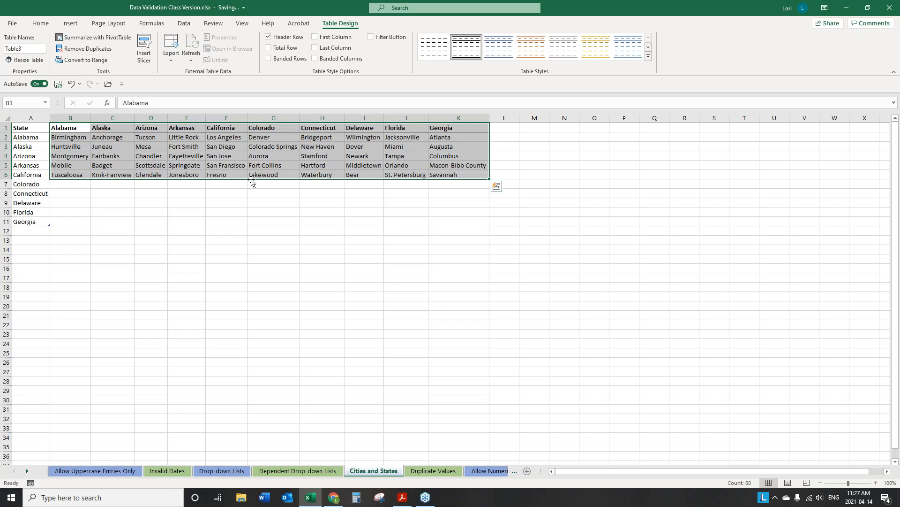
drag(14, 137, 19, 222)
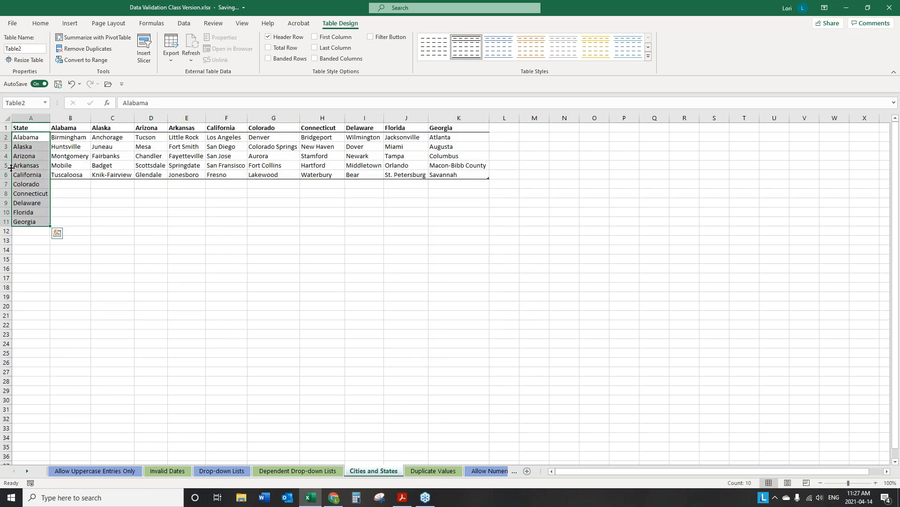
drag(73, 129, 439, 177)
click(143, 23)
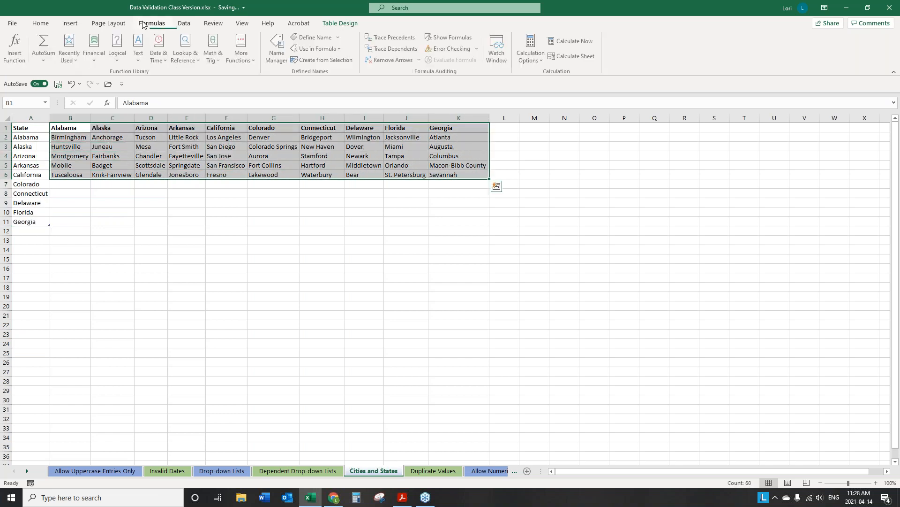
click(334, 65)
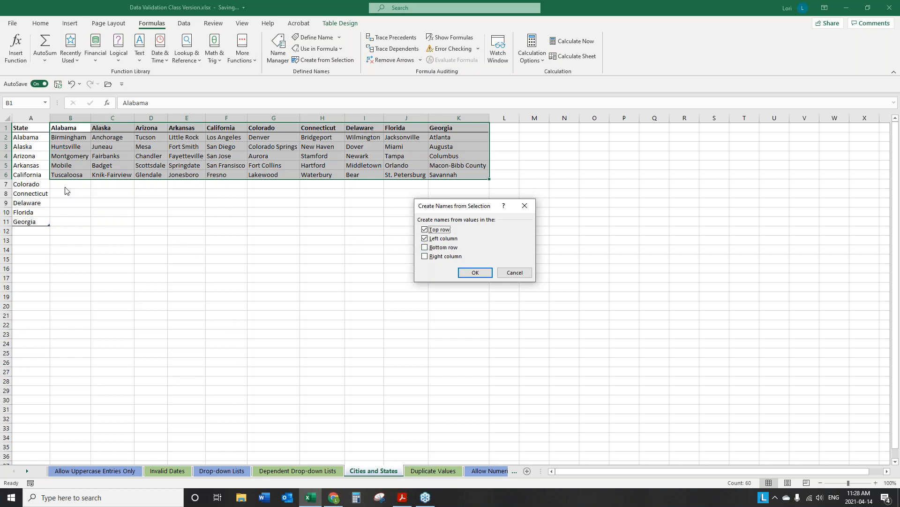
click(425, 239)
click(473, 273)
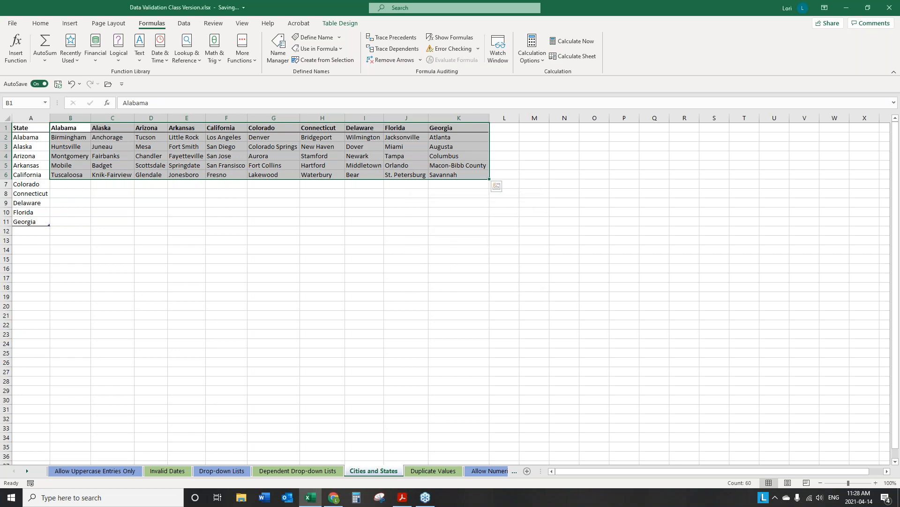
Step: Review the workbook's defined names in the Name Manager, including those created for the city columns
click(203, 173)
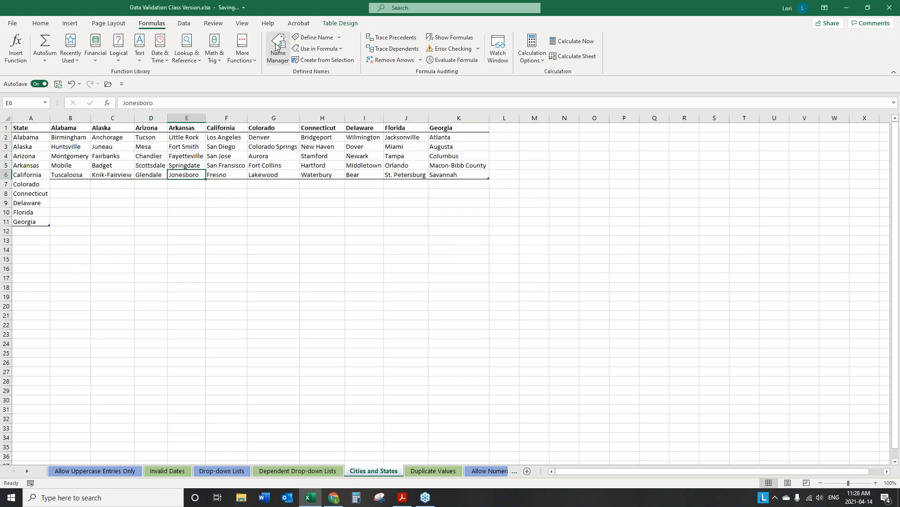
click(277, 47)
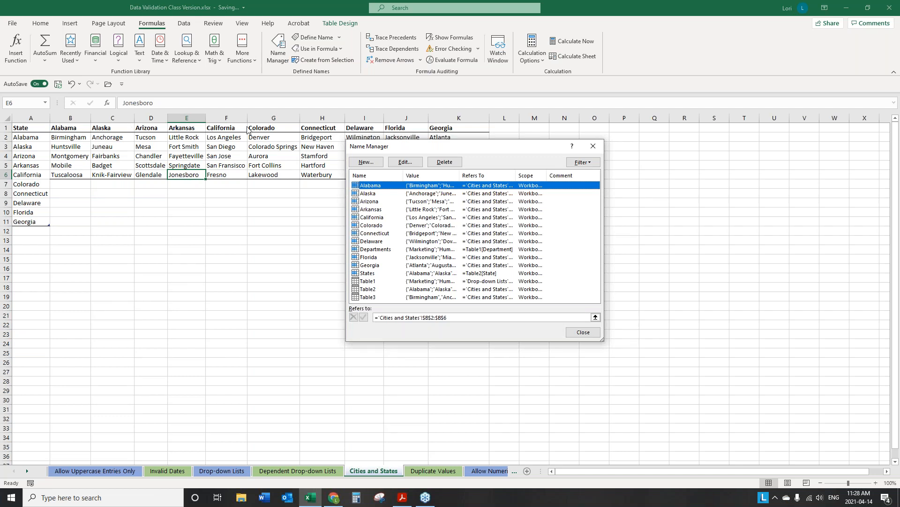
click(583, 332)
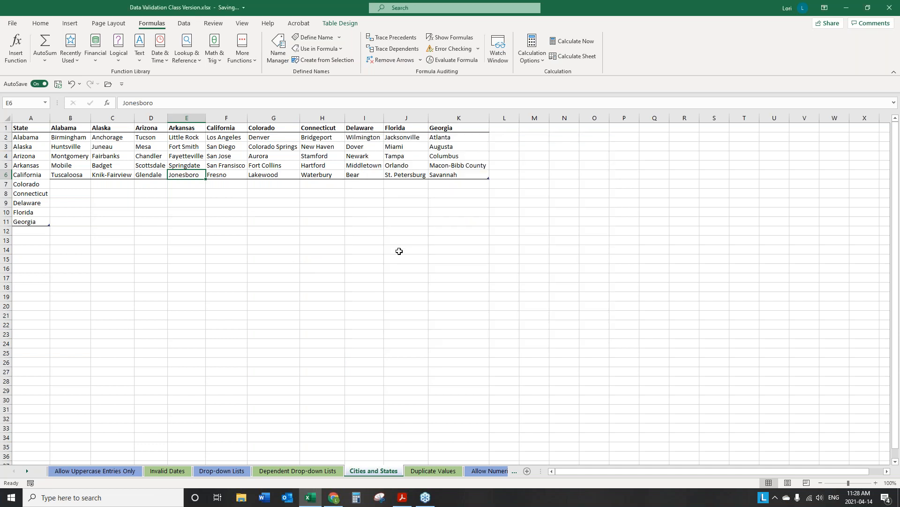
click(399, 250)
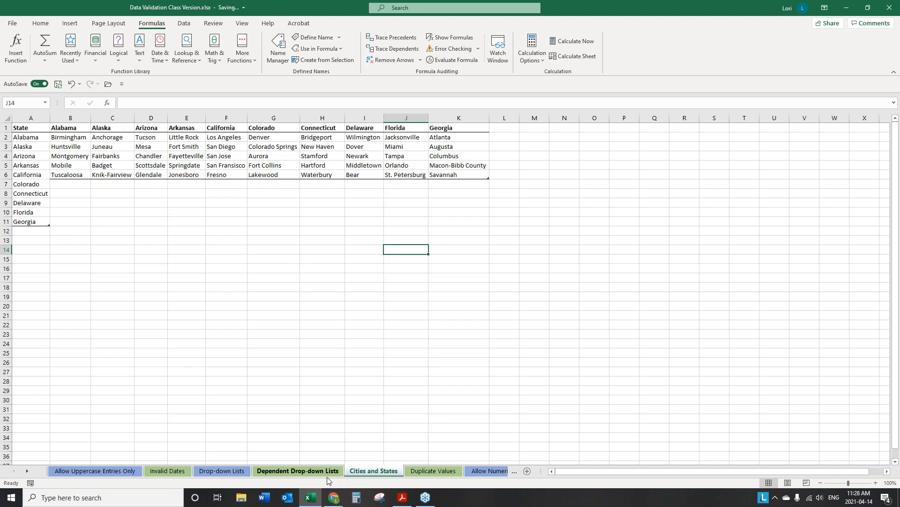
Step: On the Dependent Drop-down Lists sheet, set data validation for the State column from A2 down to allow a List
click(293, 471)
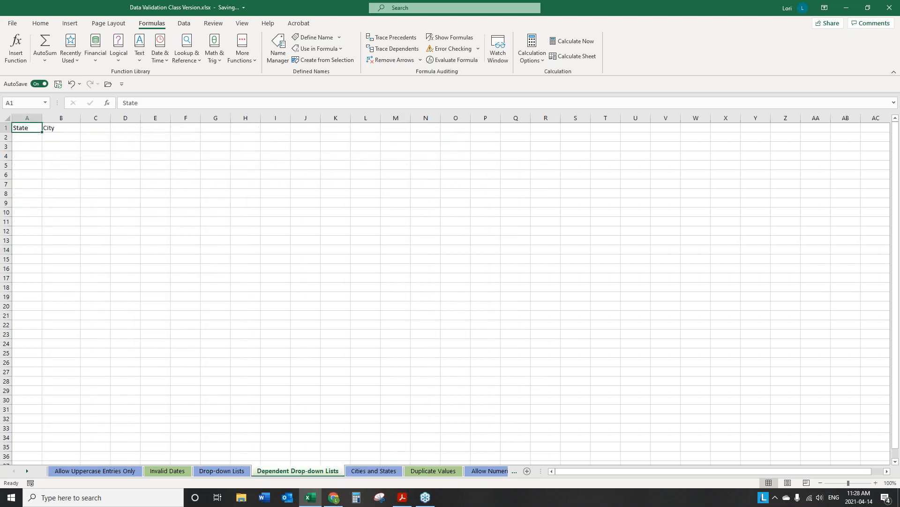
click(24, 139)
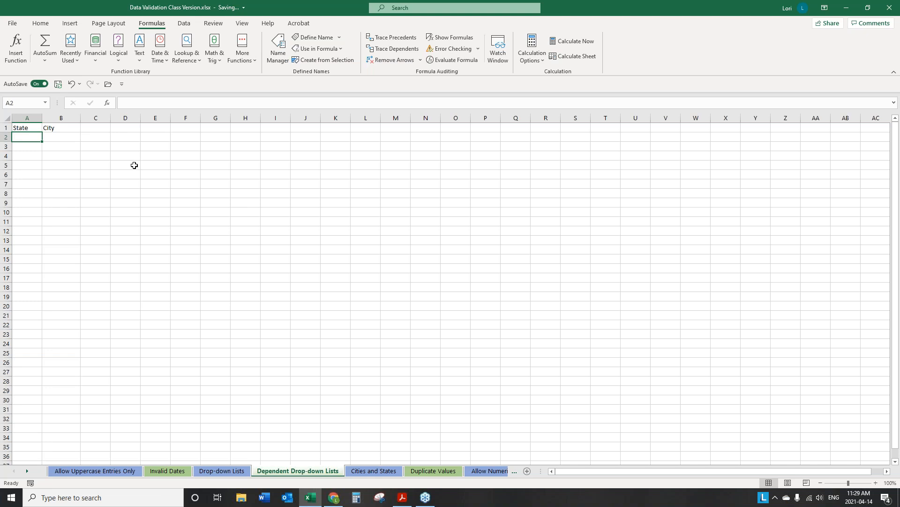
key(ctrl+shift+Down)
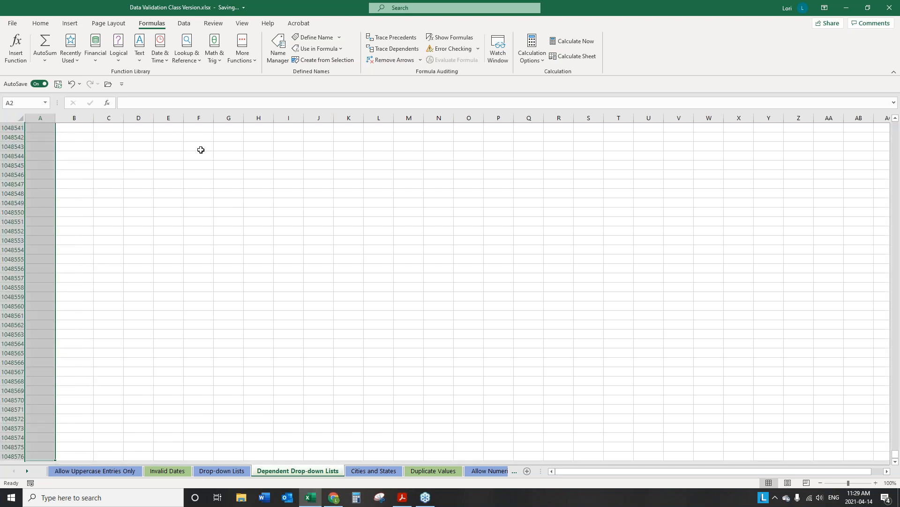
click(186, 24)
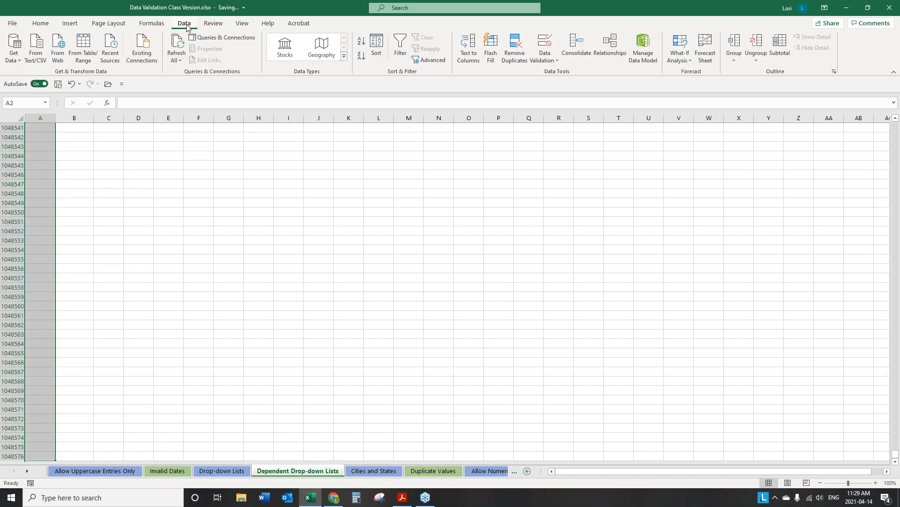
click(547, 38)
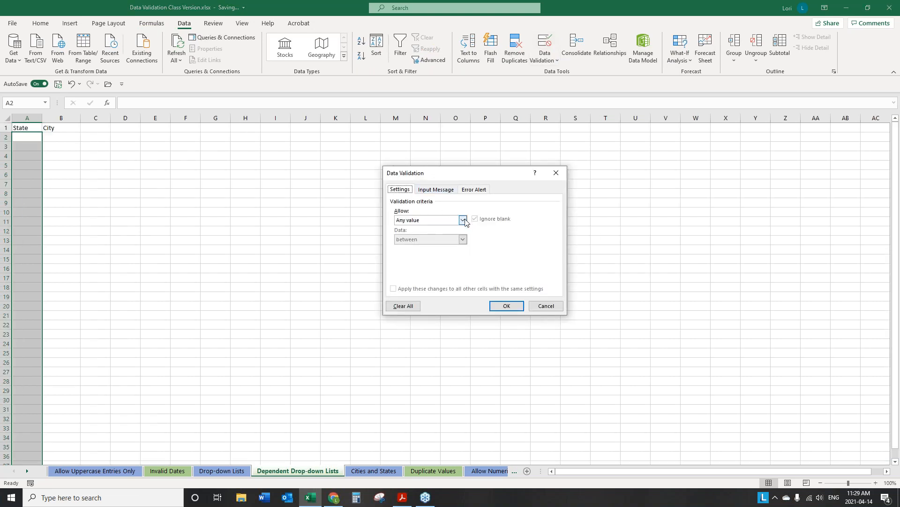
click(463, 221)
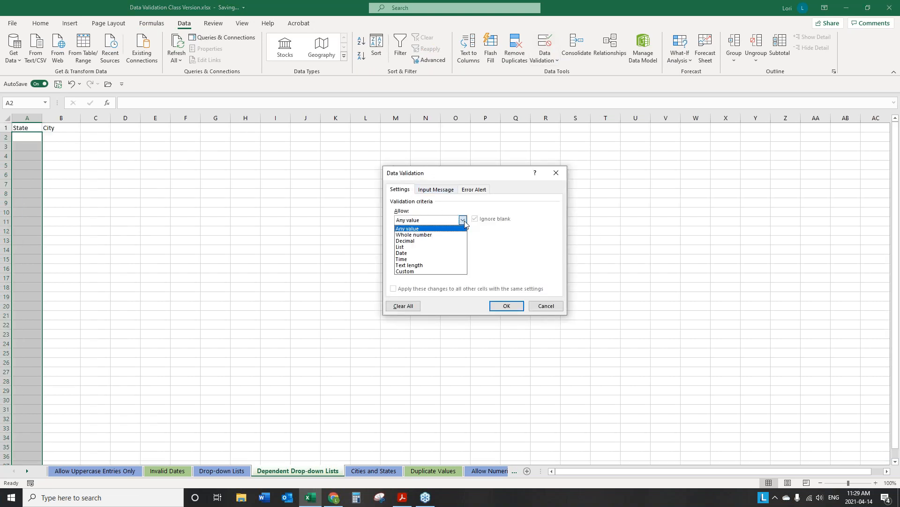
click(427, 247)
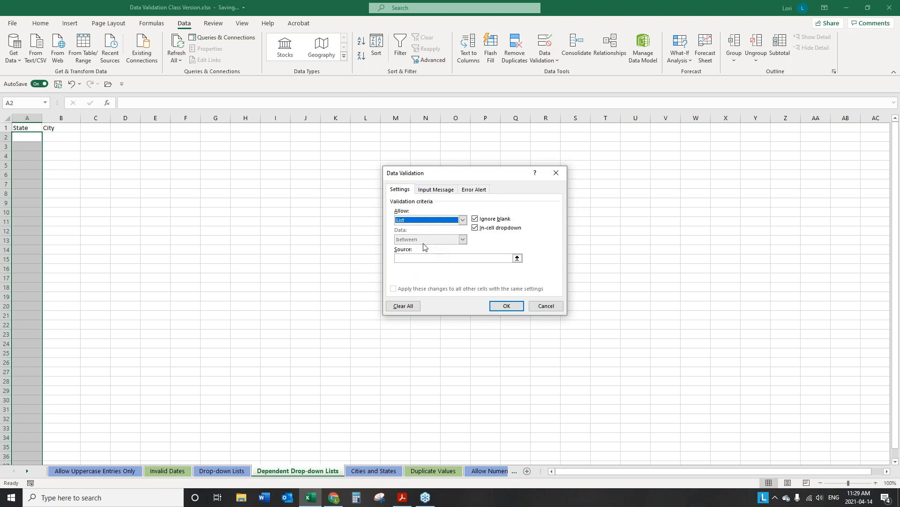
Step: Use the named range States as the State validation's source, and choose California in A2 from the drop-down
click(435, 259)
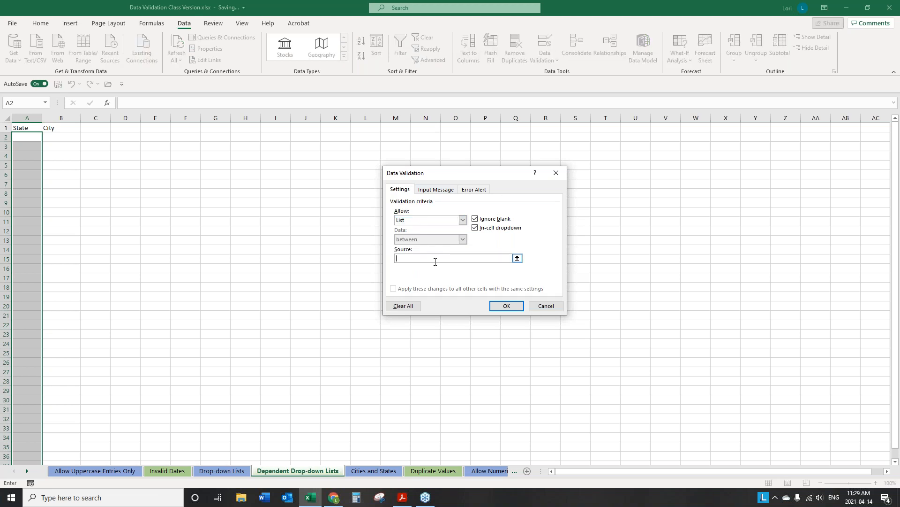
key(F3)
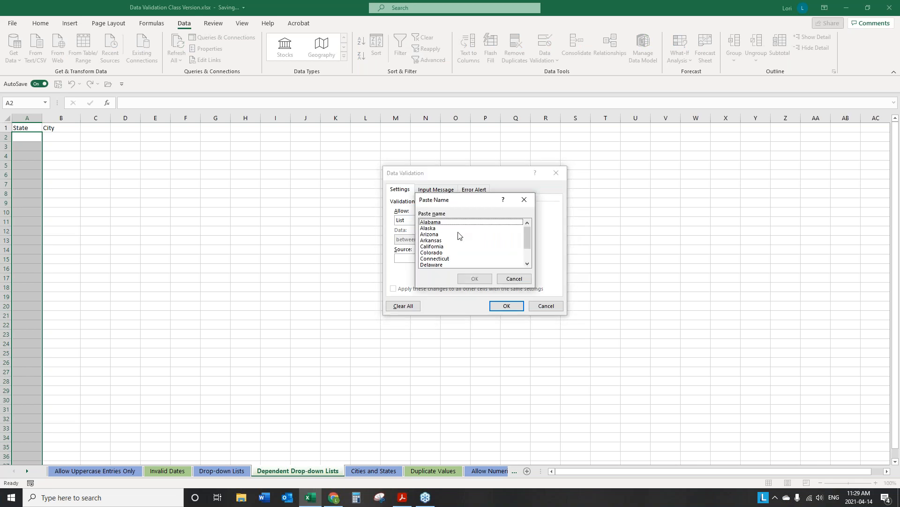
scroll(458, 235, down, 1)
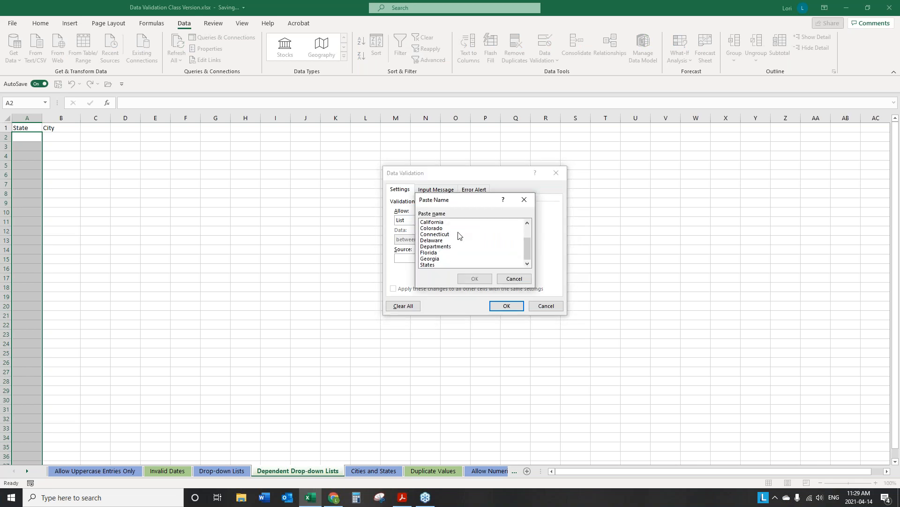
click(427, 265)
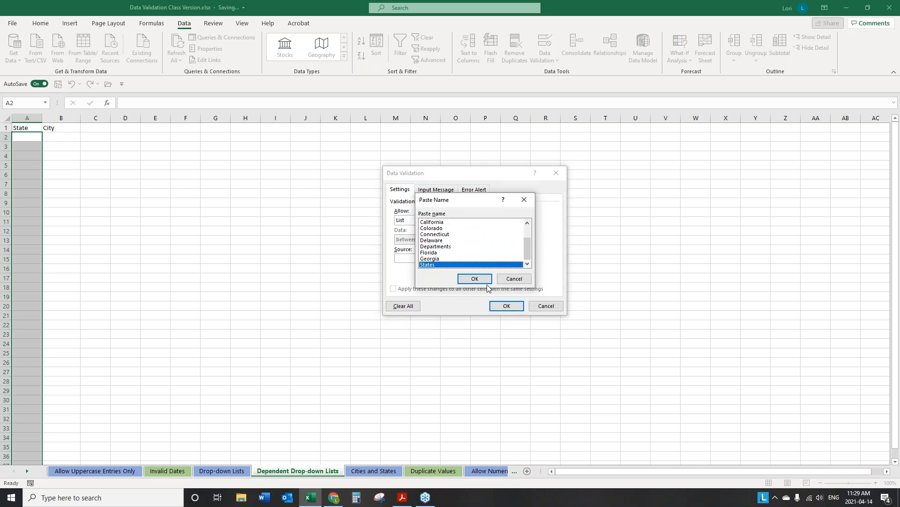
click(471, 281)
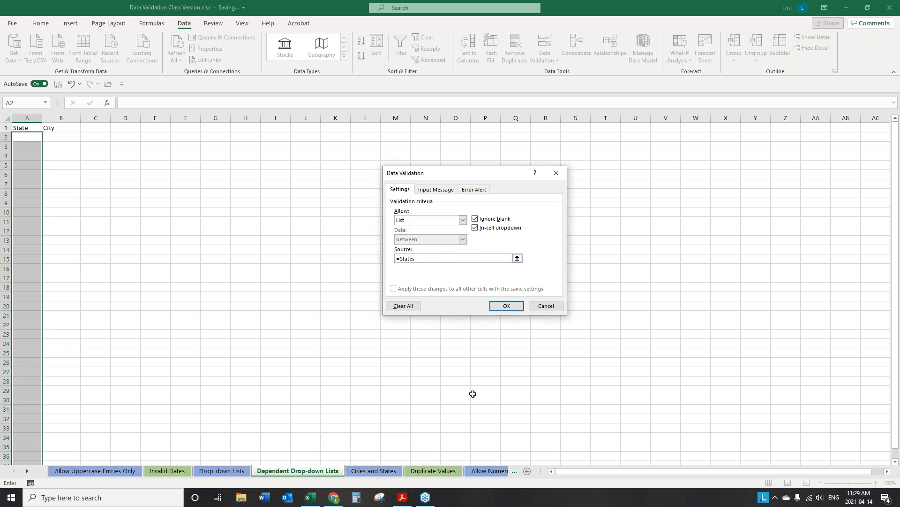
click(515, 309)
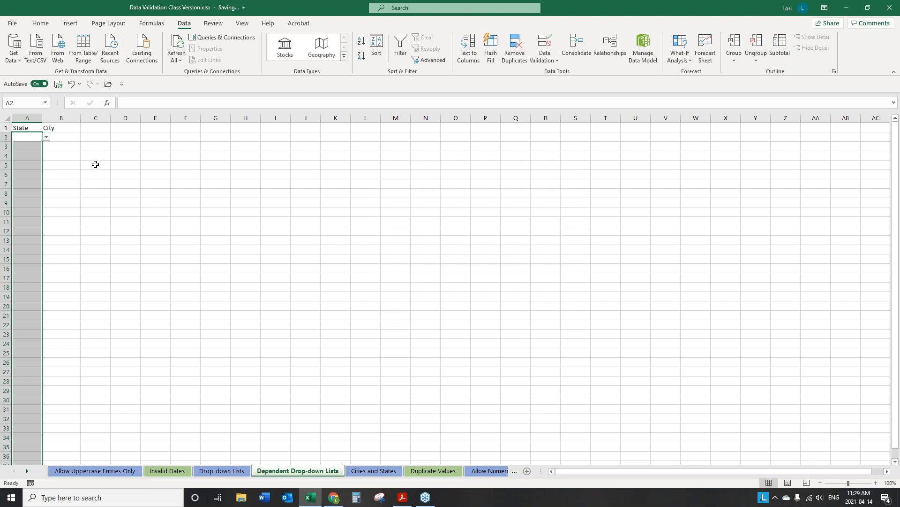
click(47, 137)
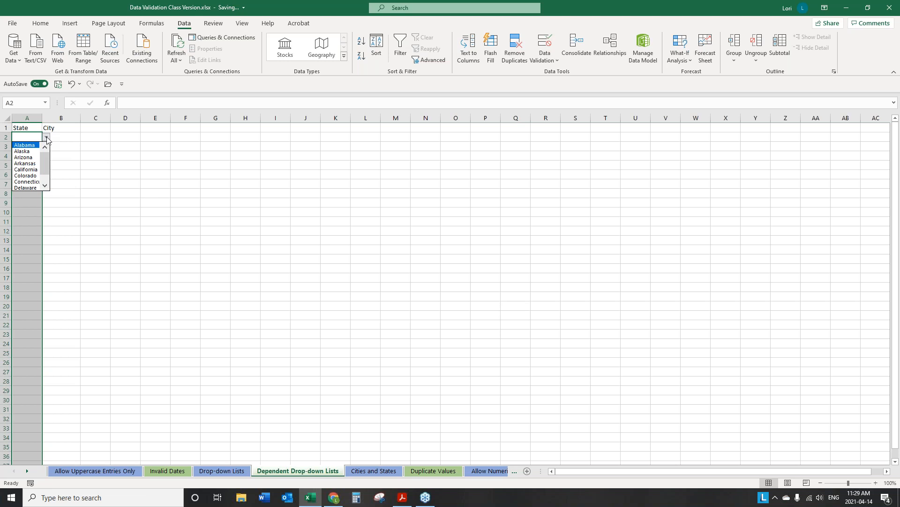
click(25, 170)
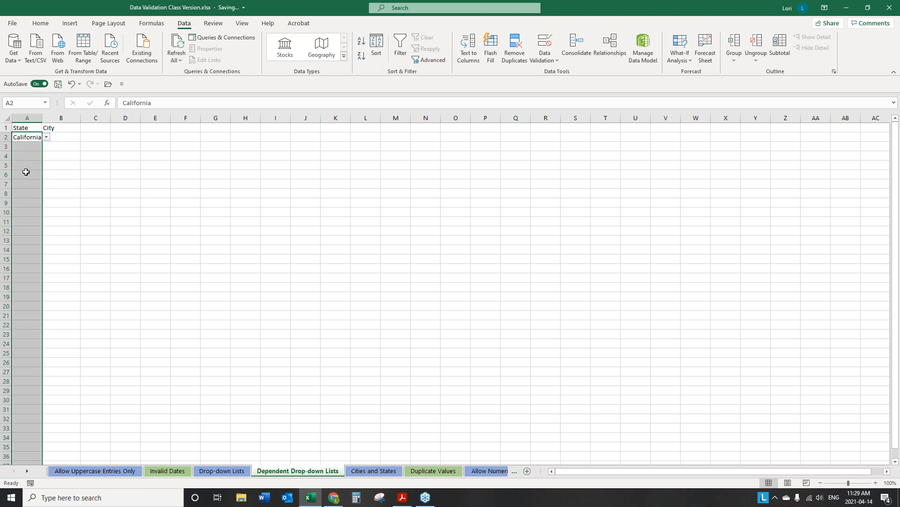
Step: Apply List data validation to the City column from B2 down, with the source formula =INDIRECT(A2)
click(67, 139)
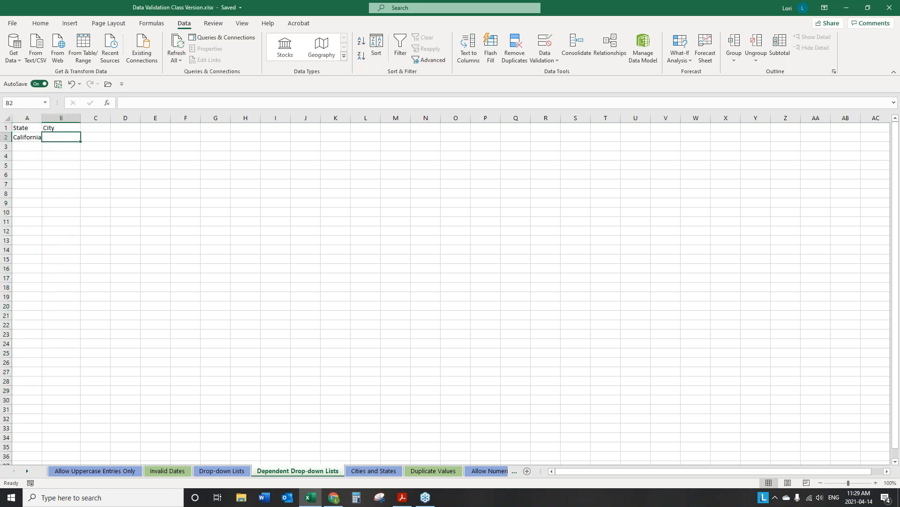
key(ctrl+shift+Down)
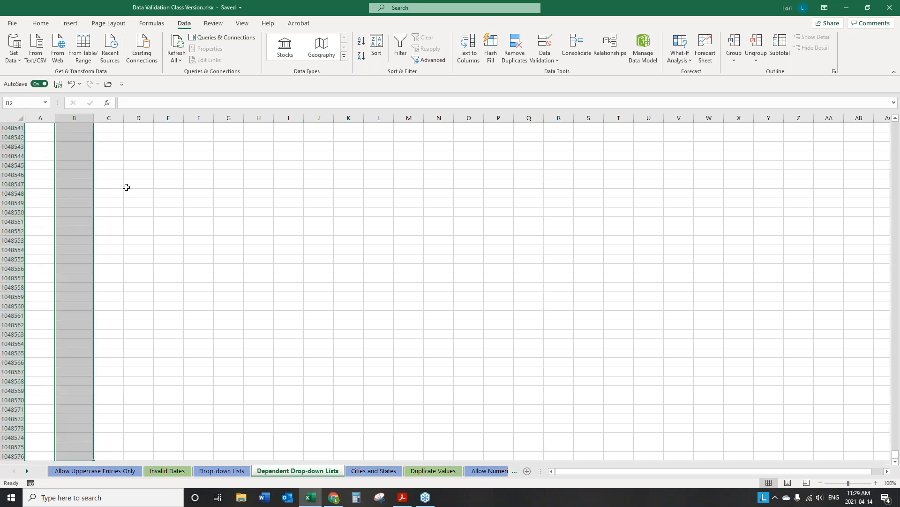
click(548, 37)
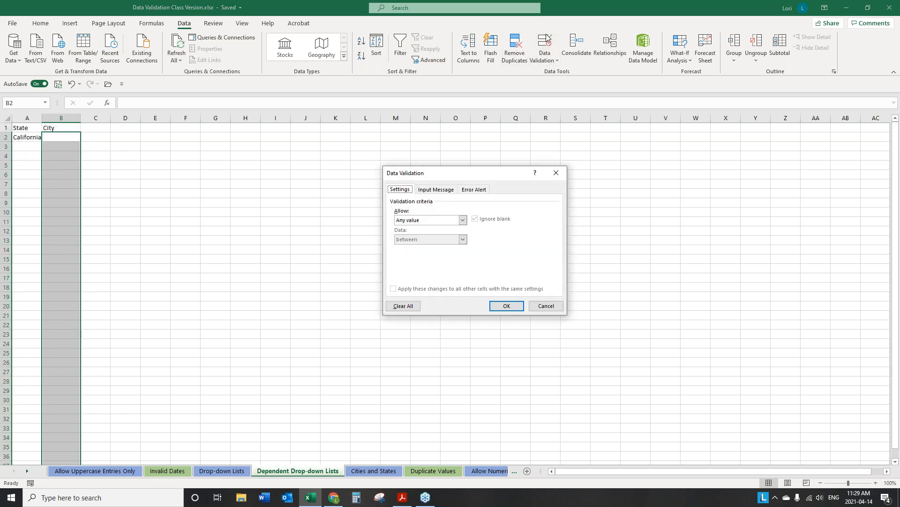
click(463, 220)
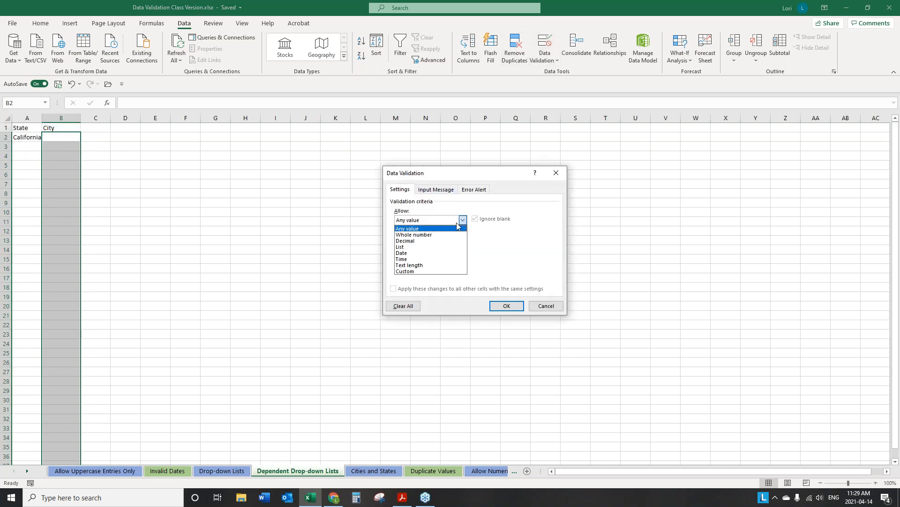
click(422, 247)
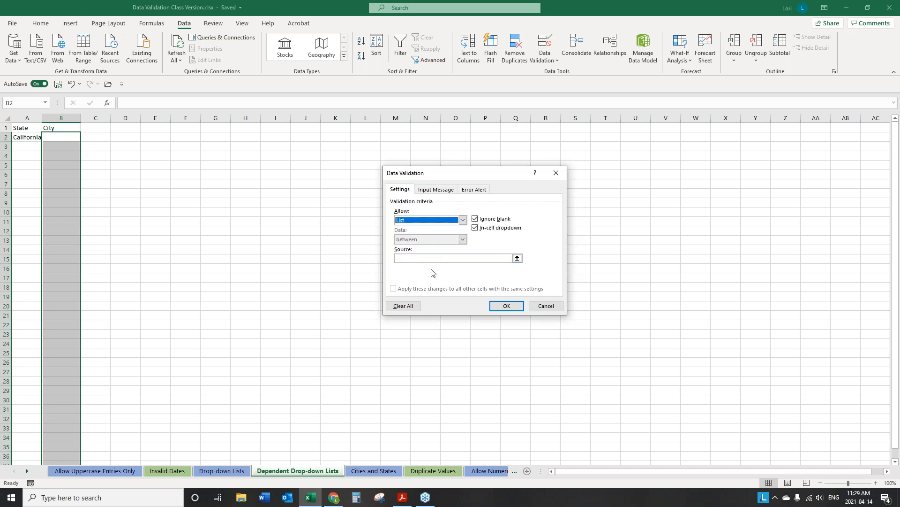
click(419, 260)
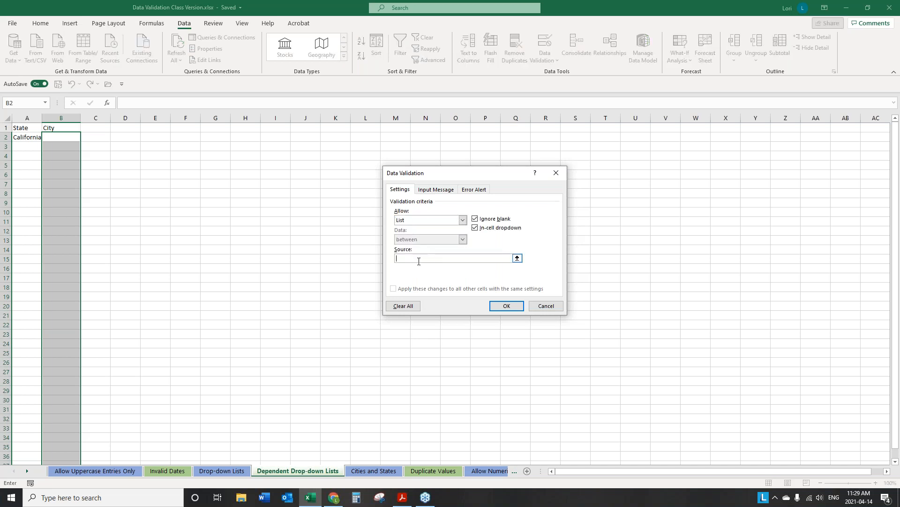
text(=indirect()
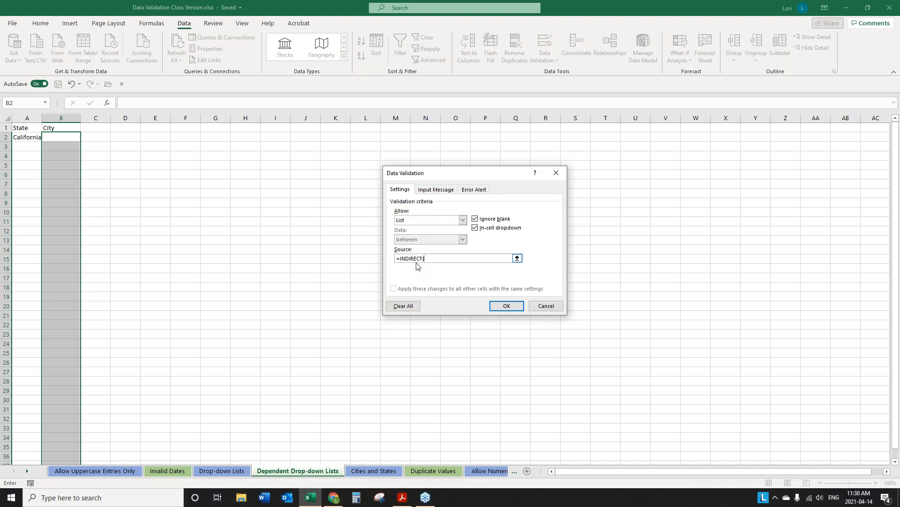
text(A2))
click(508, 306)
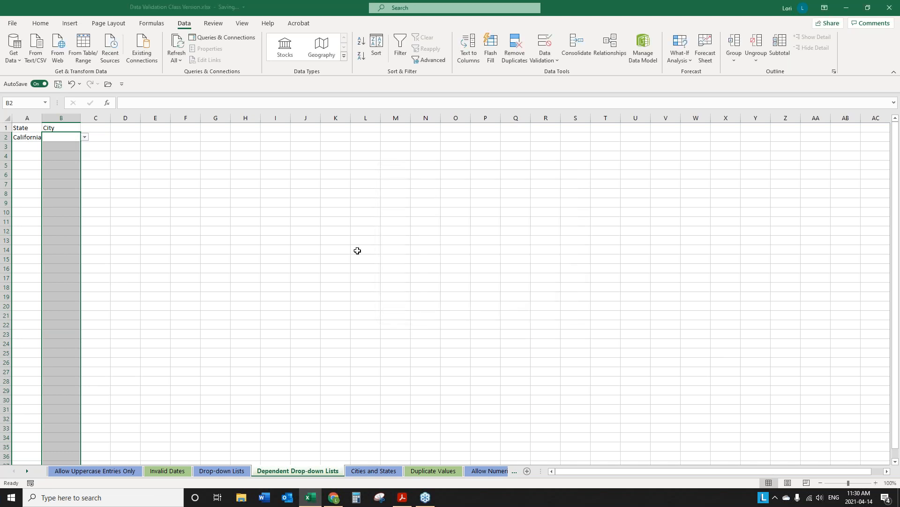
Step: Choose San Fransisco as the city in B2, and fill row 3 with Colorado and Fort Collins using the drop-downs
click(85, 137)
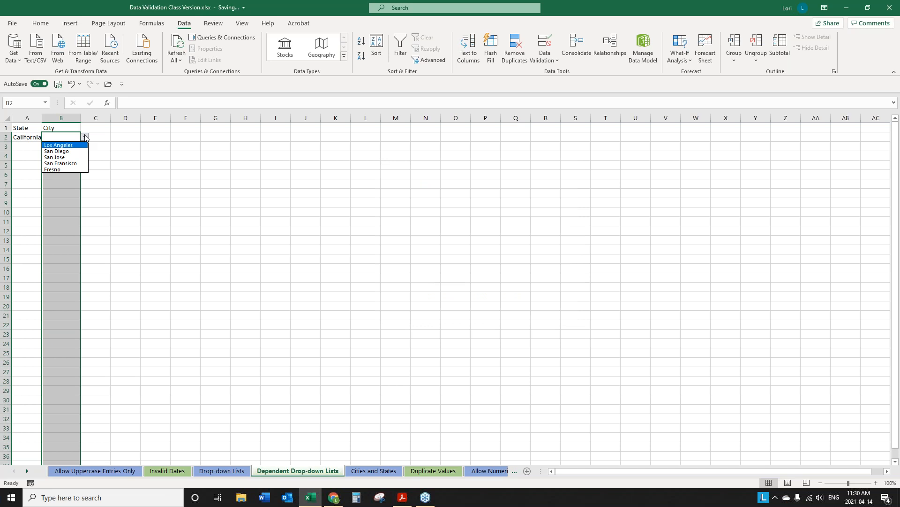
click(73, 164)
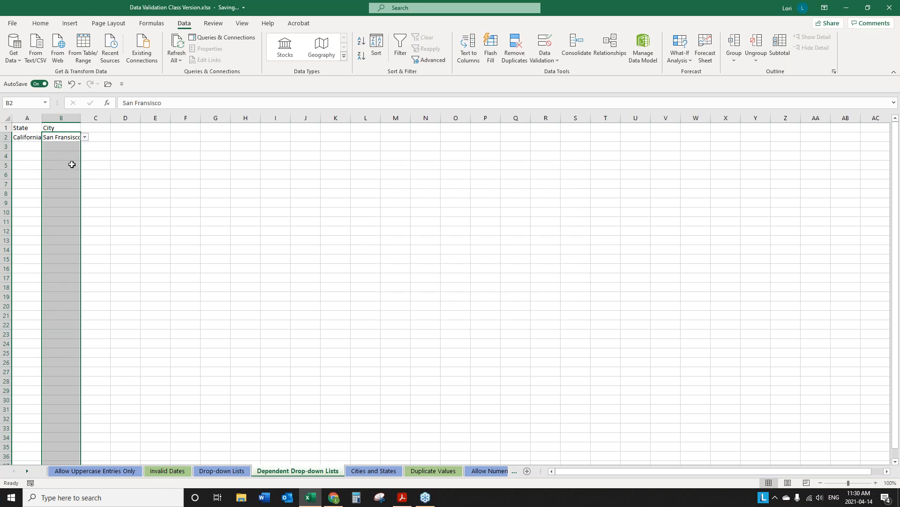
click(34, 147)
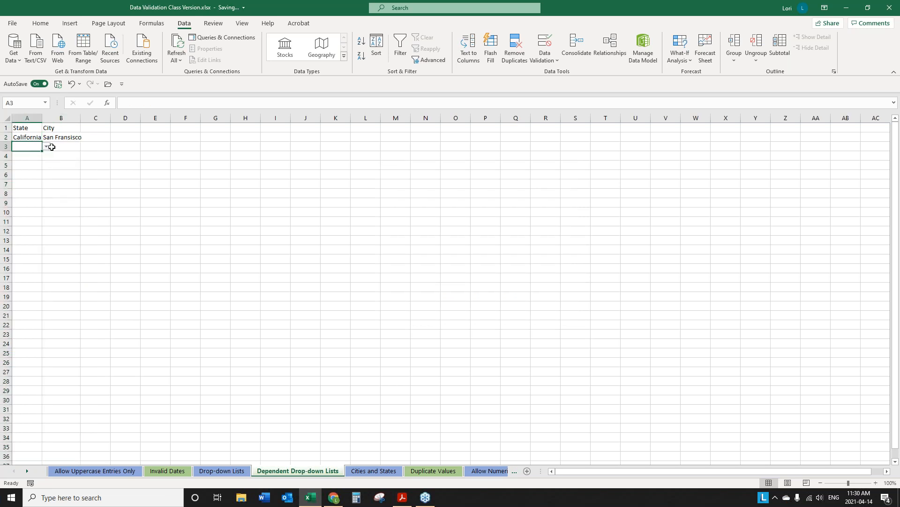
click(46, 147)
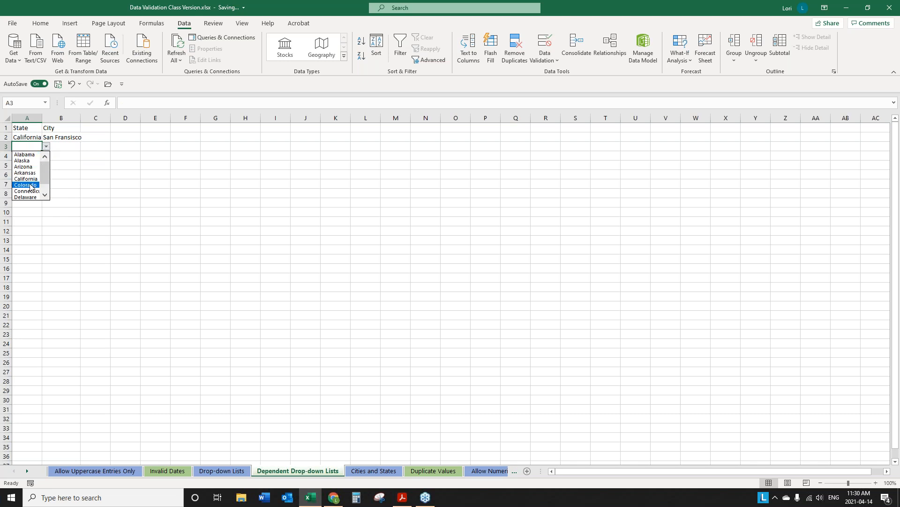
click(41, 177)
click(61, 148)
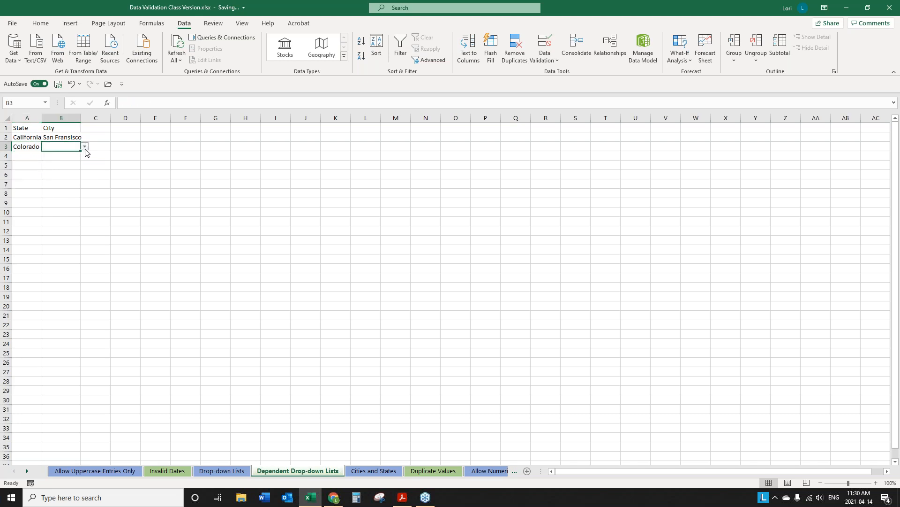
click(85, 147)
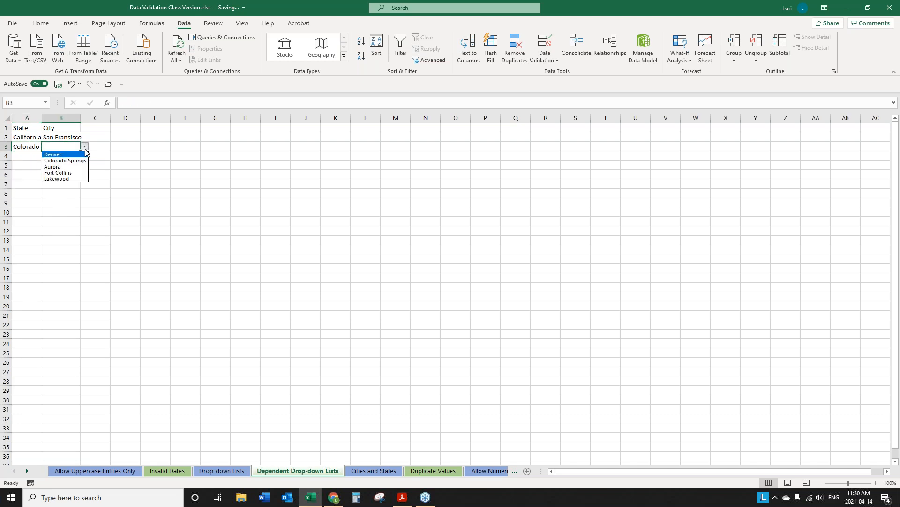
click(71, 172)
Step: Fill row 4 with the state Alaska and the city Fairbanks using the drop-downs
click(24, 156)
click(46, 155)
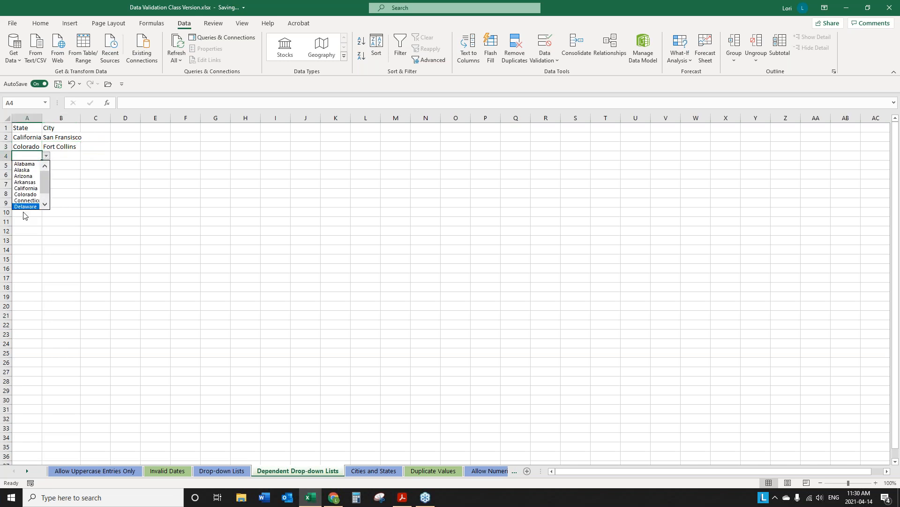
click(22, 170)
click(71, 156)
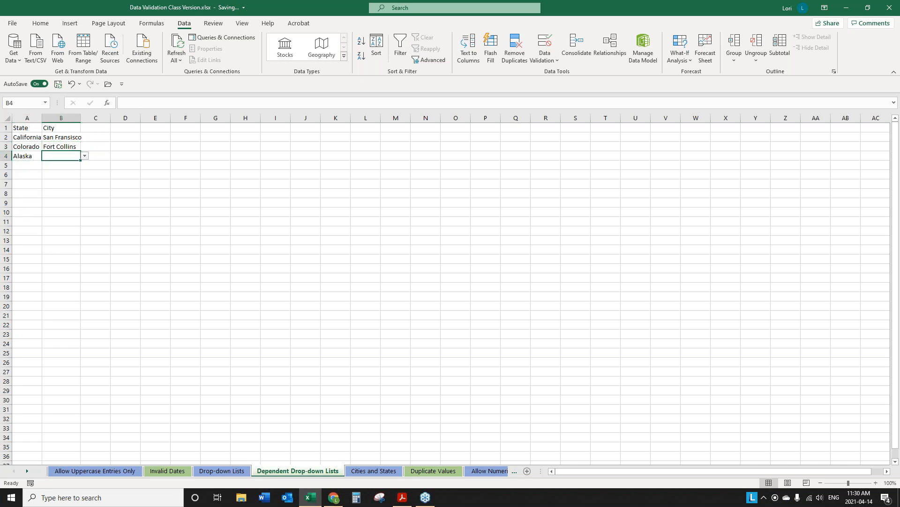
click(84, 155)
click(66, 176)
Step: On the Cities and States sheet, add Phoenix in D7, directly below the last city in the Arizona column
click(373, 470)
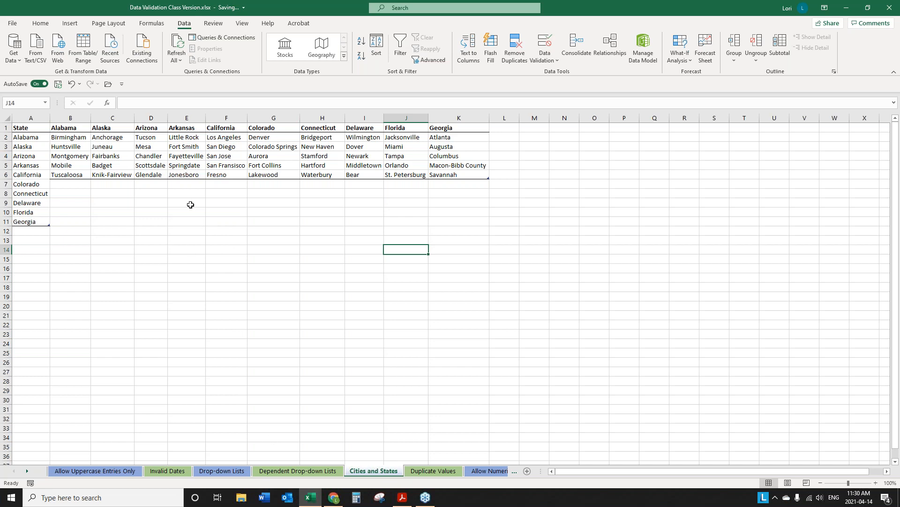
click(148, 184)
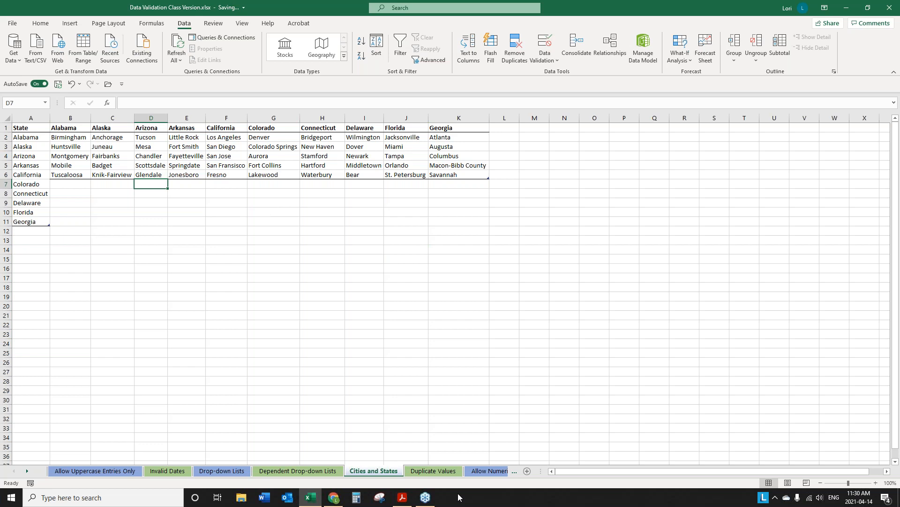
text(phoe)
key(BackSpace)
key(BackSpace)
key(BackSpace)
key(BackSpace)
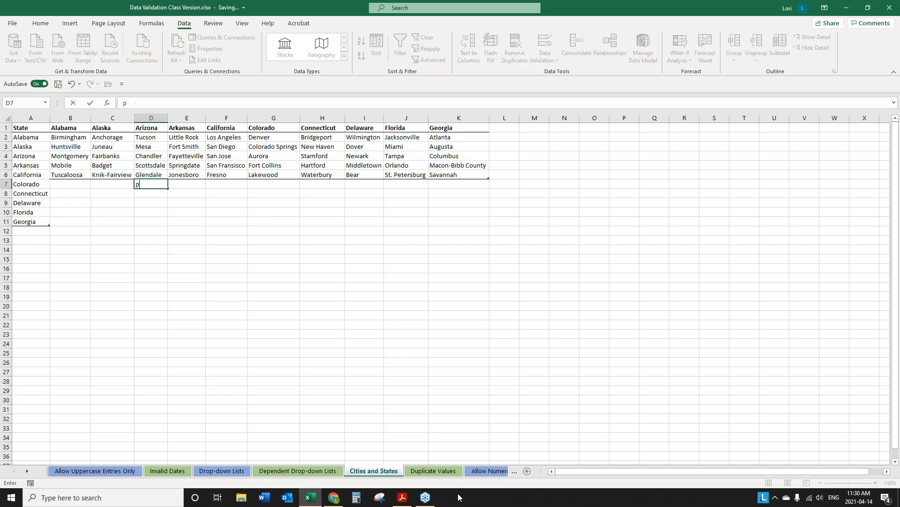
text(Phoenix)
key(Return)
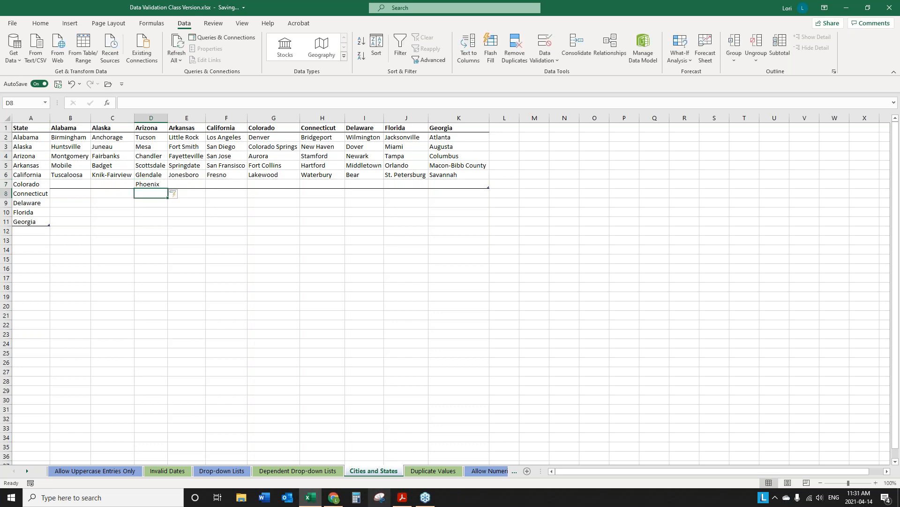
Step: Back on the Dependent Drop-down Lists sheet, choose Arizona in A5 and the newly added city Phoenix in B5
click(293, 470)
click(38, 163)
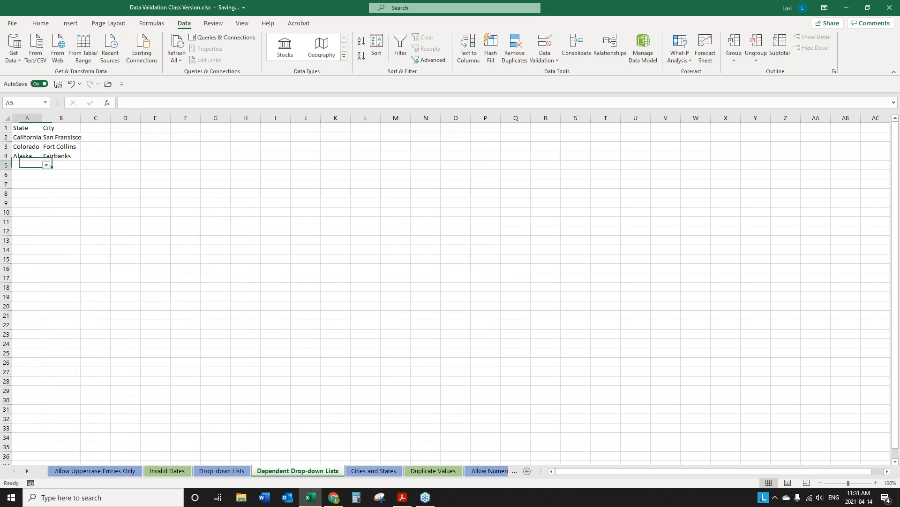
click(47, 165)
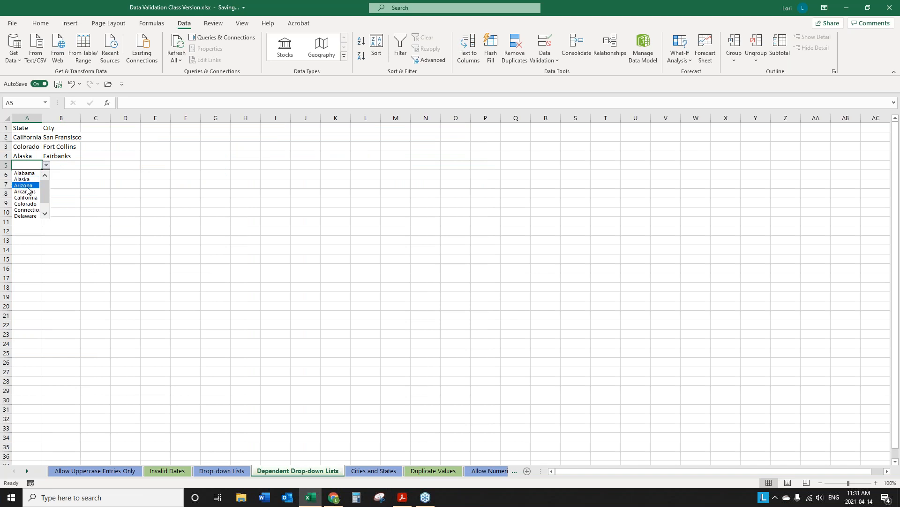
click(26, 184)
click(58, 165)
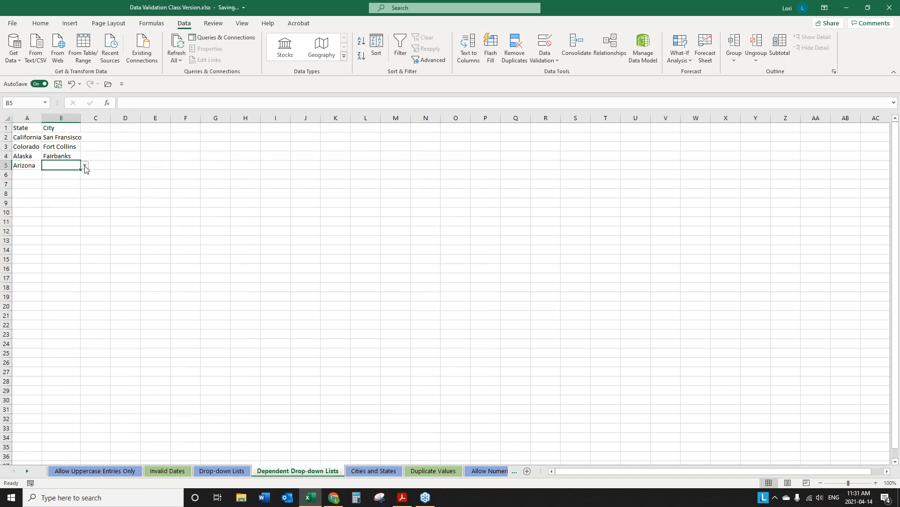
click(85, 166)
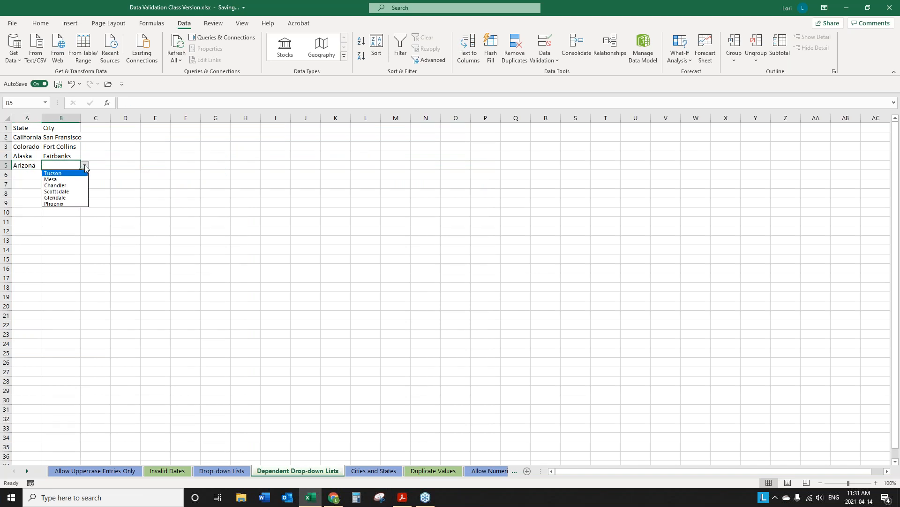
click(68, 204)
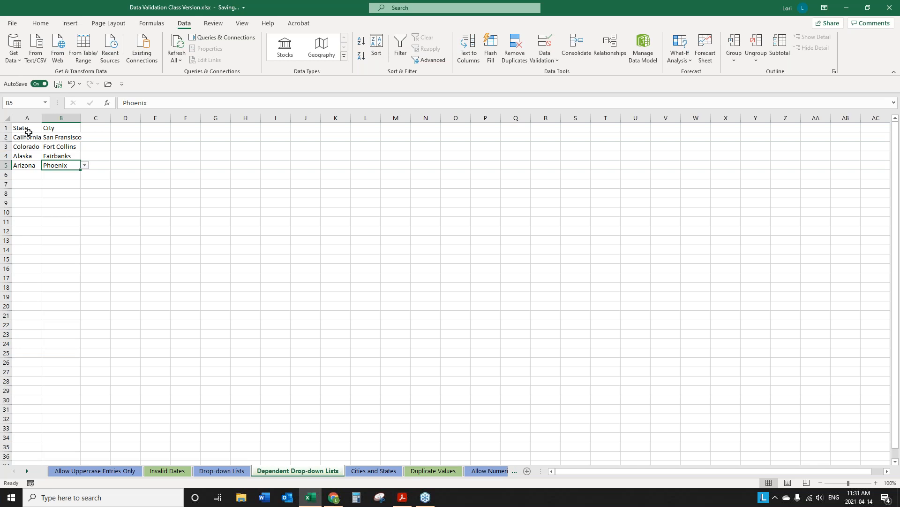
Step: Clear all the test entries from the State and City columns, A2:B5, keeping the headers
drag(26, 137, 26, 166)
key(Delete)
drag(62, 137, 75, 162)
key(Delete)
click(90, 134)
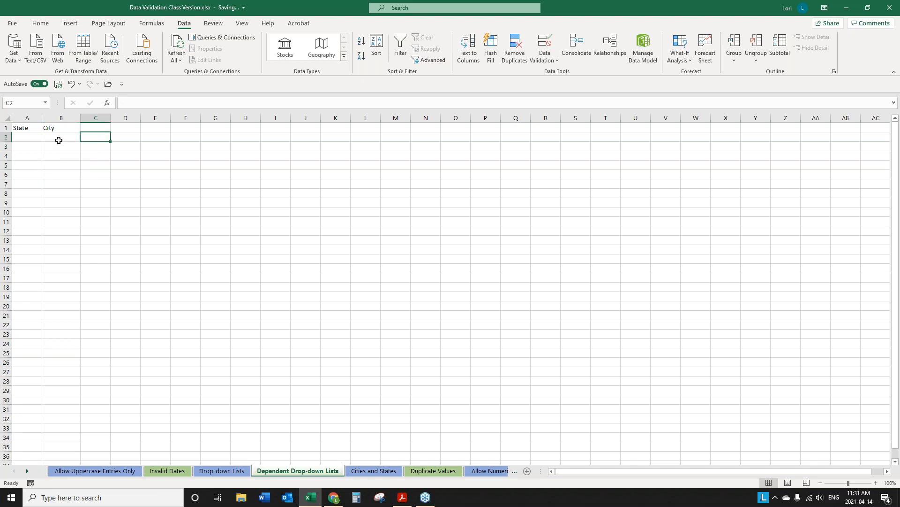
Step: Examine how the City drop-down in B2 and the State drop-down in A2 behave while both cells are empty
click(63, 141)
click(87, 139)
click(63, 137)
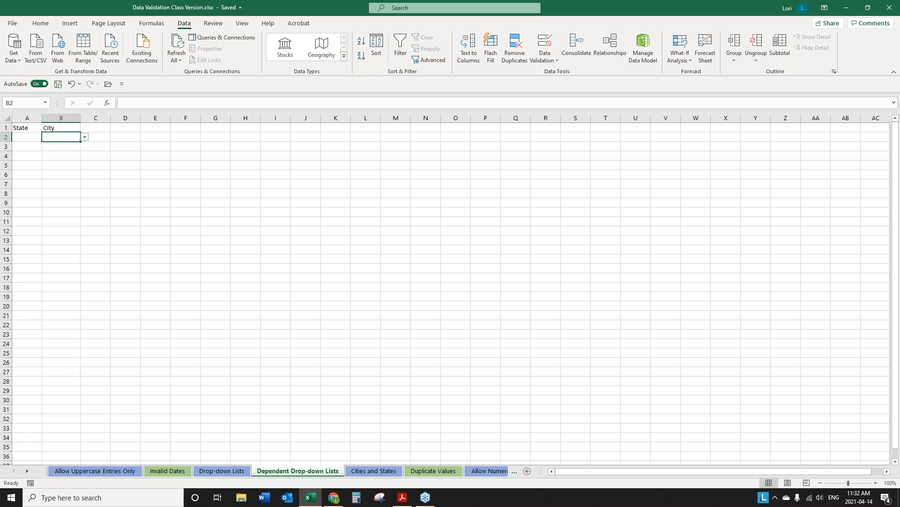
click(31, 135)
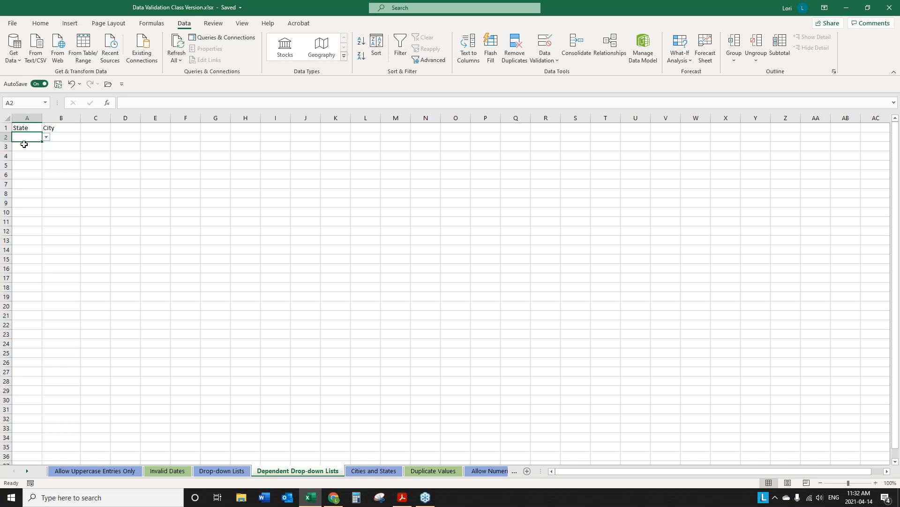
click(64, 135)
click(28, 137)
click(46, 137)
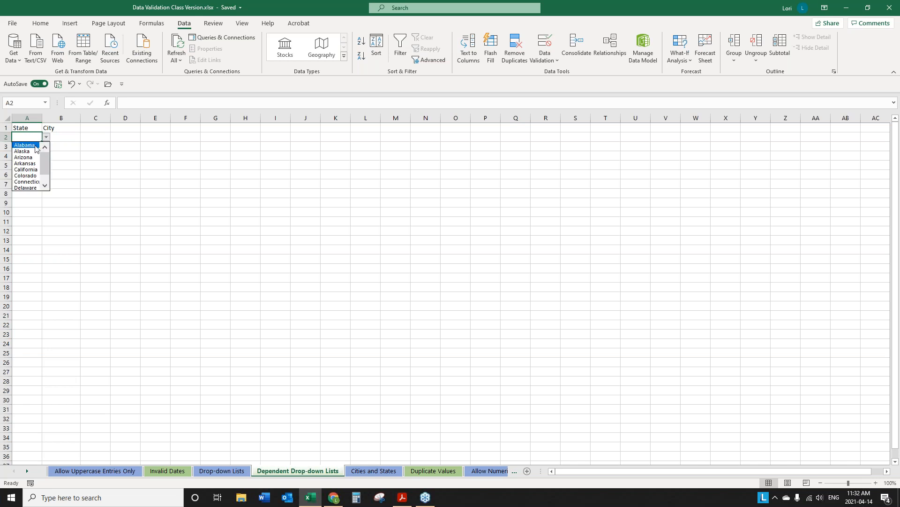
click(58, 139)
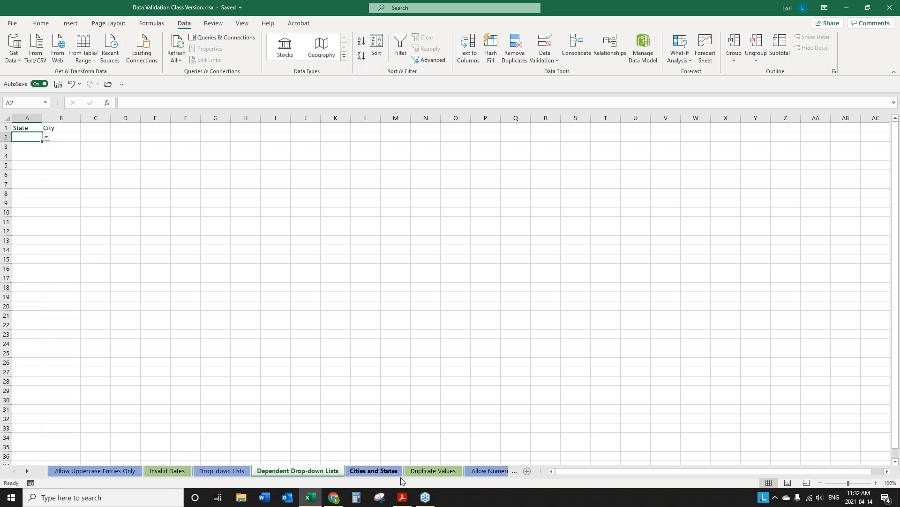
Step: On the Duplicate Values sheet, set data validation for the Invoice No. column from A2 down to allow Custom
click(427, 470)
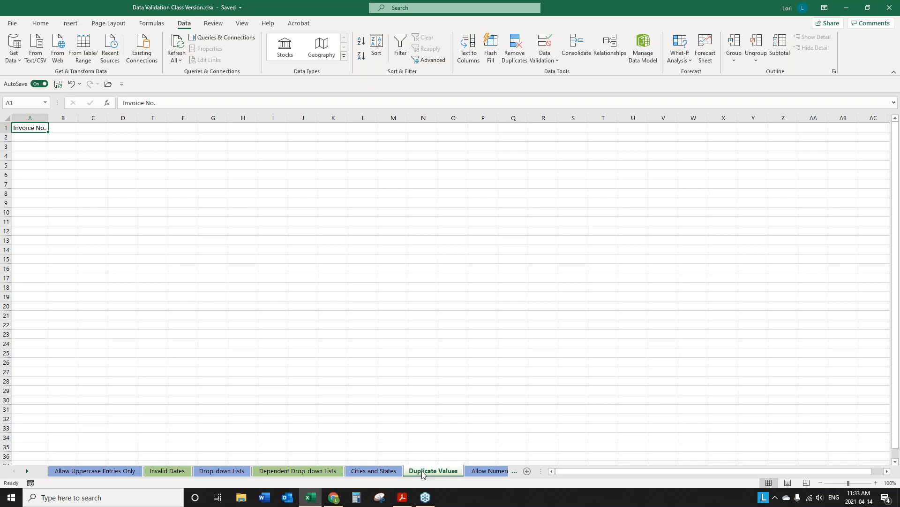
click(36, 140)
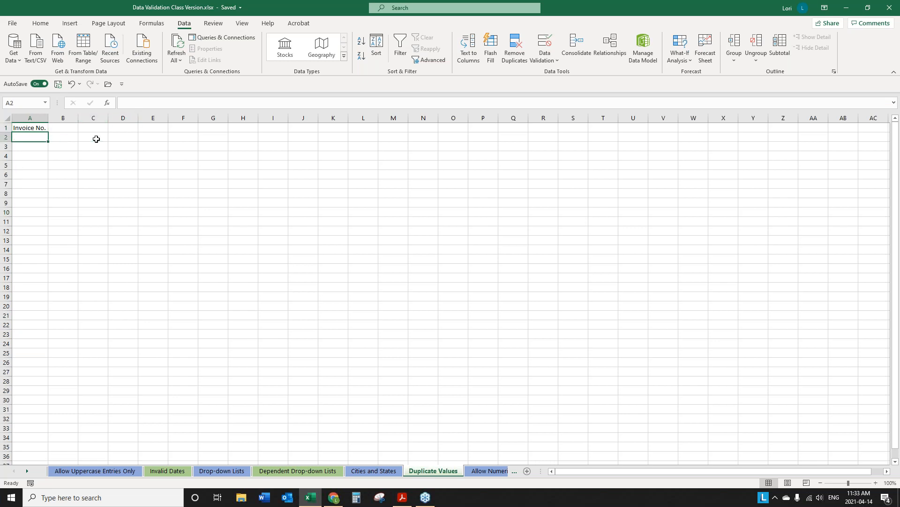
key(ctrl+shift+Down)
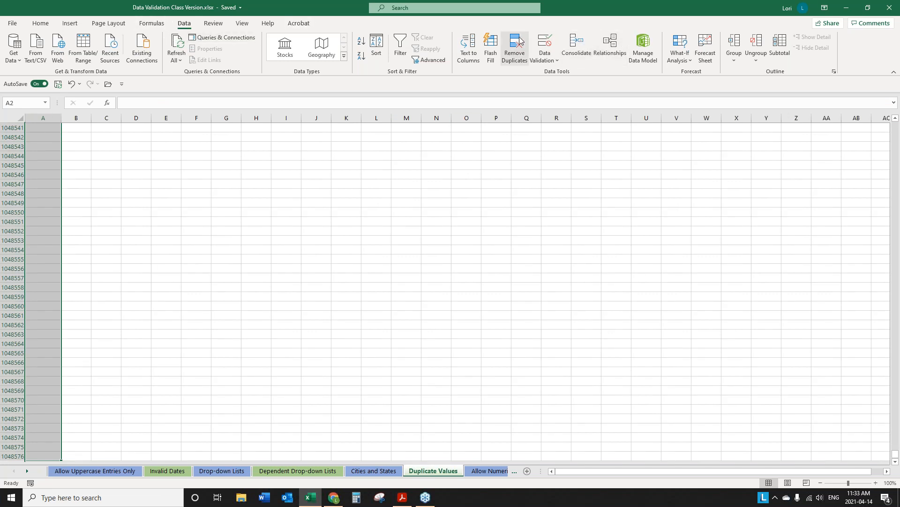
click(545, 43)
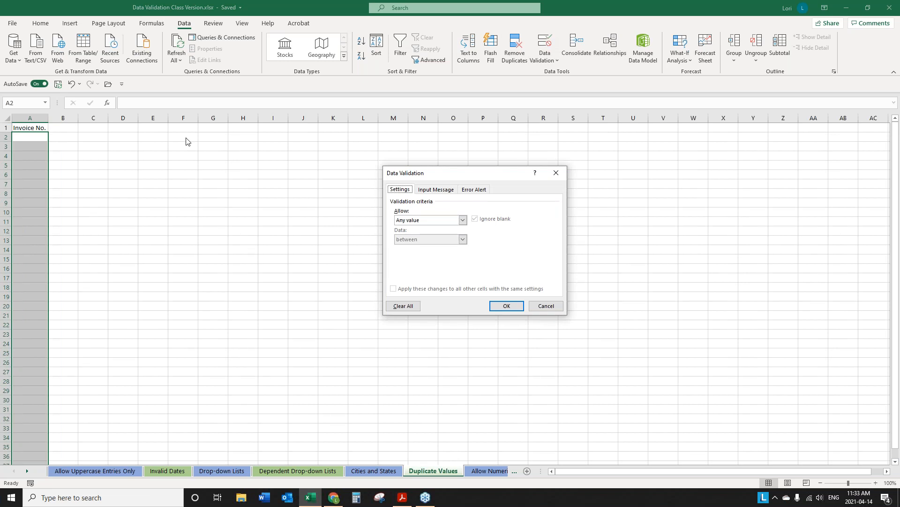
click(462, 219)
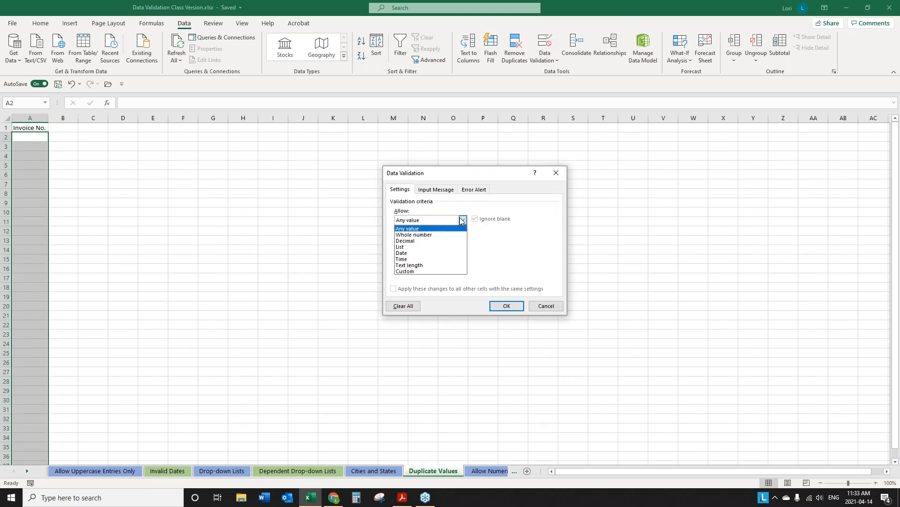
click(421, 272)
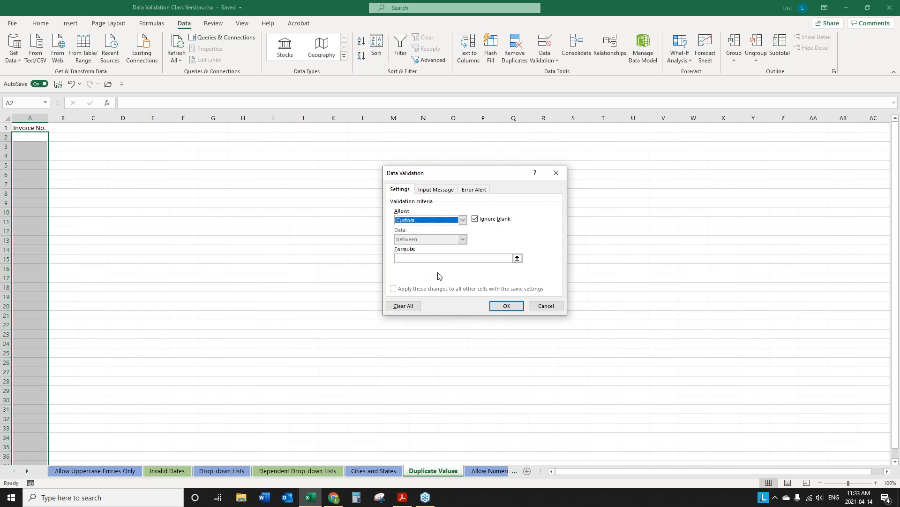
Step: Enter the custom validation formula =COUNTIF(A2:A1048576,A2)=1 for the Invoice No. column
click(433, 259)
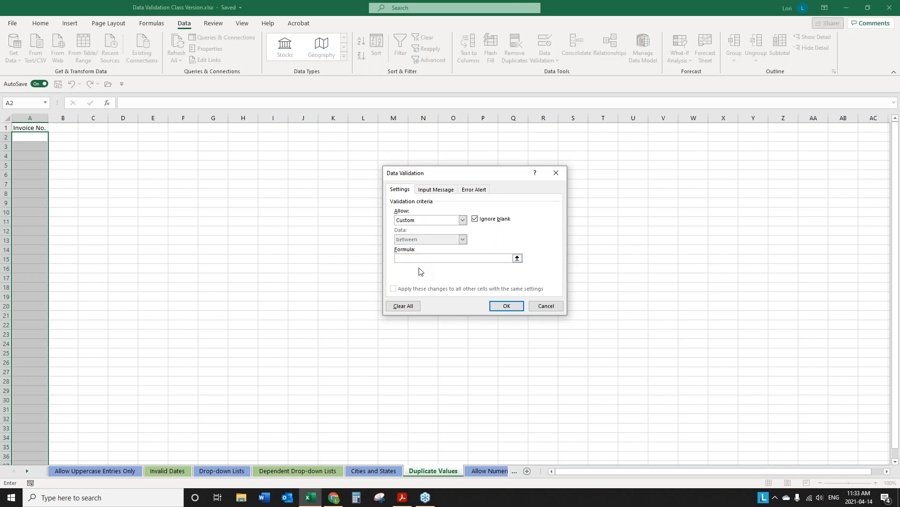
text(=cOUNTIF(A)
text(2:A1048576,A2)=1)
Step: Give the error alert the title "Invoice" and the message "The invoice number has already been used", and apply the validation
click(484, 195)
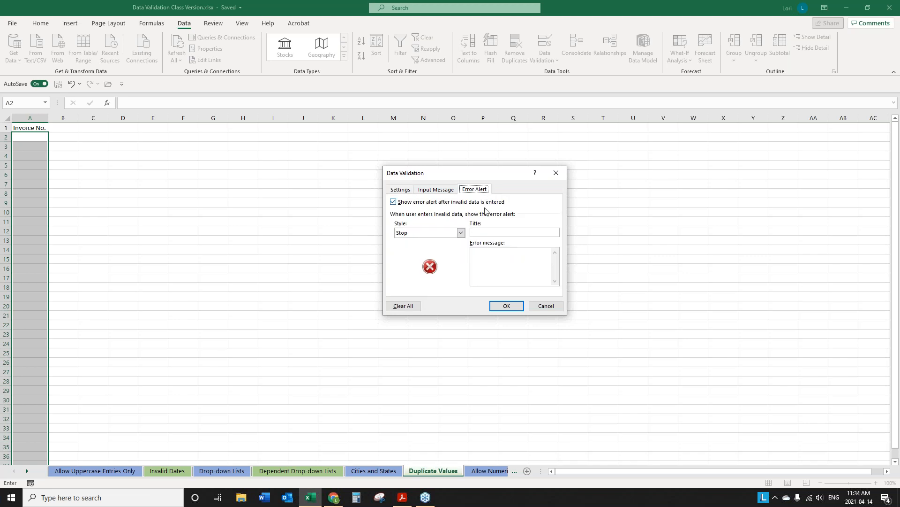
click(487, 232)
text(iNVO)
key(BackSpace)
key(BackSpace)
key(BackSpace)
key(BackSpace)
text(Invoice)
key(Tab)
text(The invoice number has already been used)
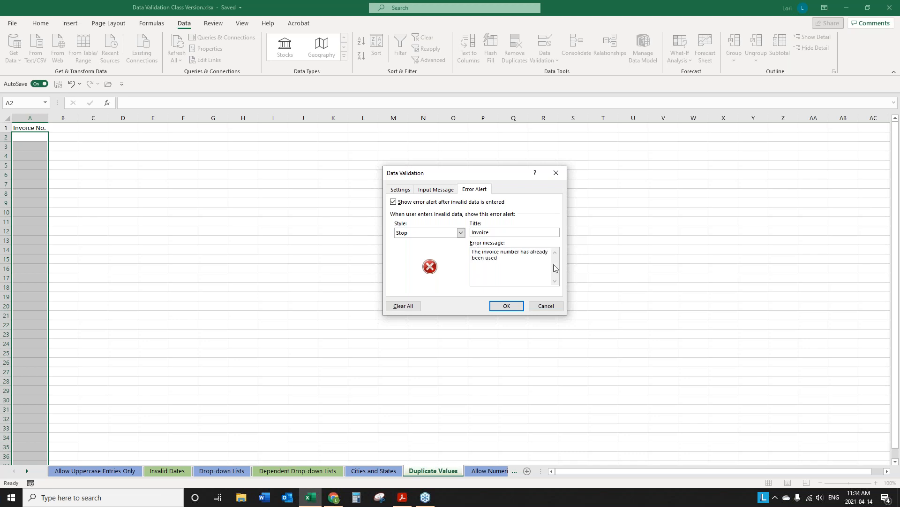
click(507, 306)
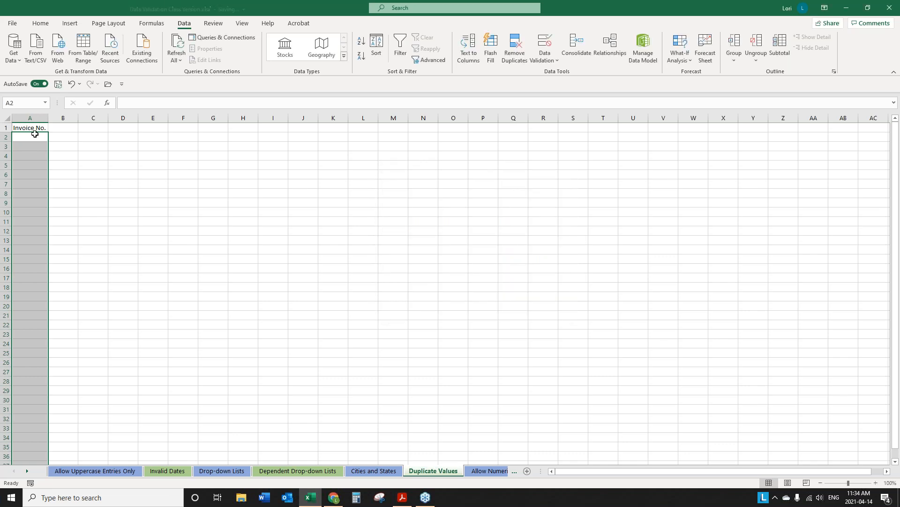
Step: Test the rule by entering 12345, 567893, 387438, 3874903, 39840, 32843 and the duplicate 12345 in cells A2 to A8
click(36, 134)
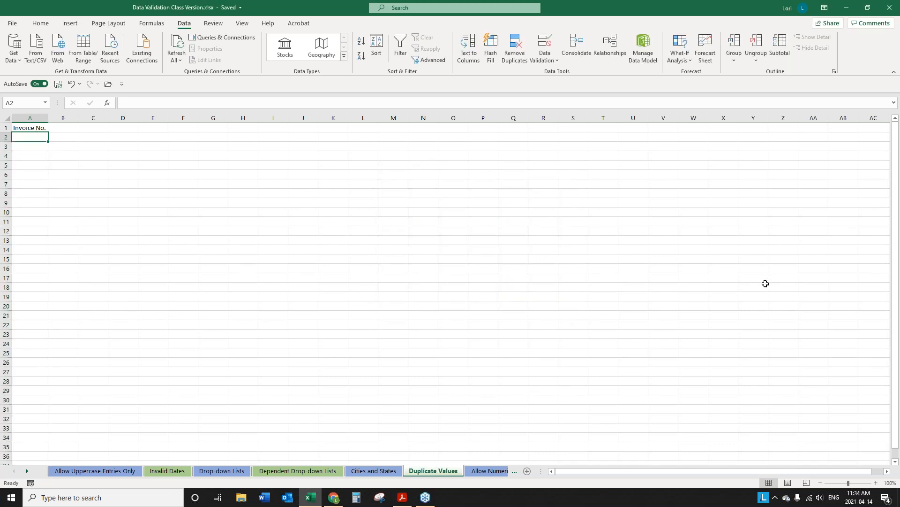
text(12345)
key(Return)
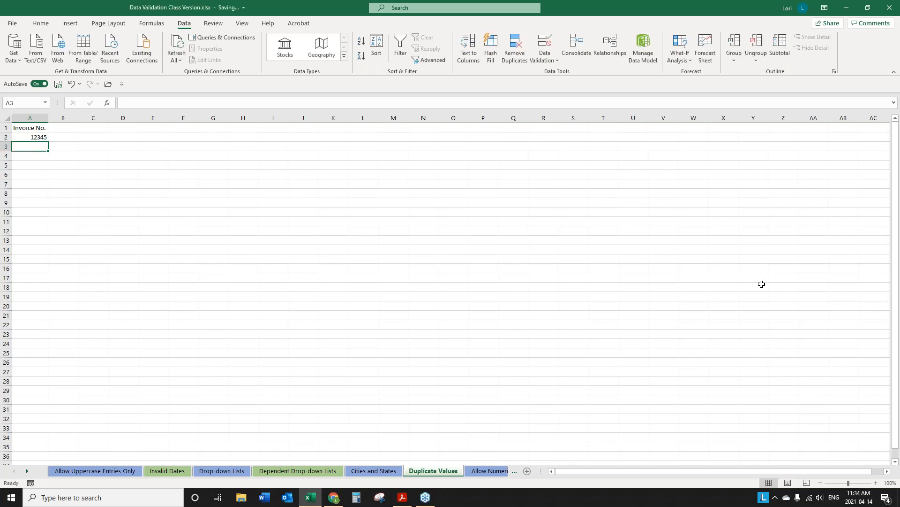
text(567893)
key(Return)
text(387438)
key(Return)
text(3874903)
key(Return)
text(39840)
key(Return)
text(32843)
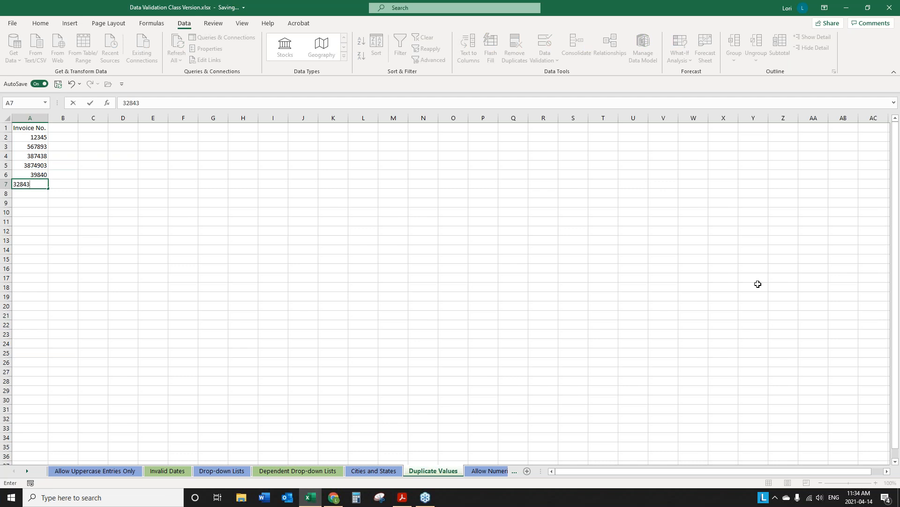
key(Return)
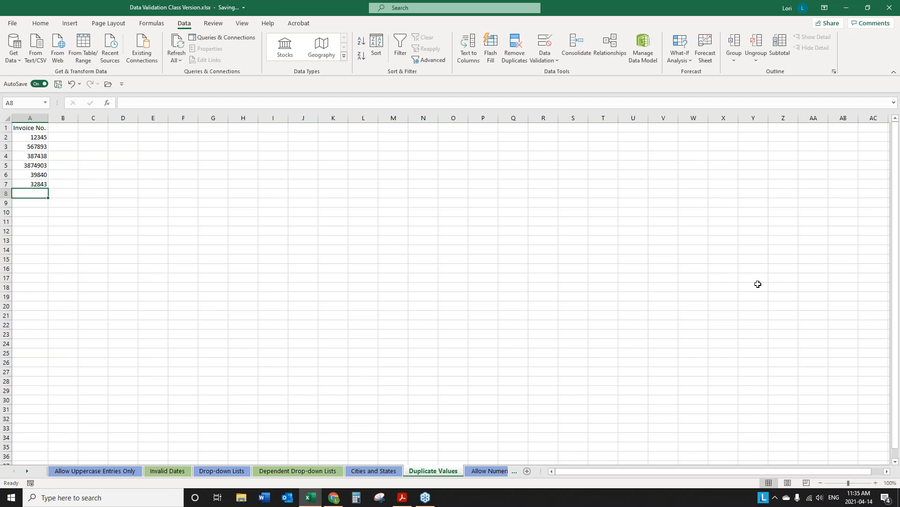
text(12345)
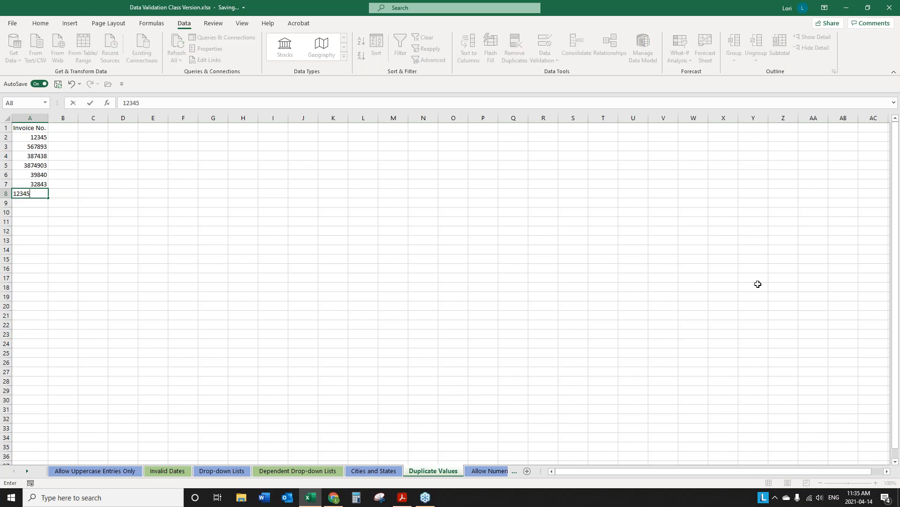
key(Return)
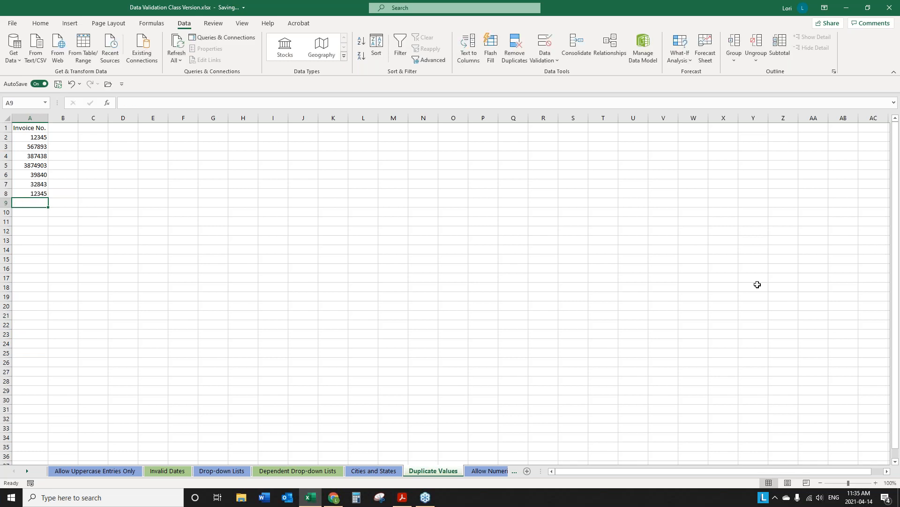
Step: Clear the test invoice numbers from cells A2 to A8
key(Up)
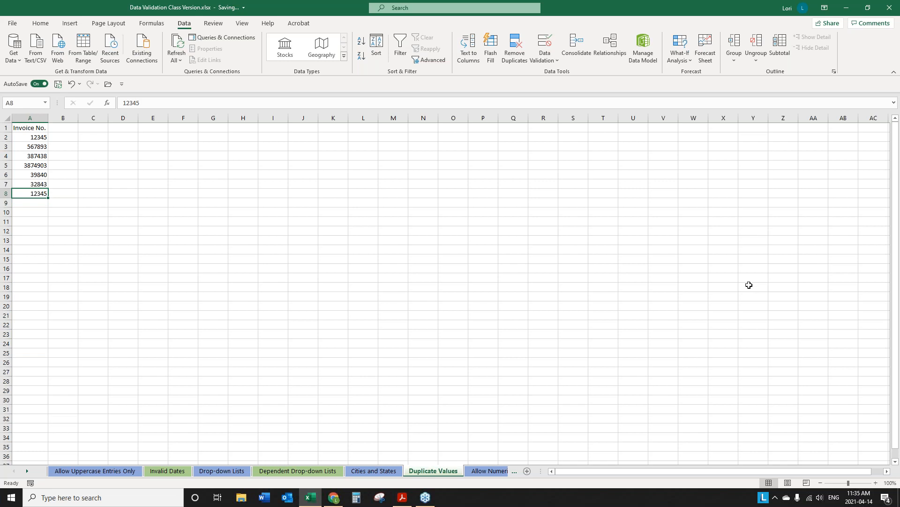
key(Up)
key(Up)
key(Up)
key(Up)
key(Up)
key(Up)
key(Down)
key(Down)
key(Down)
key(Up)
key(Up)
key(Up)
key(Up)
key(Down)
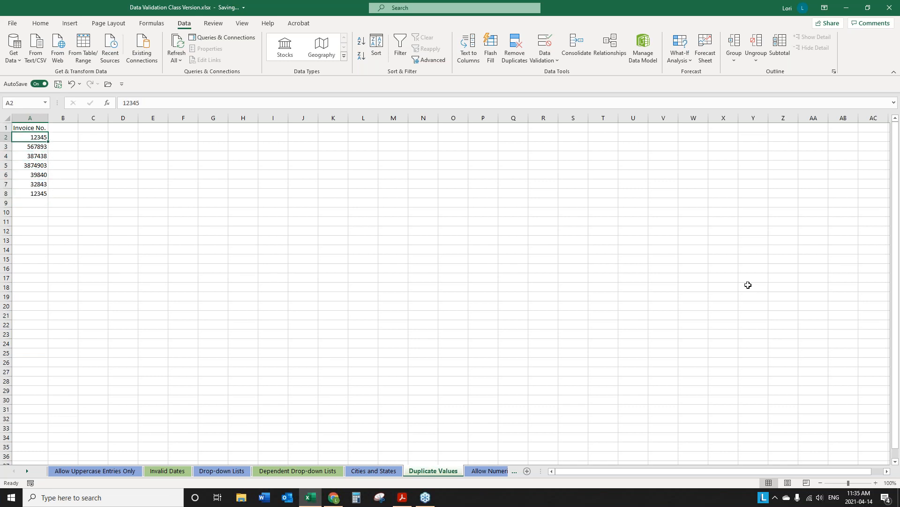
key(ctrl+shift+Down)
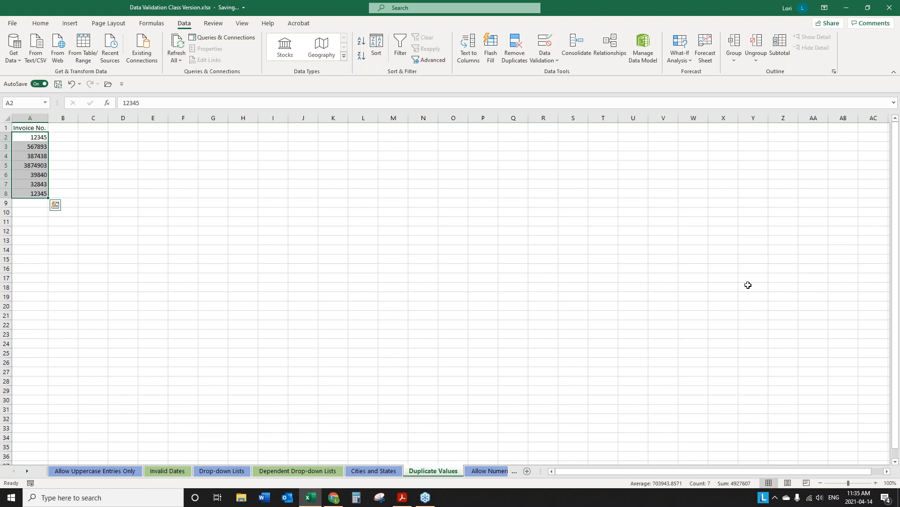
key(Up)
key(Down)
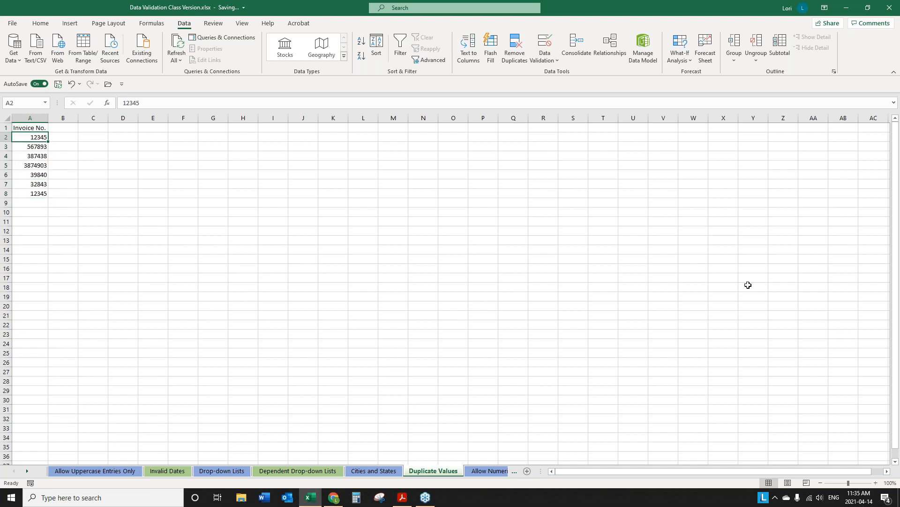
key(ctrl+shift+Down)
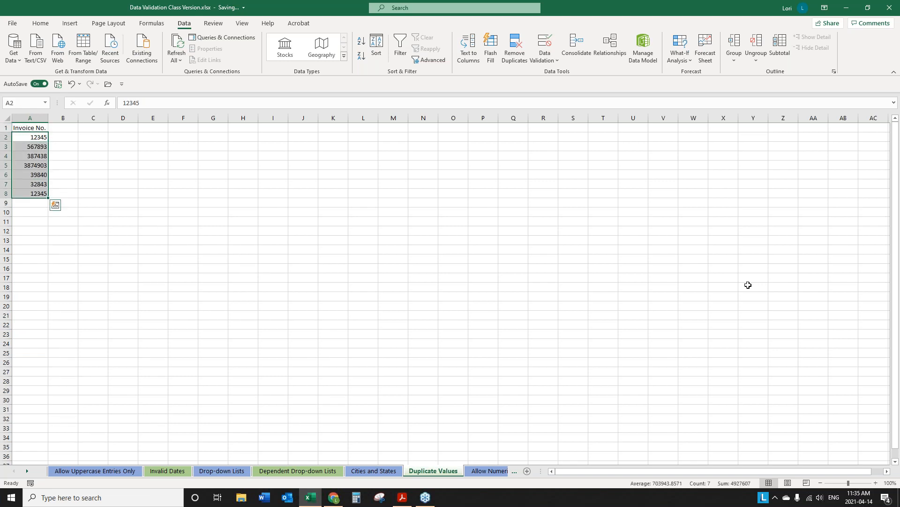
key(End)
key(Delete)
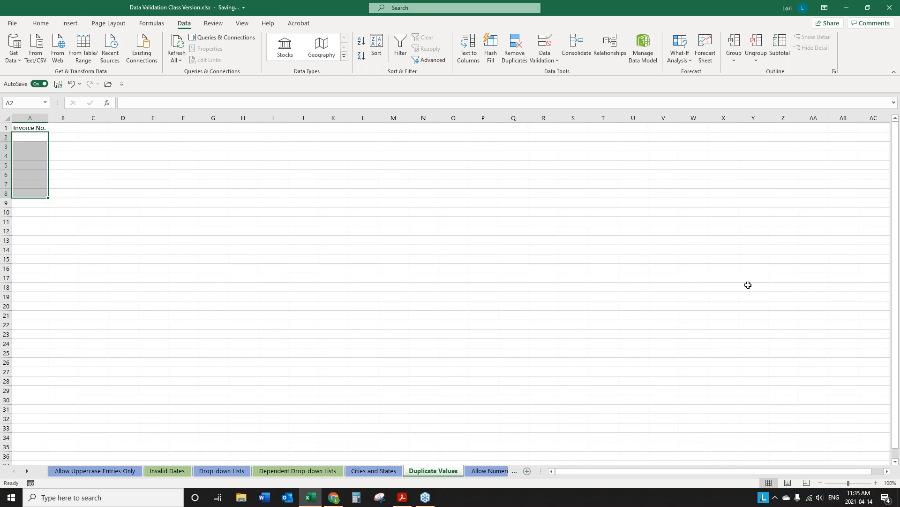
Step: Review the validation formula and error alert applied to column A from A2 to the end of the sheet
key(Up)
key(Down)
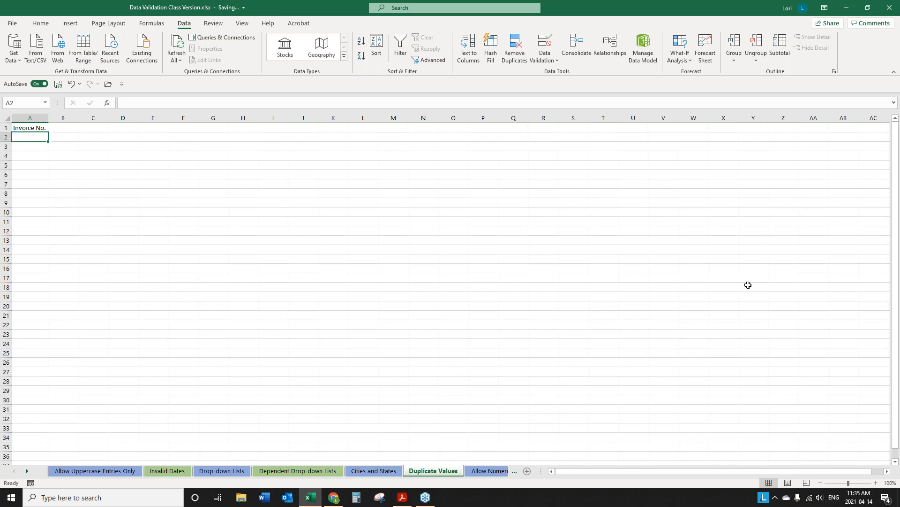
key(ctrl+shift+Down)
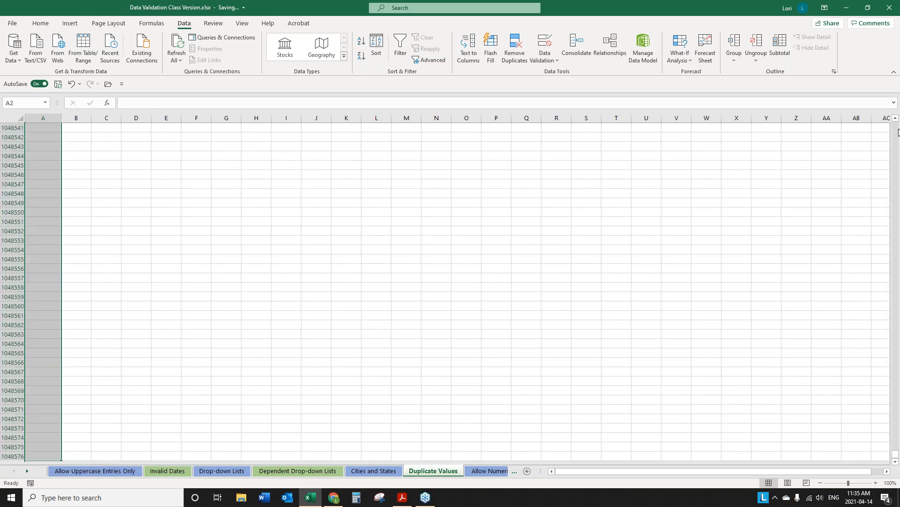
click(545, 43)
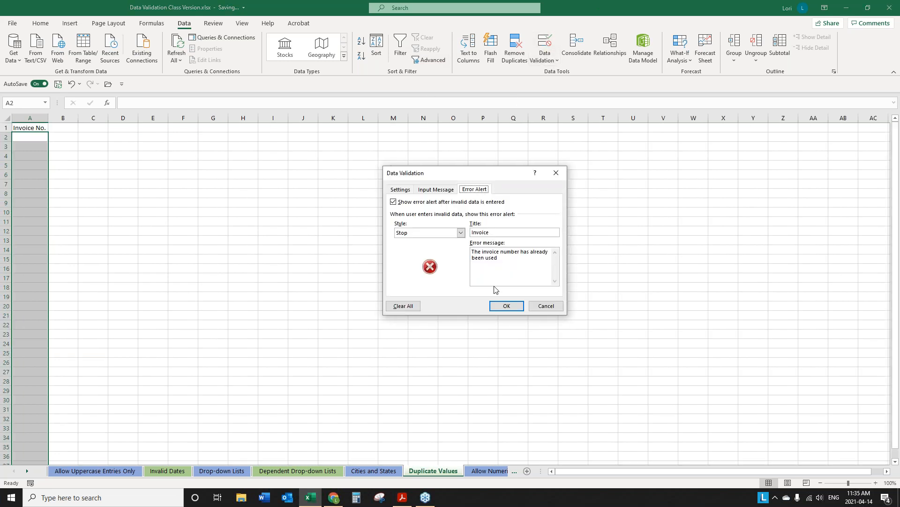
click(400, 189)
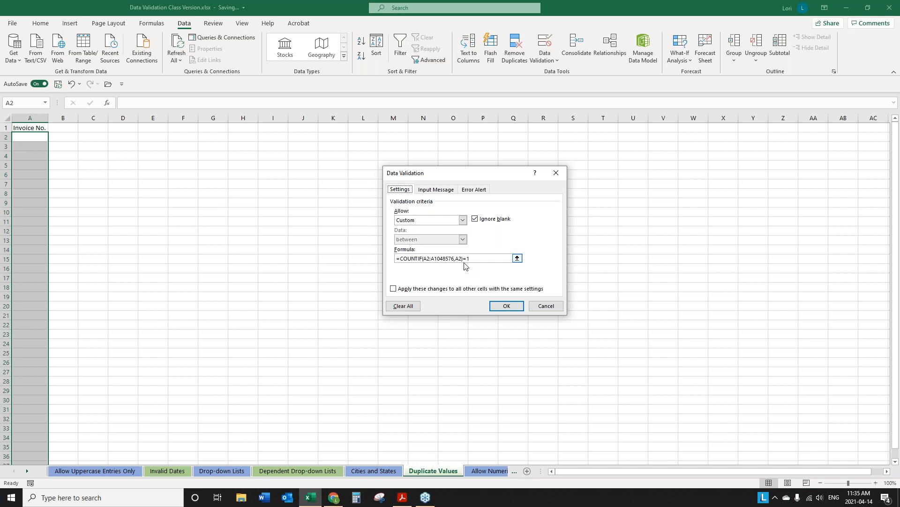
click(488, 189)
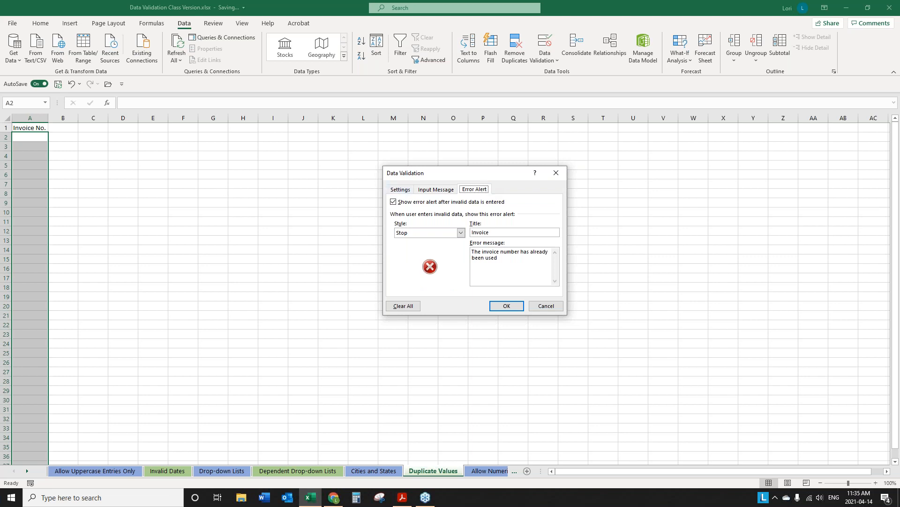
click(507, 306)
Step: Enter 12345 in A2, try to enter the same number in A3, and cancel the duplicate entry
click(26, 137)
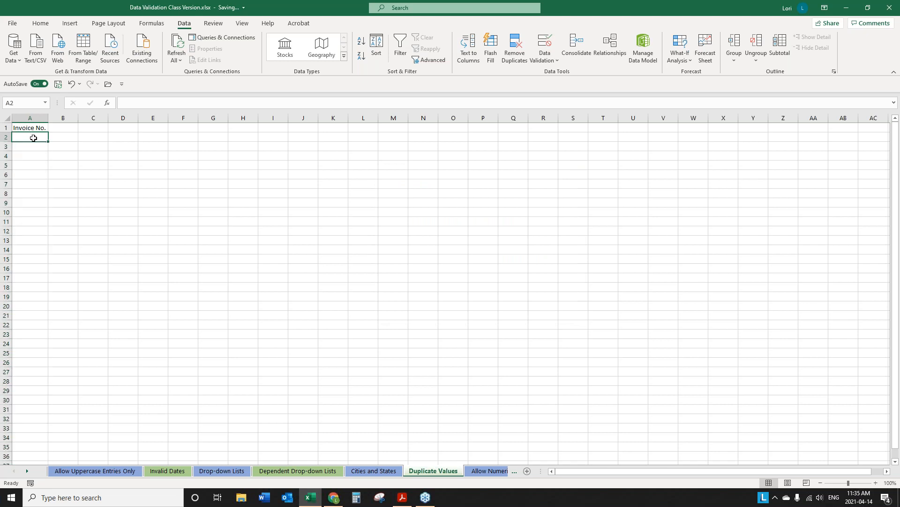
text(12345)
key(Return)
text(12345)
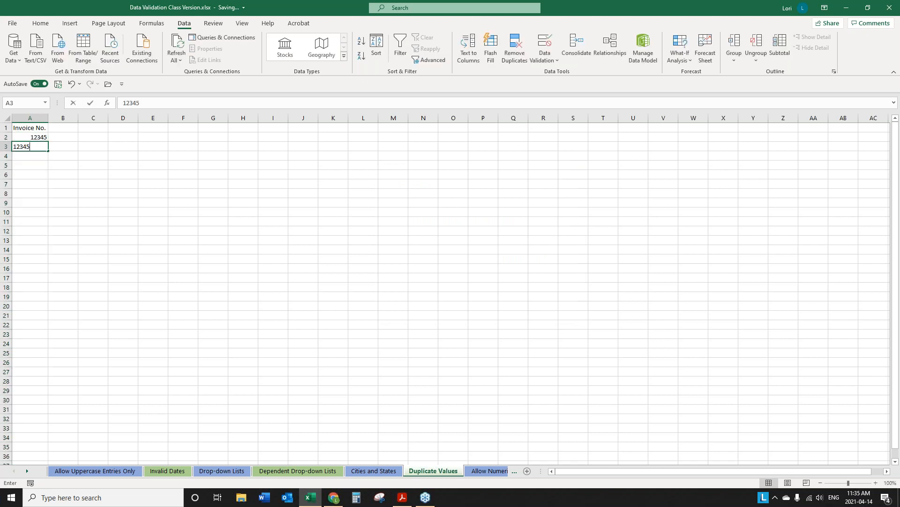
key(Return)
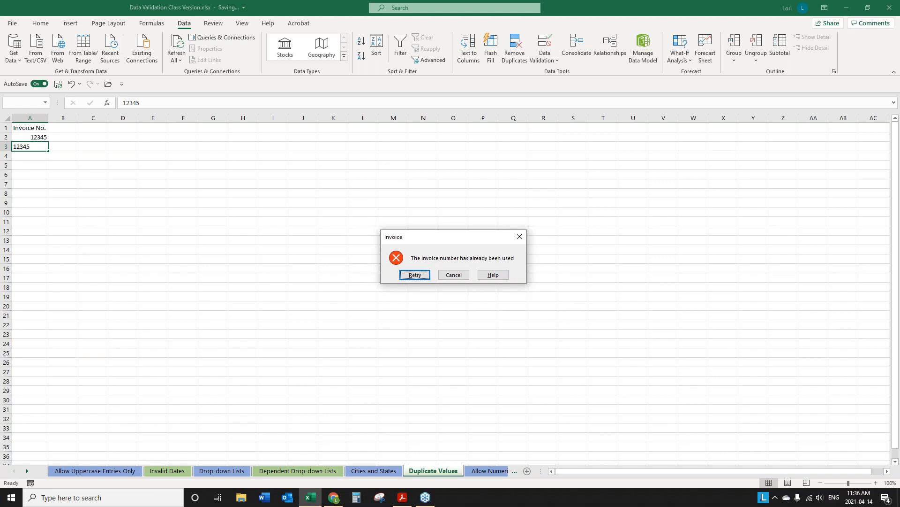
click(458, 277)
click(243, 221)
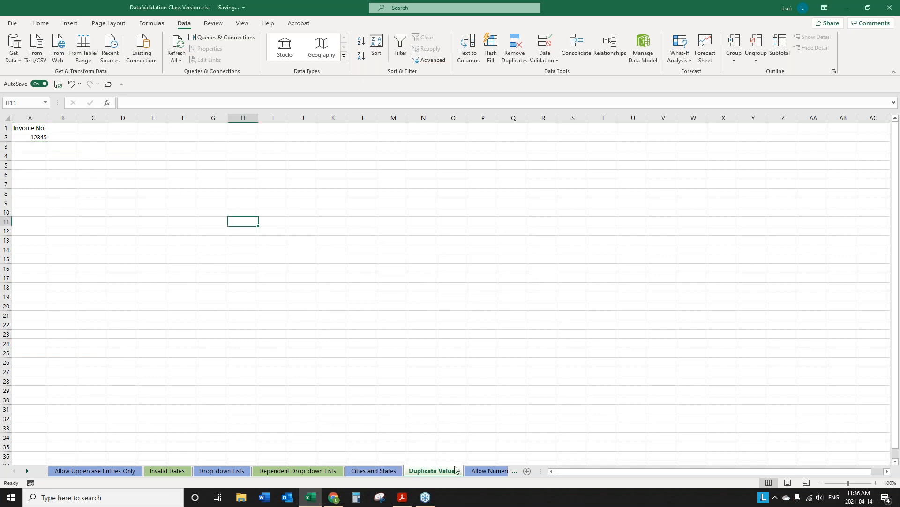
Step: On the Allow Numeric or Text Entries sheet, set the data validation type to Custom for column A from A2 down
click(488, 470)
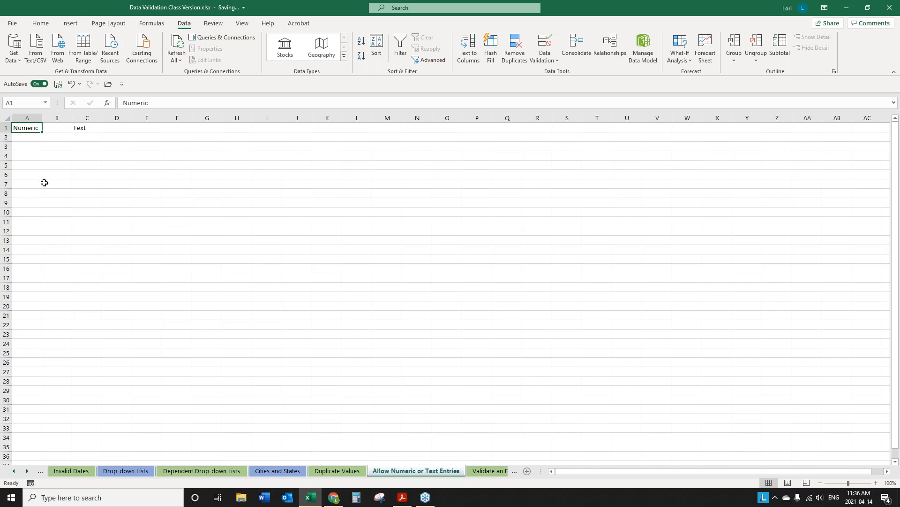
click(26, 138)
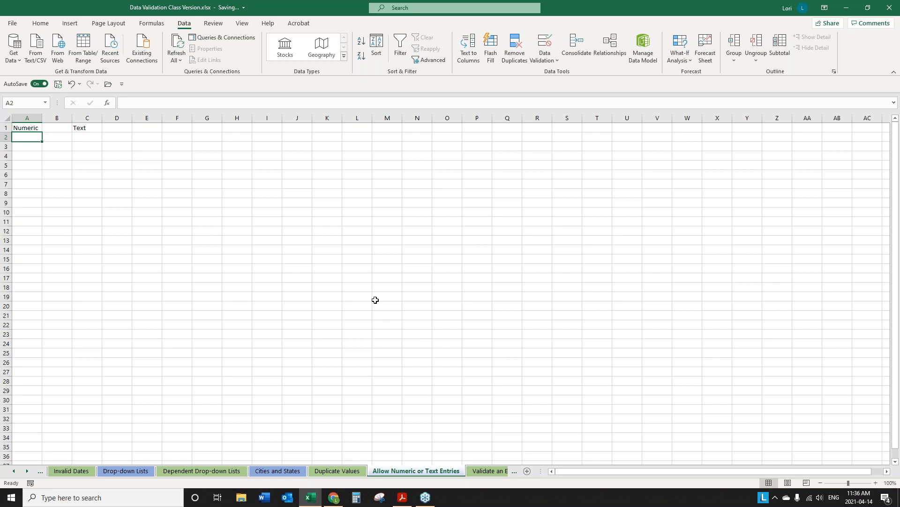
key(ctrl+shift+Down)
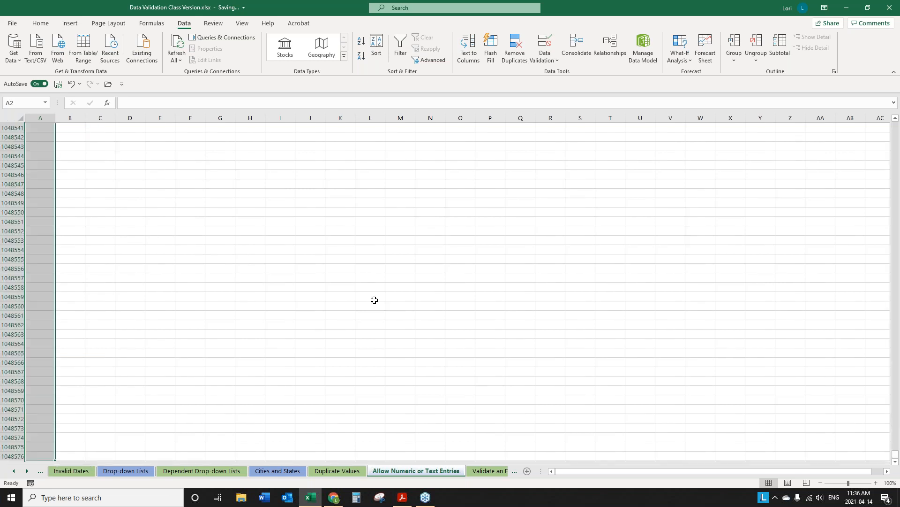
click(548, 42)
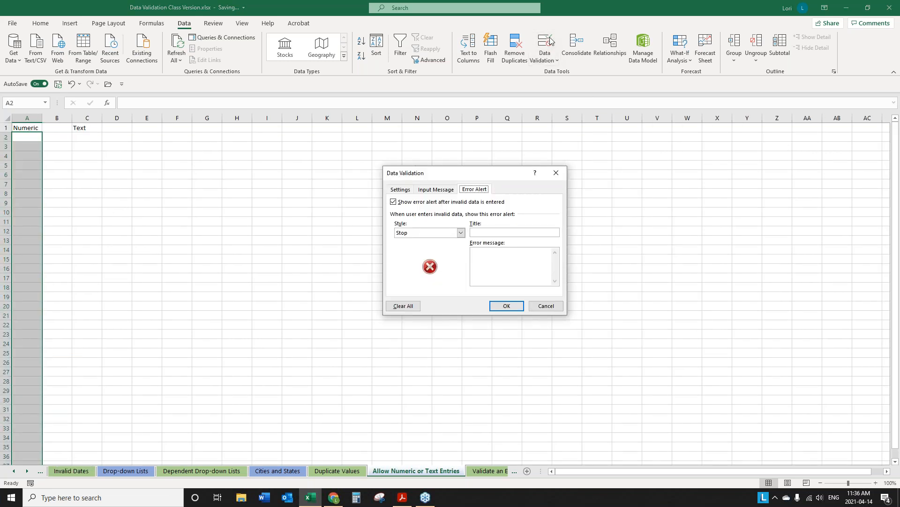
click(400, 189)
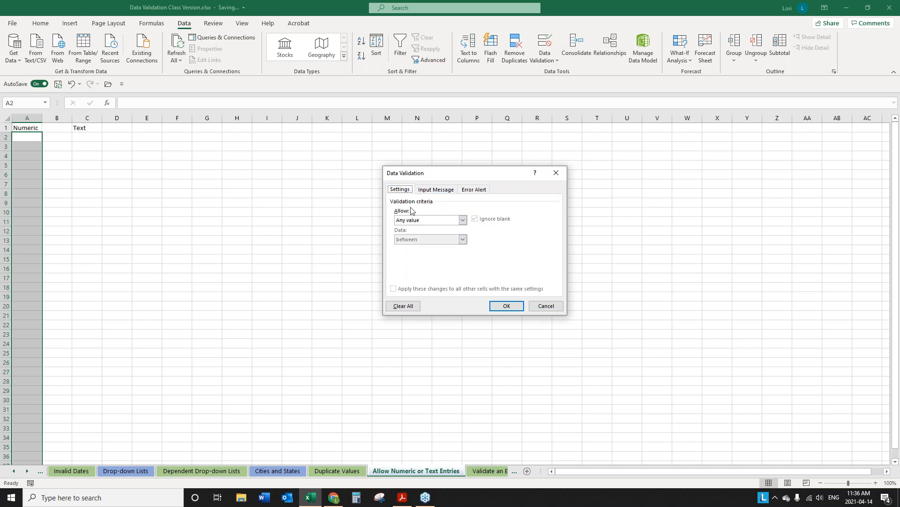
click(440, 220)
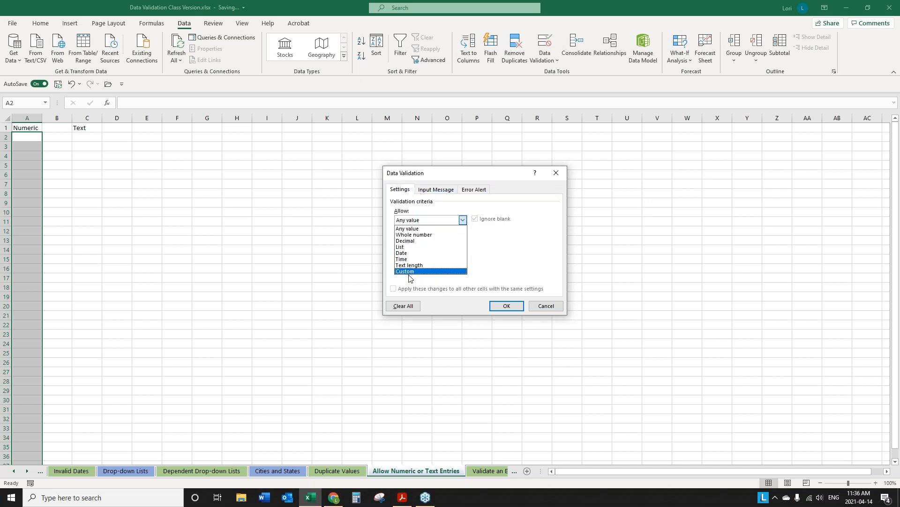
click(408, 278)
click(433, 221)
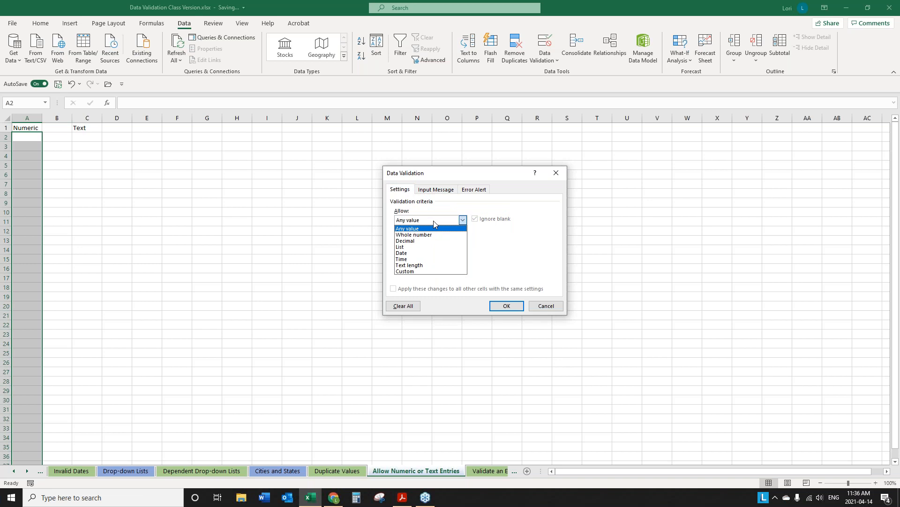
click(407, 272)
Step: Set the Numeric column's validation formula to =ISNUMBER(A2) and apply it
click(414, 260)
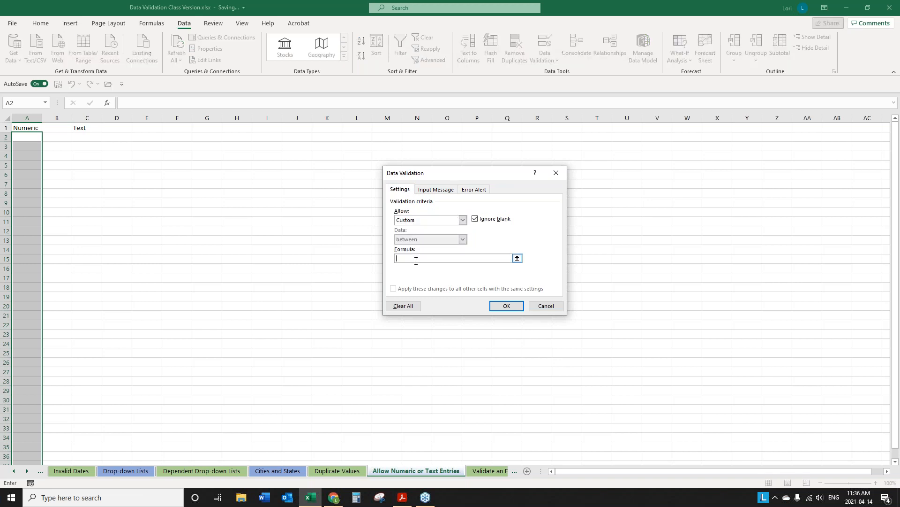
text(=OSN)
key(BackSpace)
key(BackSpace)
key(BackSpace)
text(ISNUMBER(A2))
click(511, 309)
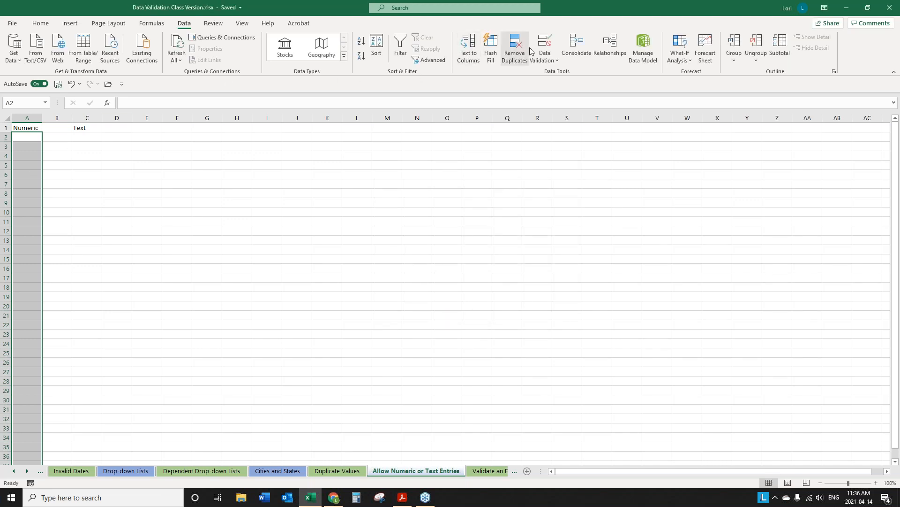
Step: Give the Numeric column a Stop error alert titled Number with the message "Only numbers are allowed in this cell"
click(544, 57)
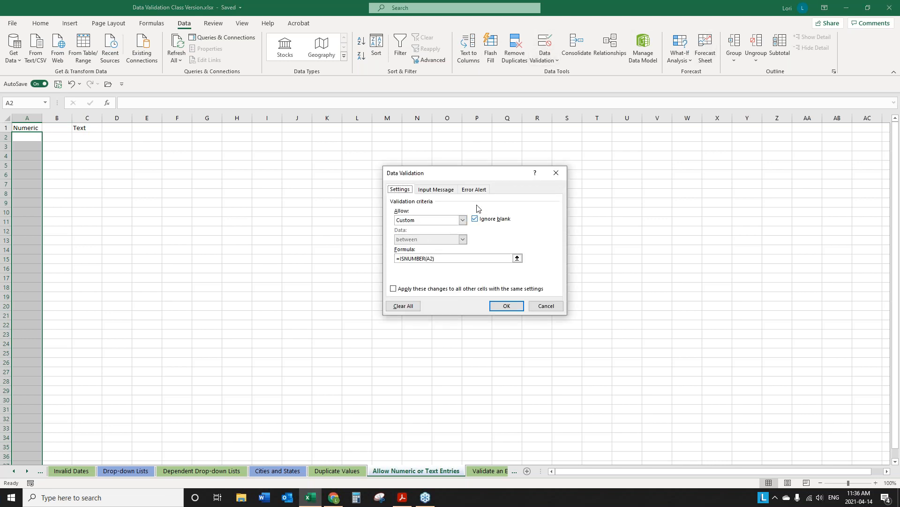
click(478, 190)
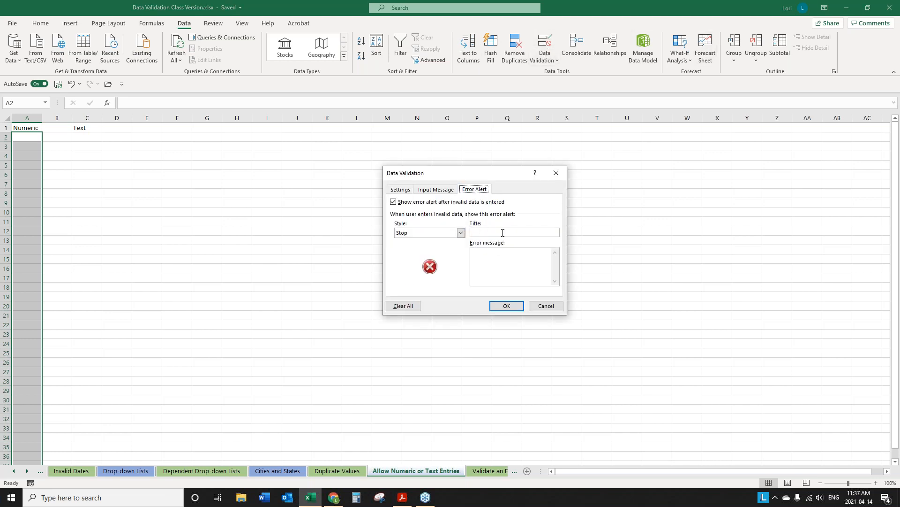
text(nUMBER)
key(shift+Home)
text(Number)
click(494, 267)
text(Only numbers are allowed in this ce)
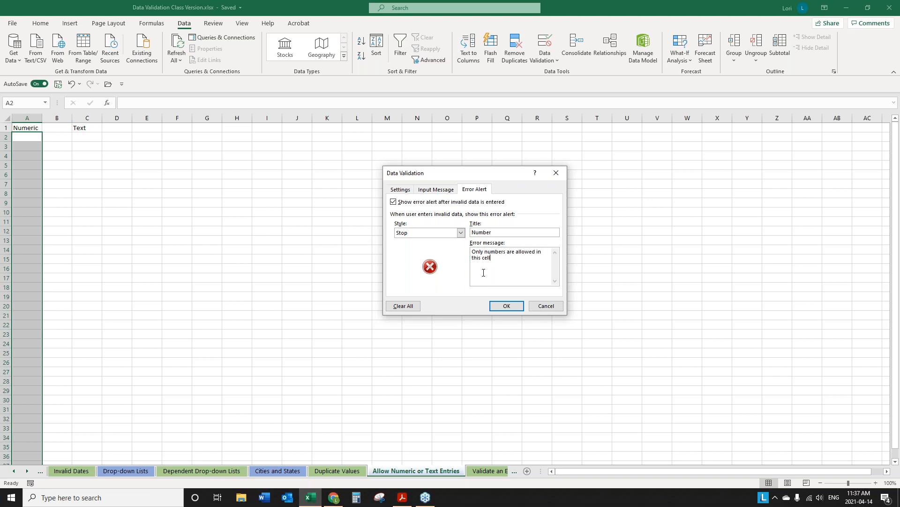
click(507, 308)
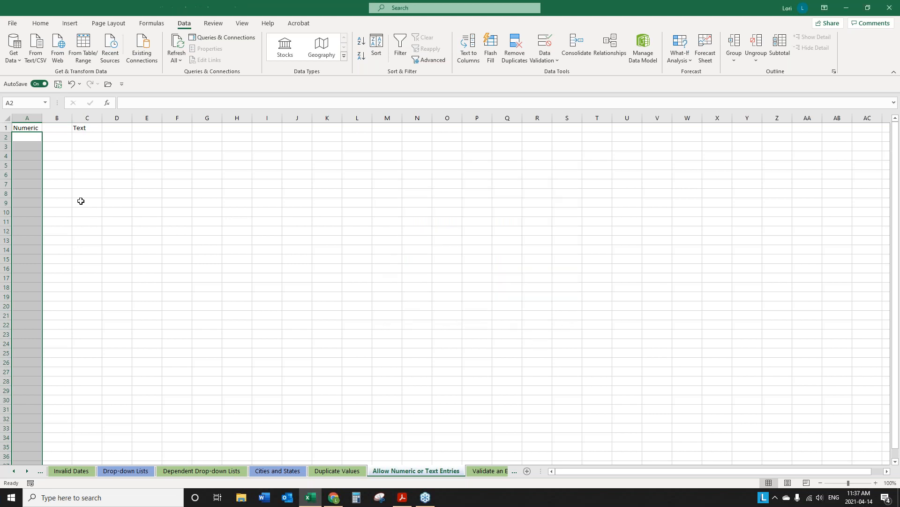
Step: Test the Numeric rule by trying to enter a first name in A2, and retry with 12345
click(29, 134)
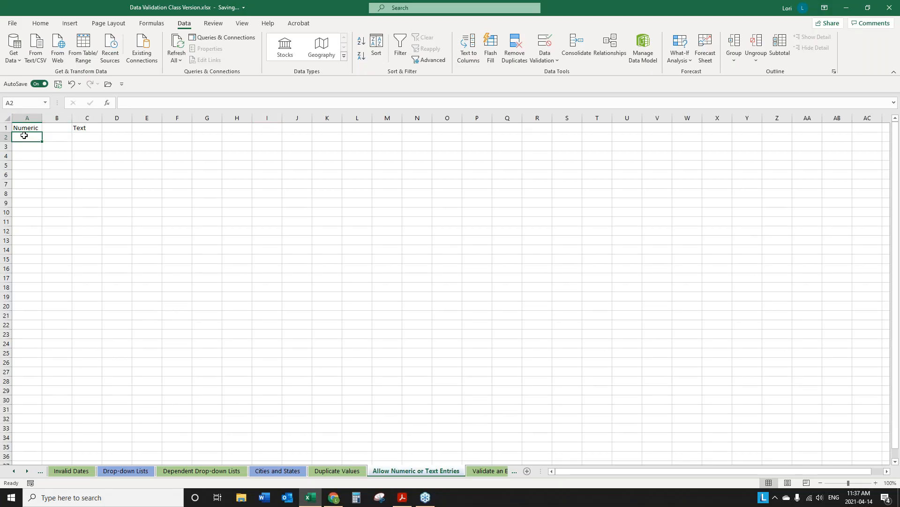
text(Lori)
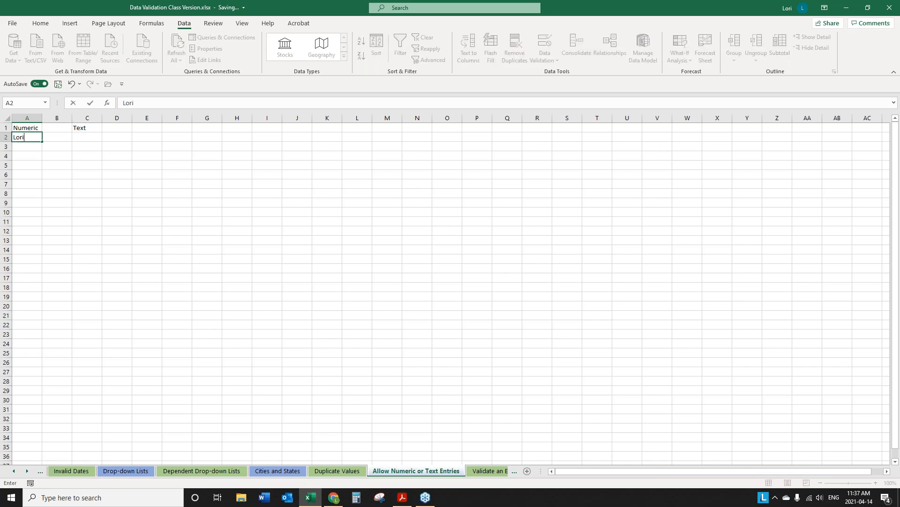
key(Return)
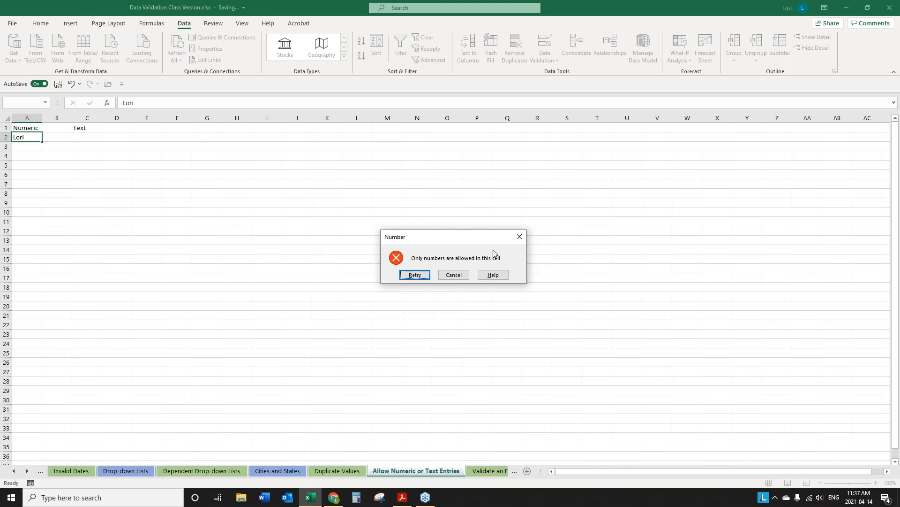
click(422, 274)
text(12345)
key(Return)
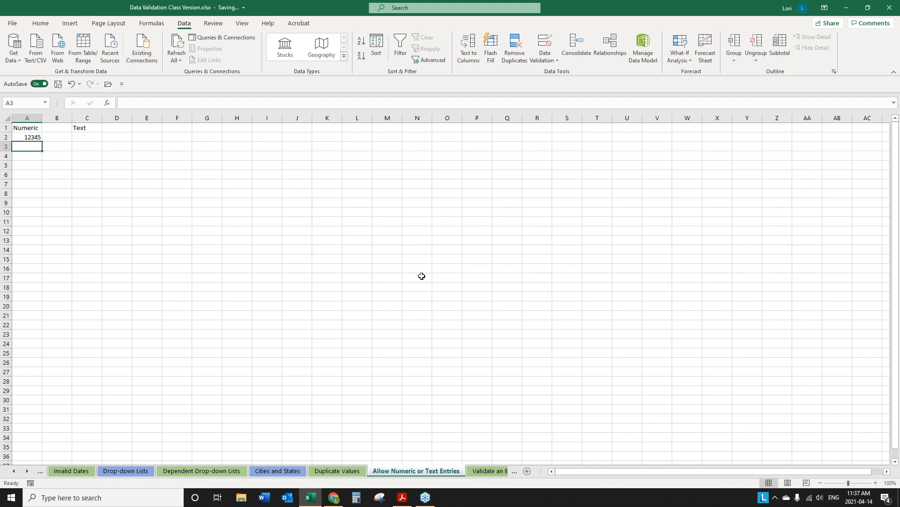
Step: Set the data validation type to Custom for the Text column from C2 to the end of the sheet
click(88, 139)
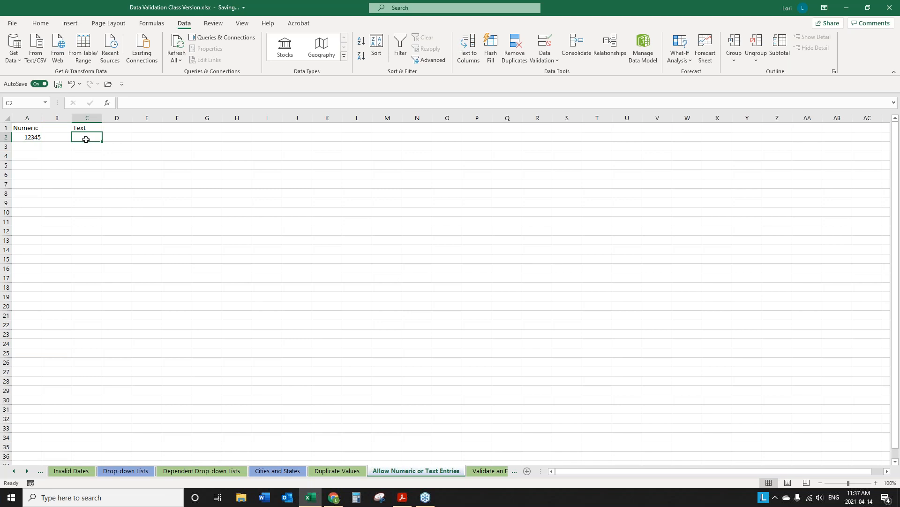
key(ctrl+shift+Down)
scroll(534, 213, up, 8)
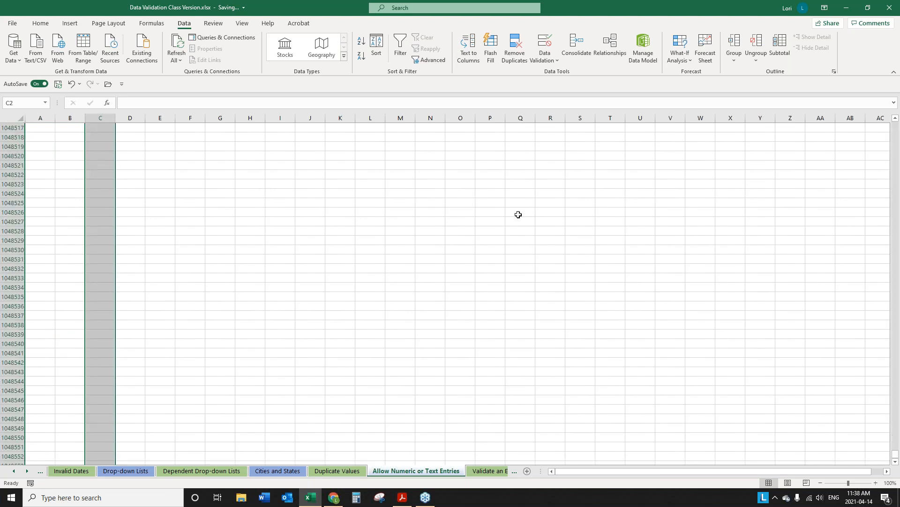
click(521, 43)
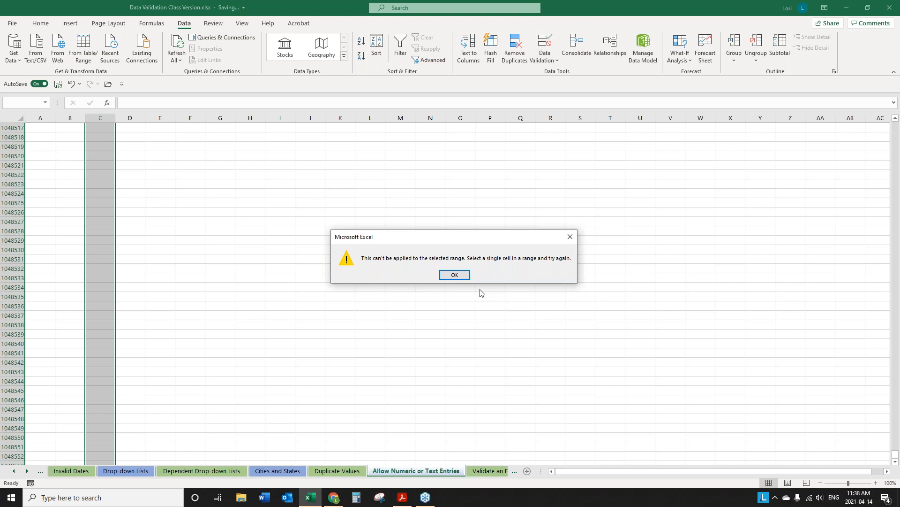
click(454, 275)
click(537, 43)
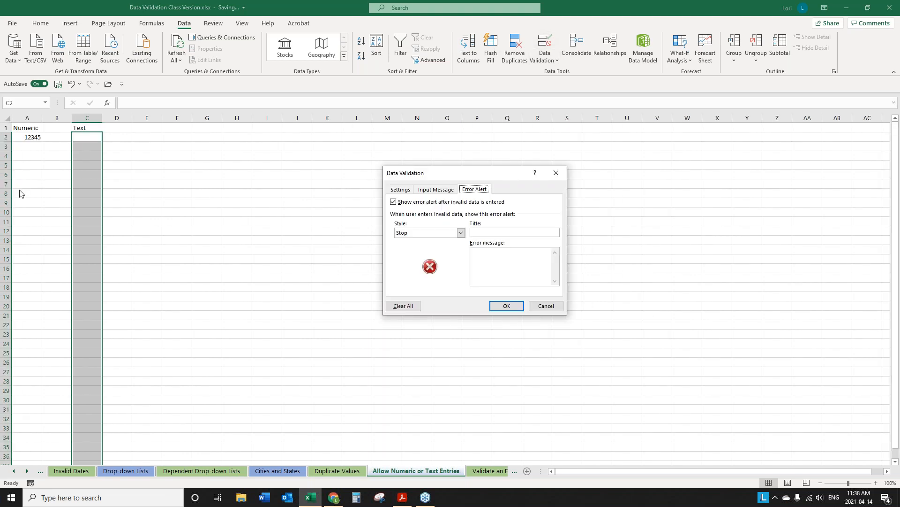
click(400, 189)
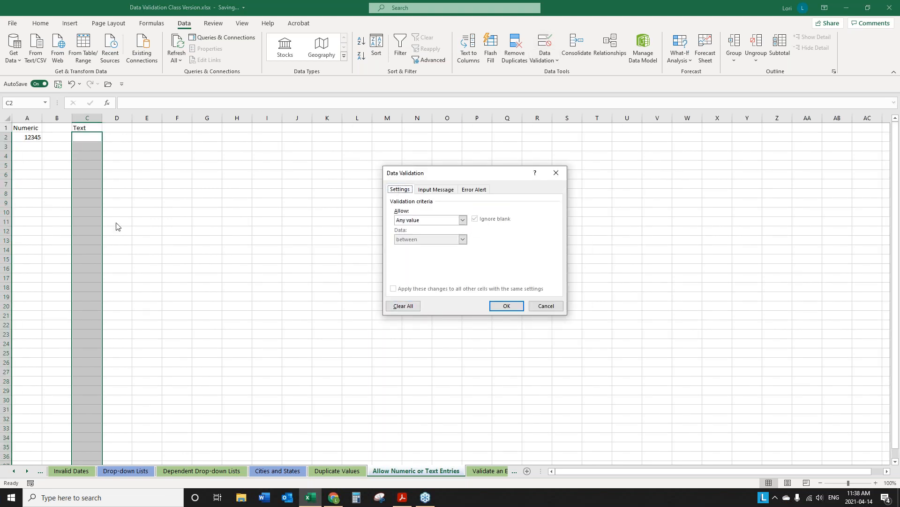
click(444, 225)
click(419, 271)
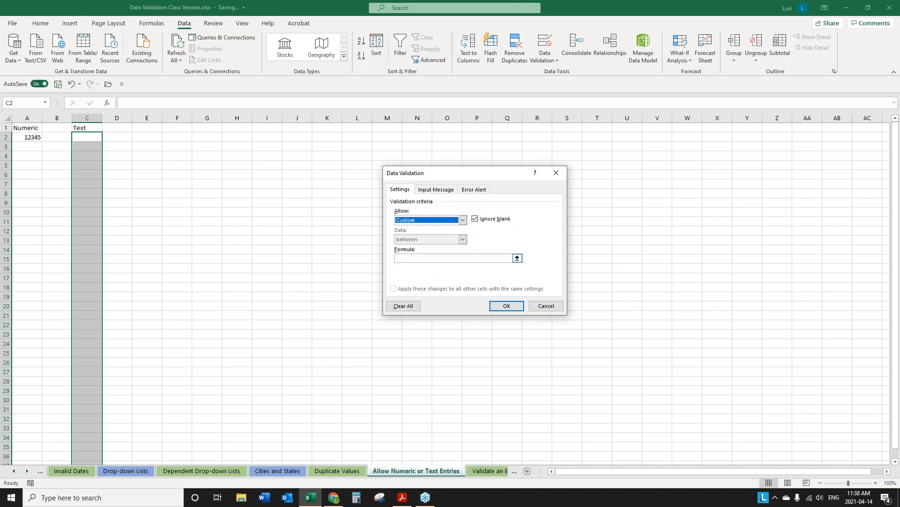
Step: Set the Text column's validation formula to =ISTEXT(C2) and apply it
click(426, 260)
text(=)
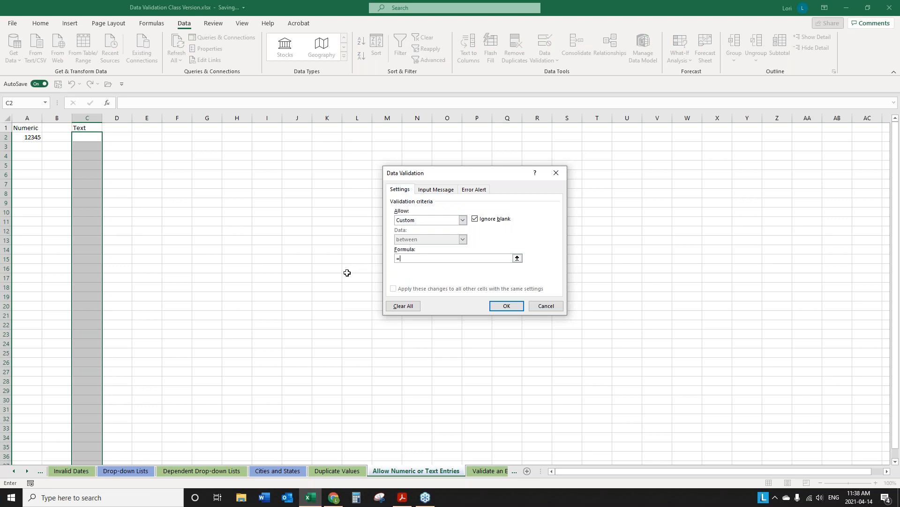
text(ISTEXT(C2))
click(511, 307)
Step: Test the Text rule by trying to enter 12345 in C2, and cancel the entry
click(82, 136)
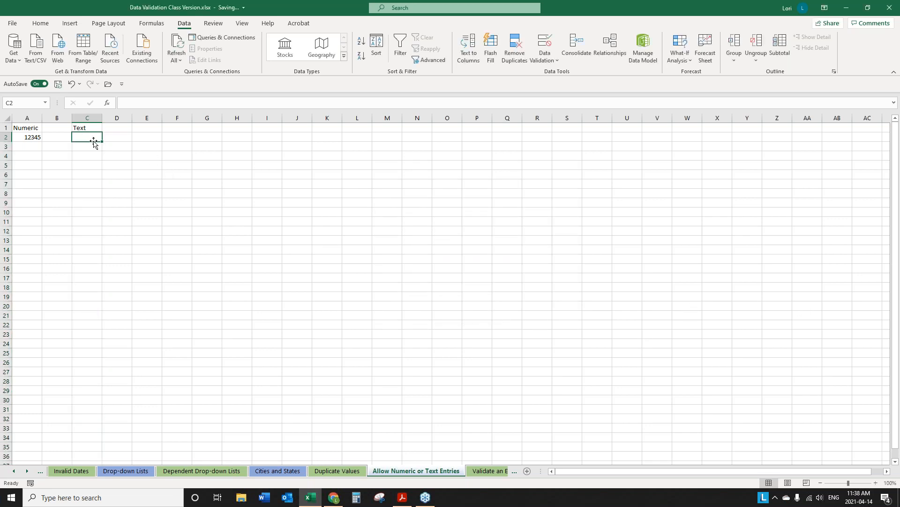
text(12345)
key(Return)
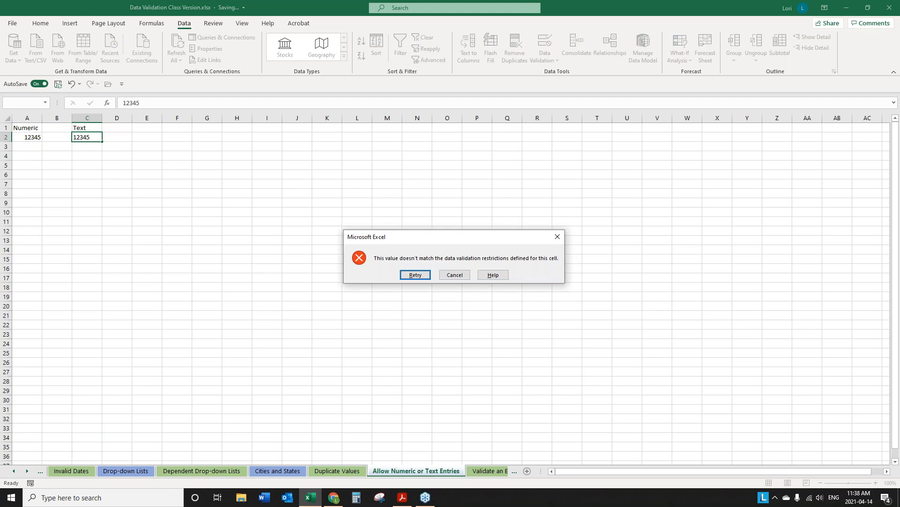
click(455, 274)
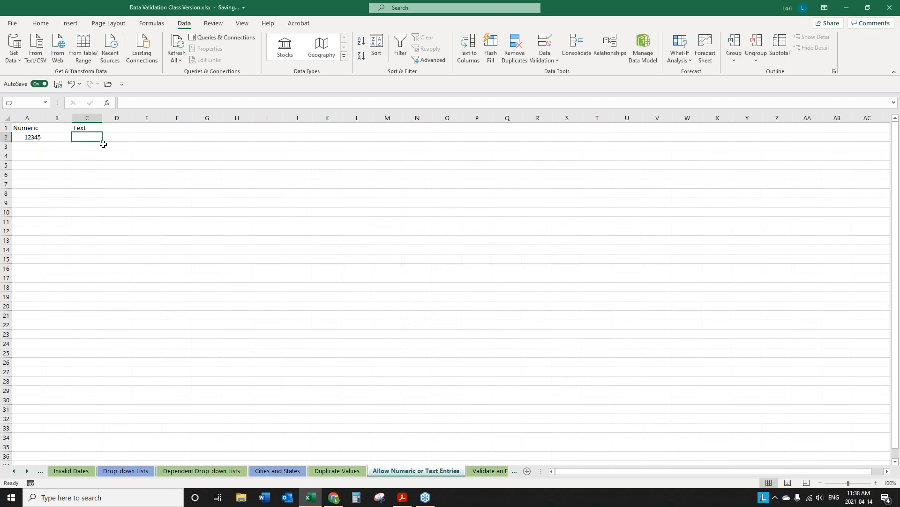
Step: Give the Text column from C2 down a Stop error alert titled Text with the message "Only text is allowed in this cell"
key(ctrl+shift+Down)
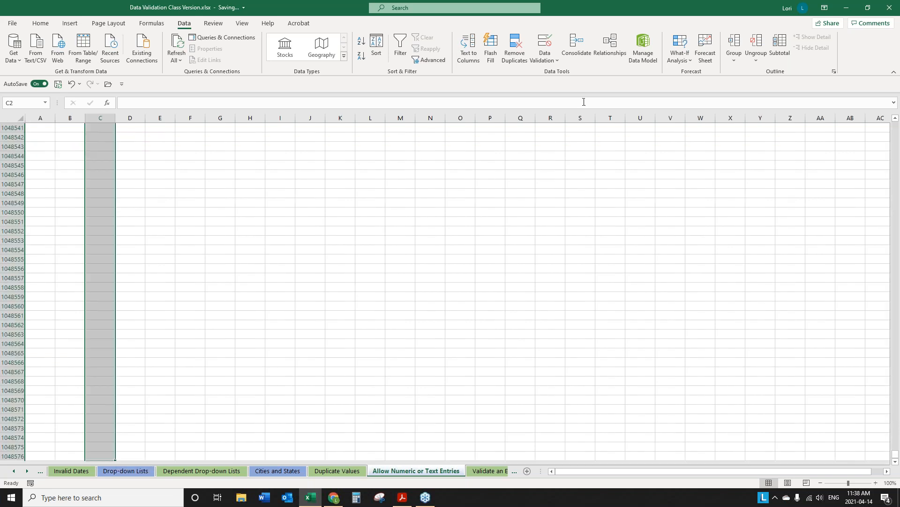
click(545, 43)
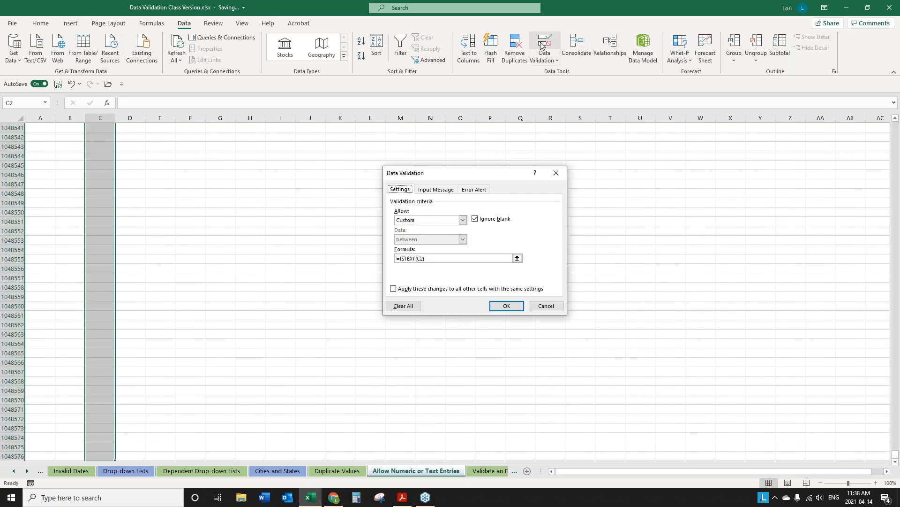
click(479, 189)
click(493, 233)
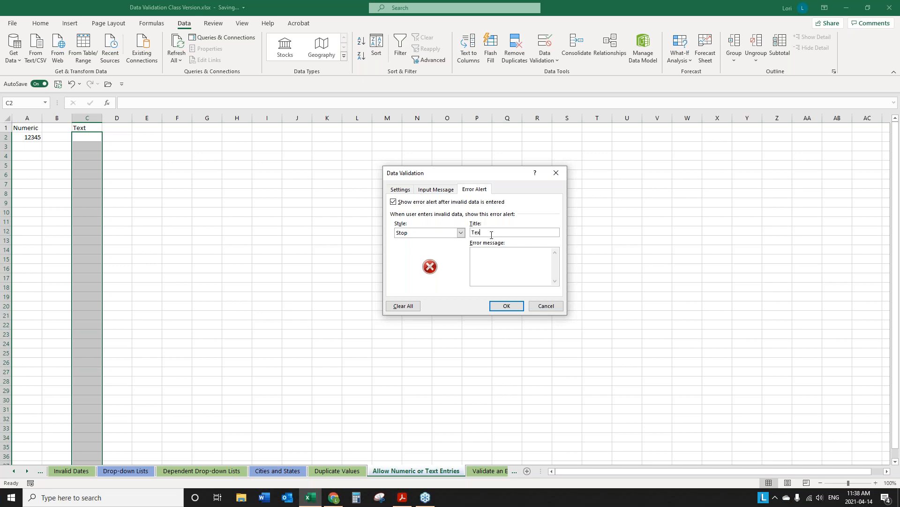
text(Only7 text)
key(BackSpace)
key(BackSpace)
key(BackSpace)
key(BackSpace)
text(text is allowed in this cell)
click(513, 306)
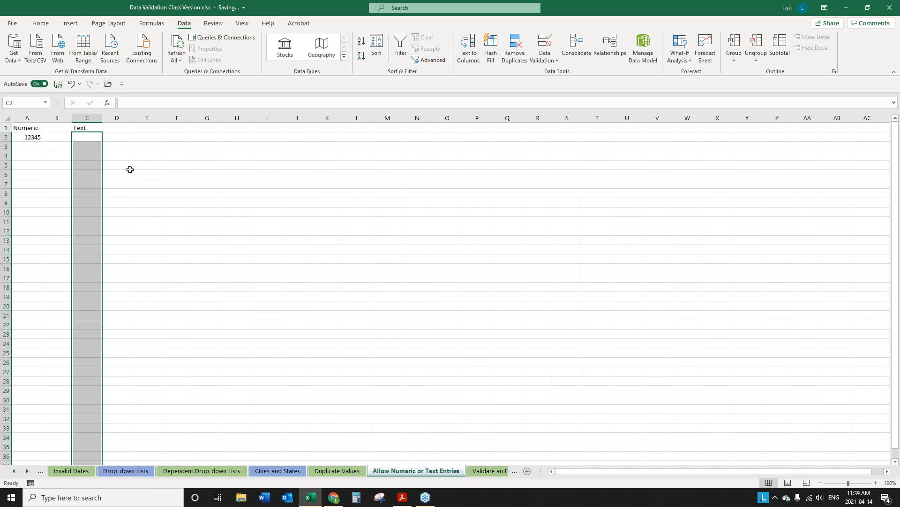
Step: Test the Text column's custom error alert by trying to enter 1234 in C2, and cancel the entry
click(78, 137)
text(1234)
key(Return)
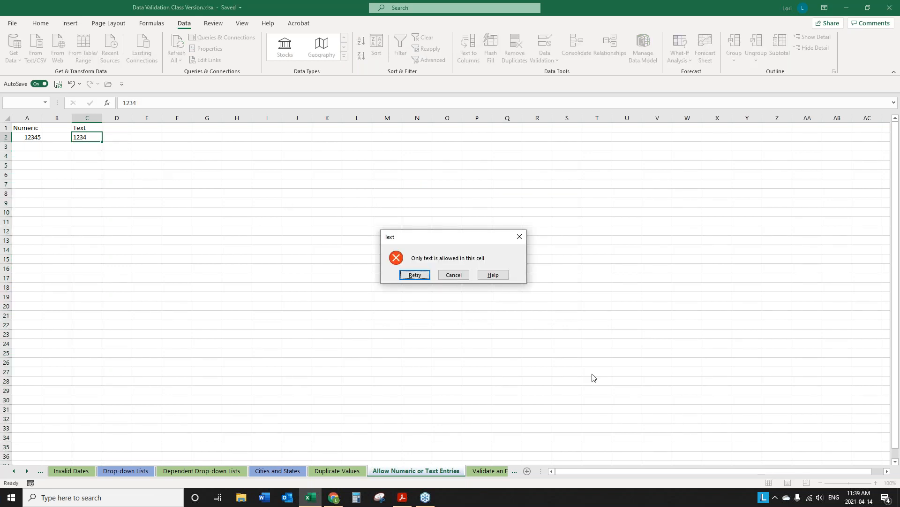
click(458, 276)
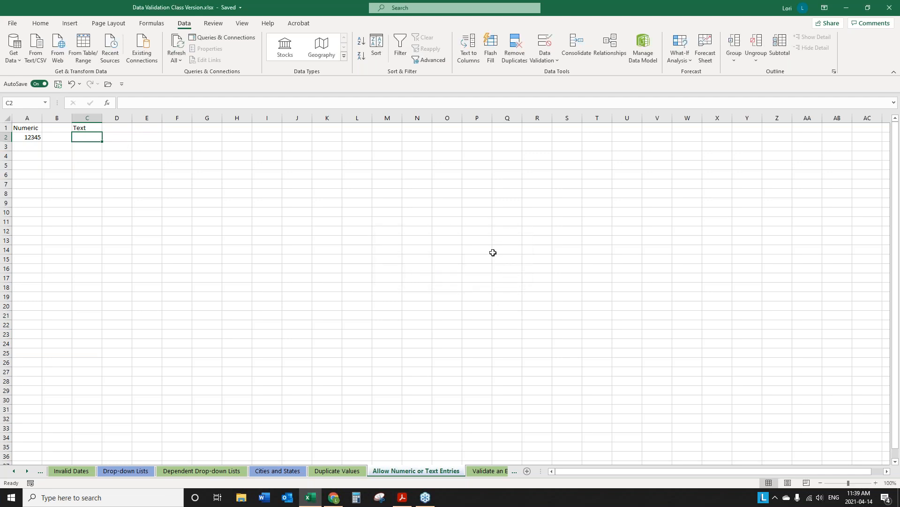
click(494, 251)
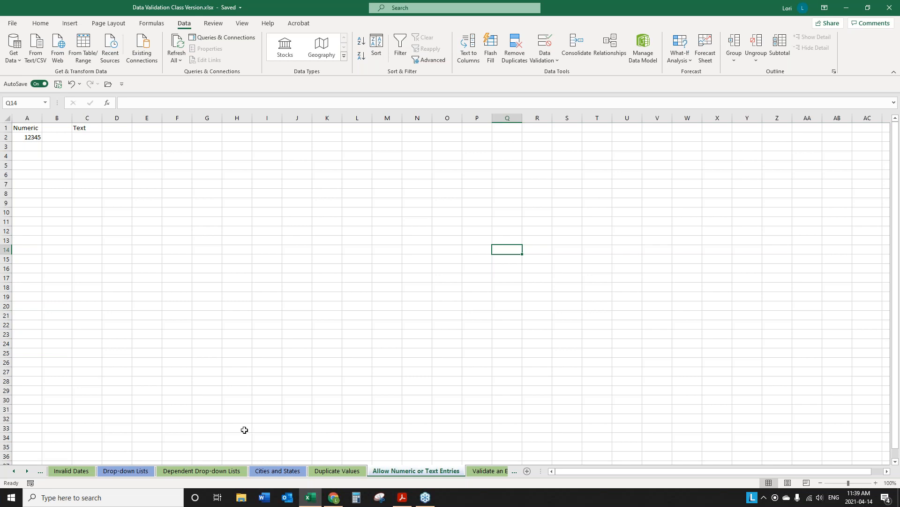
Step: On the Validate an Entry sheet, set the data validation type to Custom for the Hours column from C2 down
click(488, 473)
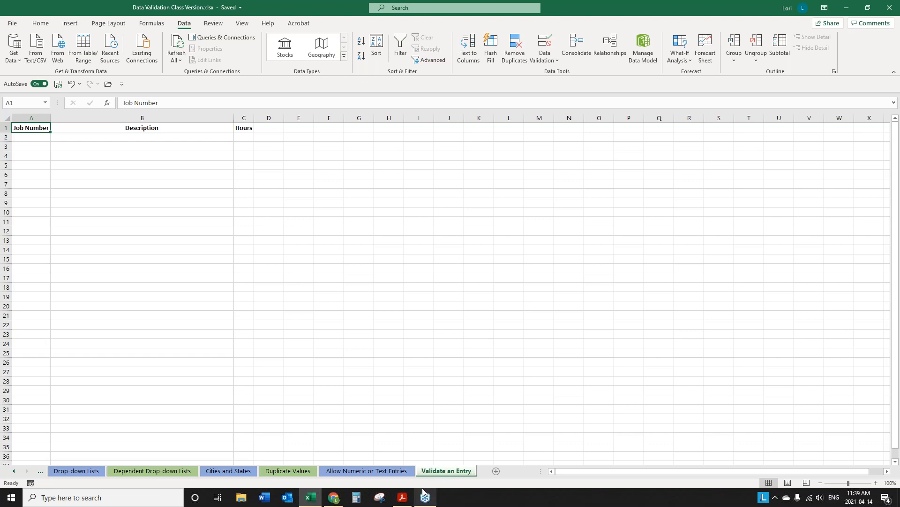
mouse_move(424, 495)
click(242, 137)
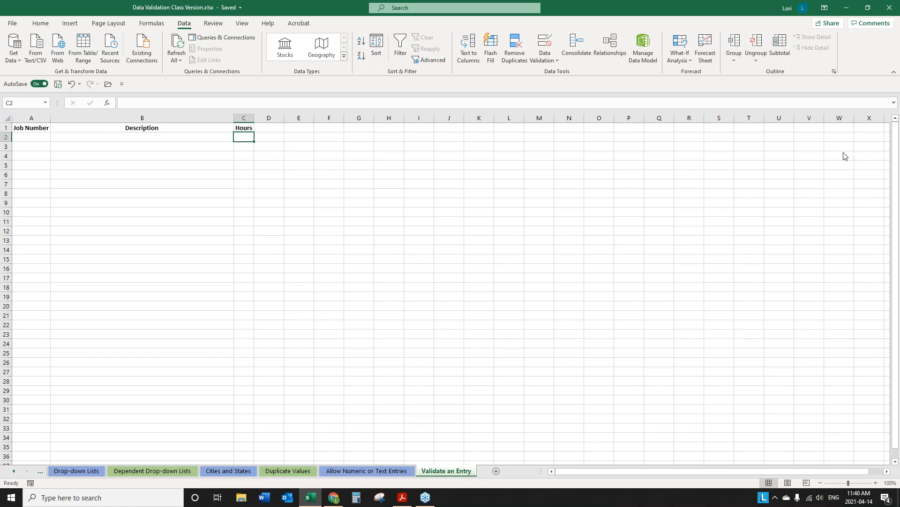
key(ctrl+shift+Down)
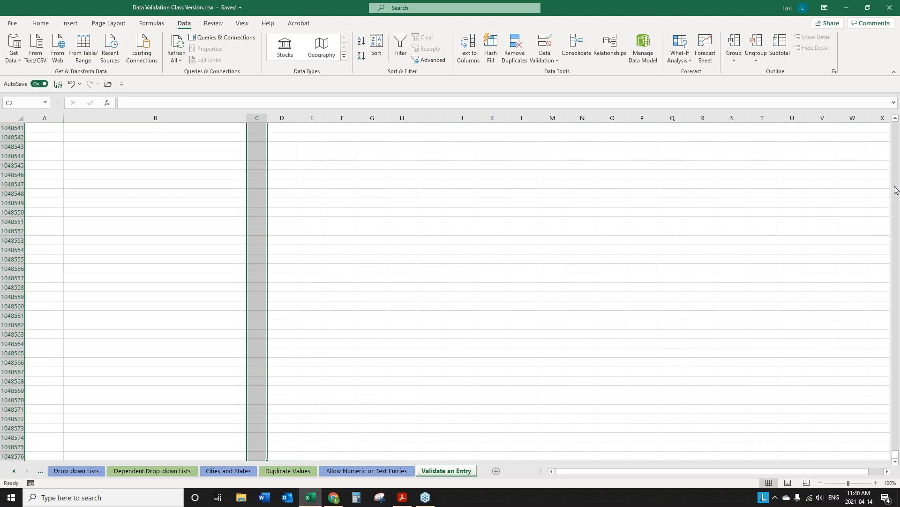
click(547, 41)
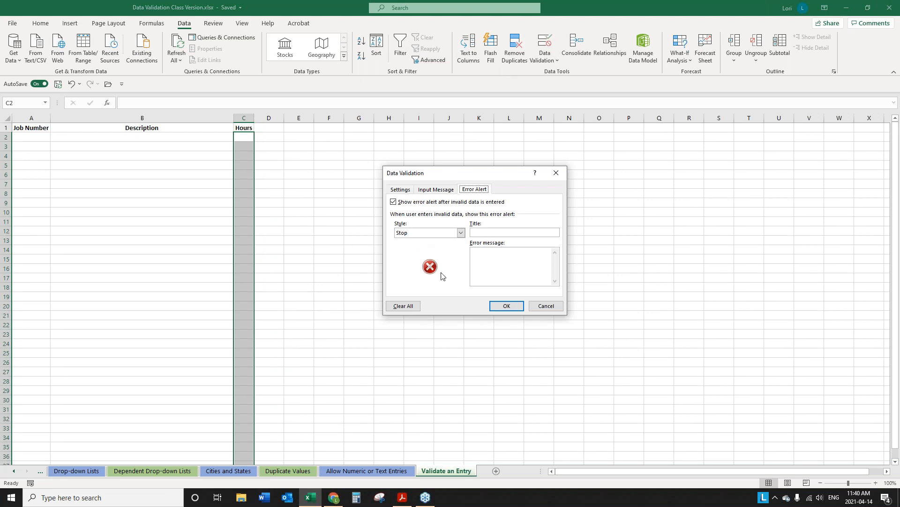
click(398, 190)
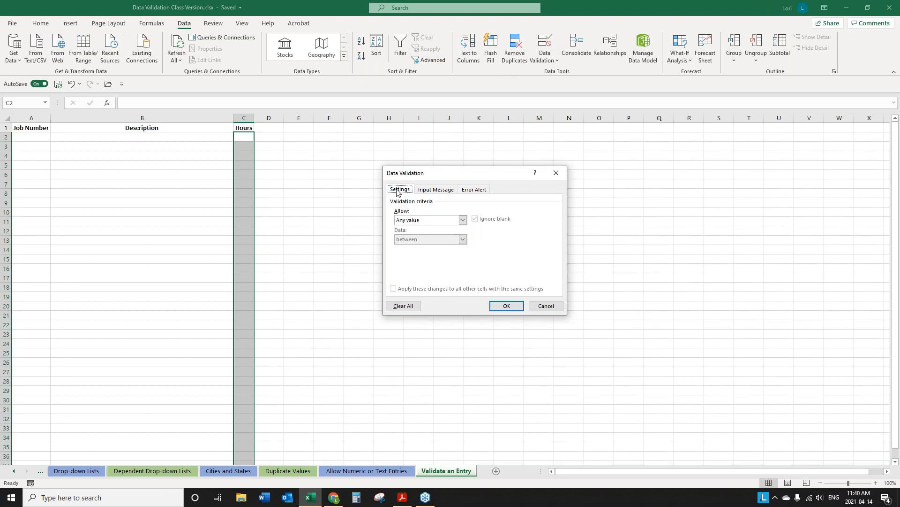
click(463, 220)
click(429, 273)
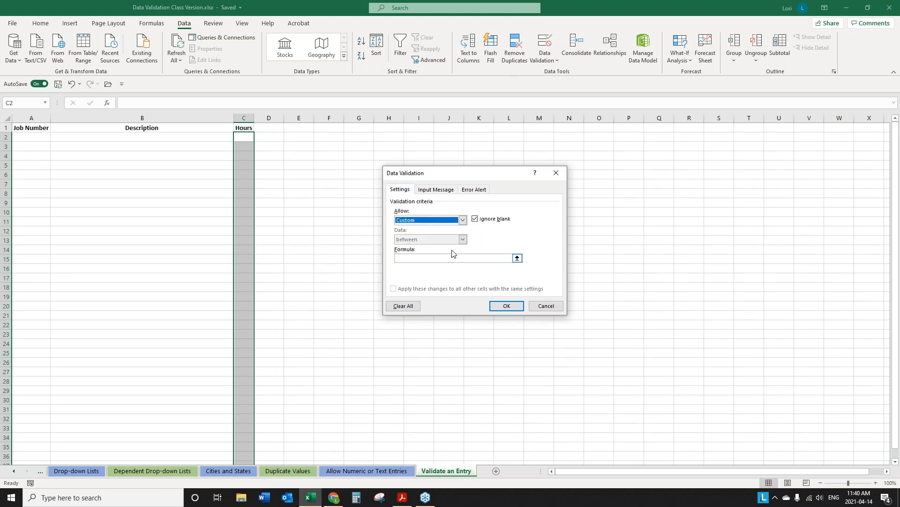
Step: Set the Hours column's validation formula to =COUNTIF(A2:B2,"")=0 and apply it
click(429, 258)
text(=COUNTIF)
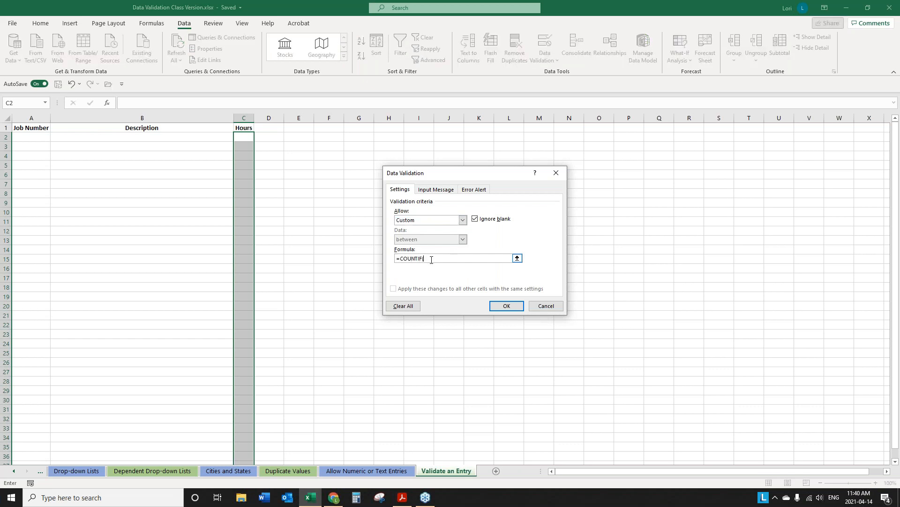
text((A2)
text(:$)
key(BackSpace)
key(BackSpace)
key(BackSpace)
text(b2)
key(BackSpace)
key(BackSpace)
text("")=0)
click(505, 307)
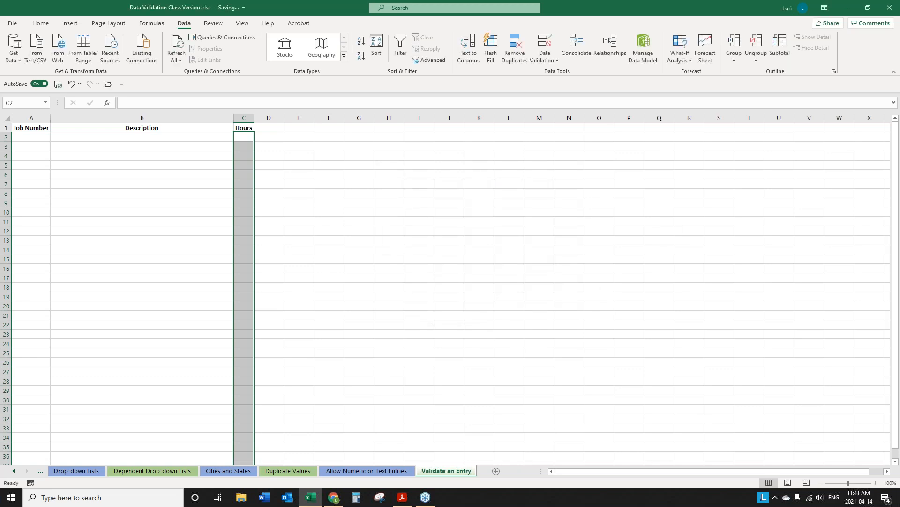
Step: Give the Hours column from C2 down a Stop error alert with the message "Job Number and Description can't be blank"
click(548, 42)
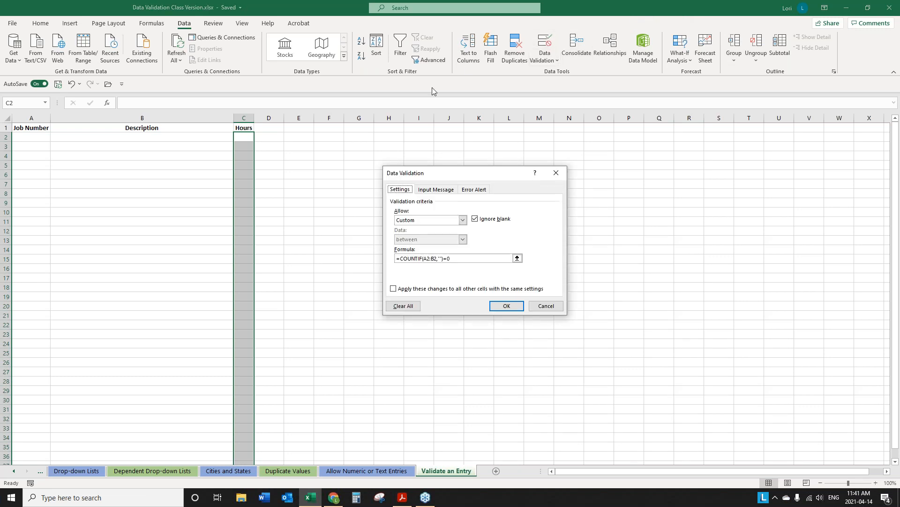
click(474, 189)
click(471, 277)
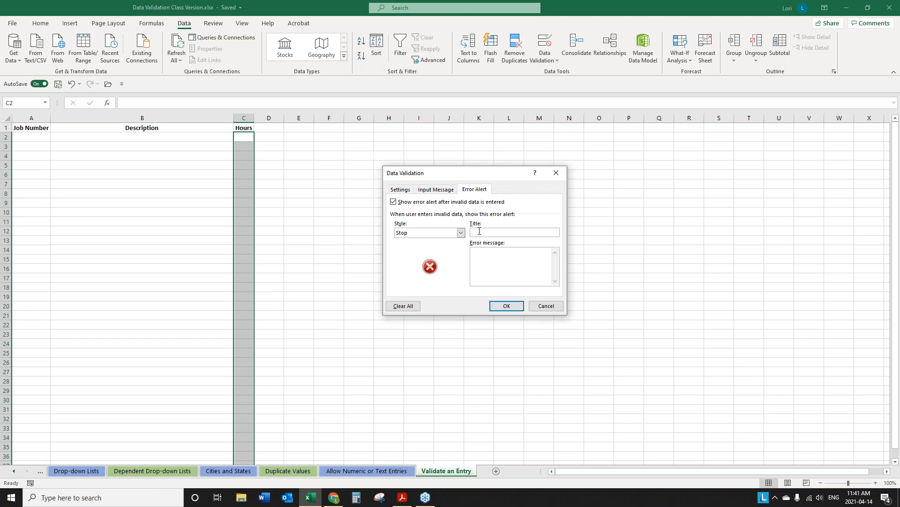
text(Job S)
key(BackSpace)
text(Description and Description can't be blank)
double_click(505, 251)
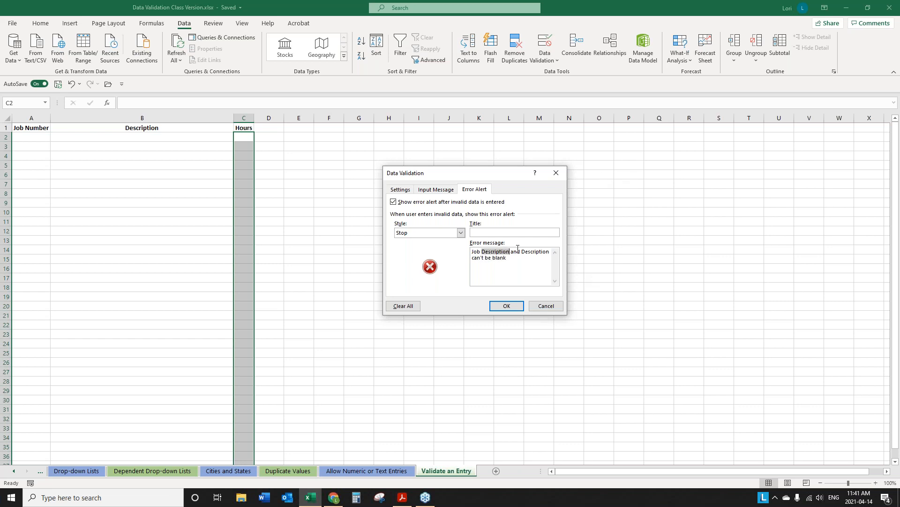
text(Number)
click(506, 306)
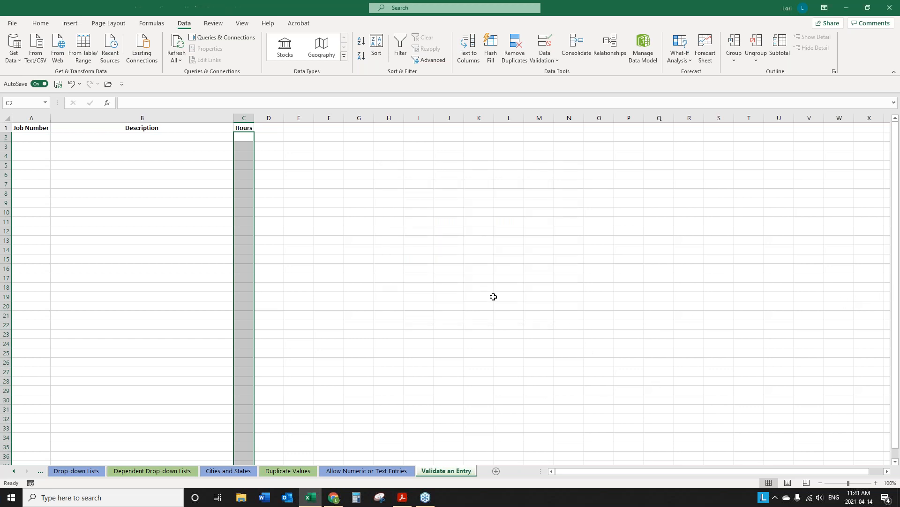
Step: Test the Hours column's error alert by trying to enter 3 in C2, and cancel the entry
click(247, 136)
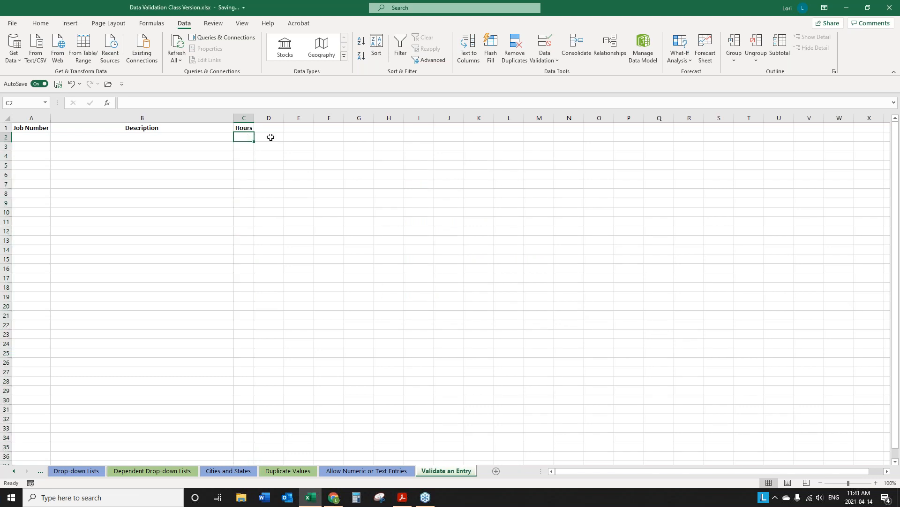
text(3)
key(Return)
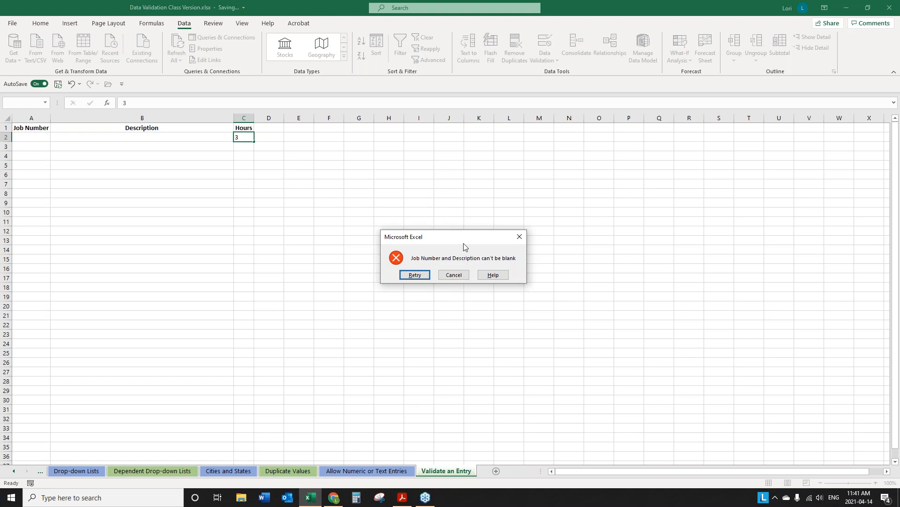
click(454, 276)
Step: Fill row 2 with the job number 12345, the description "This is a description" and 4 hours
click(47, 137)
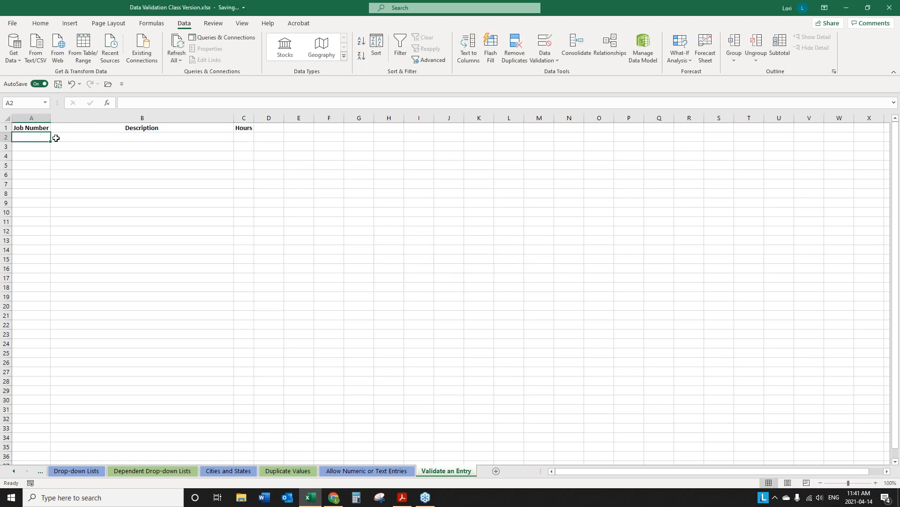
text(12345)
click(67, 138)
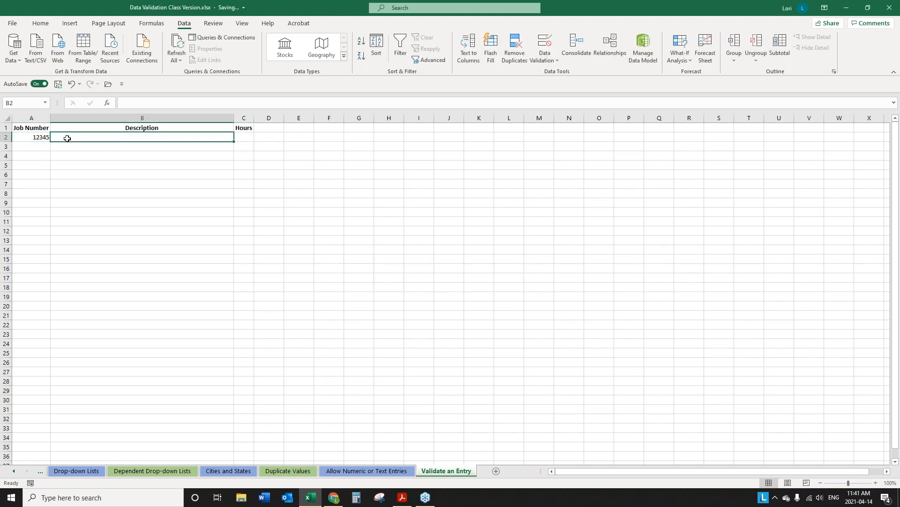
text(This is a )
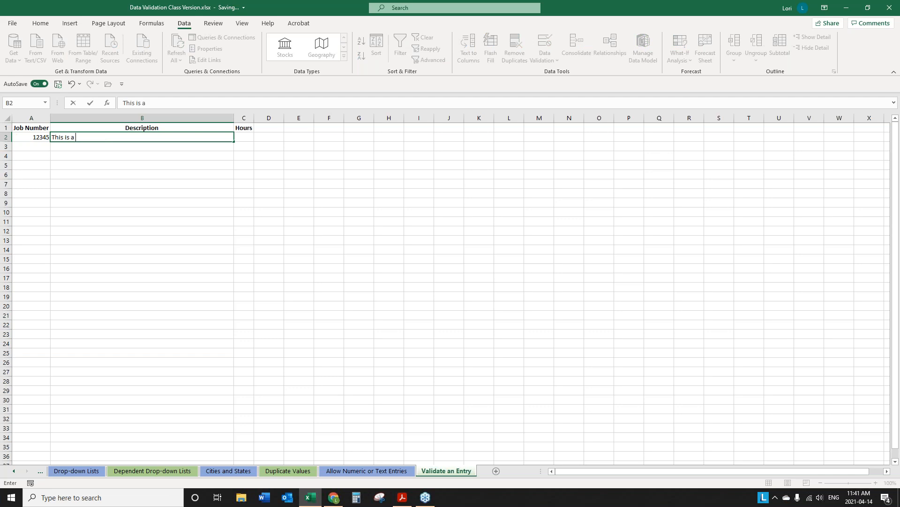
text(description)
key(Tab)
text(4)
key(ctrl+Return)
key(Return)
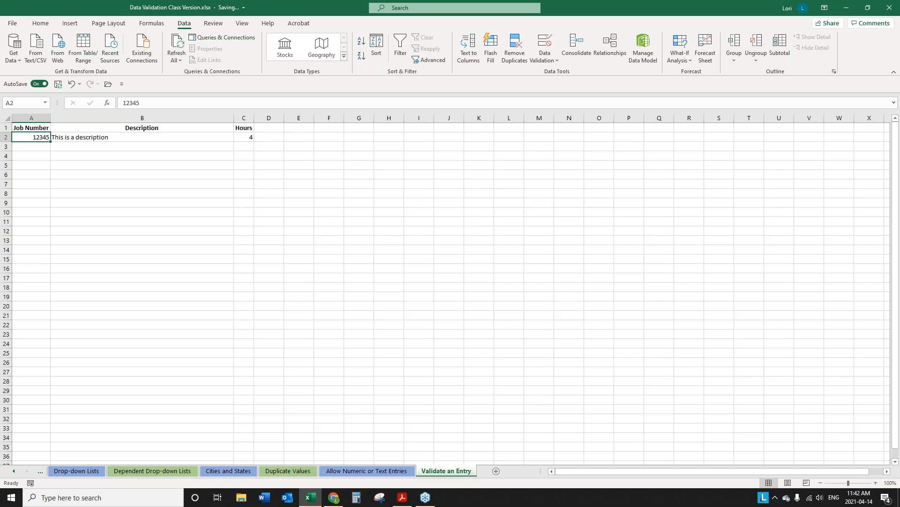
Step: Clear the job number in A2 and set validation for the column from A2 down to Text length equal to 9
key(Delete)
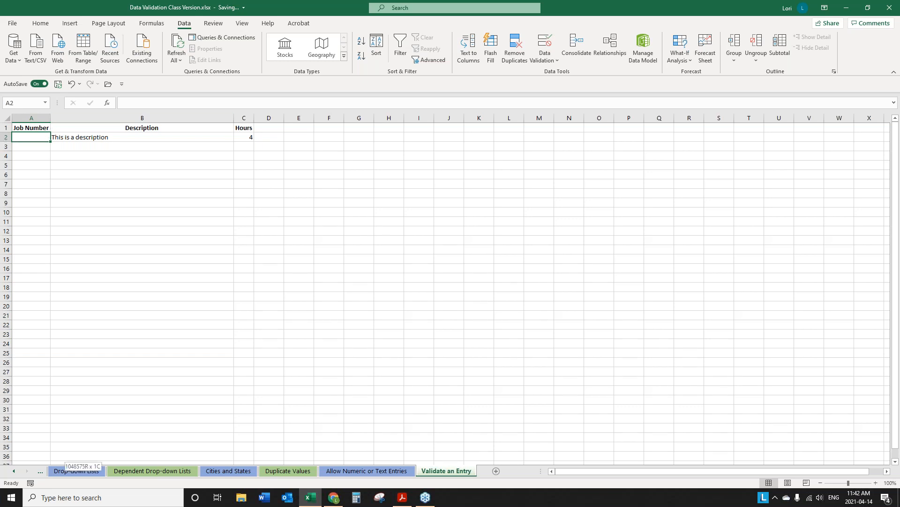
key(ctrl+shift+Down)
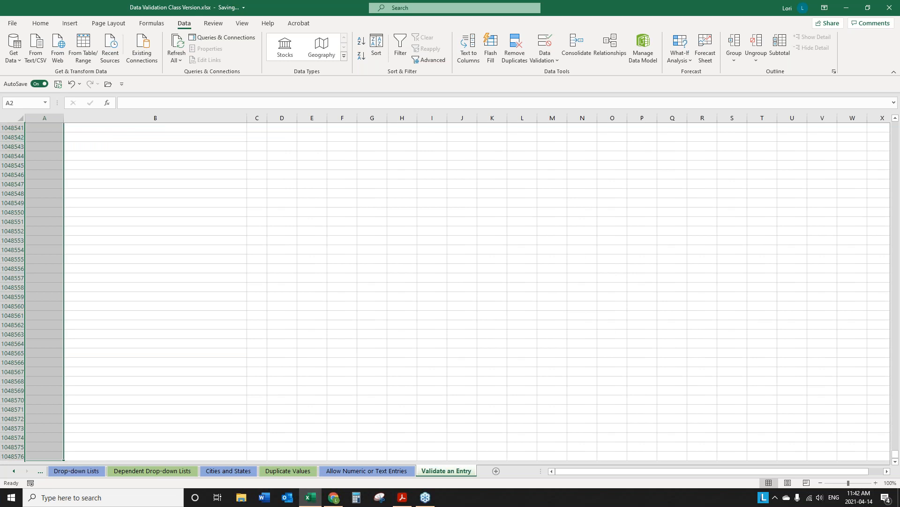
click(546, 41)
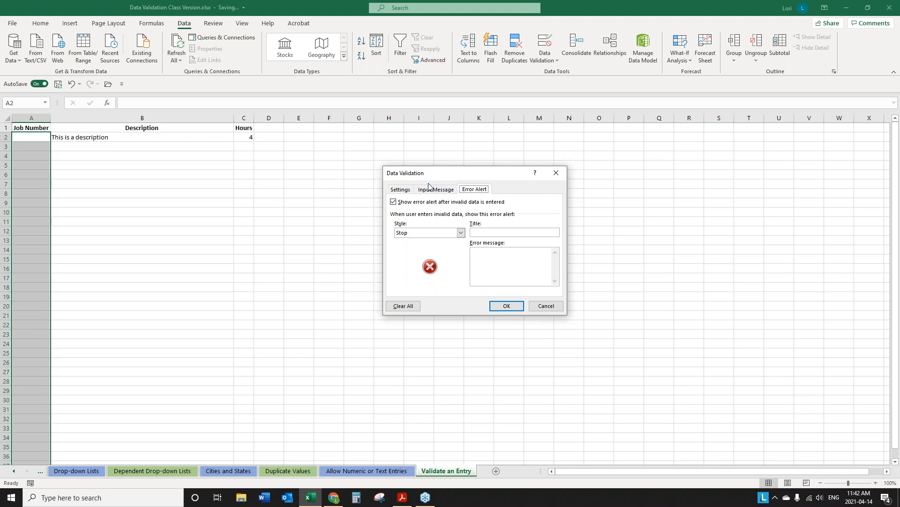
click(404, 190)
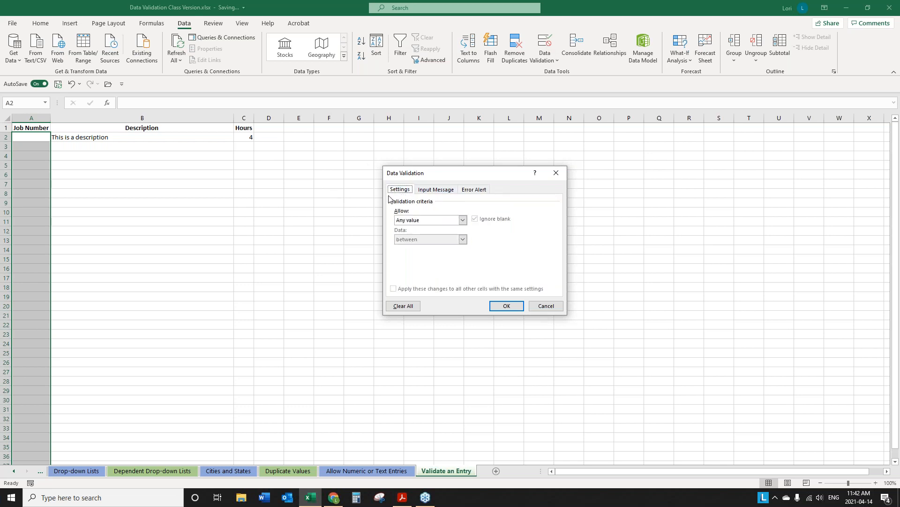
click(420, 221)
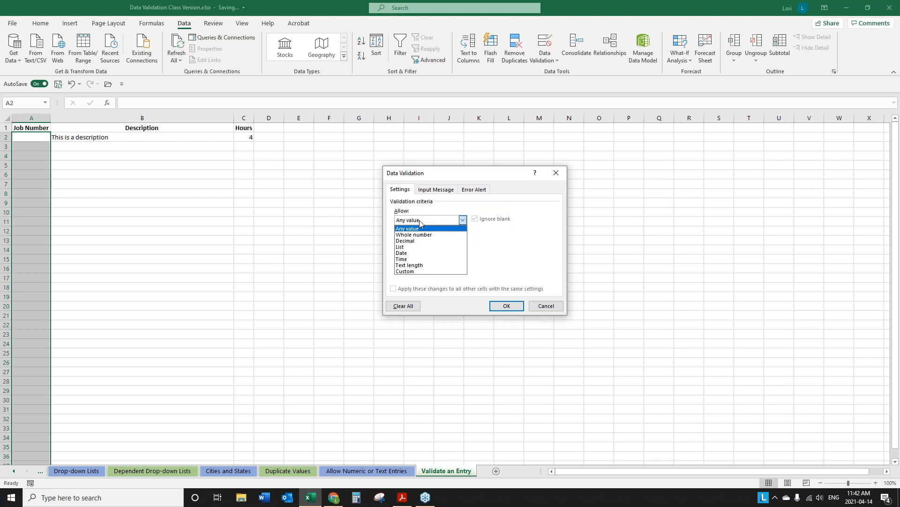
click(422, 265)
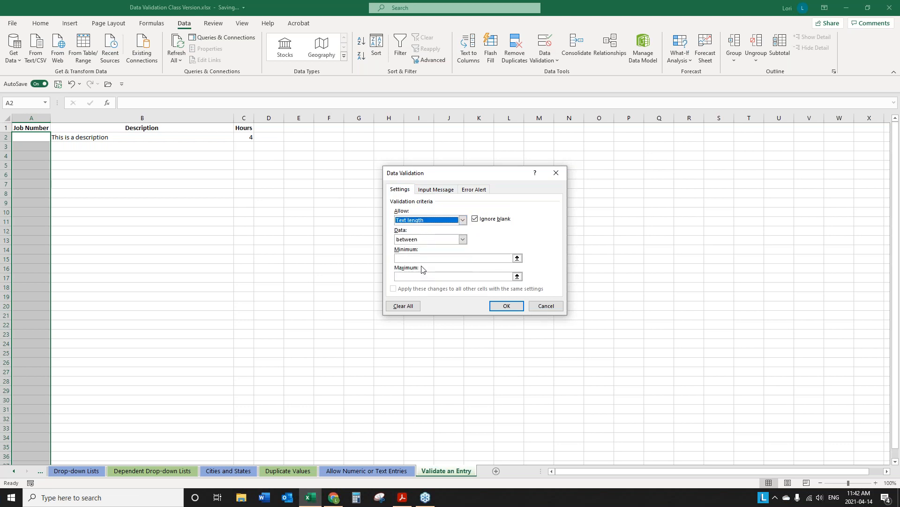
click(463, 239)
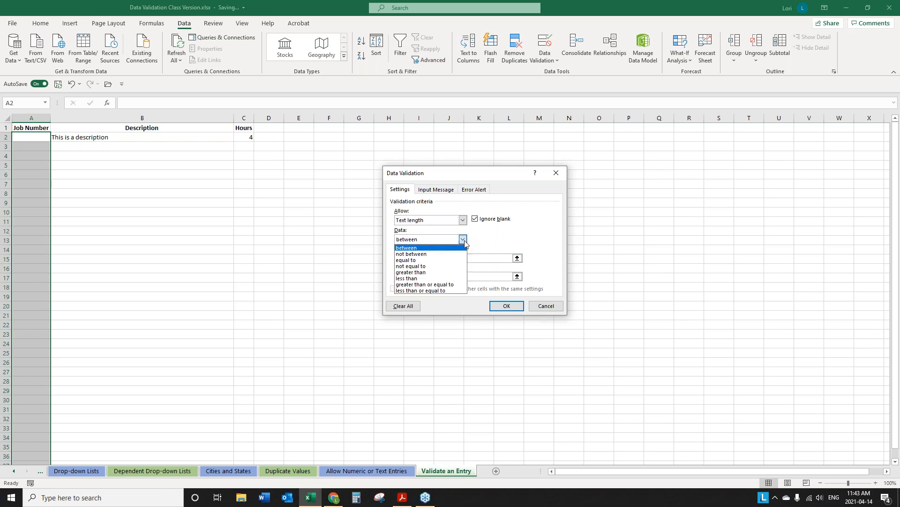
click(421, 259)
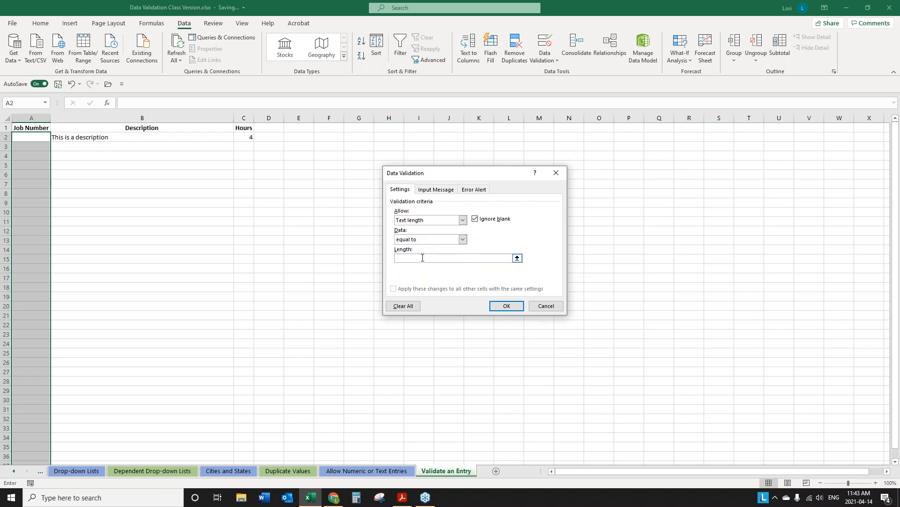
click(411, 261)
text(9)
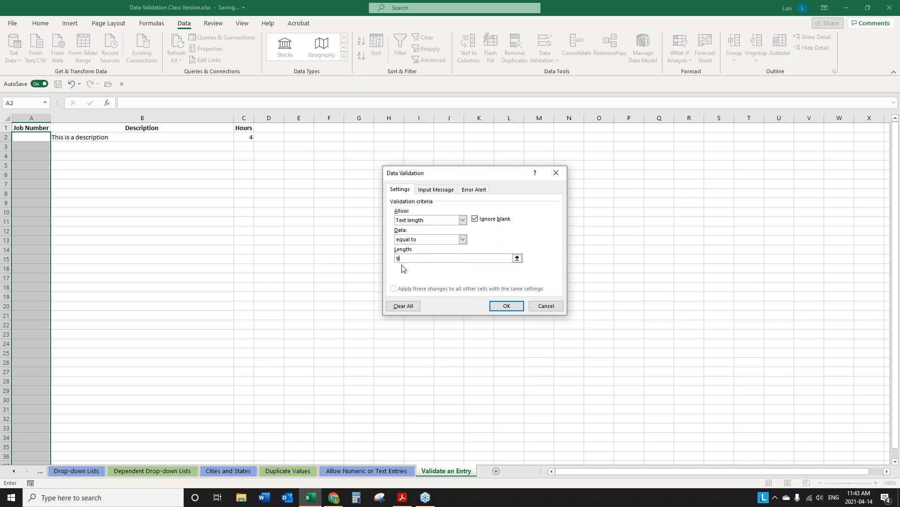
Step: Add a Stop error alert titled Job Number with the message "The job number must be 9 characters in length" and apply the validation
click(477, 190)
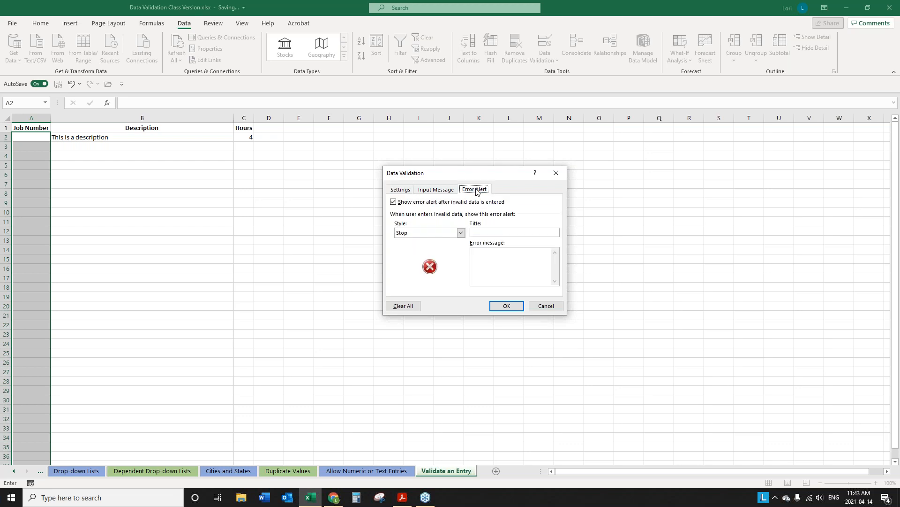
click(478, 236)
text(Job Number)
click(543, 263)
text(The job number must be 9 charac)
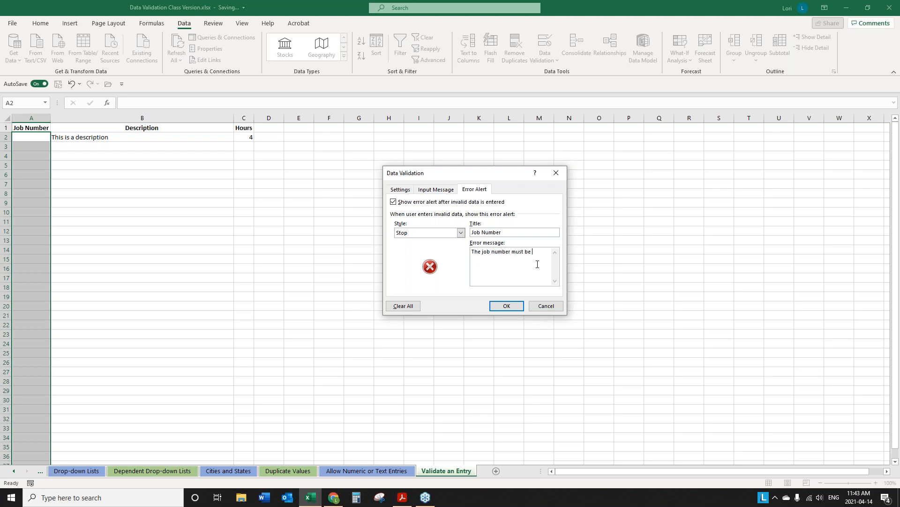
text(ters in length)
click(509, 307)
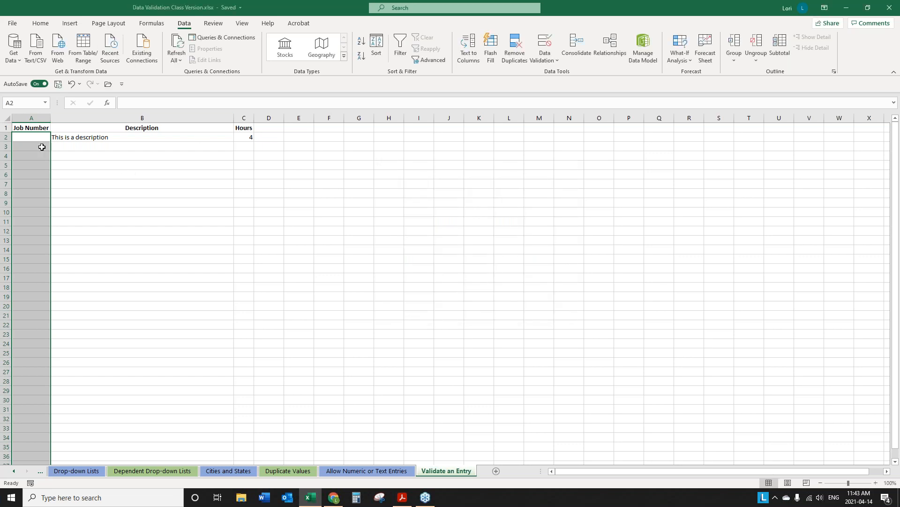
Step: Test the Job Number length rule by trying to enter 12345 in A2, and cancel the entry
click(30, 137)
text(12345)
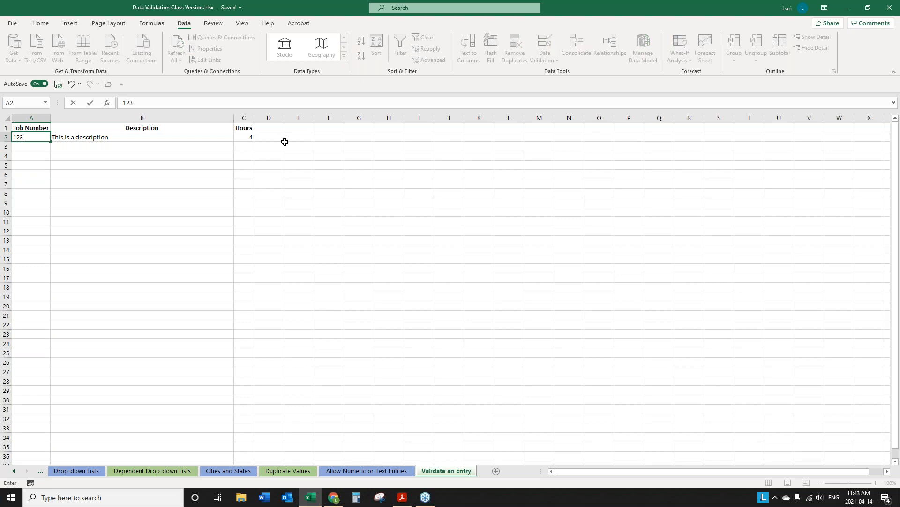
key(Return)
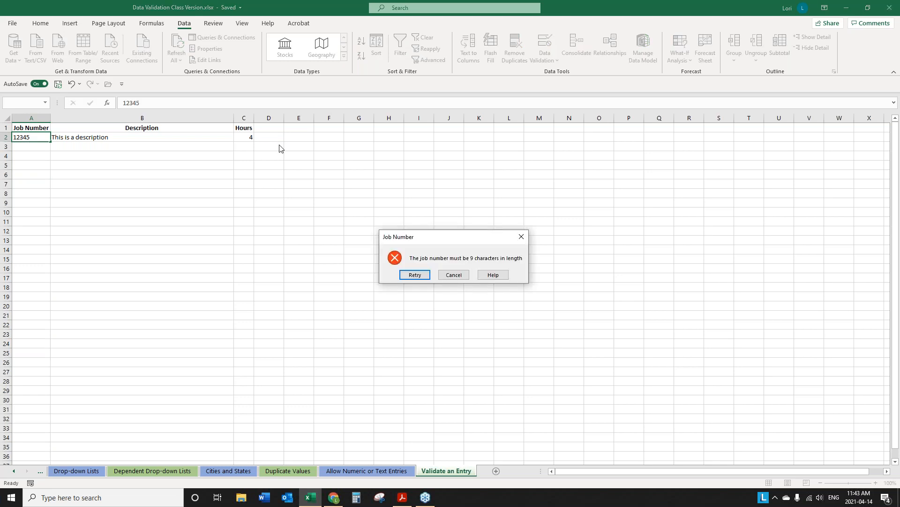
click(444, 275)
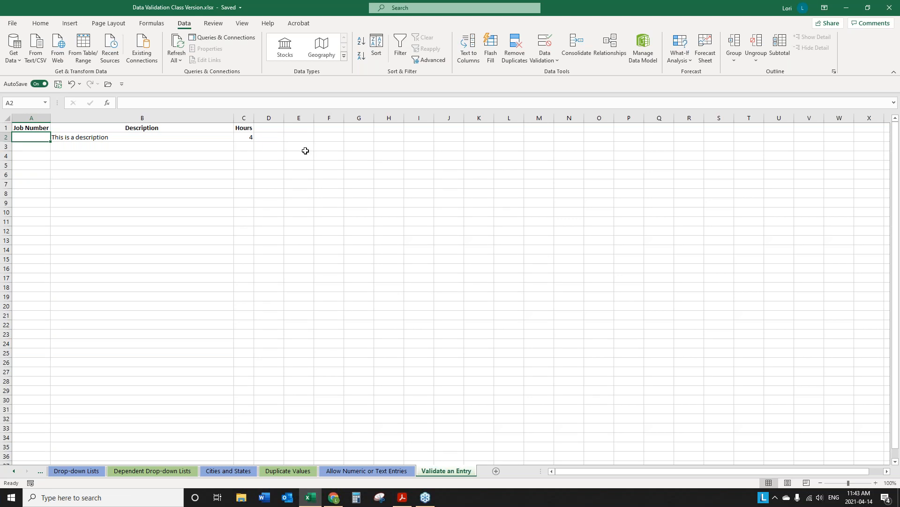
Step: Enter 456324879 as the job number in A2 to test the nine-character rule
text(45)
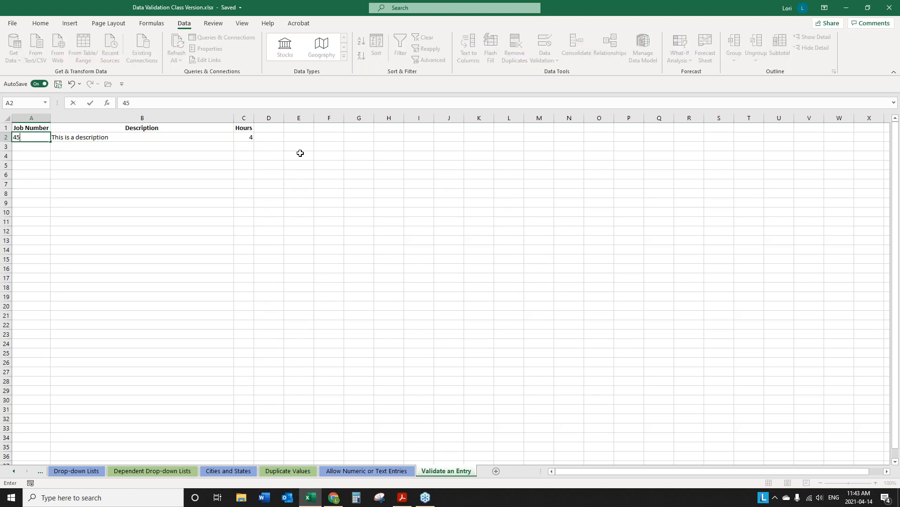
text(6324879)
key(Return)
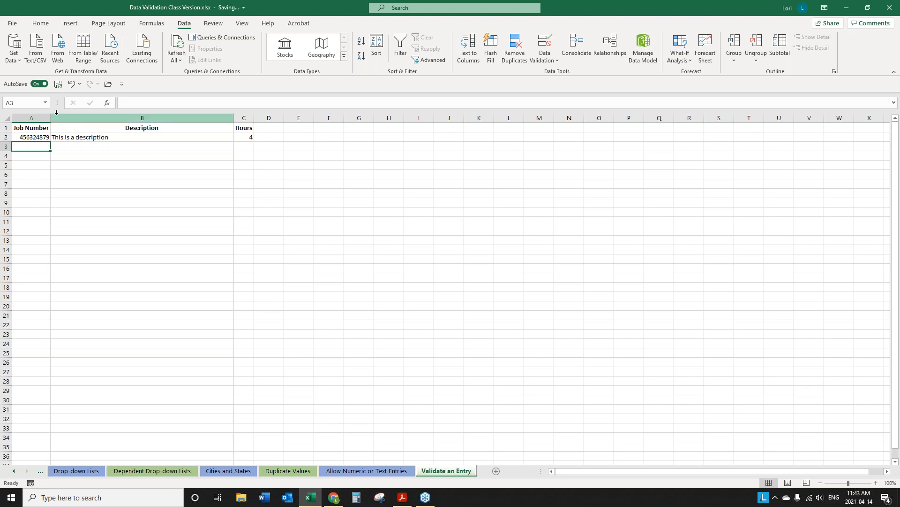
Step: Clear all data validation from the Job Number column from A2 down
click(27, 136)
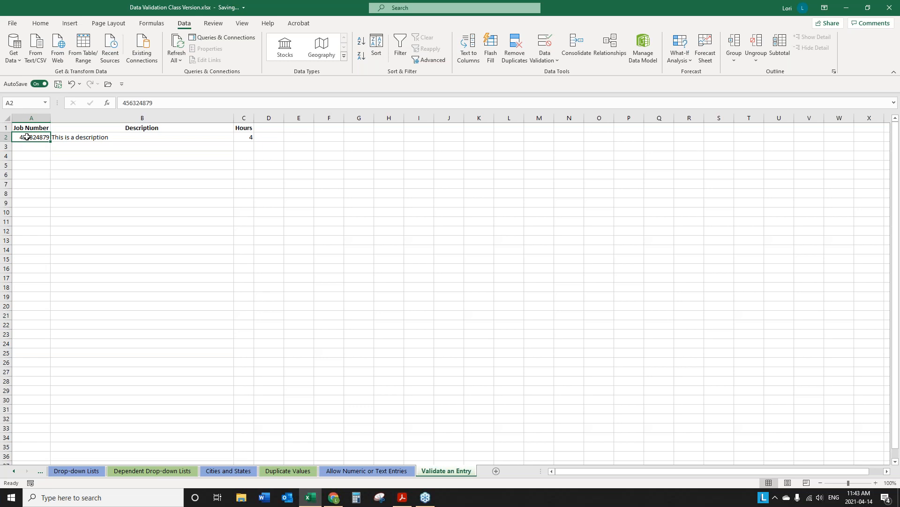
key(ctrl+shift+Down)
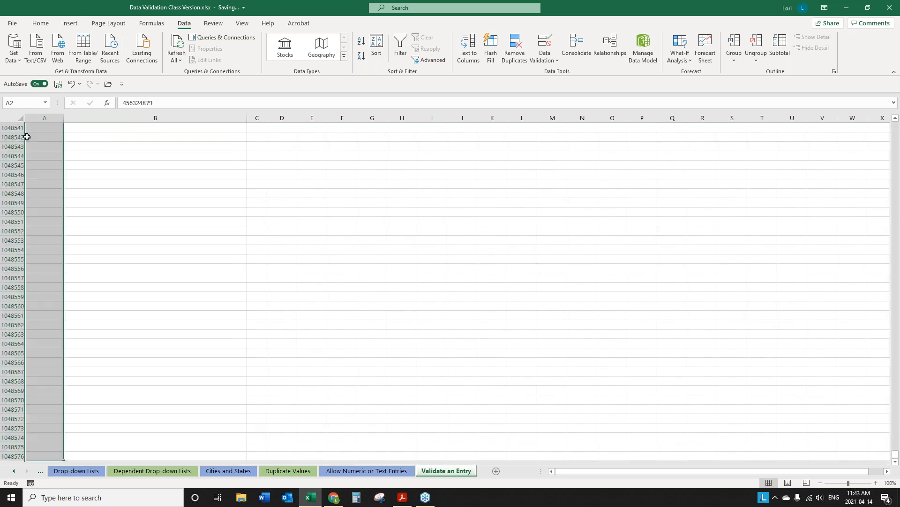
click(546, 42)
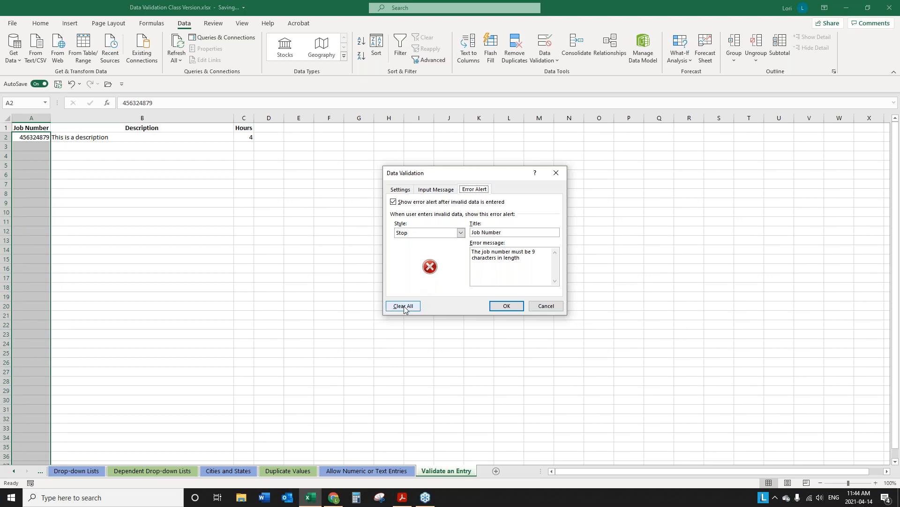
click(405, 308)
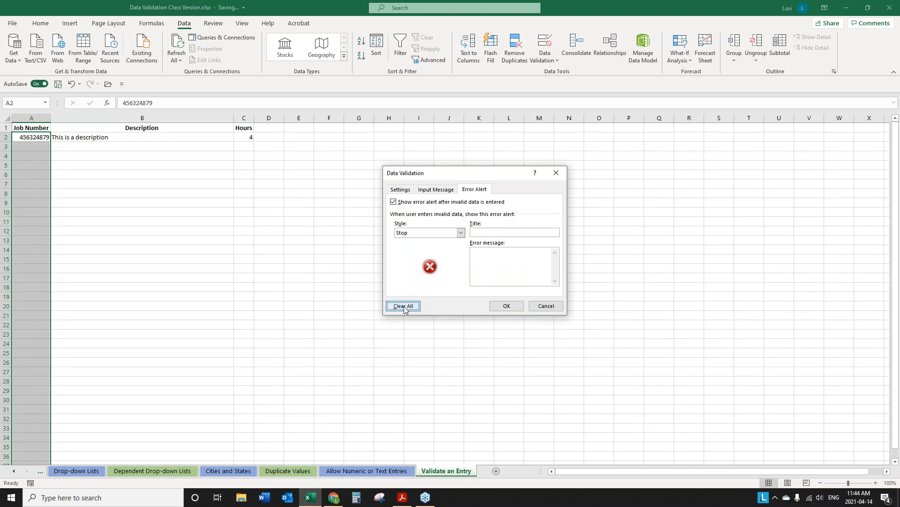
click(502, 303)
Step: Empty cell A2 and set the validation criteria for the Job Number column from A2 down to Custom
click(42, 137)
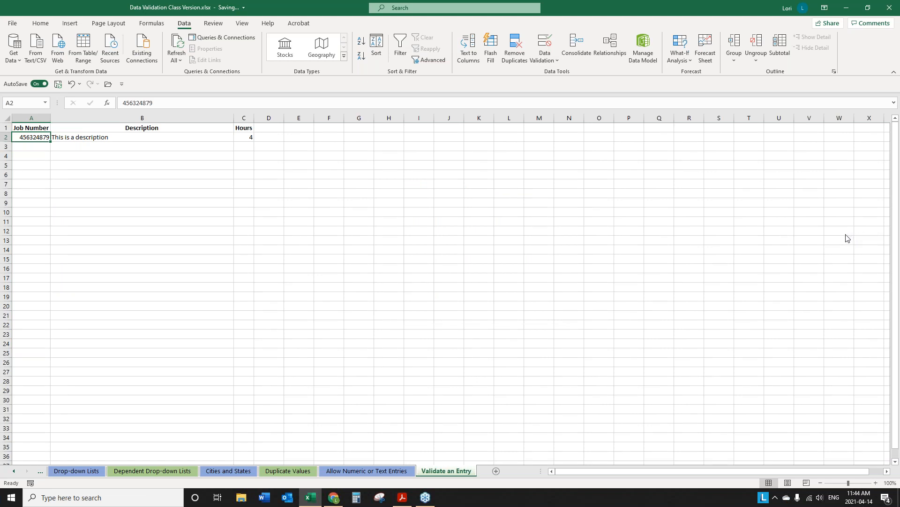
key(Delete)
key(ctrl+shift+Down)
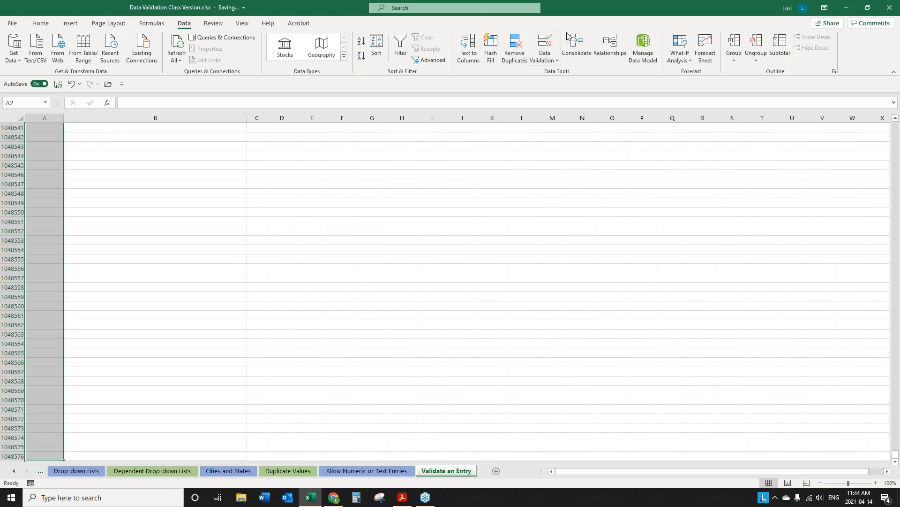
click(545, 42)
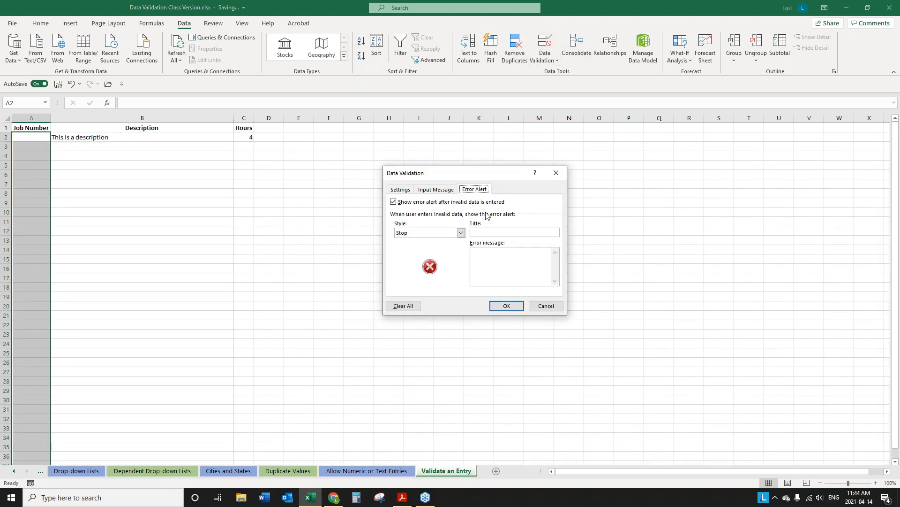
click(403, 190)
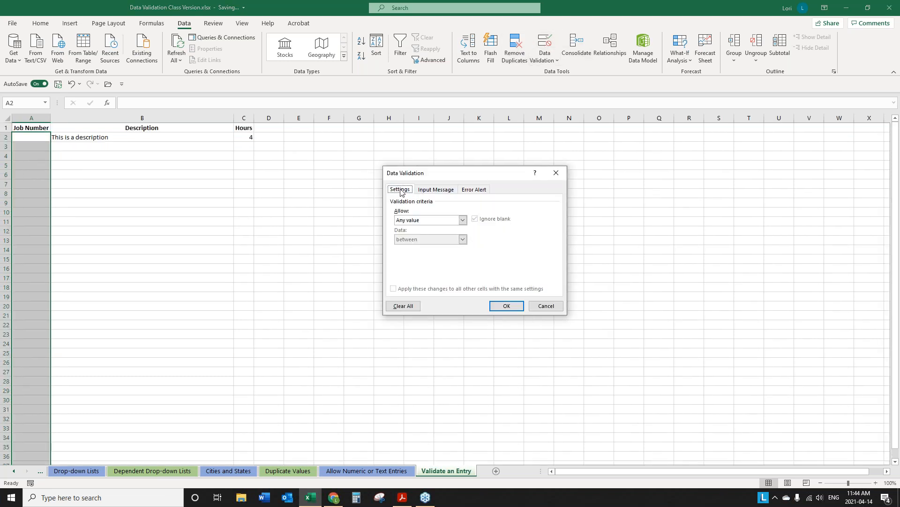
click(462, 223)
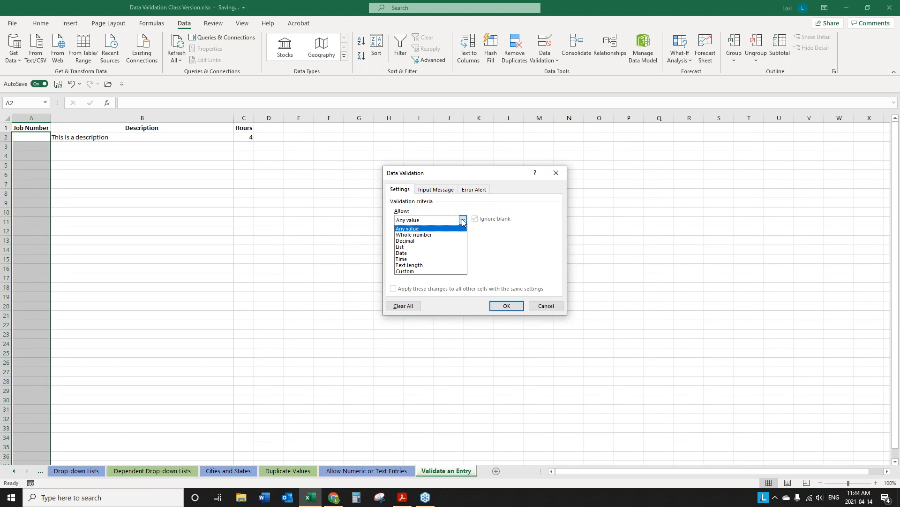
click(405, 272)
Step: Enter the custom validation formula =ISNUMBER(FIND("CYE",A2)) for the Job Number column
click(415, 259)
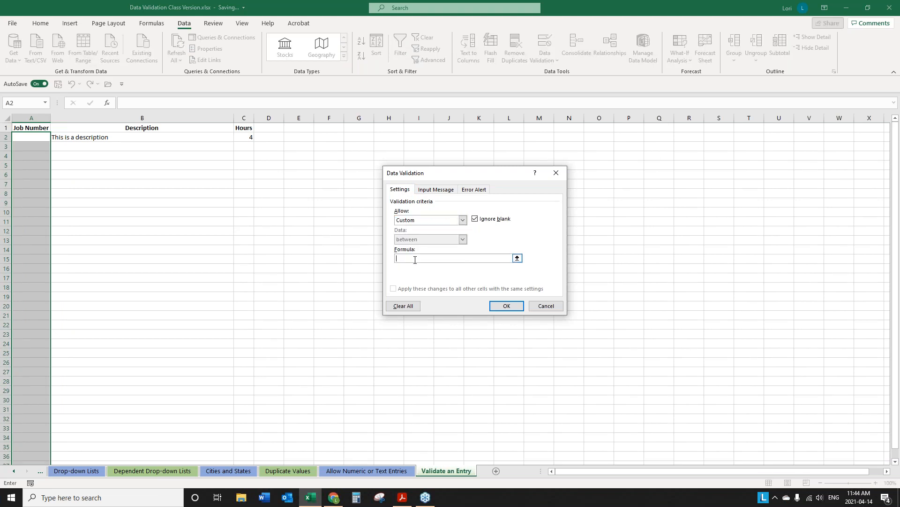
text(=ISNUMBER(FIN)
key(BackSpace)
key(BackSpace)
text(CYE)
key(Return)
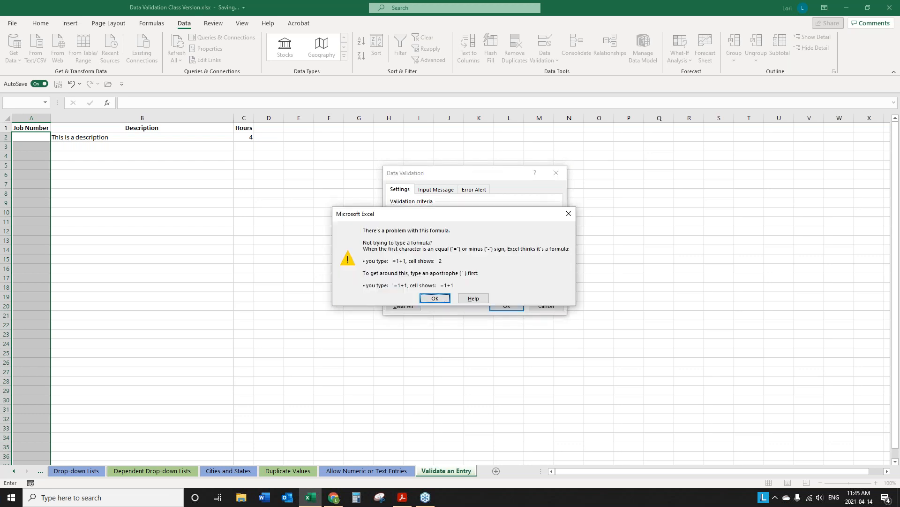
click(437, 301)
click(471, 259)
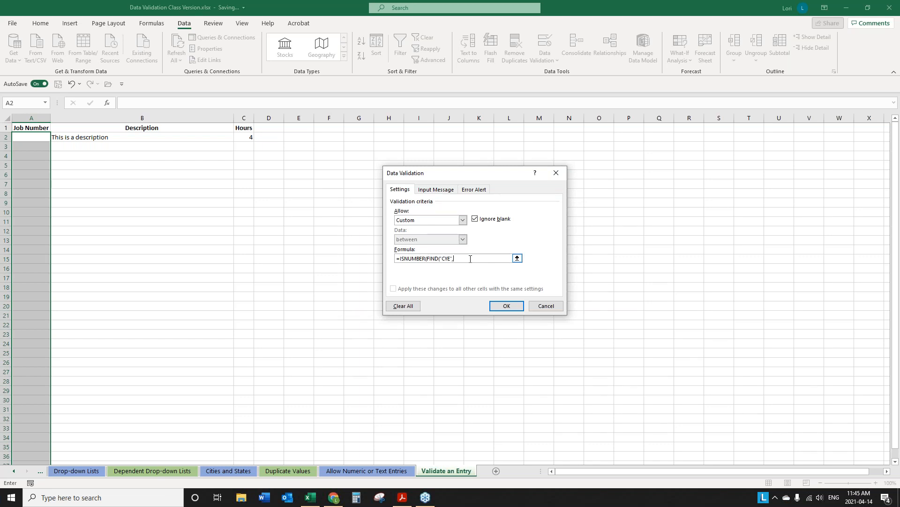
text(2))
Step: Add a Stop error alert titled Job Number with the message "The job numbers must contain CYE" and apply the validation
click(475, 189)
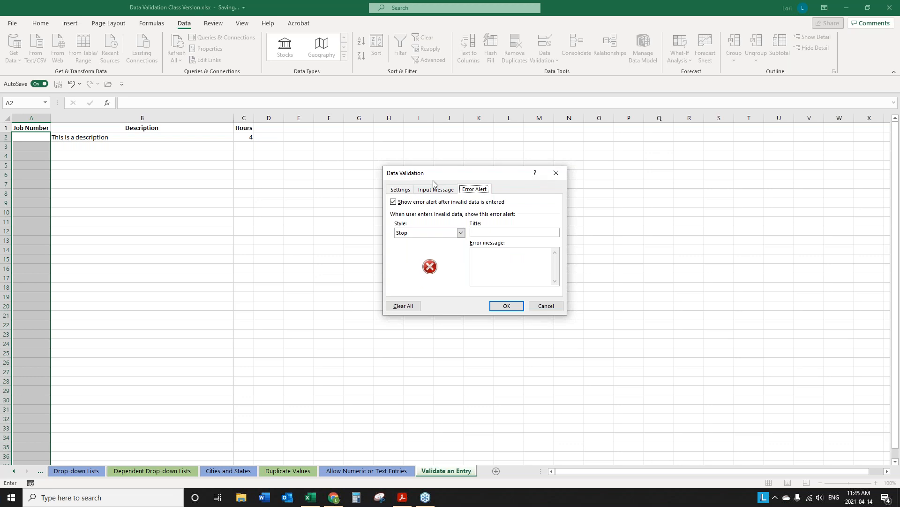
click(514, 233)
text(jOB nUMB)
key(shift+Home)
text(Job Number)
text(e job)
text( numbers mu)
text(st contain)
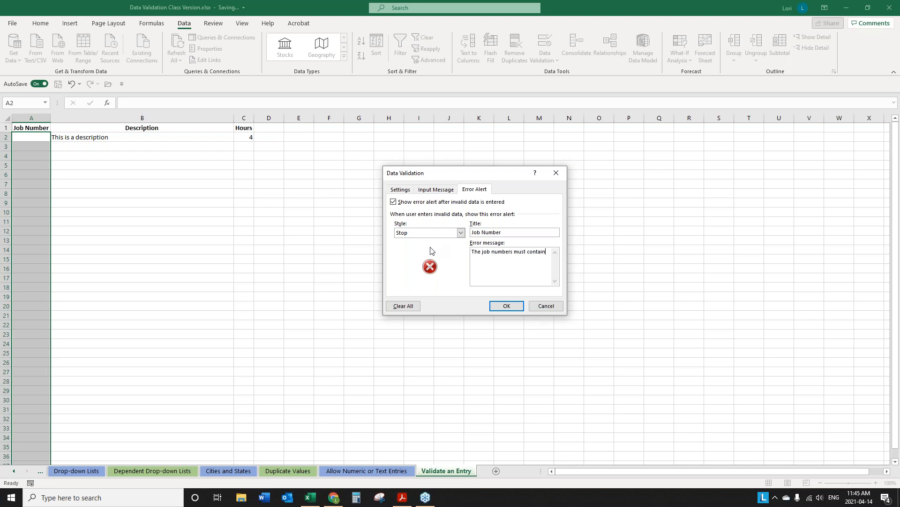
text( CYE)
click(506, 306)
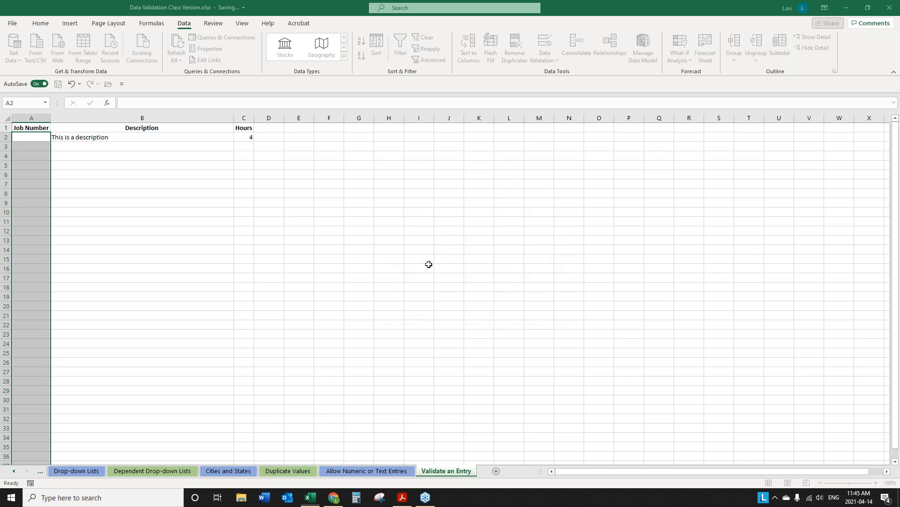
Step: Test the CYE rule by trying to enter 21-CYD-05-001 as the job number in A2
click(36, 141)
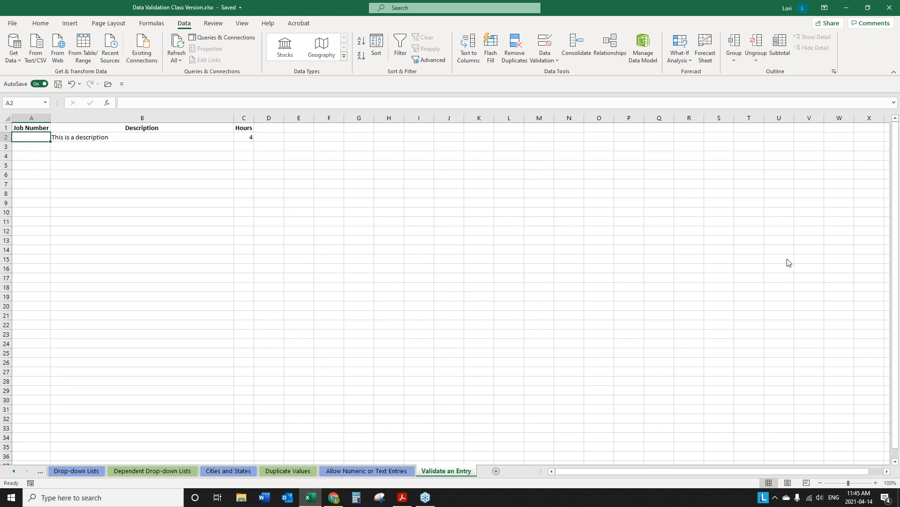
text(21)
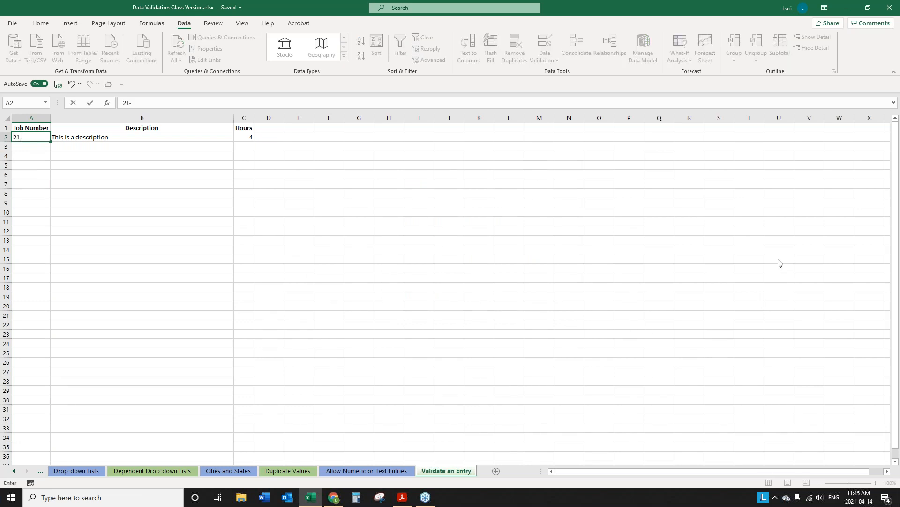
text(-cy)
key(BackSpace)
key(BackSpace)
text(CYD-05-001)
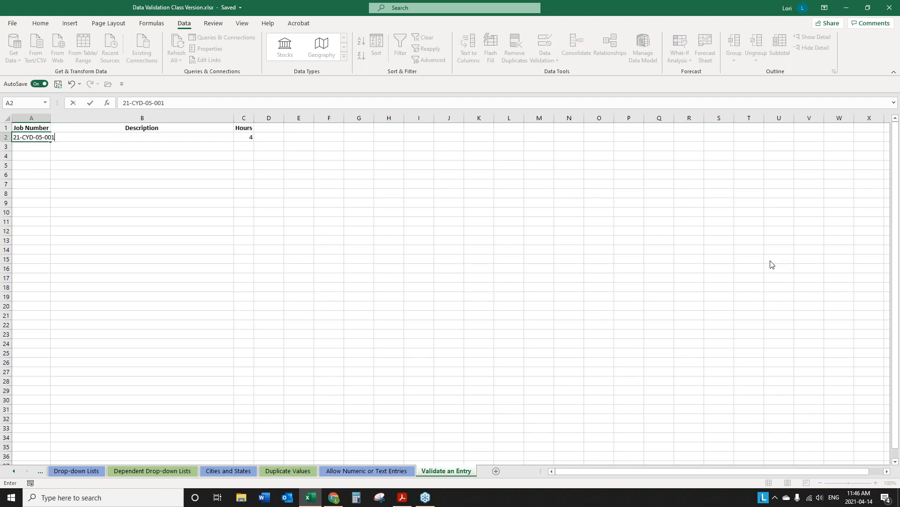
key(Return)
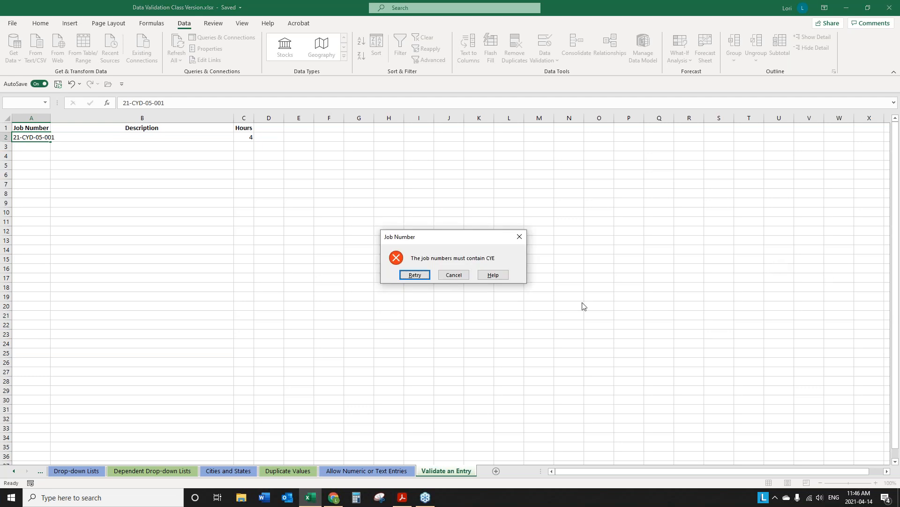
Step: Retry the rejected job number in A2, correcting it to 21-CYE-05-001
click(415, 275)
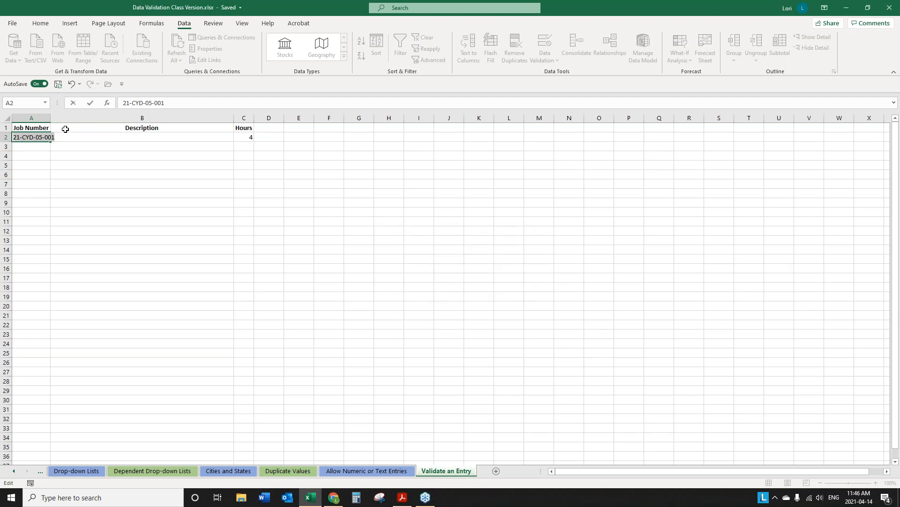
click(140, 102)
key(Delete)
text(E)
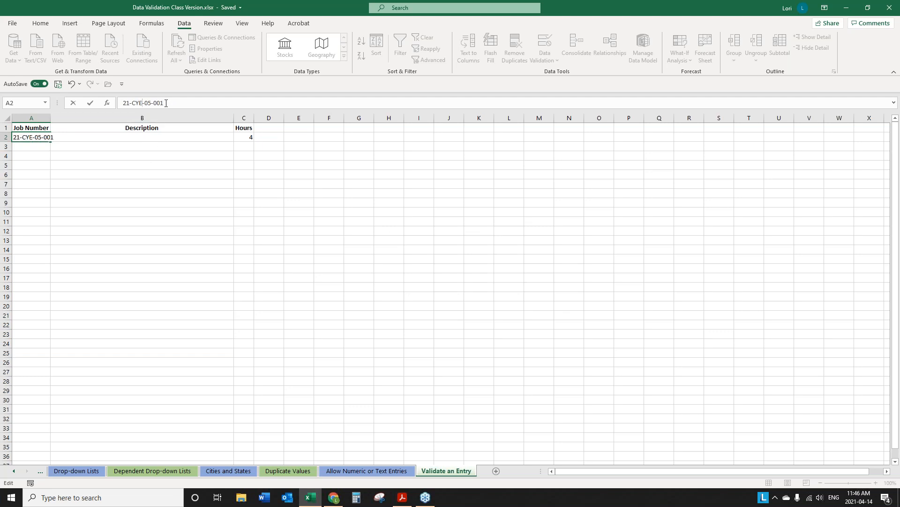
key(Return)
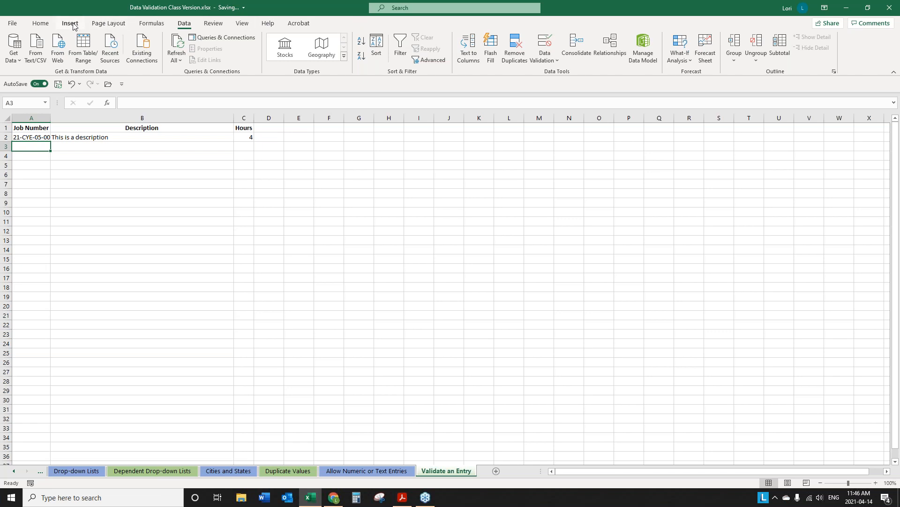
Step: Find and select all cells with data validation on the Validate an Entry sheet
click(46, 24)
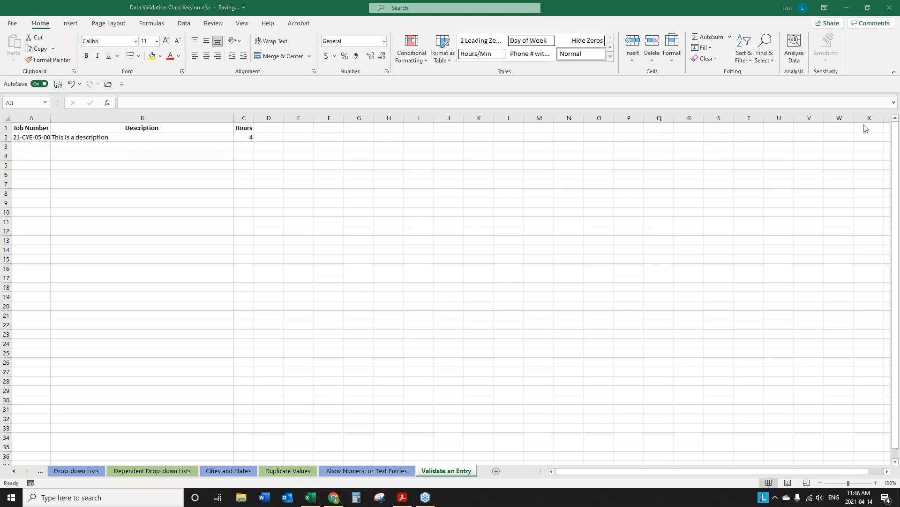
click(768, 61)
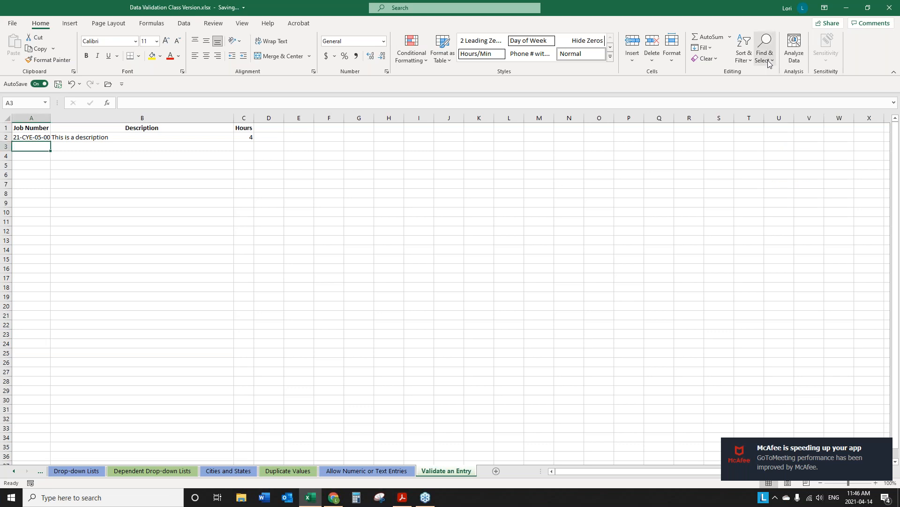
click(769, 62)
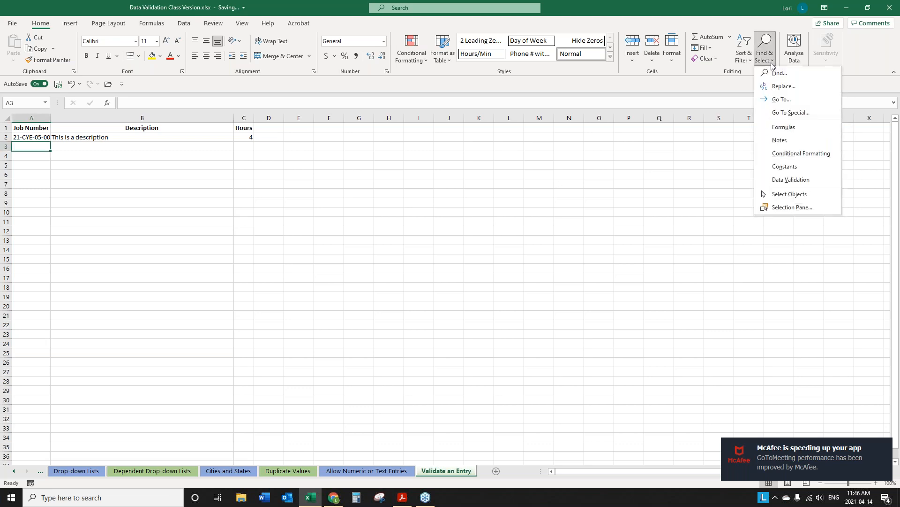
click(791, 180)
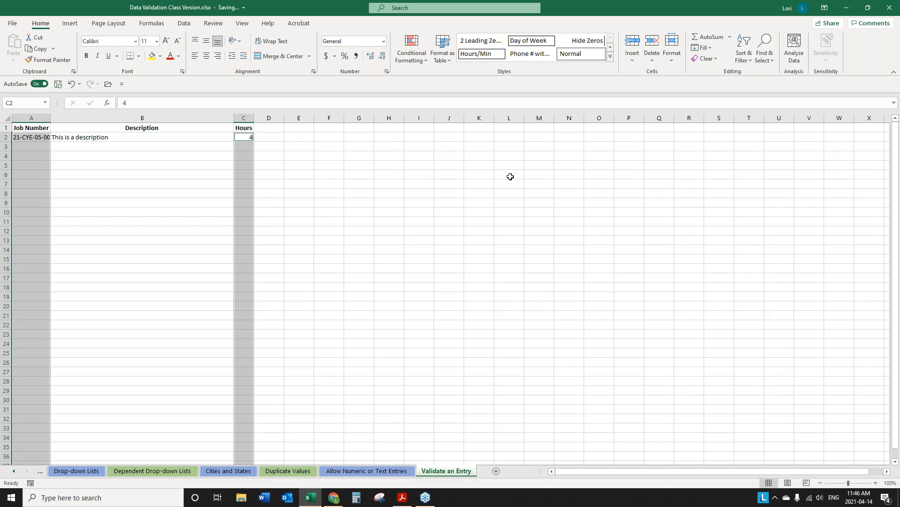
Step: Examine the data validation error alert applied to the Job Number column from A2 down, and close it without changes
click(29, 138)
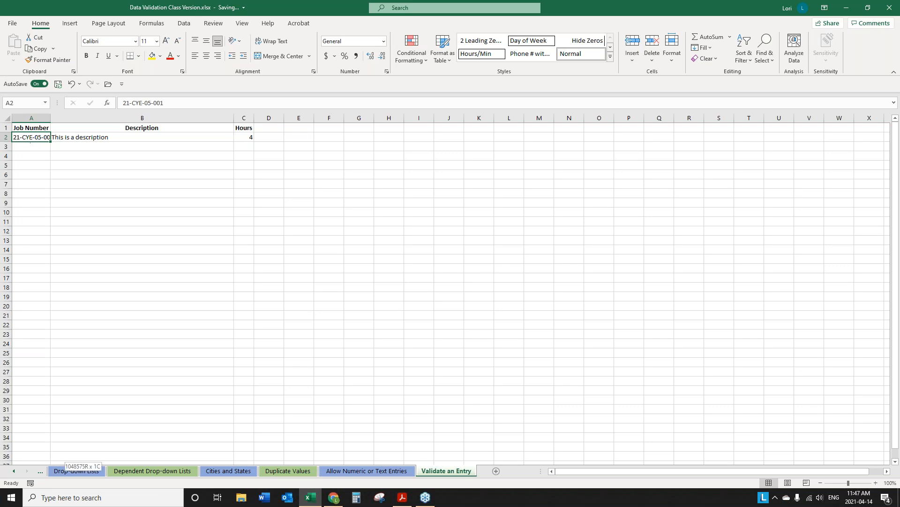
key(ctrl+shift+Down)
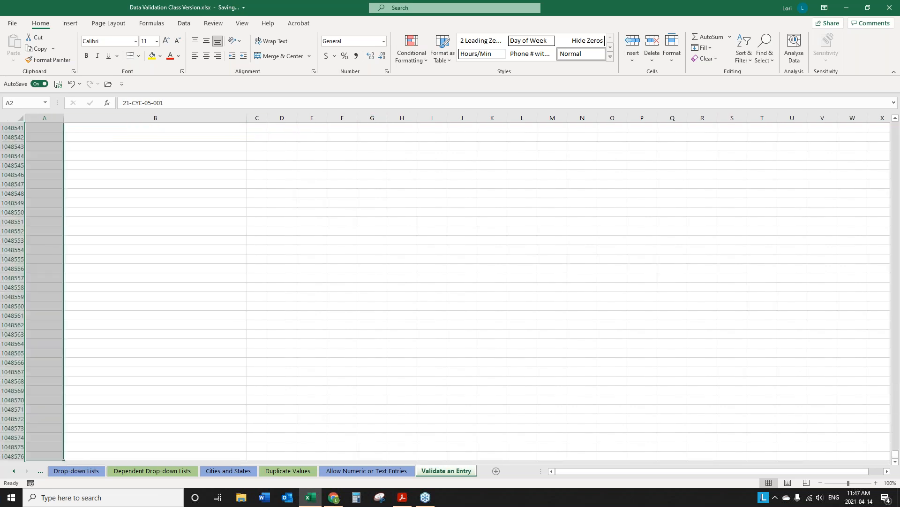
click(184, 23)
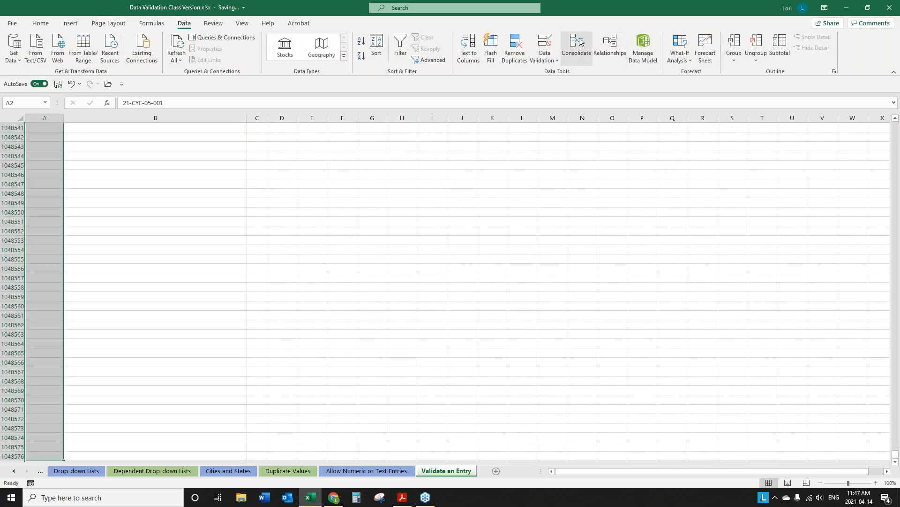
click(544, 40)
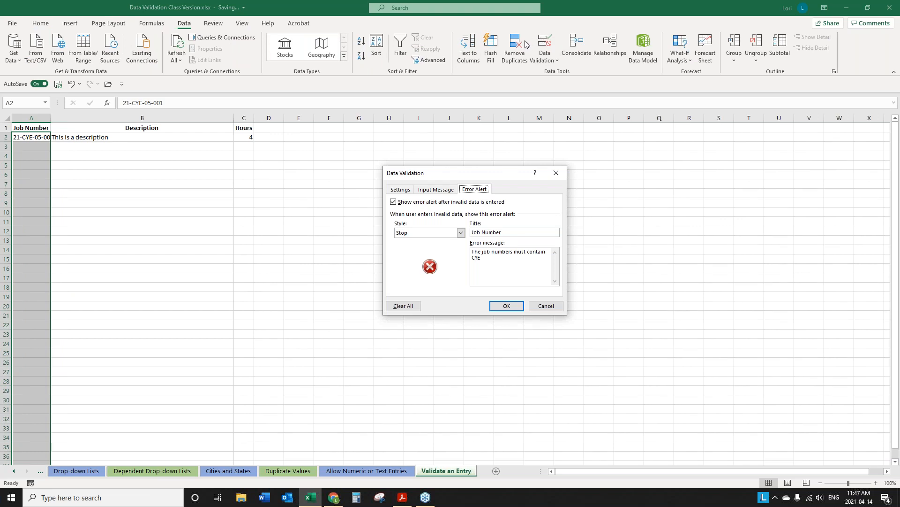
click(546, 307)
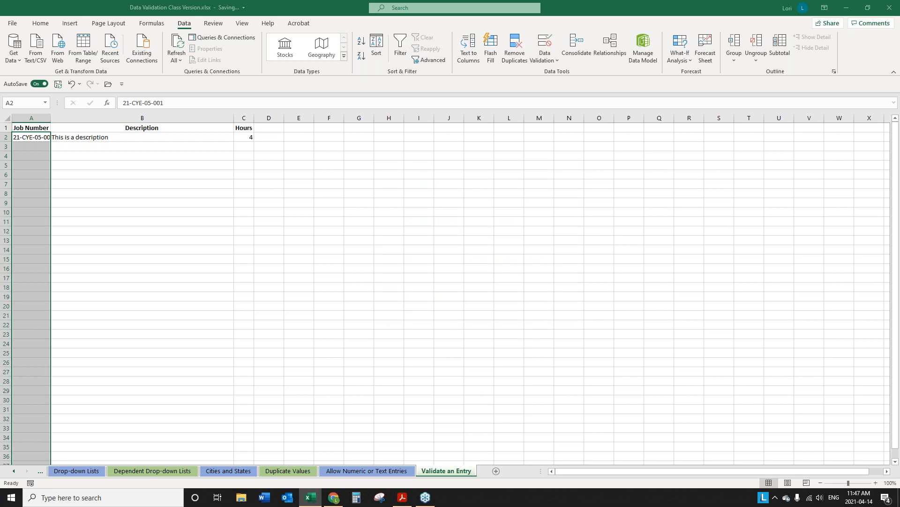
Step: Find and select all cells with data validation on the Duplicate Values sheet
click(281, 471)
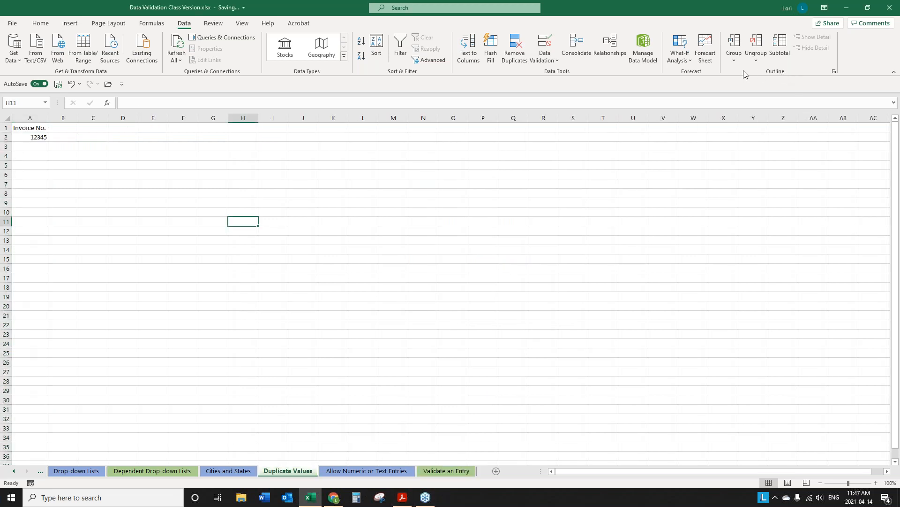
click(40, 23)
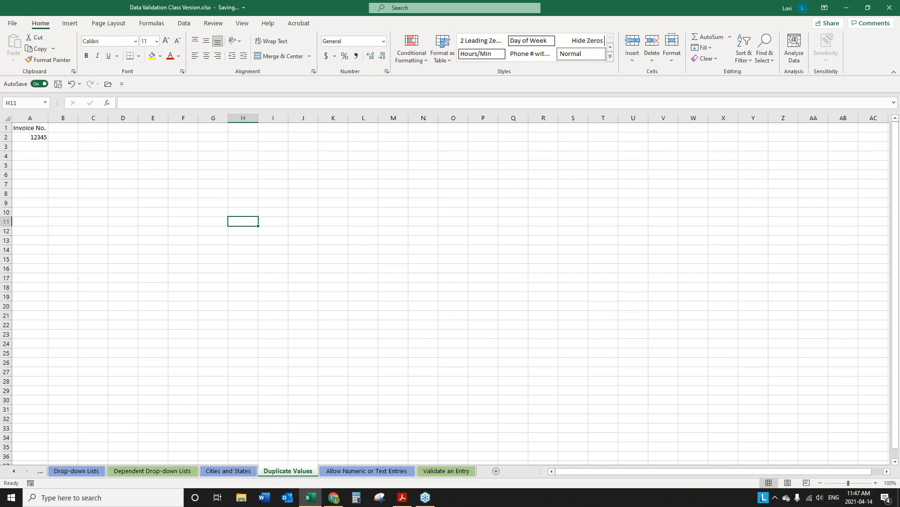
click(762, 60)
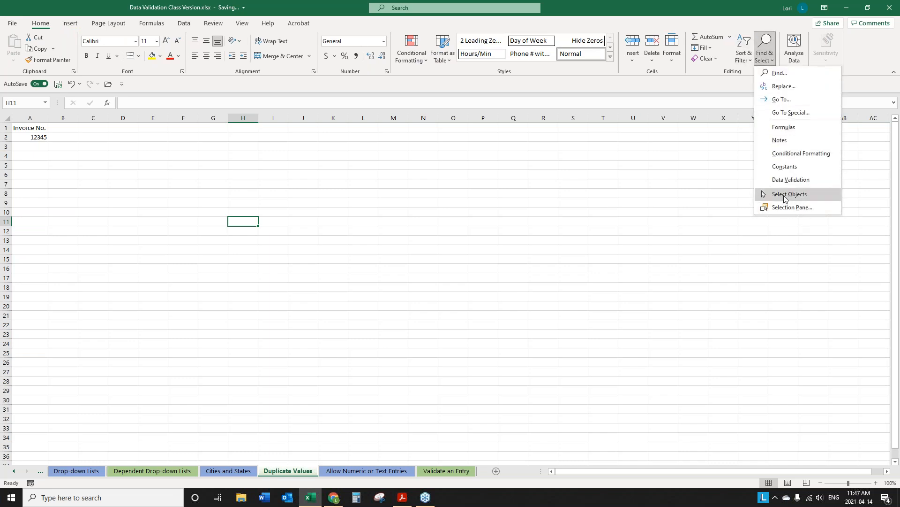
click(782, 180)
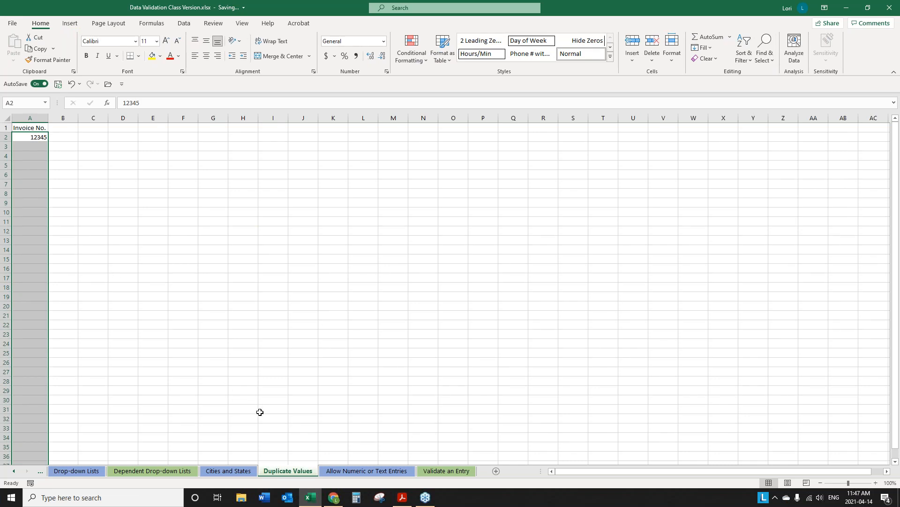
Step: Search the Cities and States sheet for cells containing data validation
click(170, 473)
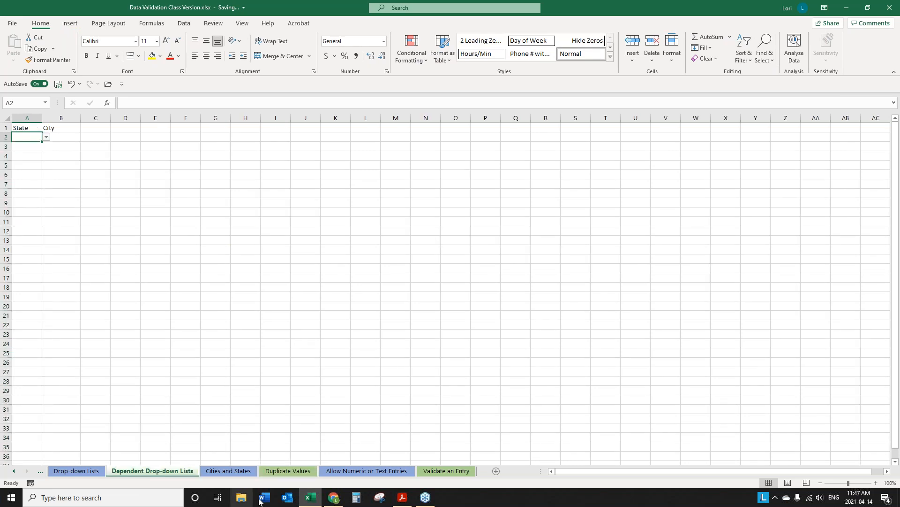
click(225, 470)
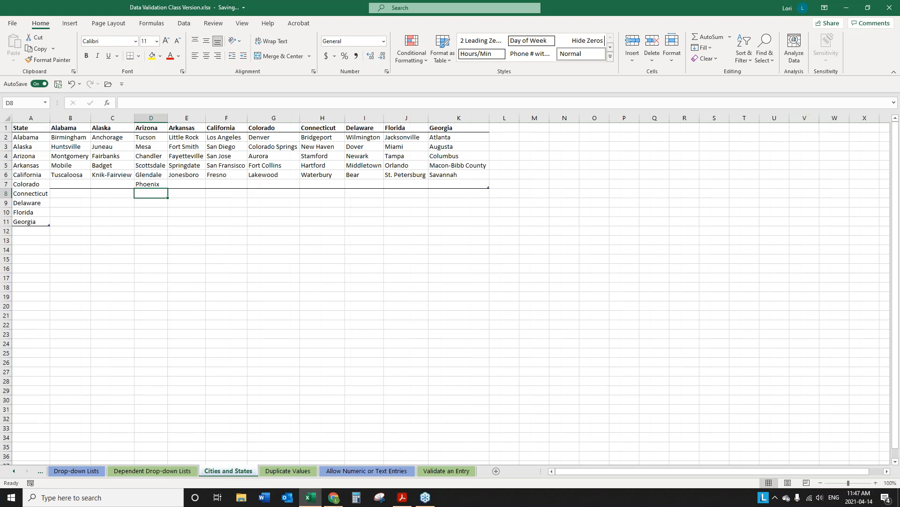
click(764, 51)
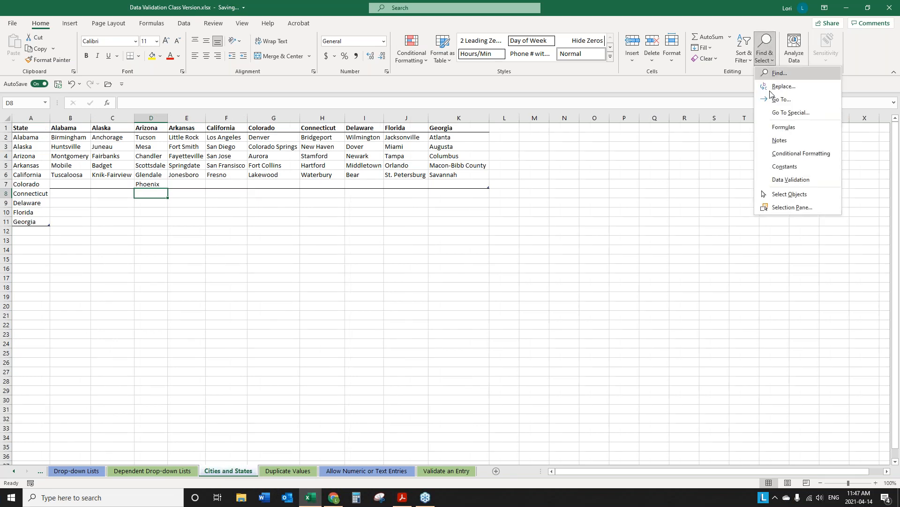
click(787, 183)
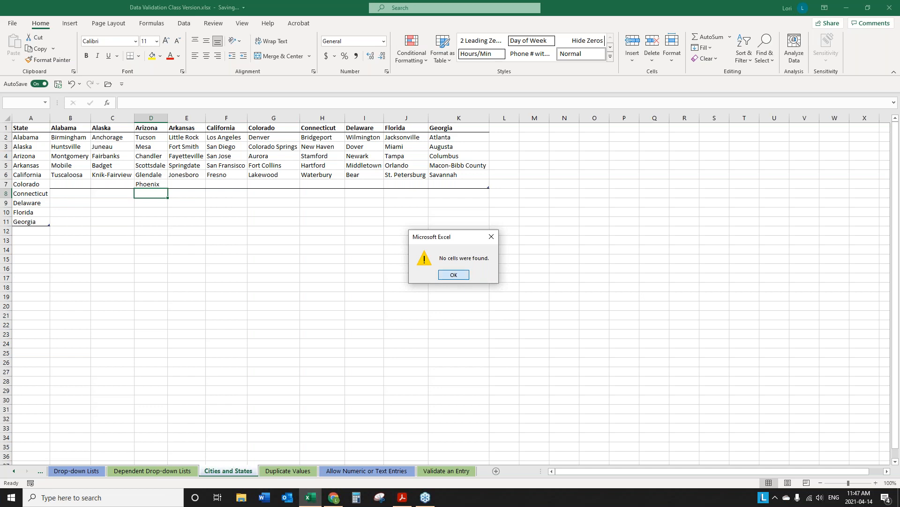
Step: Dismiss the search message on the Cities and States sheet and open the Allow Uppercase Entries Only sheet
click(453, 275)
click(458, 277)
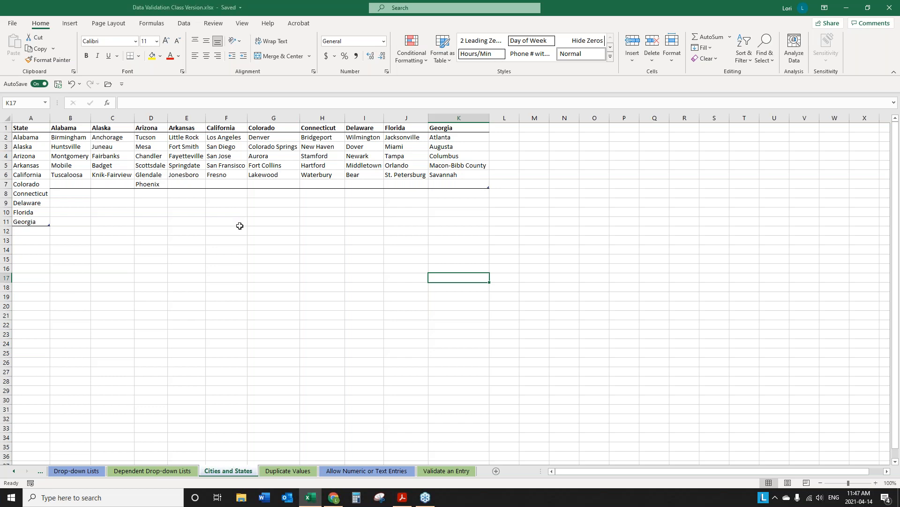
click(295, 220)
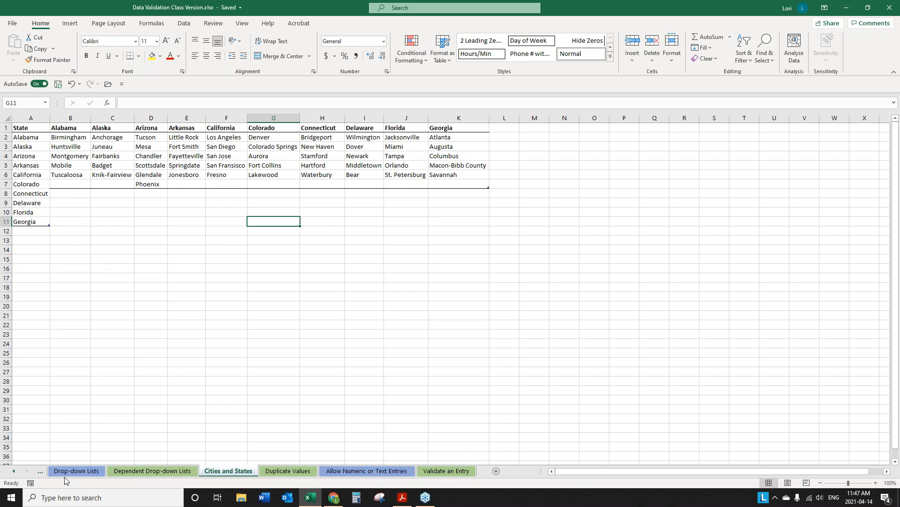
click(15, 472)
click(14, 472)
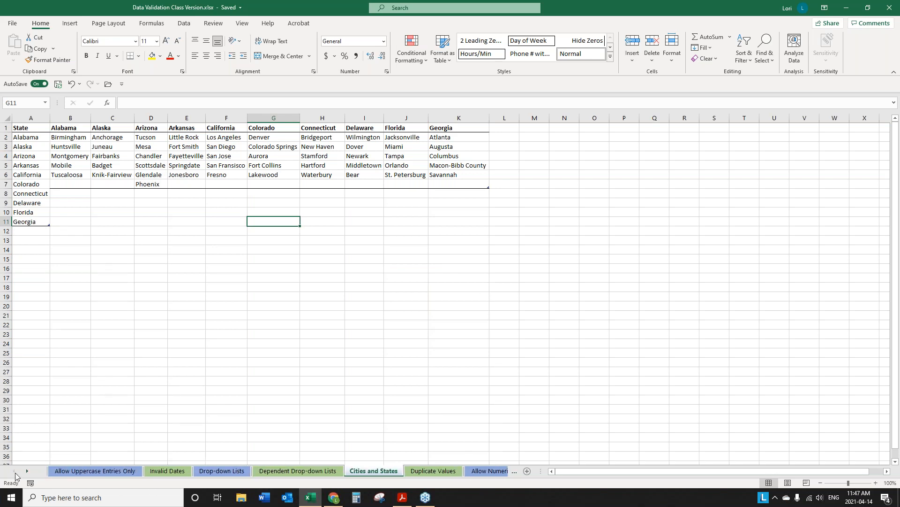
click(70, 470)
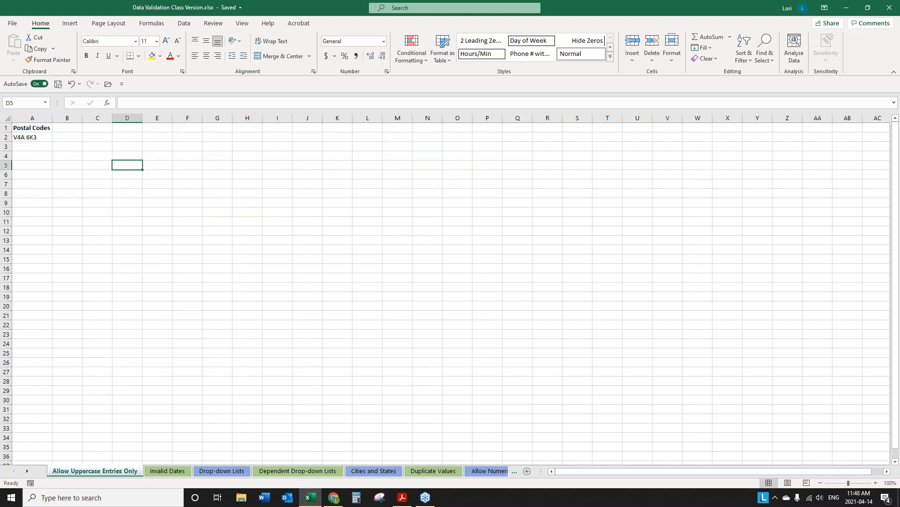
Step: Examine the data validation error alert applied to postal code cell A2, and close it without changes
click(37, 136)
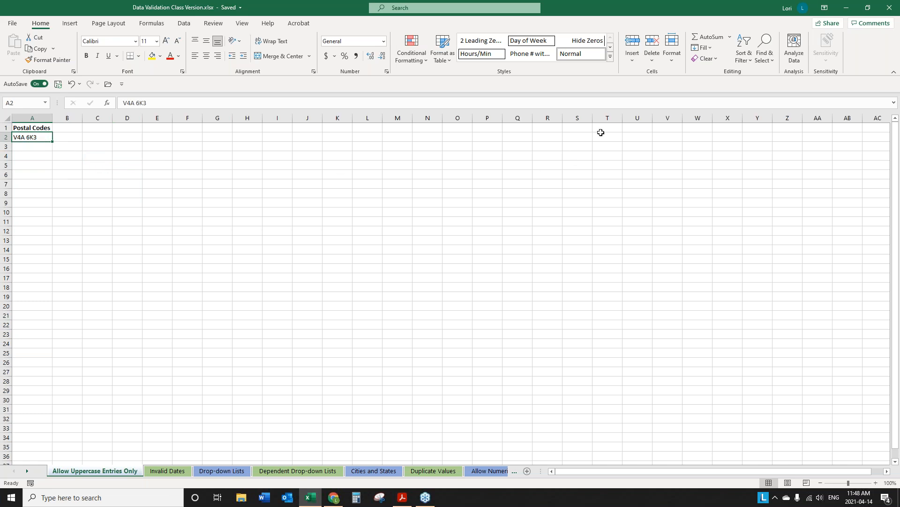
click(150, 25)
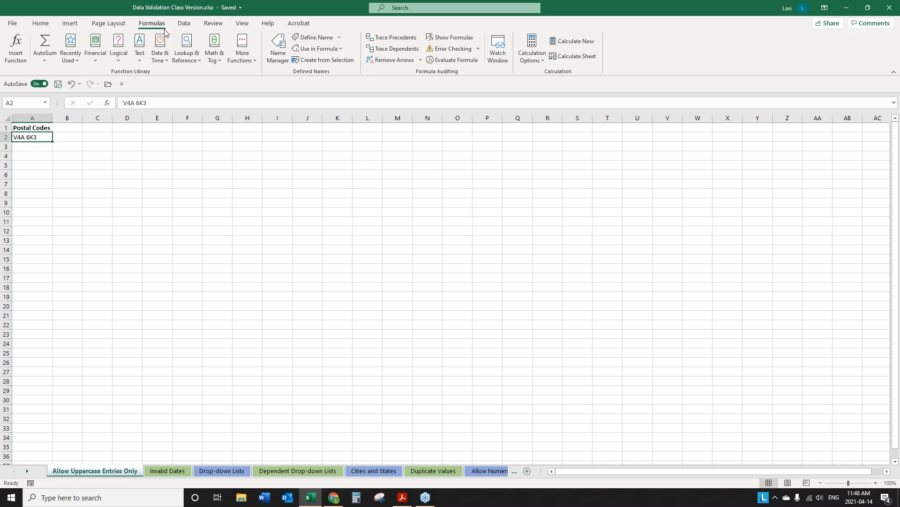
click(184, 24)
click(558, 44)
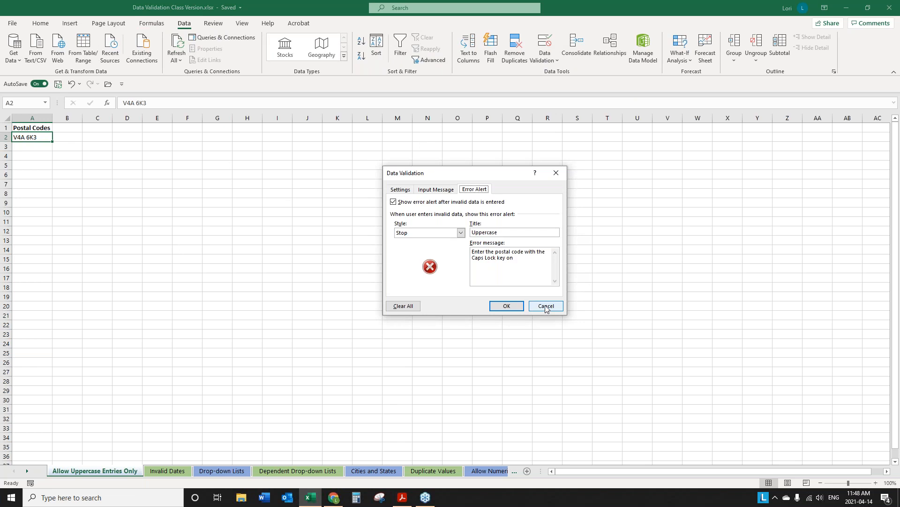
click(546, 306)
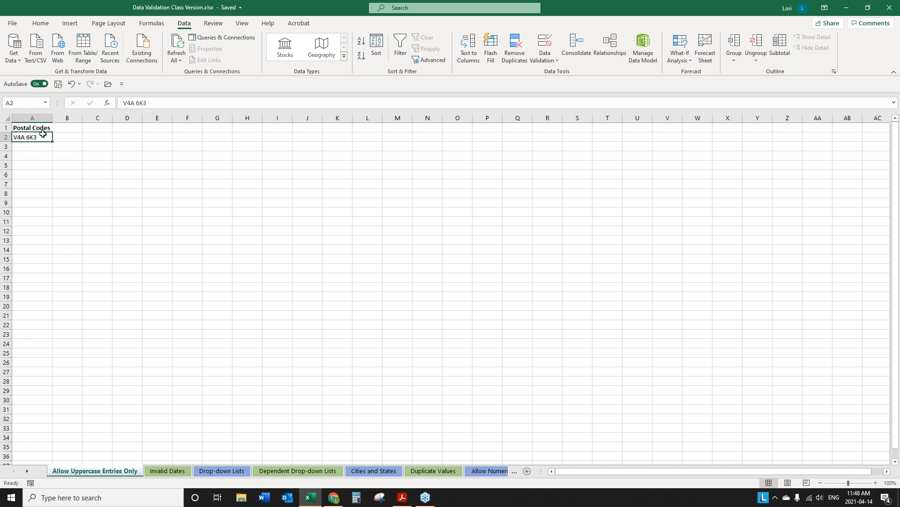
Step: Review the data validation settings for A1:A9 without extending the existing rule to the unvalidated cells, and cancel
click(25, 128)
drag(25, 130, 28, 202)
click(554, 43)
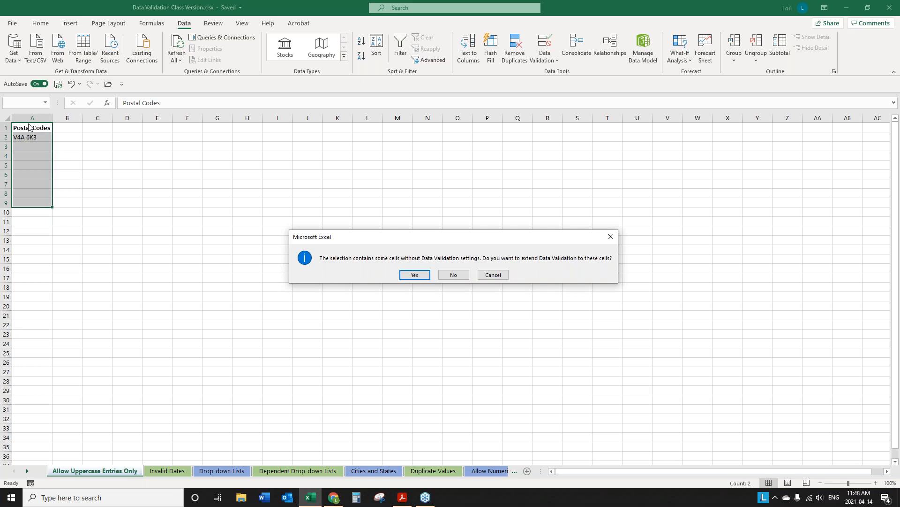
click(455, 275)
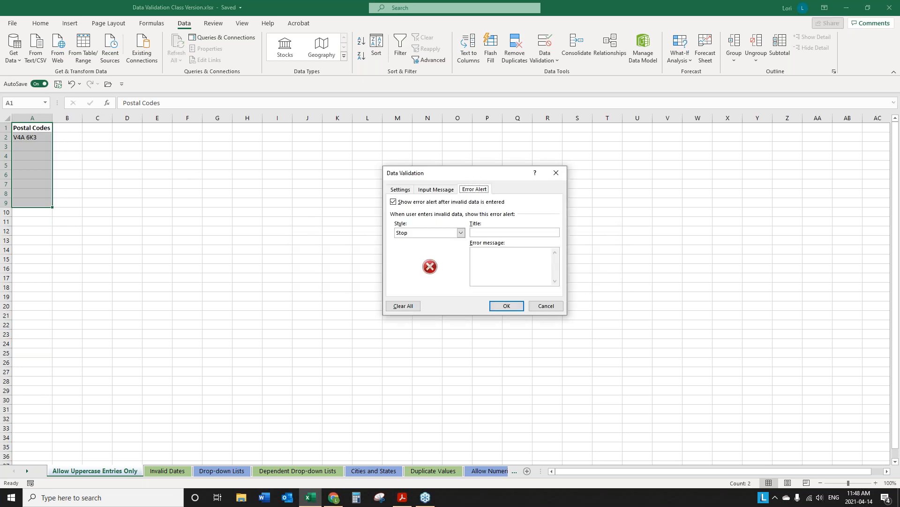
click(399, 189)
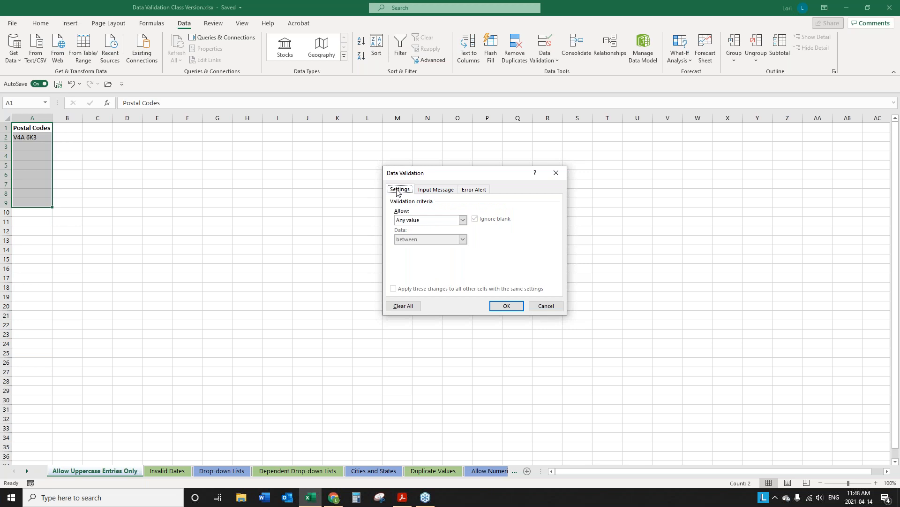
click(428, 190)
click(399, 189)
click(546, 306)
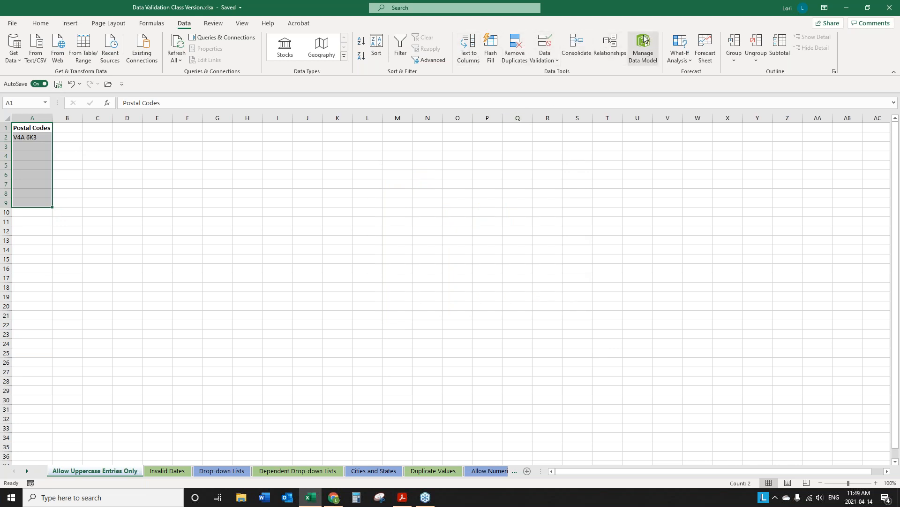
Step: Review the data validation for A1:A9 with the rule extended to all selected cells, and cancel without applying it
click(547, 42)
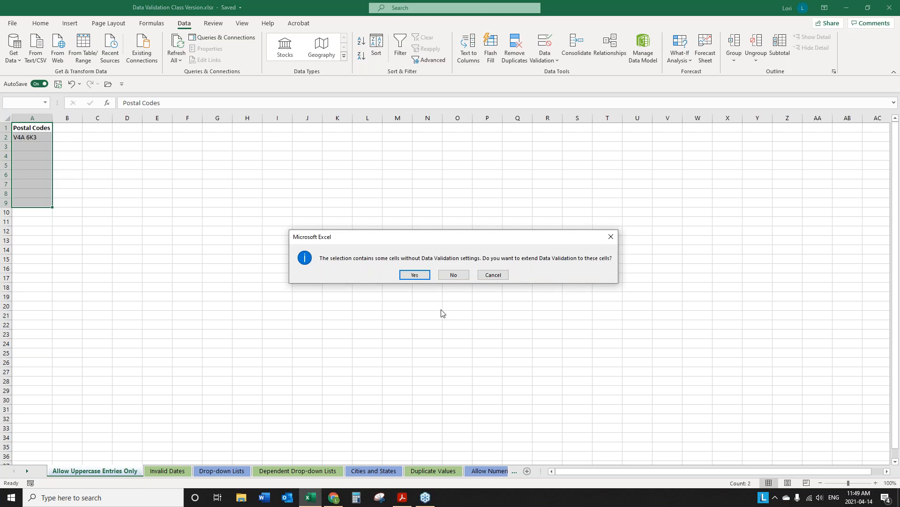
click(415, 275)
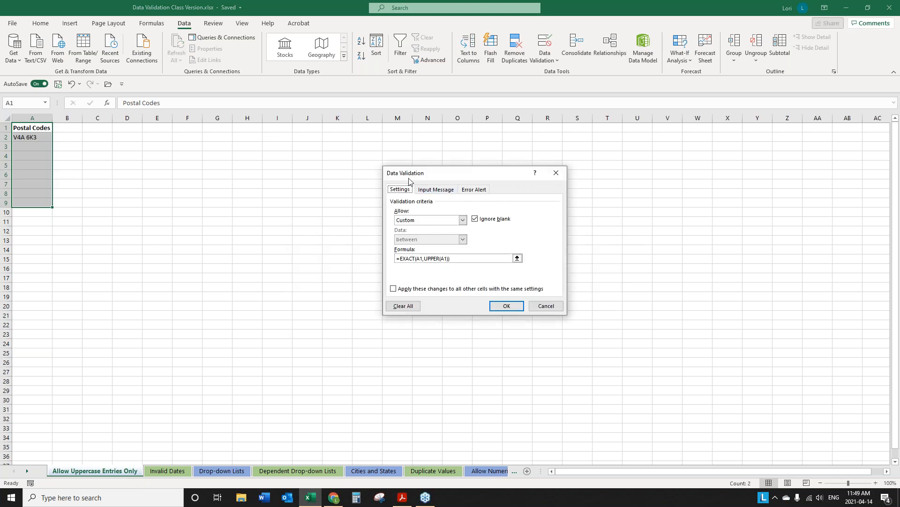
click(429, 189)
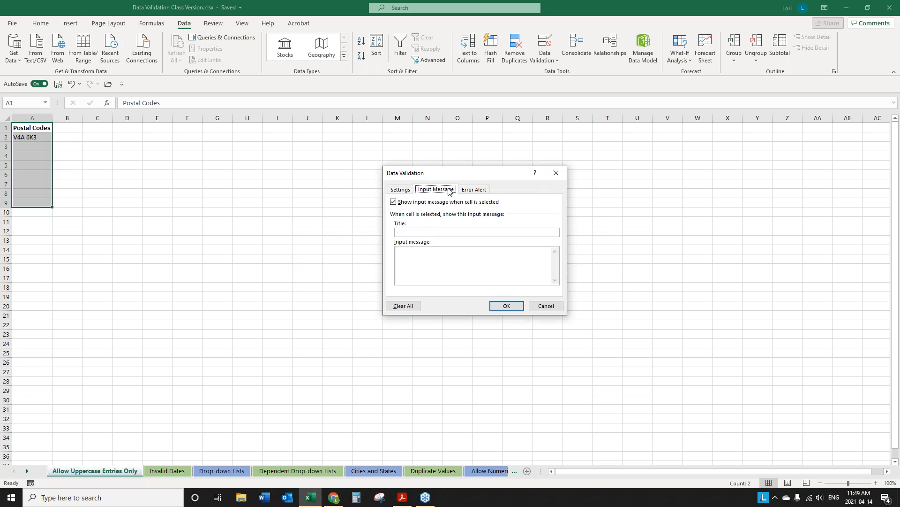
click(545, 305)
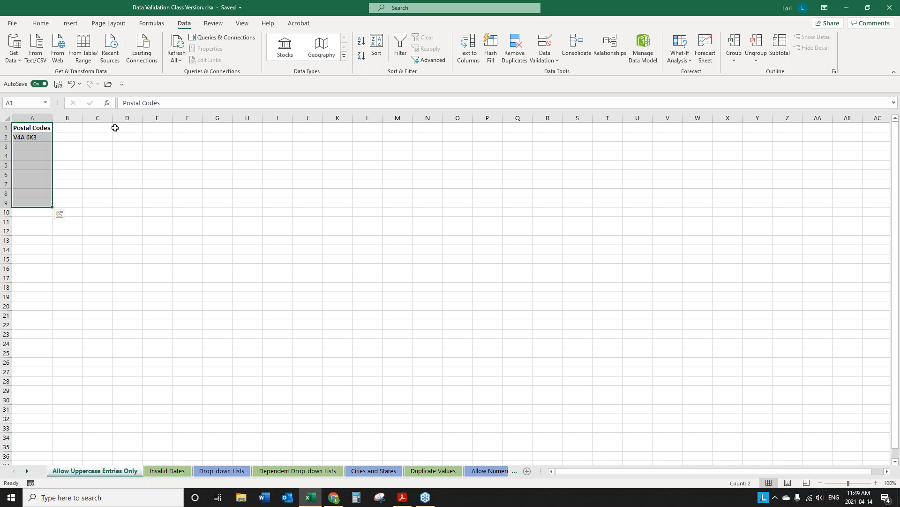
Step: Select the Postal Codes column from A2 to the sheet's last row, inspect its data validation input message, and cancel
drag(24, 139, 24, 185)
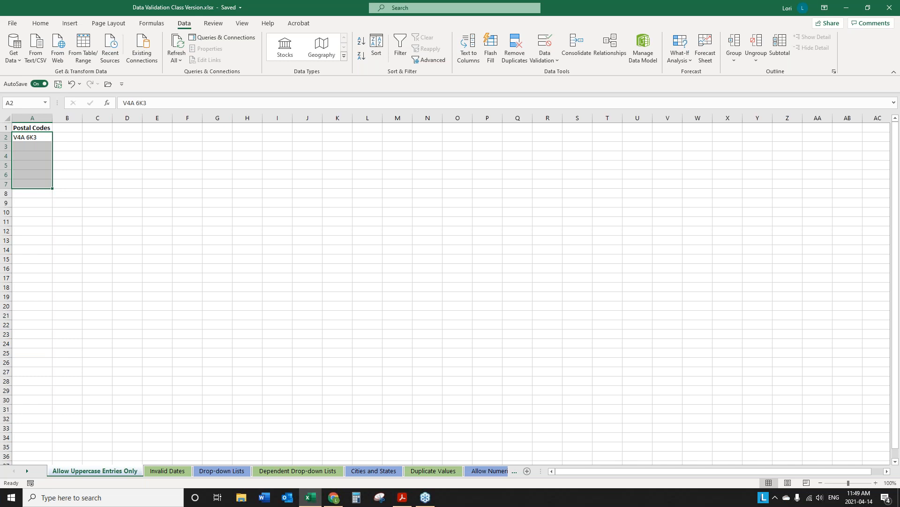
click(29, 127)
click(31, 137)
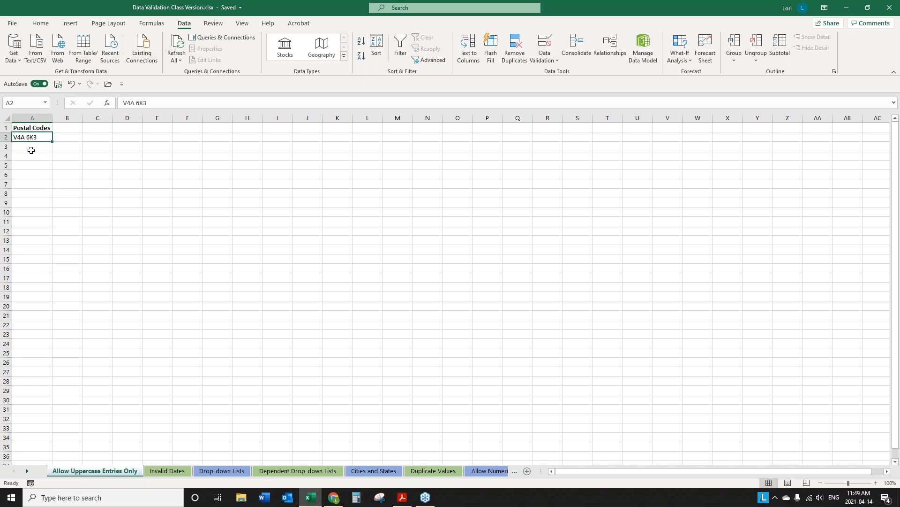
key(ctrl+shift+Down)
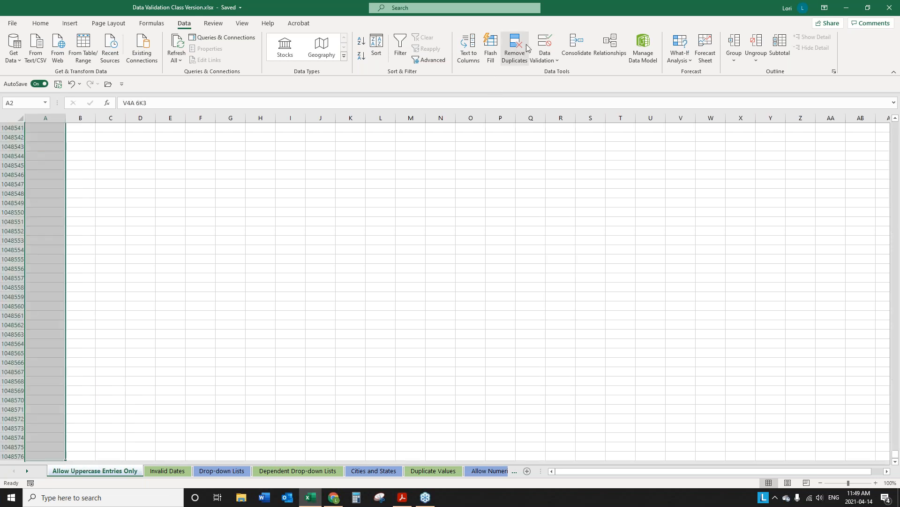
click(543, 41)
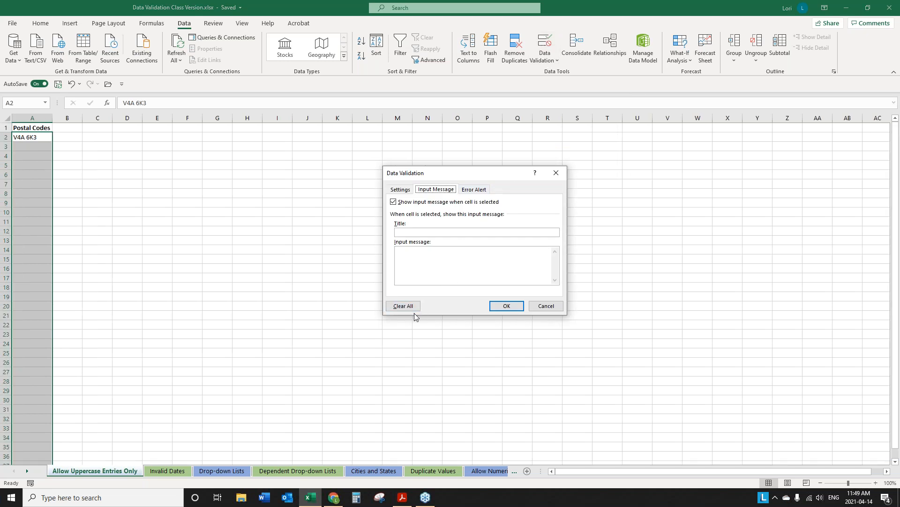
click(546, 306)
click(228, 299)
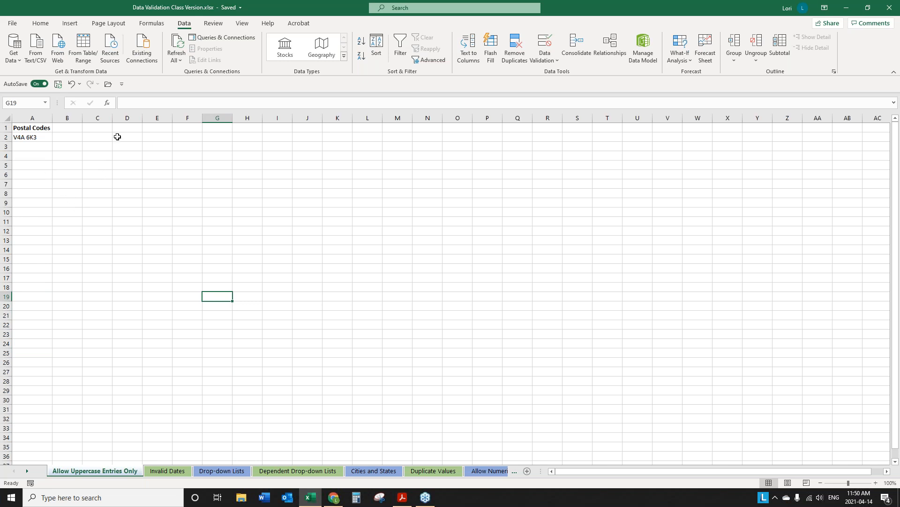
Step: Enter the heading Postal in C1 with the sample codes V4A 6K3 in C2 and T5R 3X6 in C3
click(97, 127)
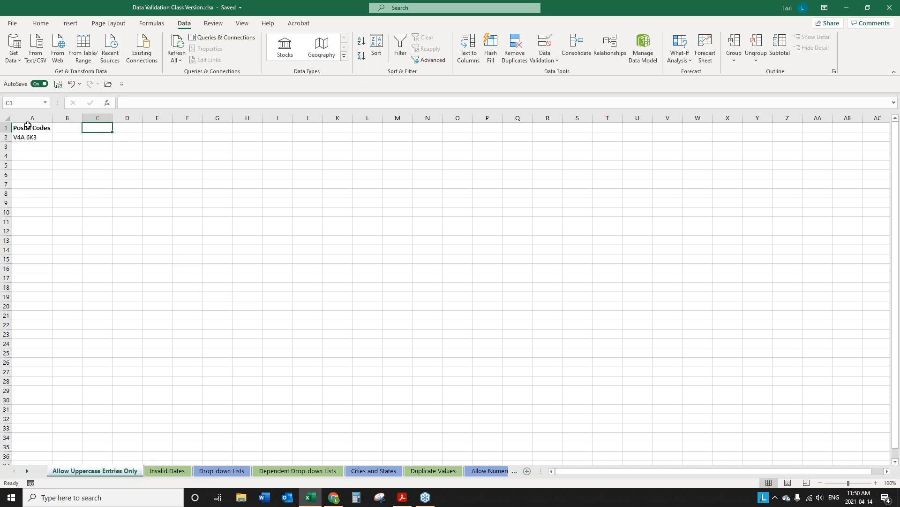
text(pOSTA)
key(BackSpace)
key(BackSpace)
key(BackSpace)
key(BackSpace)
key(BackSpace)
text(Posa)
key(BackSpace)
text(tal)
key(Return)
text(V4A 6K3)
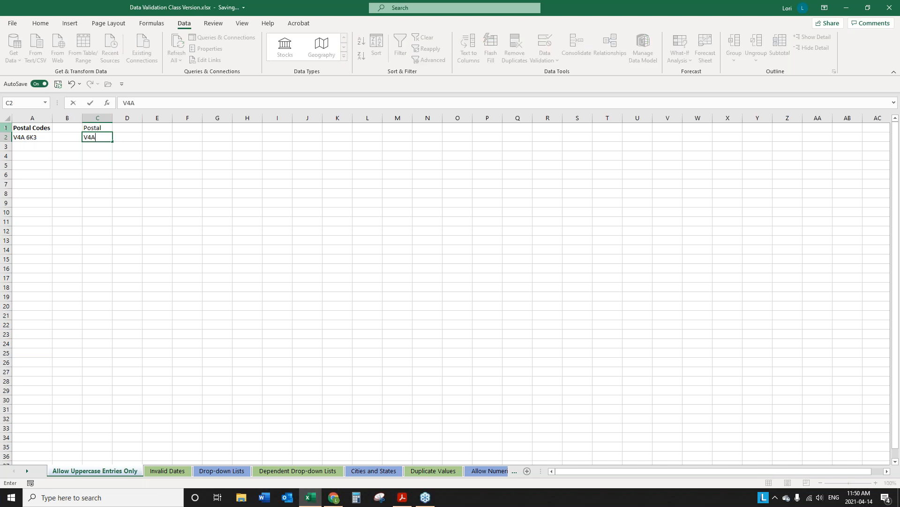
key(Return)
text(T5R)
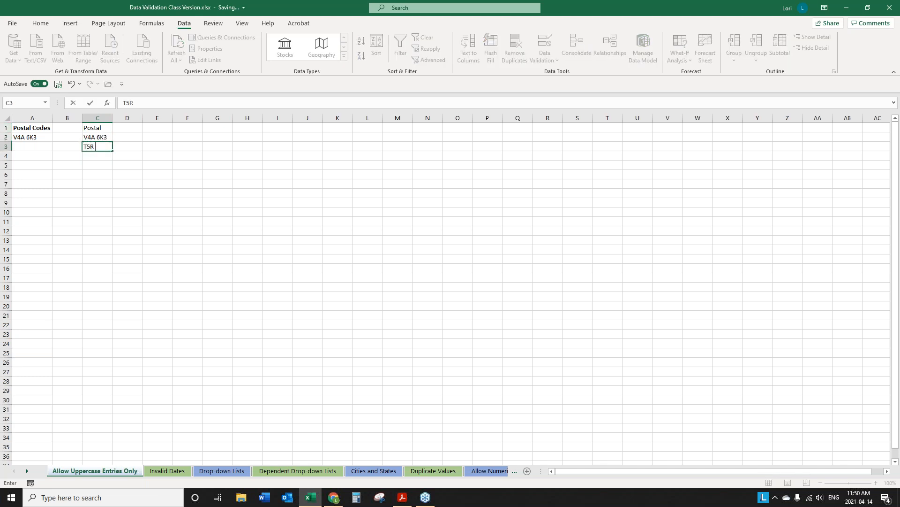
text( 3X6)
key(Return)
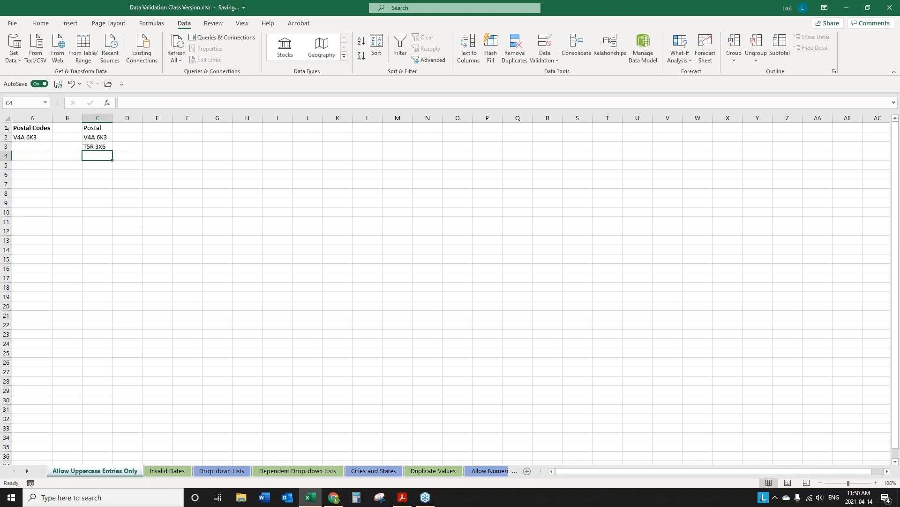
Step: Start a data validation rule for C2:C20 with Custom as the allowed entry type
click(98, 137)
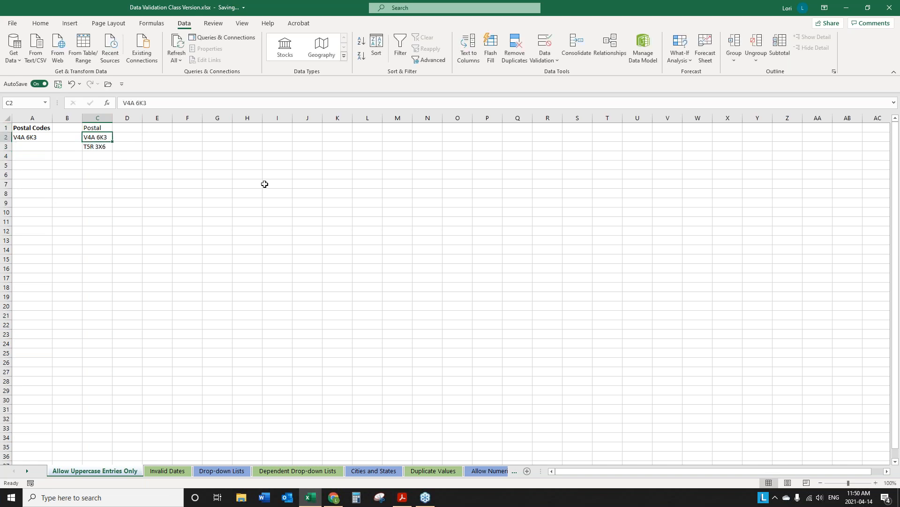
key(shift+Down)
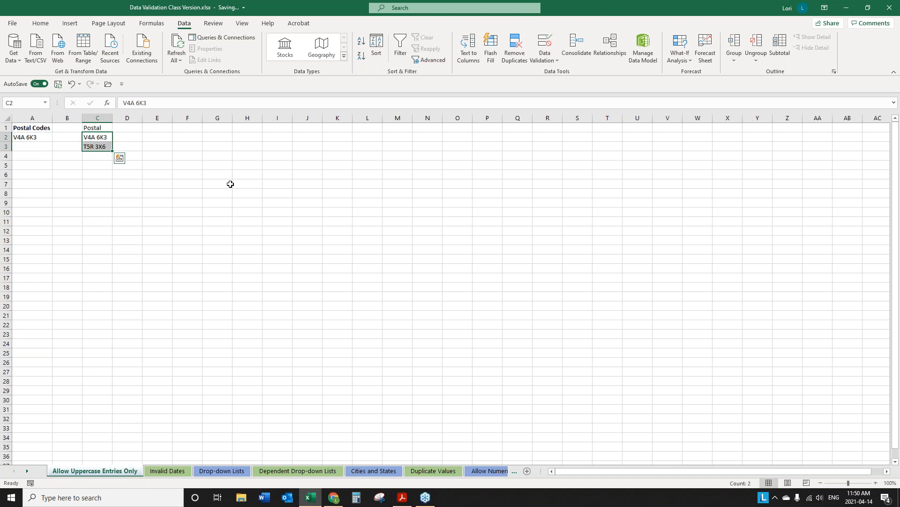
drag(99, 137, 100, 298)
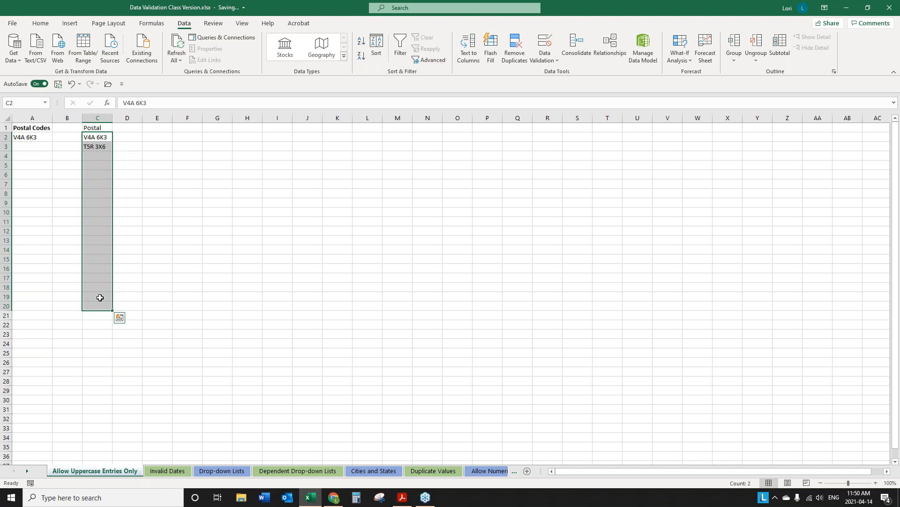
click(546, 44)
click(400, 189)
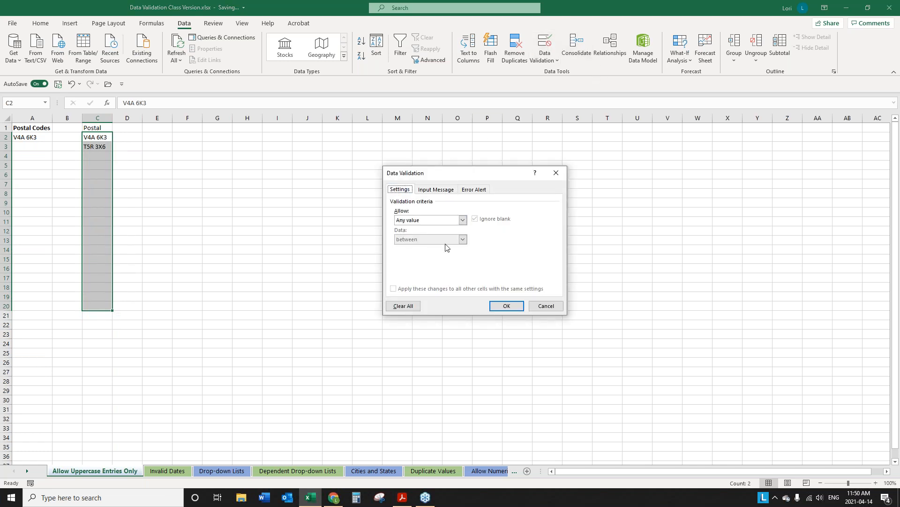
click(462, 220)
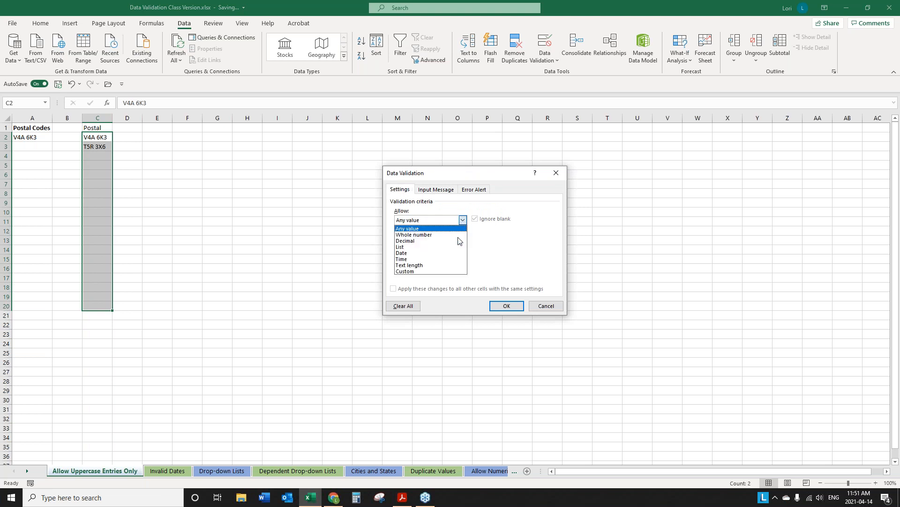
click(408, 271)
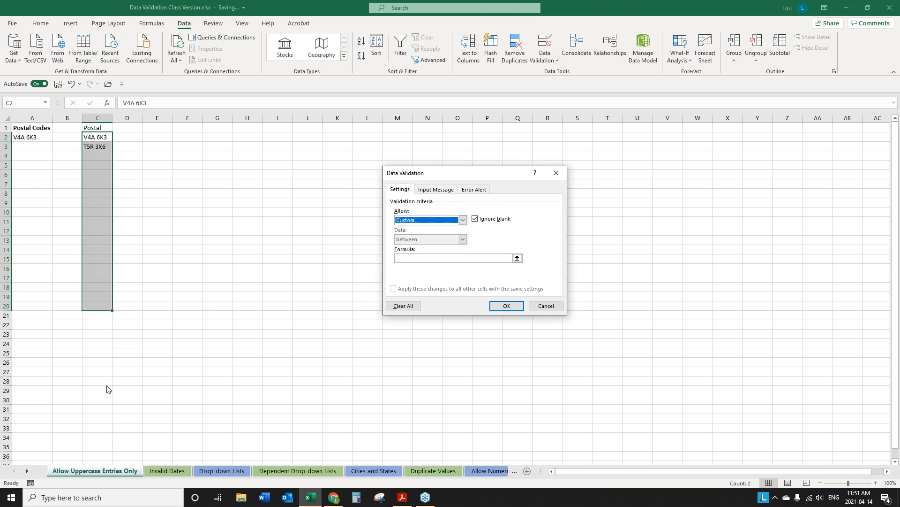
key(alt+Tab)
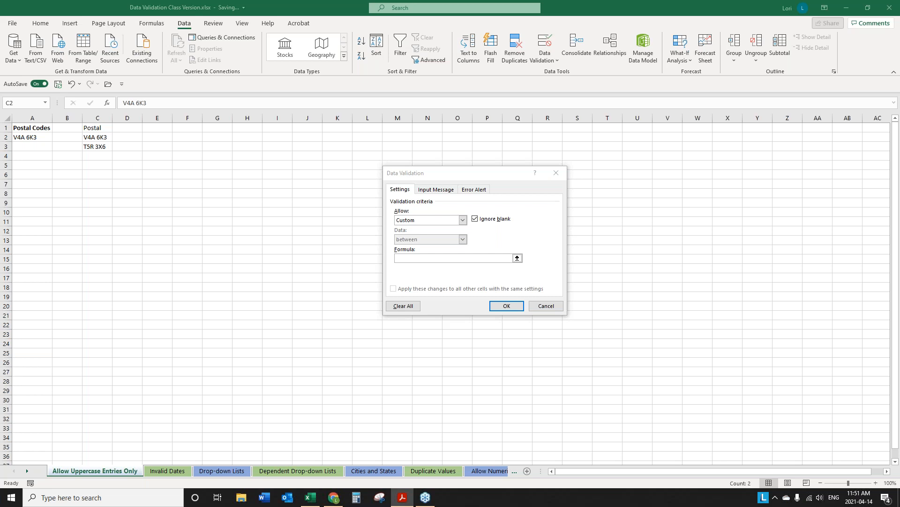
Step: Try to apply the custom validation formula =EXACT(C2,UPPER,C2)) to the Postal cells C2:C20
click(402, 258)
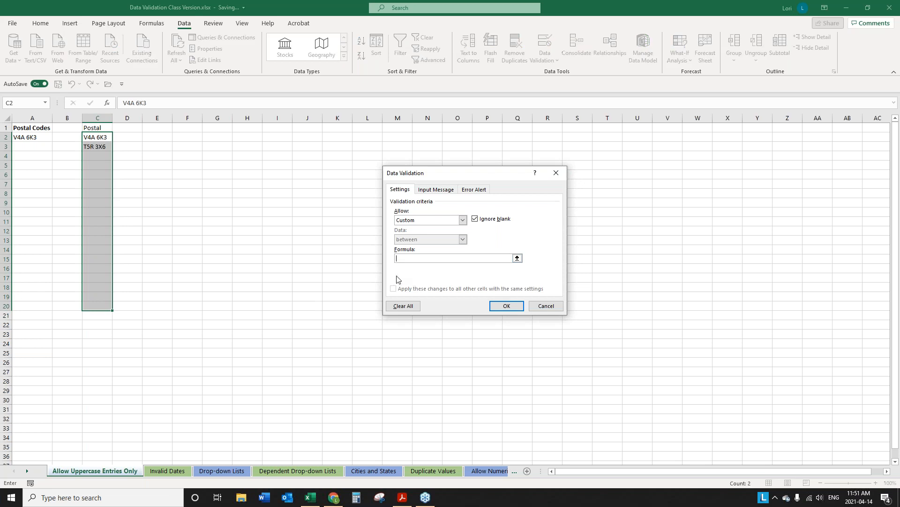
text(=EXC)
key(BackSpace)
text(ACT)
text((C)
text(2,)
text(UPPD)
text(ER)
text(,C2))
text())
click(505, 306)
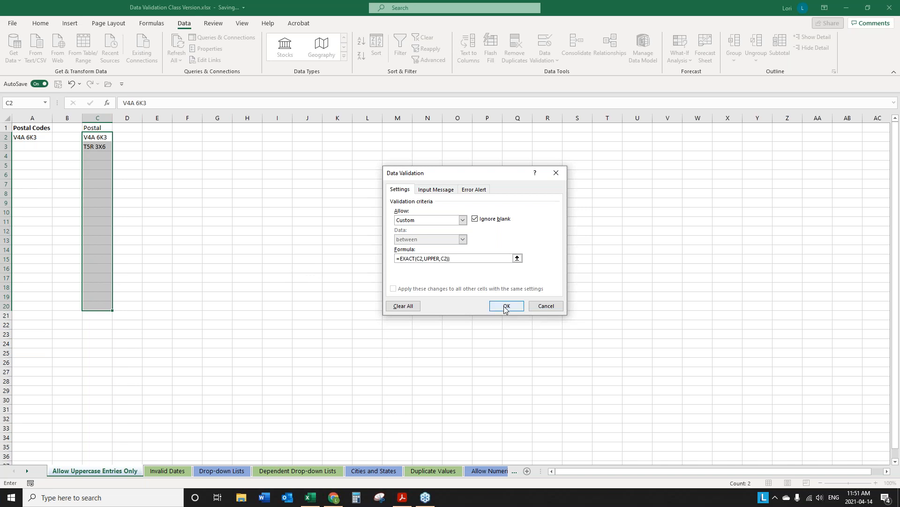
click(447, 300)
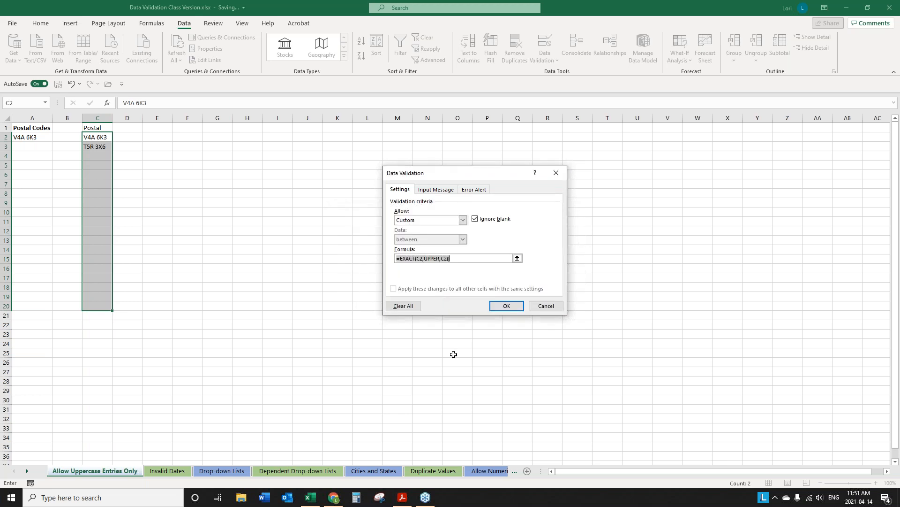
Step: Try once more to apply the same custom EXACT/UPPER validation formula to the Postal cells
click(462, 258)
click(505, 306)
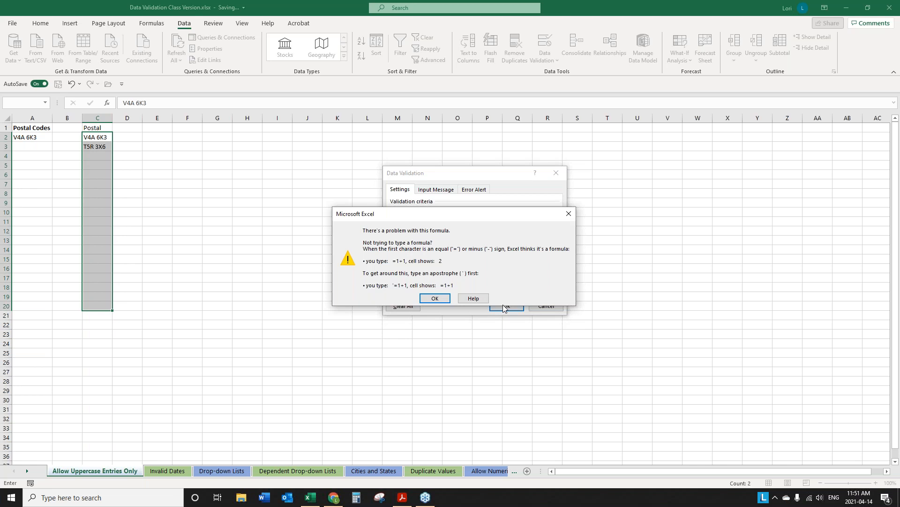
click(434, 297)
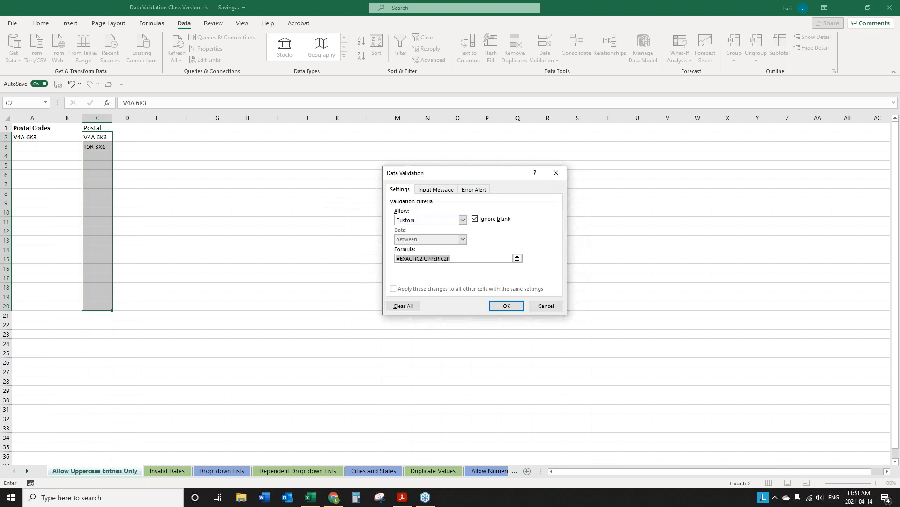
Step: Replace the custom validation formula for the Postal cells with =EXACT(A2,UPPER(A2))
key(alt+Tab)
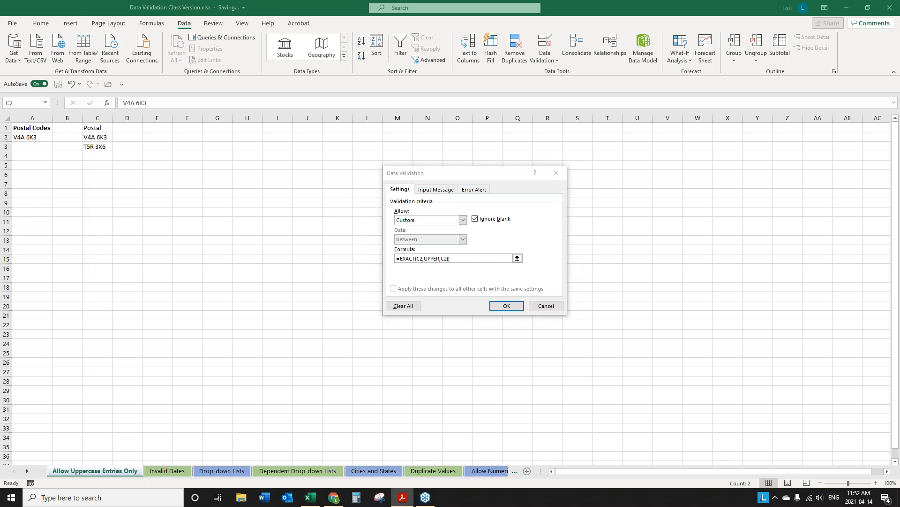
click(457, 257)
drag(458, 257, 336, 249)
text(=EXACT(A2,UPPER(A2)))
Step: Change both cell references so the validation formula reads =EXACT(C2,UPPER(C2)), and apply the rule to C2:C20
click(419, 259)
key(BackSpace)
text(c)
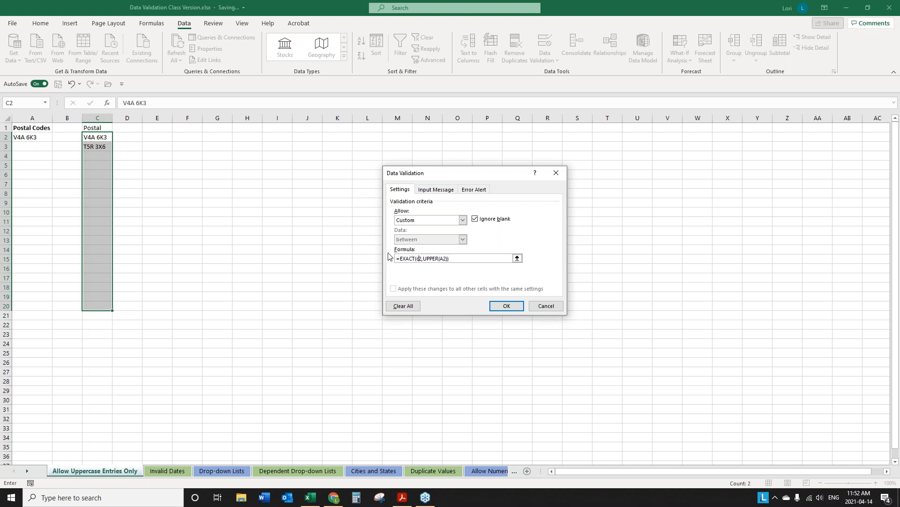
key(BackSpace)
text(C)
key(Right)
key(Right)
key(Right)
key(BackSpace)
key(BackSpace)
click(444, 258)
key(BackSpace)
text(C)
click(508, 309)
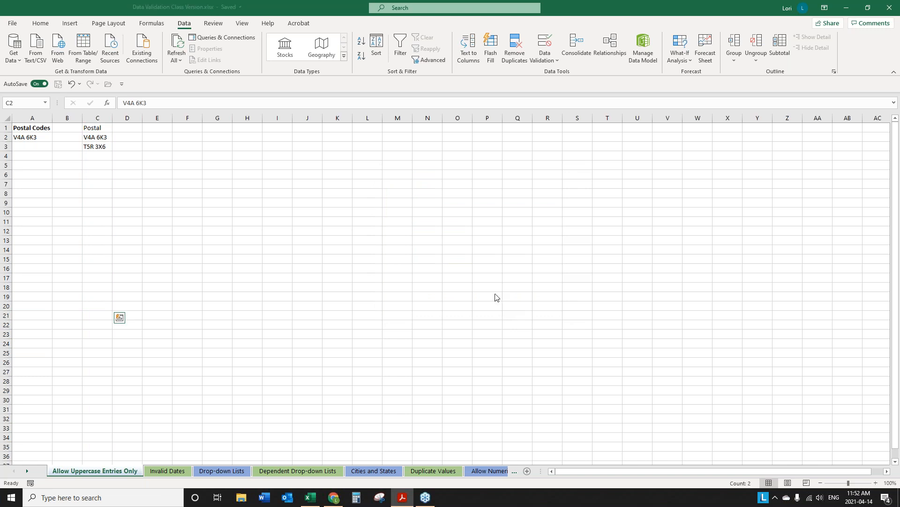
click(97, 137)
click(97, 156)
click(101, 138)
click(97, 153)
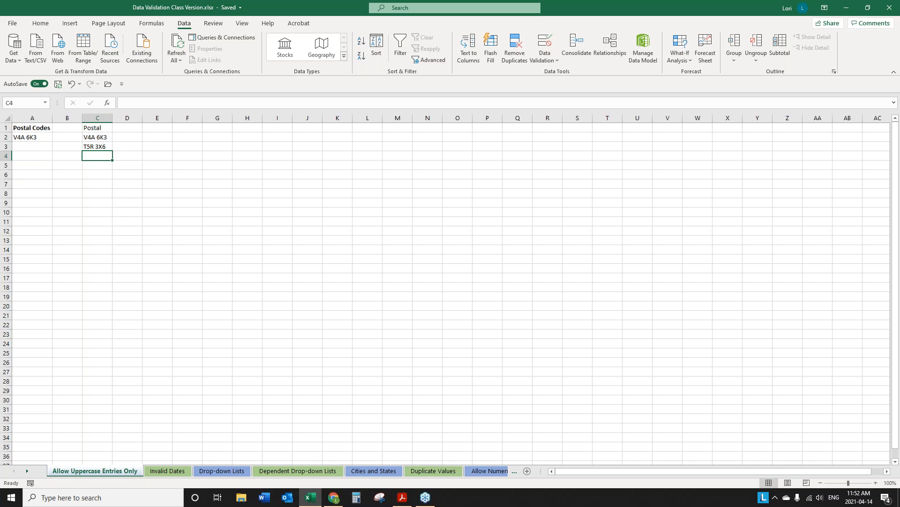
Step: Open the Allow Numeric or Text Entries sheet and look over its Numeric and Text columns
click(449, 471)
click(474, 471)
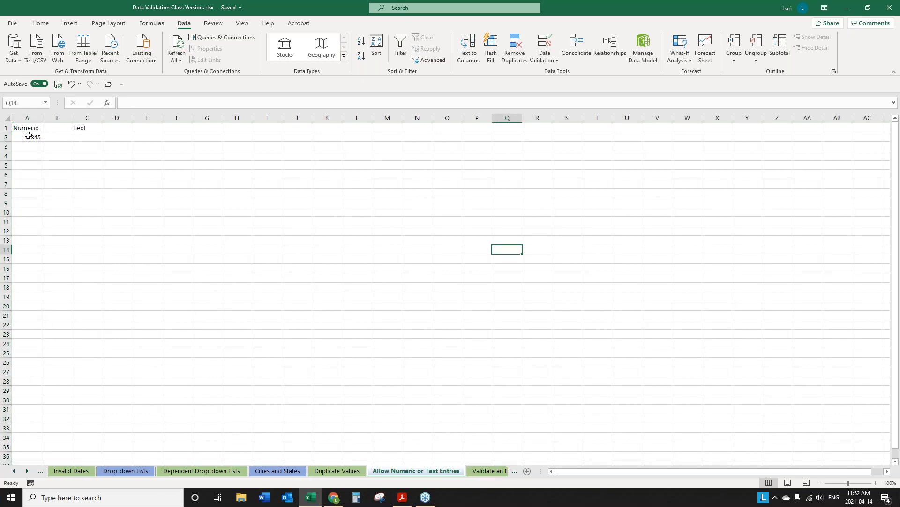
click(28, 136)
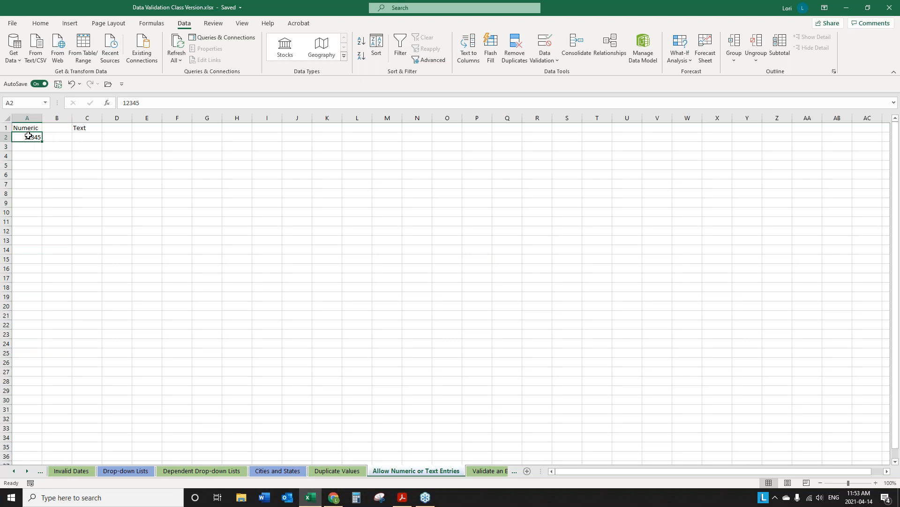
click(97, 139)
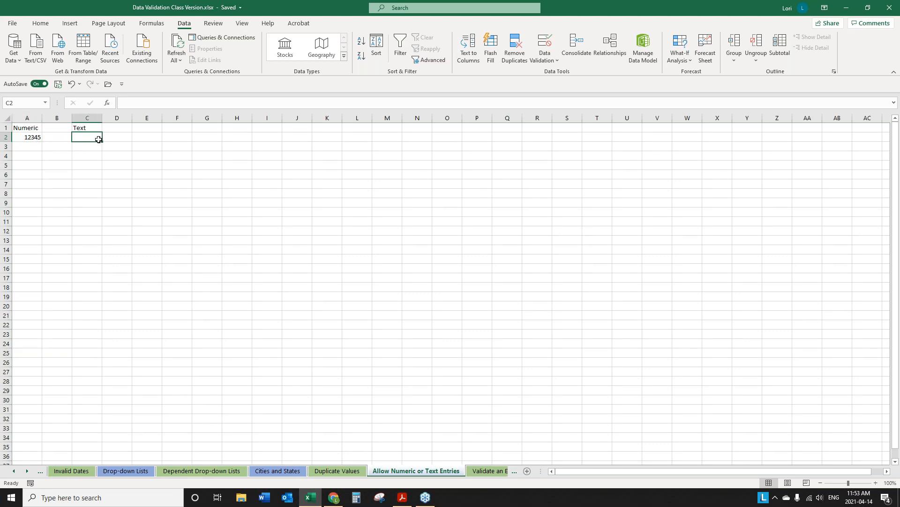
key(ctrl+shift+Down)
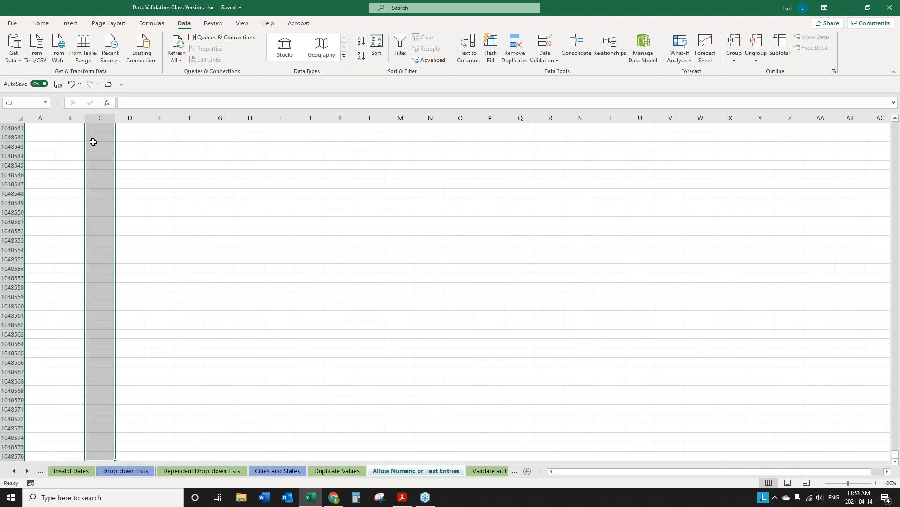
scroll(150, 180, up, 14)
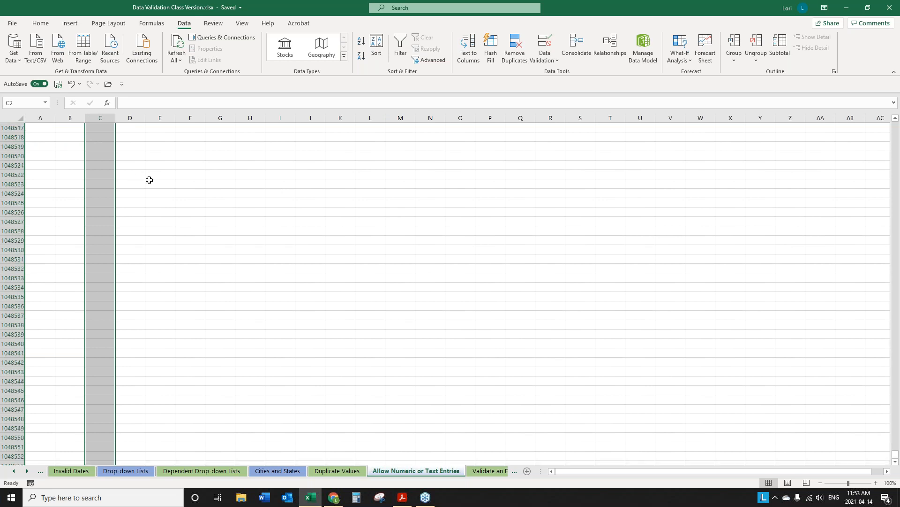
key(ctrl+Home)
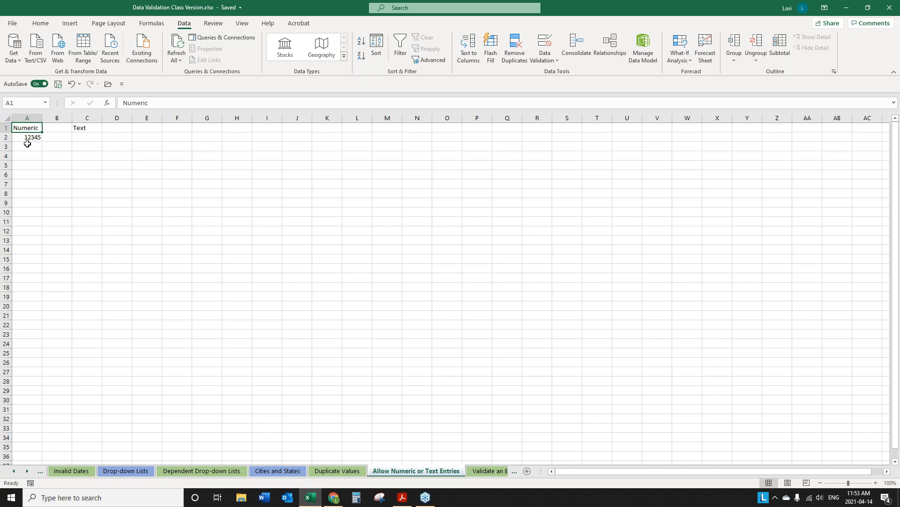
Step: Check the Cities and States and Duplicate Values sheets, and return to the Allow Numeric or Text Entries sheet
click(296, 471)
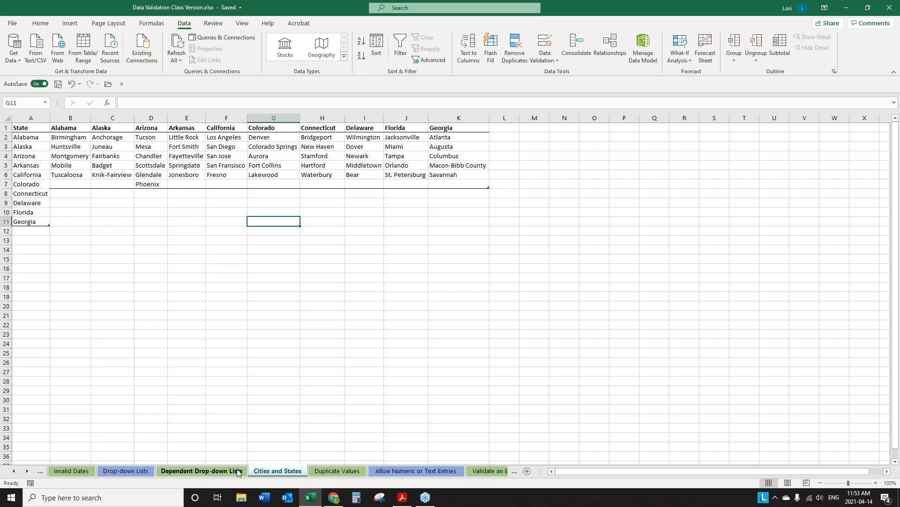
click(353, 471)
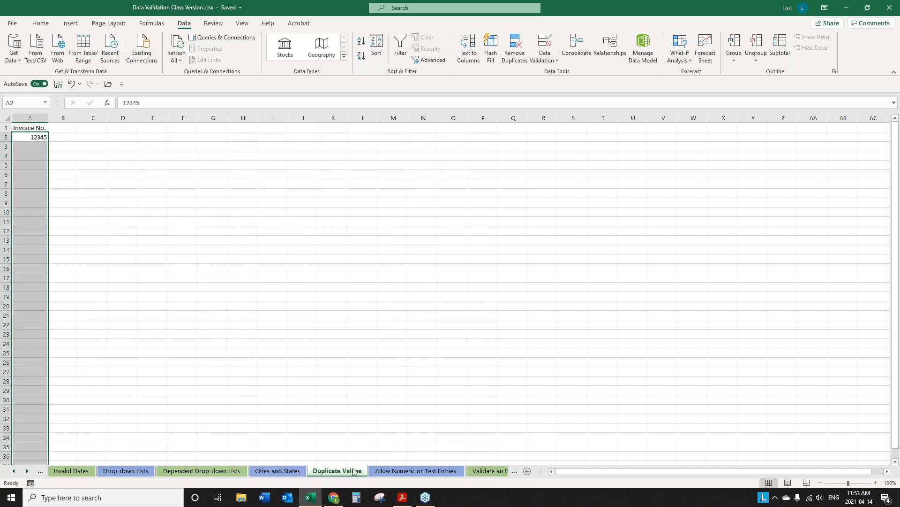
click(401, 471)
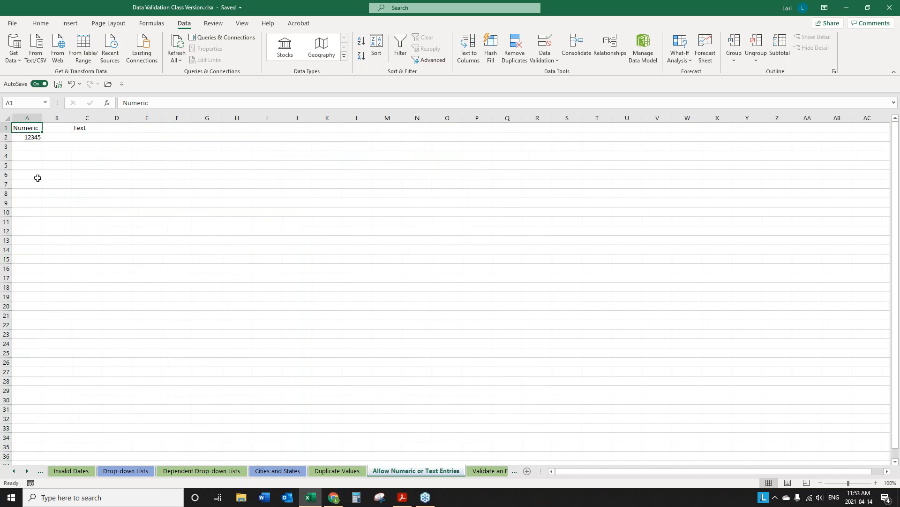
Step: Copy the custom formula from the data validation rule of Numeric cell A2 and cancel the dialog
click(36, 137)
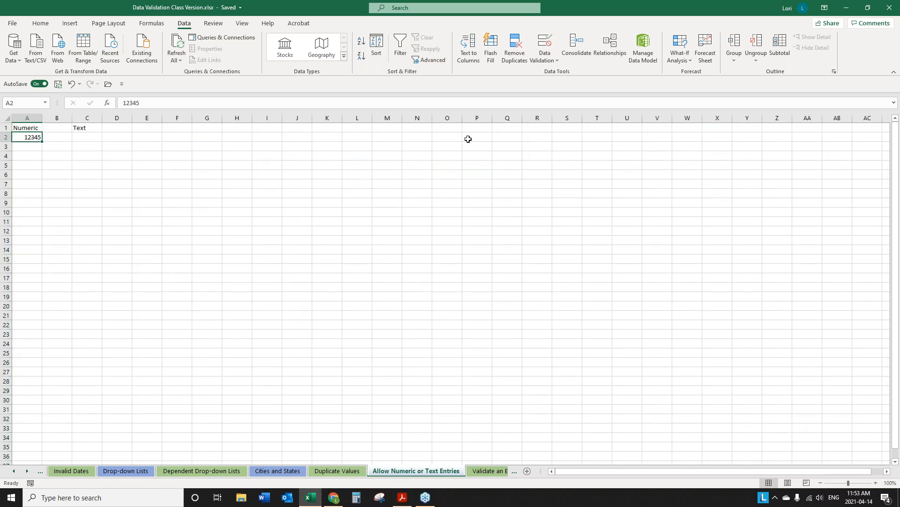
click(547, 42)
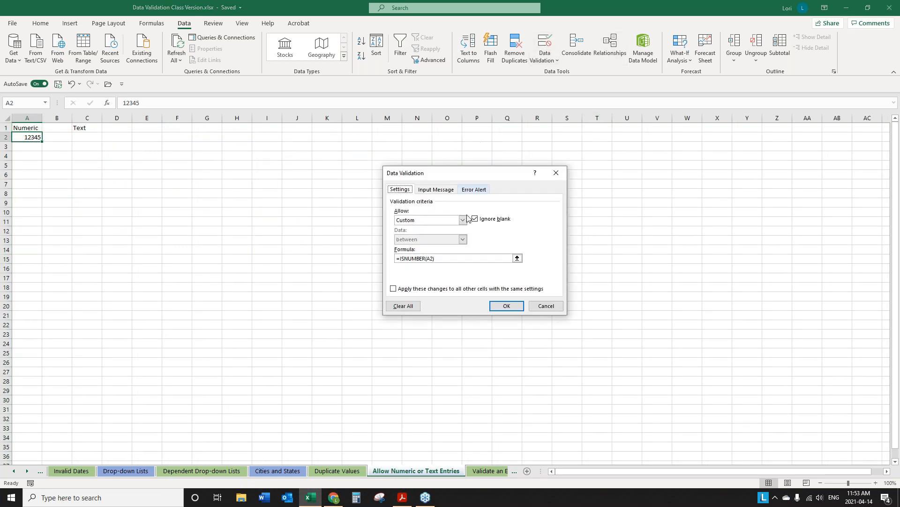
click(451, 258)
drag(451, 258, 122, 244)
key(ctrl+c)
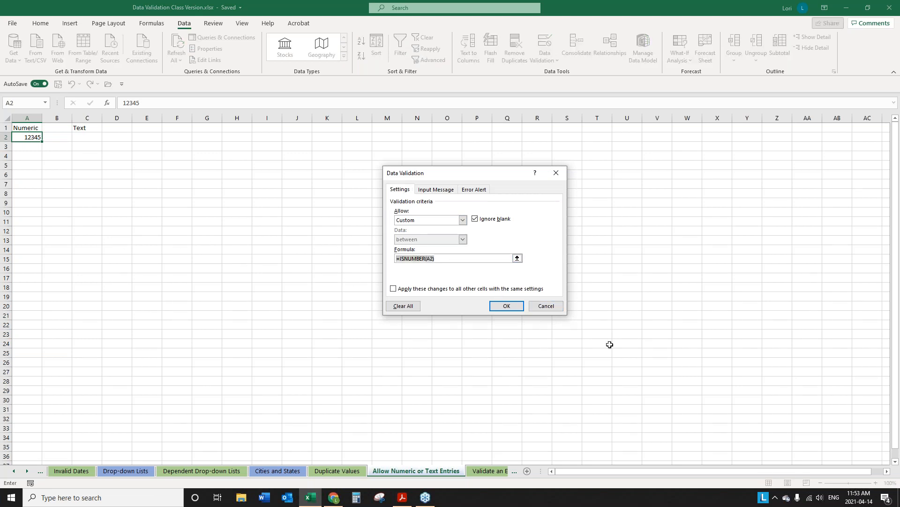
click(547, 305)
Step: Try pasting =ISNUMBER(A2) over the custom formula in the Text column's validation rule, clear it, and cancel
click(96, 138)
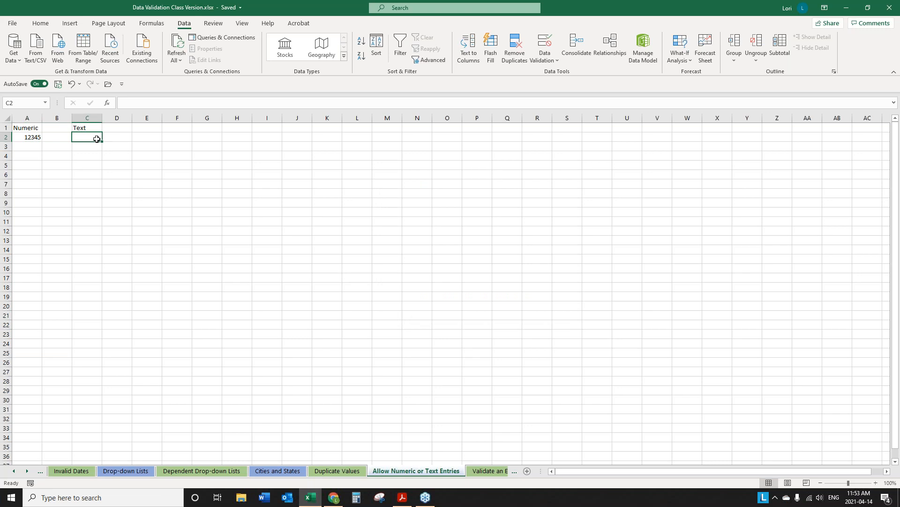
key(ctrl+shift+Down)
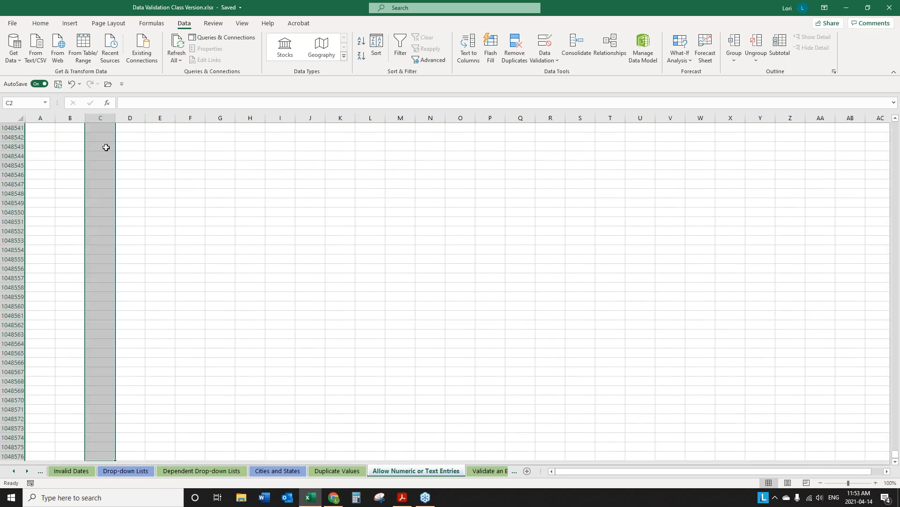
click(547, 43)
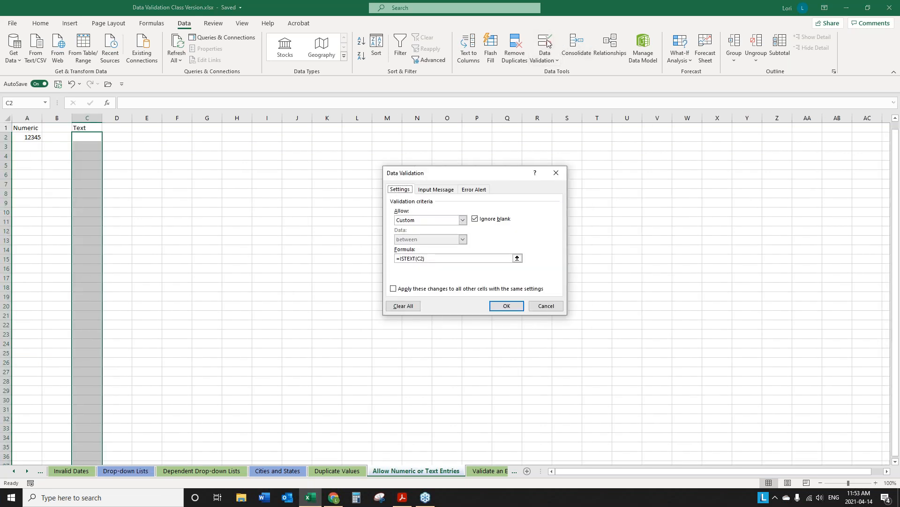
drag(436, 259, 396, 258)
key(ctrl+v)
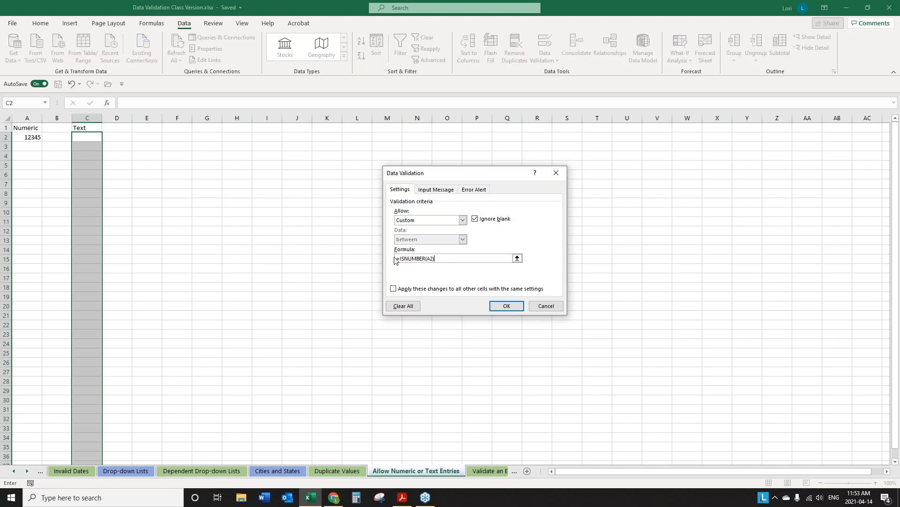
key(Right)
key(BackSpace)
key(BackSpace)
key(BackSpace)
key(BackSpace)
key(BackSpace)
key(BackSpace)
key(BackSpace)
key(BackSpace)
key(BackSpace)
click(546, 305)
click(297, 278)
Step: Enter the heading Numeric in cell F1
click(177, 129)
text(nUMB)
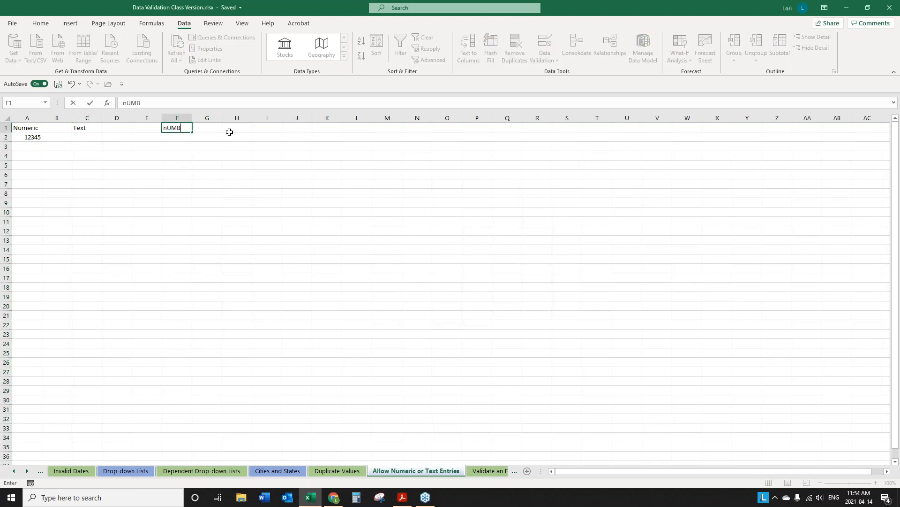
key(BackSpace)
key(BackSpace)
key(BackSpace)
key(BackSpace)
text(Numeric)
key(Return)
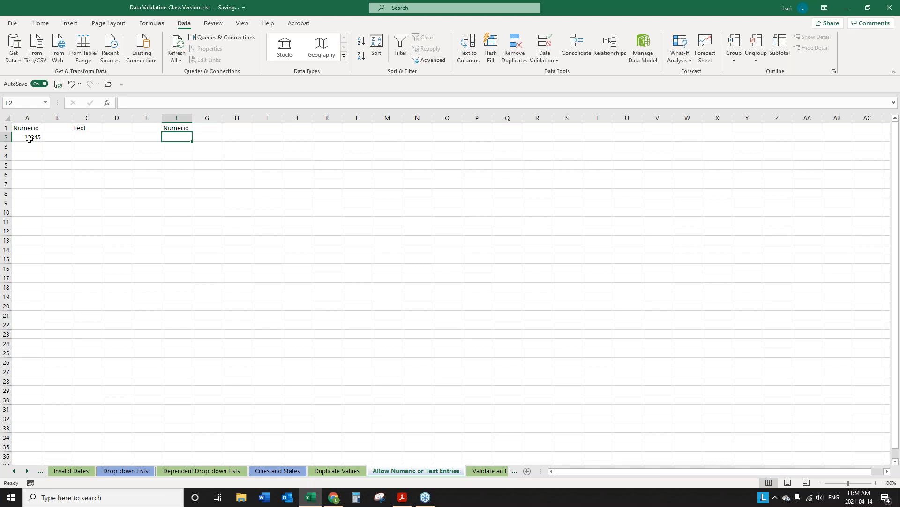
Step: Copy cell A2 with its validation rule to F2 under the new Numeric heading
click(30, 137)
key(ctrl+c)
click(179, 134)
key(ctrl+v)
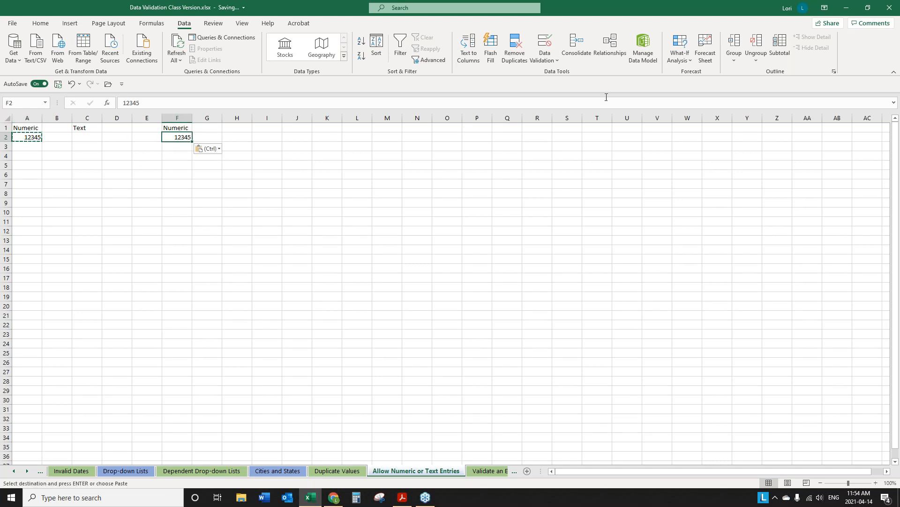
Step: Review the data validation criteria of cell F2 and cancel
click(545, 45)
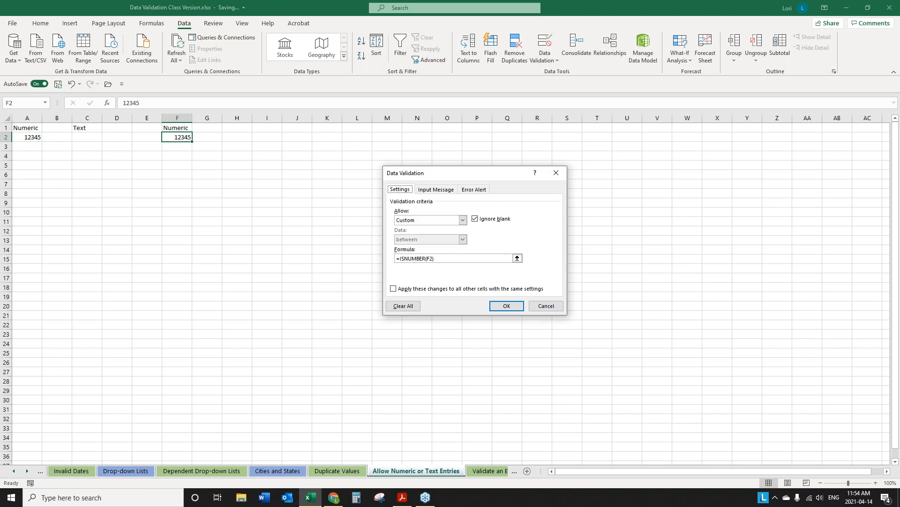
click(548, 308)
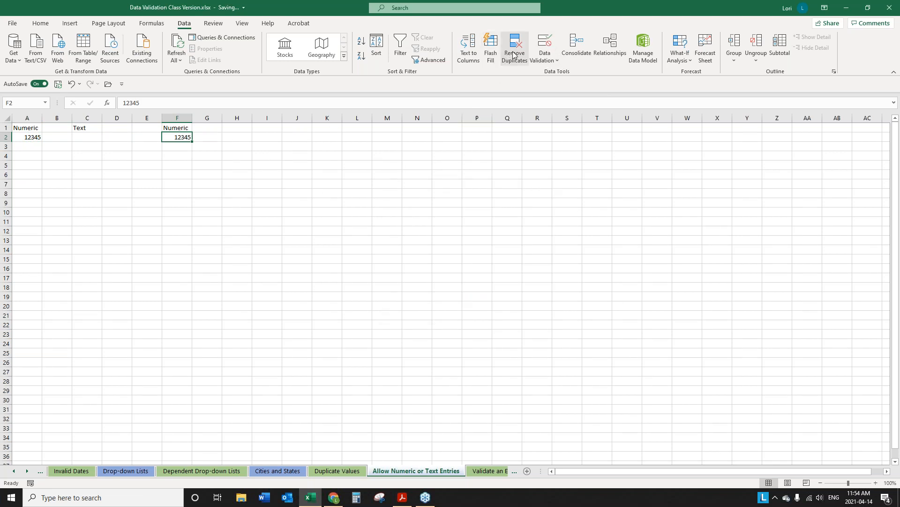
click(545, 44)
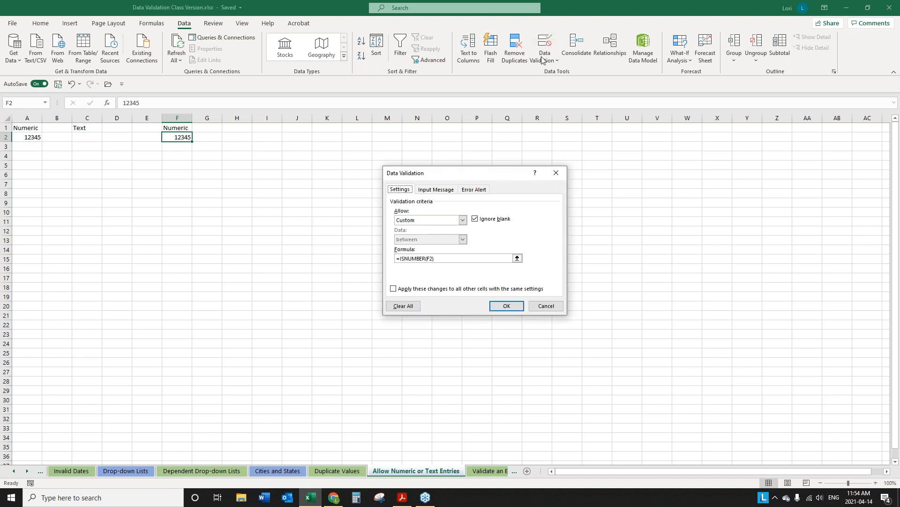
click(558, 307)
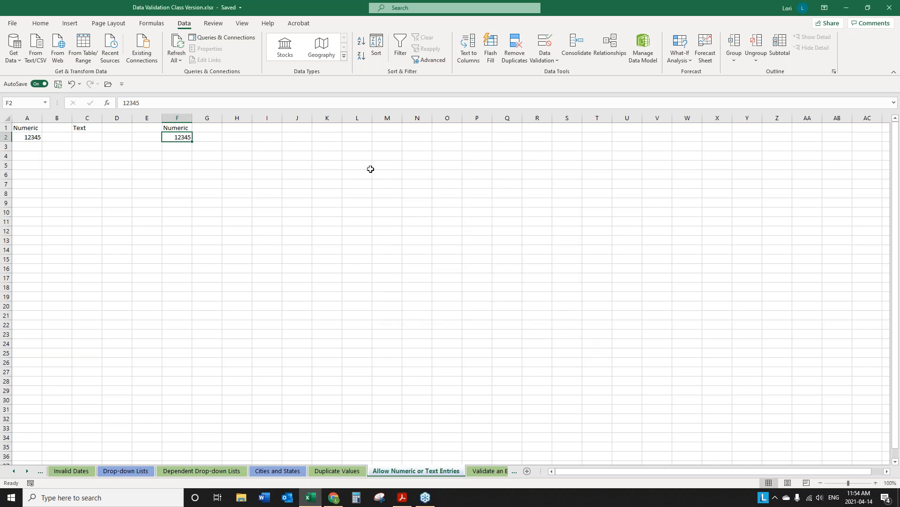
Step: Enter the heading Text in cell I1
click(264, 127)
text(Te)
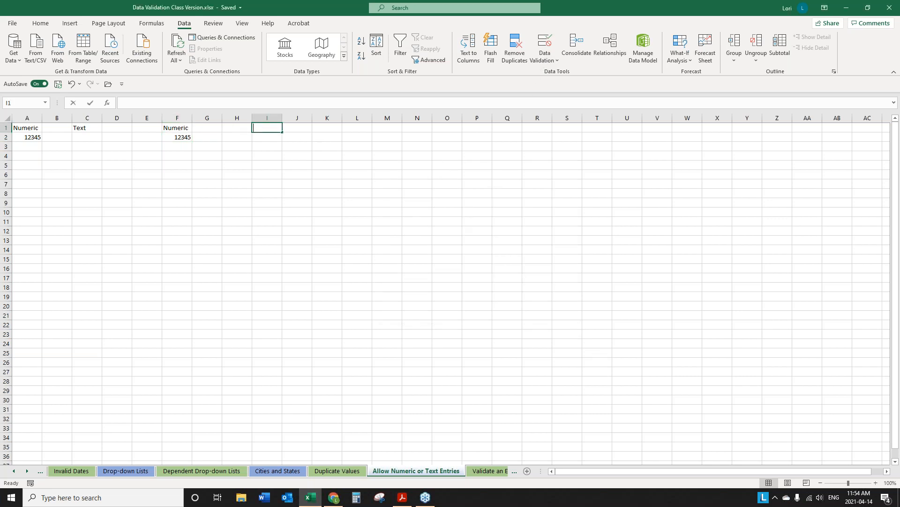
text(xt)
key(Return)
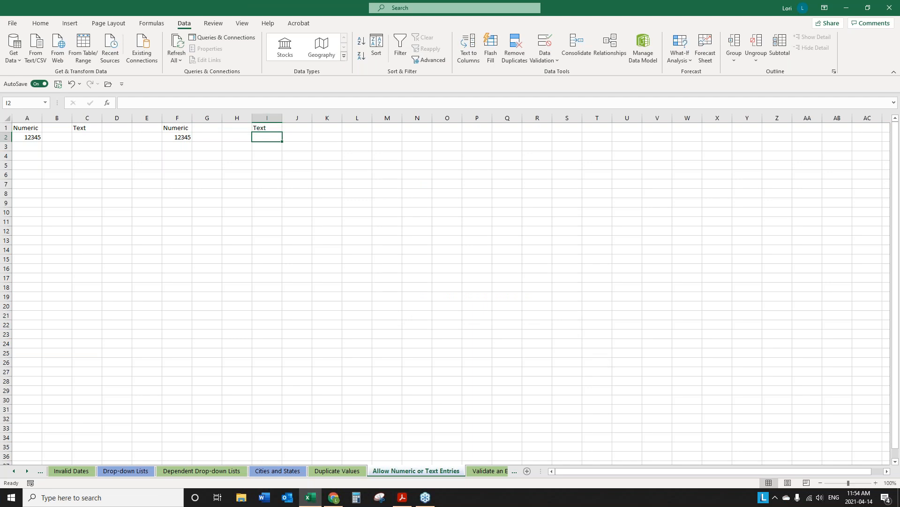
Step: Copy the Text column from C2 to the sheet's last row and paste it at I2 under the new Text heading
click(86, 138)
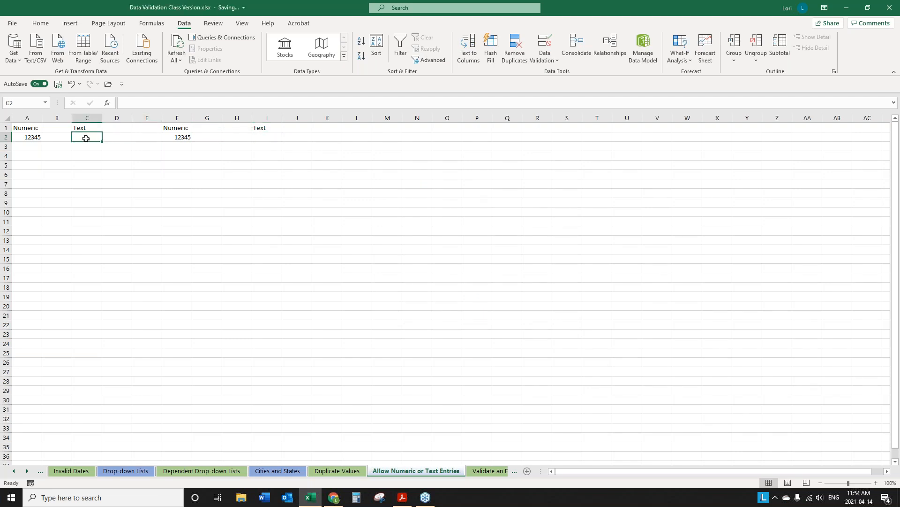
key(ctrl+shift+End)
key(Left)
key(Right)
key(ctrl+shift+Down)
key(ctrl+c)
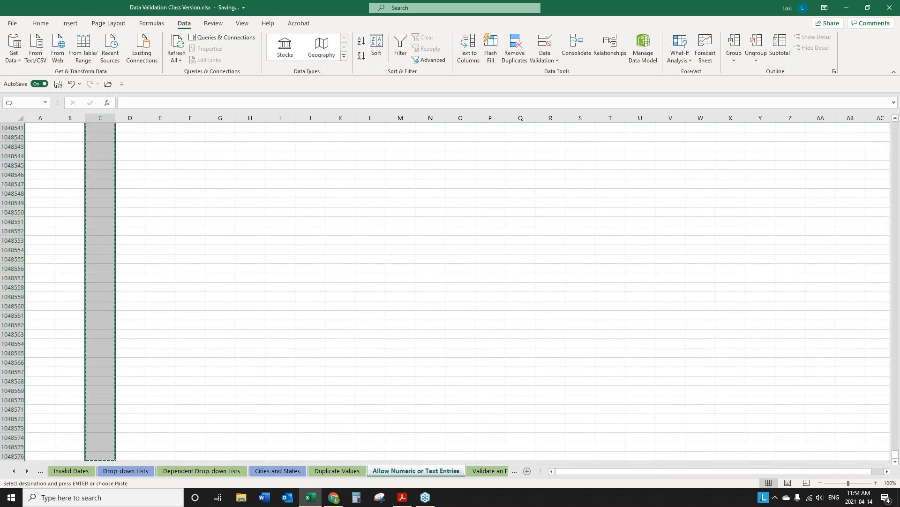
key(ctrl+Home)
click(261, 137)
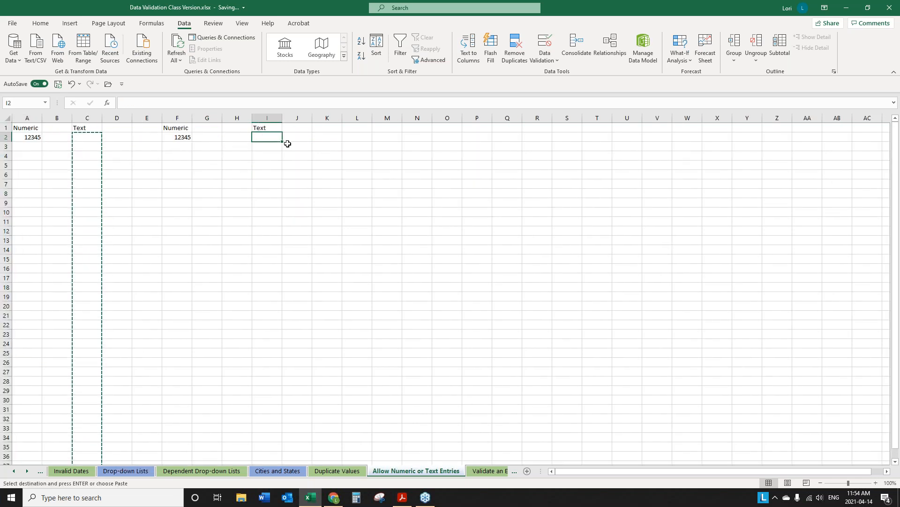
key(ctrl+v)
key(Escape)
click(331, 158)
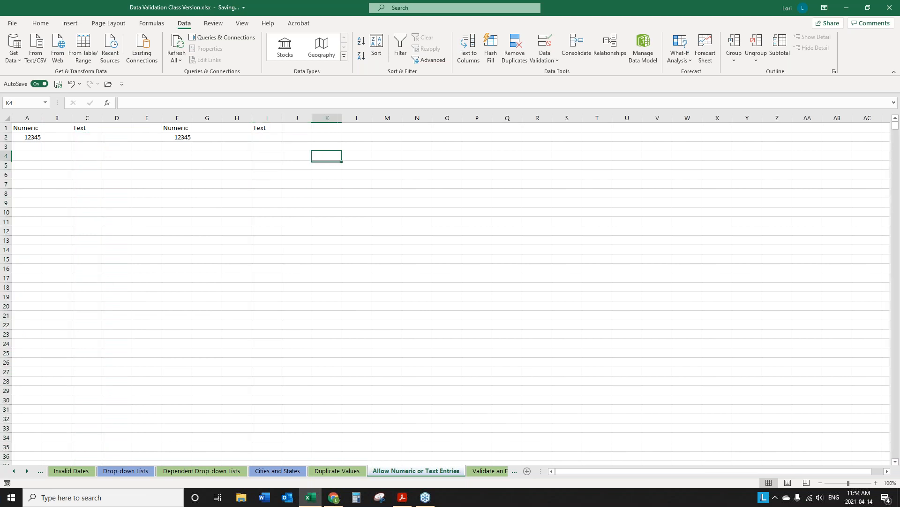
Step: Review the data validation criteria of cell I2 under the new Text heading and cancel
click(257, 137)
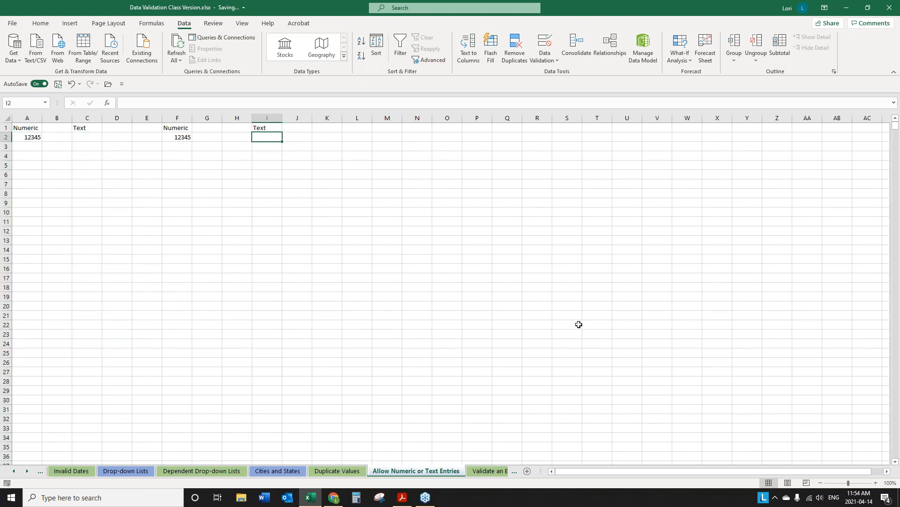
click(546, 41)
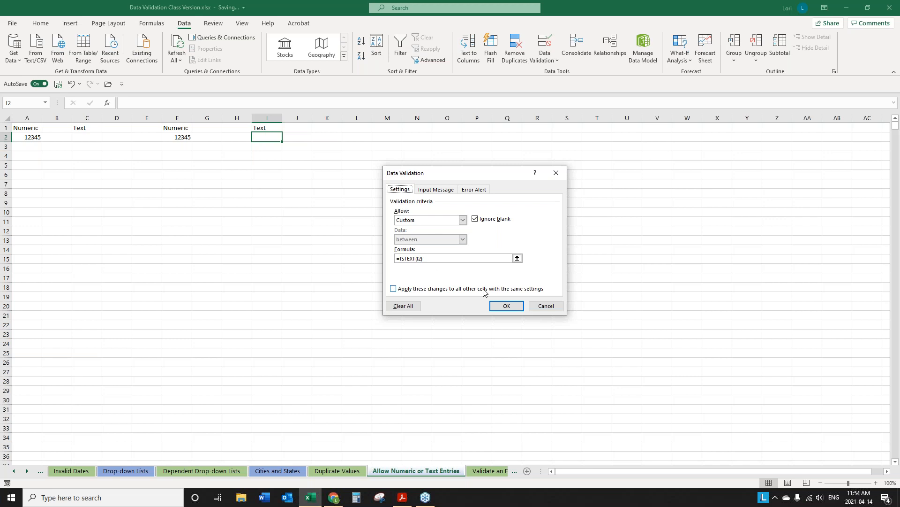
click(547, 305)
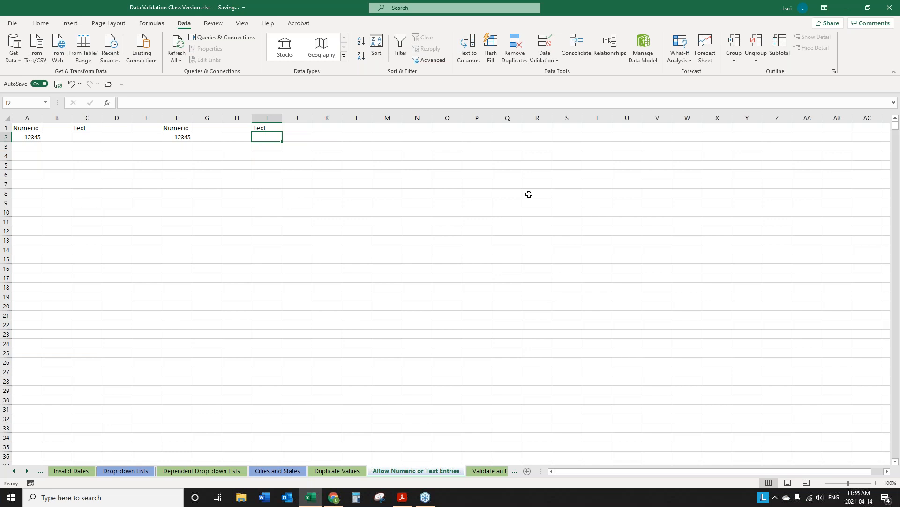
Step: Try to copy the blank Text cells I2:I6 with their validation rule to L2:L6
click(41, 24)
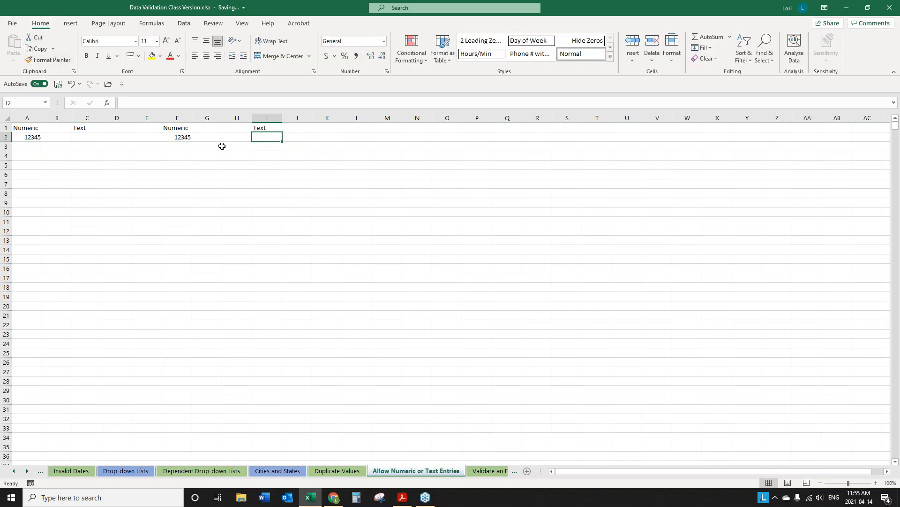
drag(255, 139, 262, 179)
key(ctrl+c)
click(359, 139)
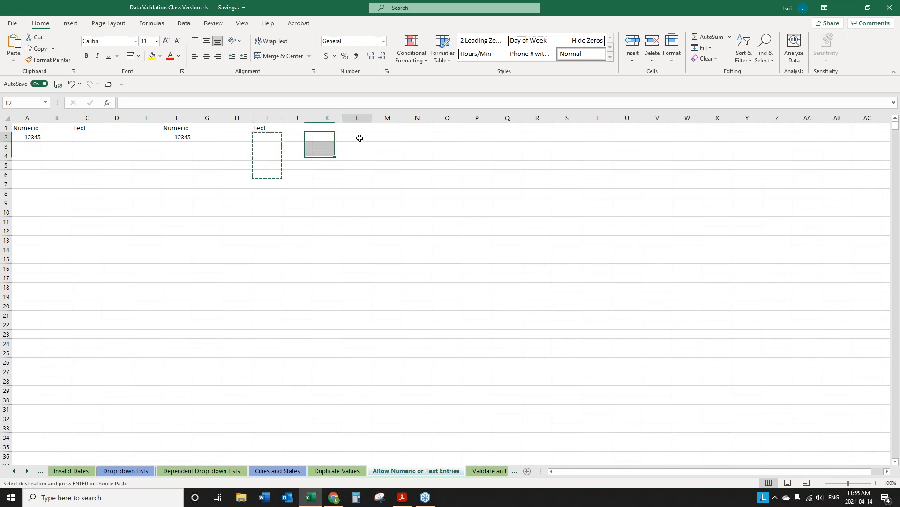
click(14, 56)
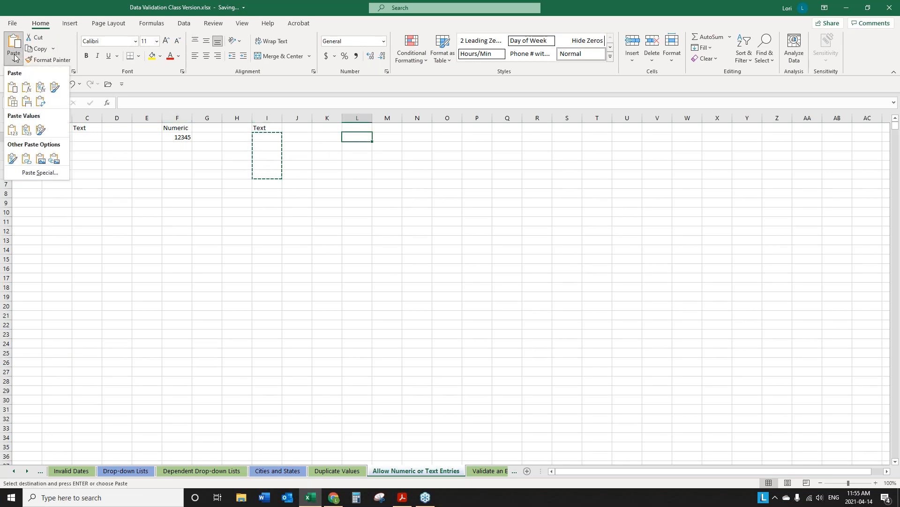
click(14, 57)
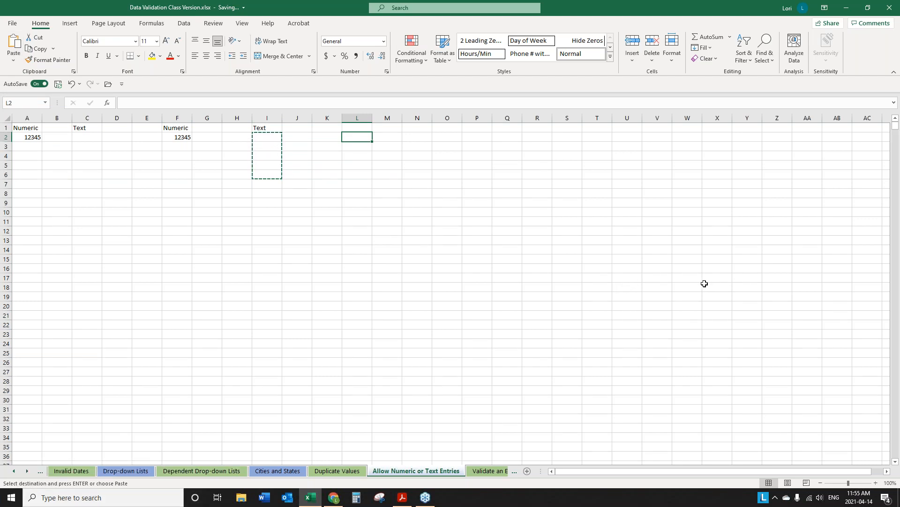
key(Escape)
key(shift+Down)
key(shift+Down)
key(shift+Down)
key(shift+Down)
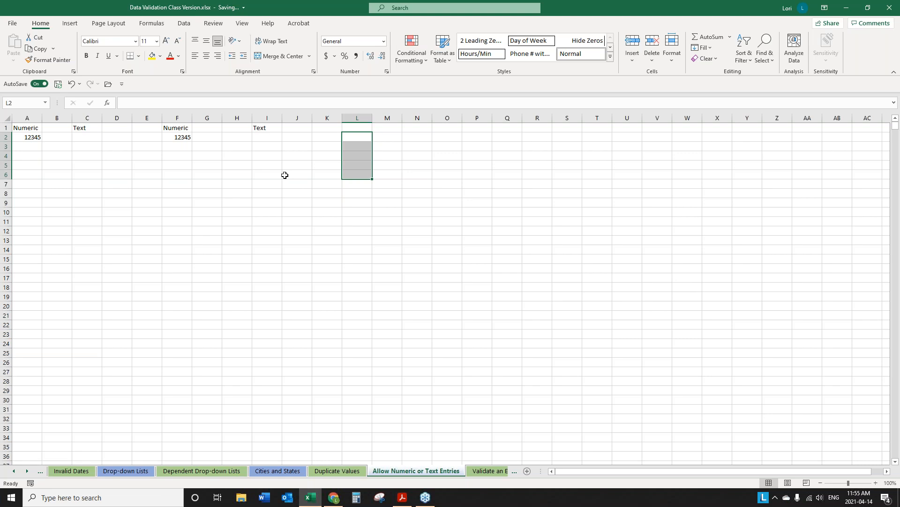
click(299, 158)
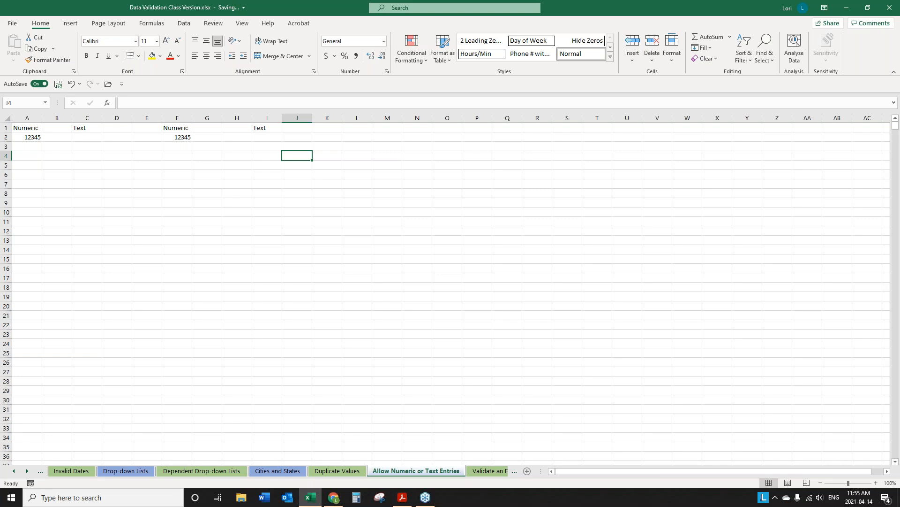
Step: Look through the Excel options for General, Formulas, Data, Proofing and Advanced, including the cut, copy and paste settings, and cancel
click(13, 23)
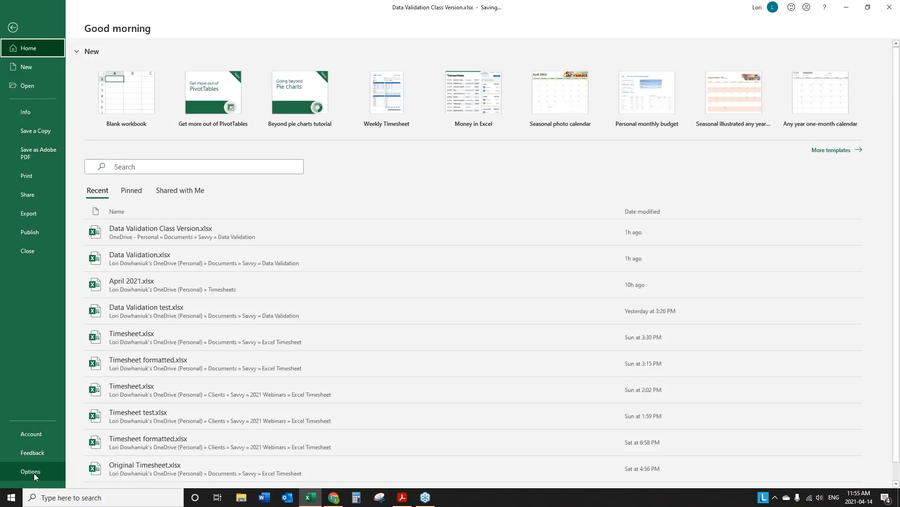
click(34, 472)
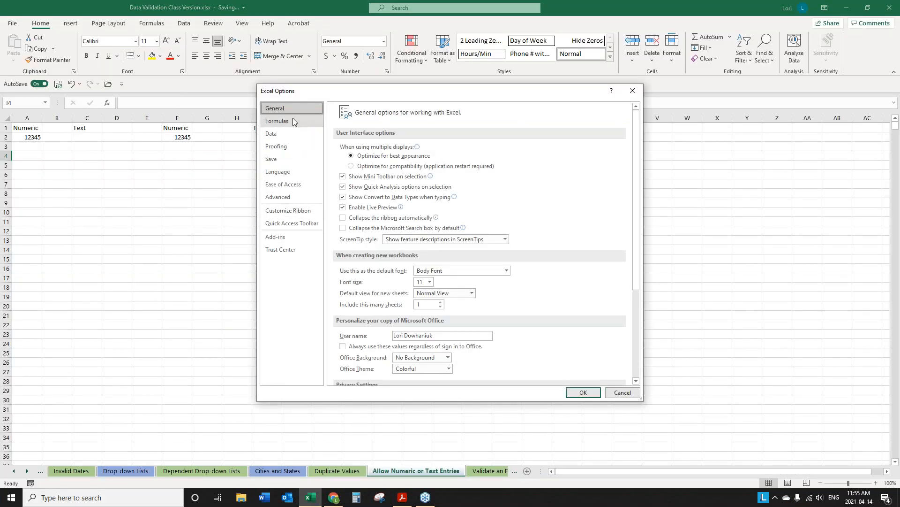
scroll(533, 237, down, 5)
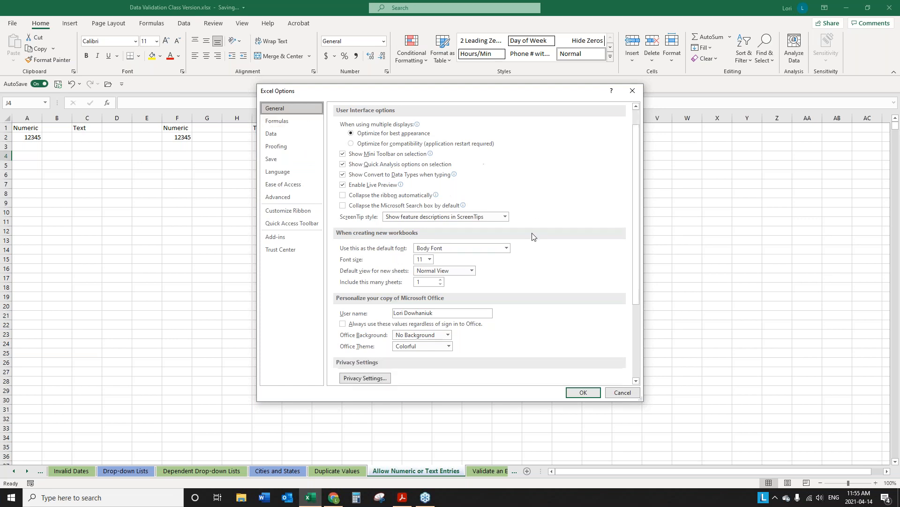
click(277, 121)
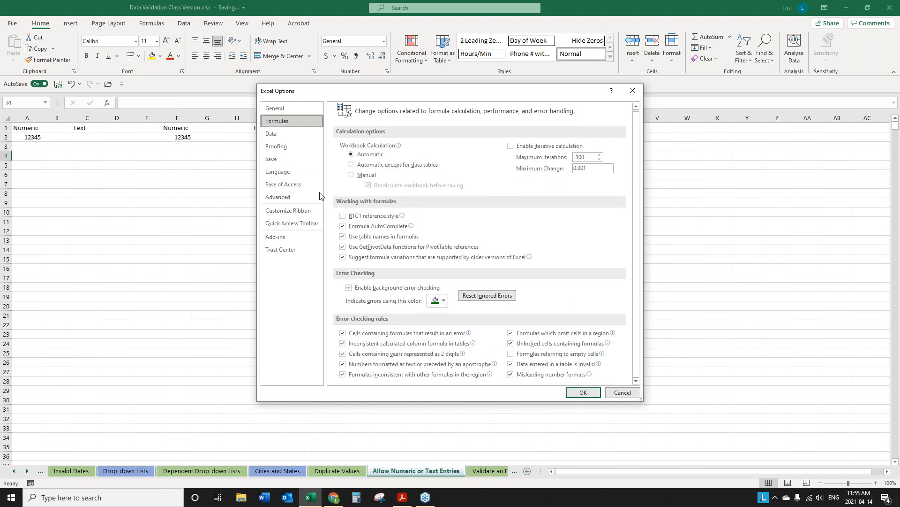
click(289, 135)
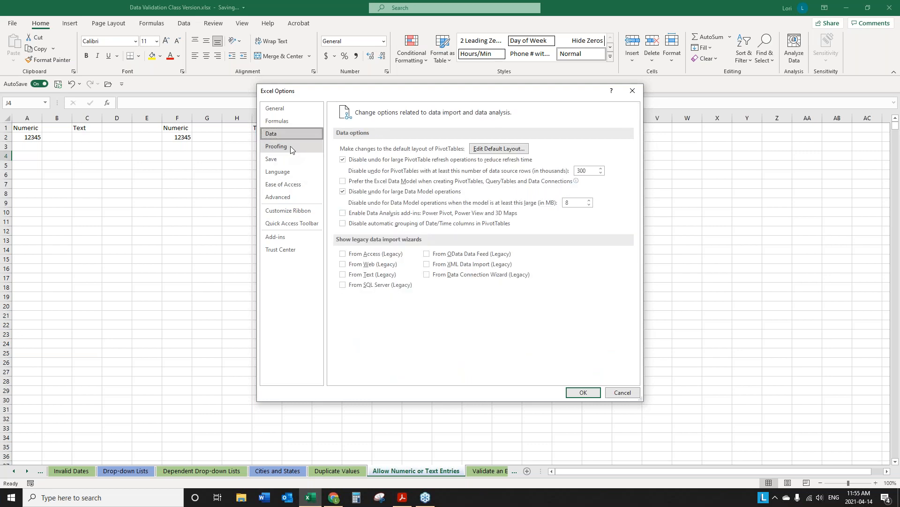
click(285, 146)
click(277, 197)
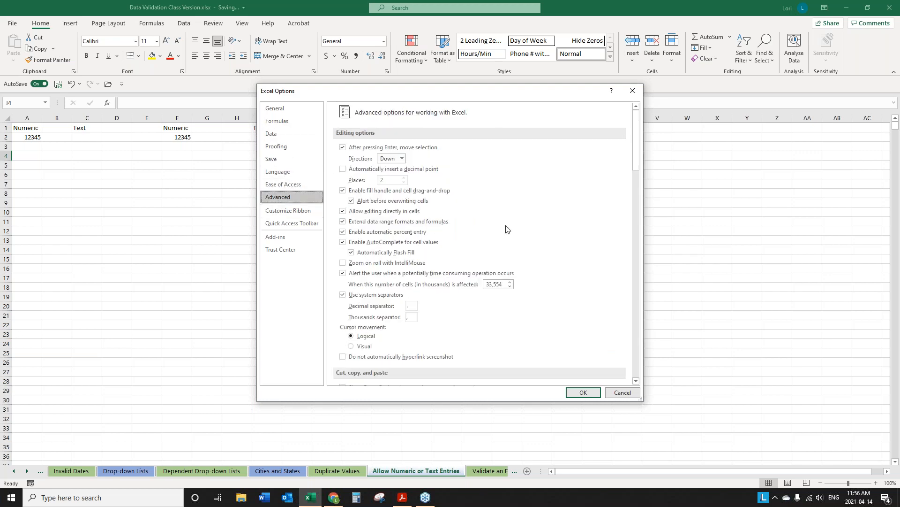
scroll(505, 227, down, 8)
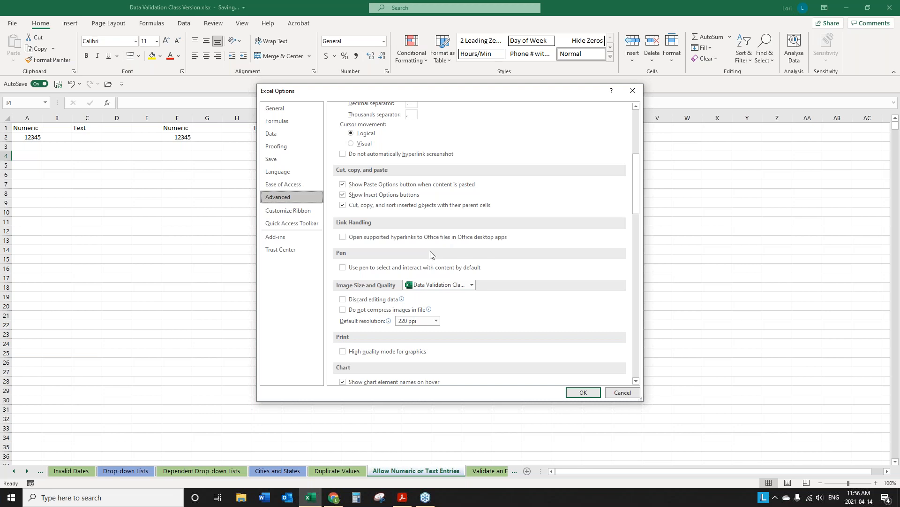
click(624, 392)
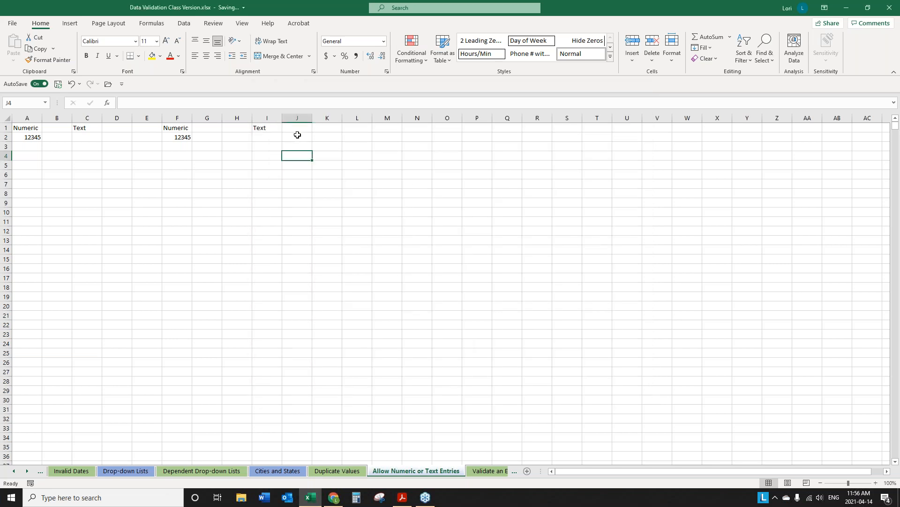
Step: Copy the Numeric cells F2:F10 and paste them starting at cell L2
click(174, 136)
drag(174, 135, 171, 210)
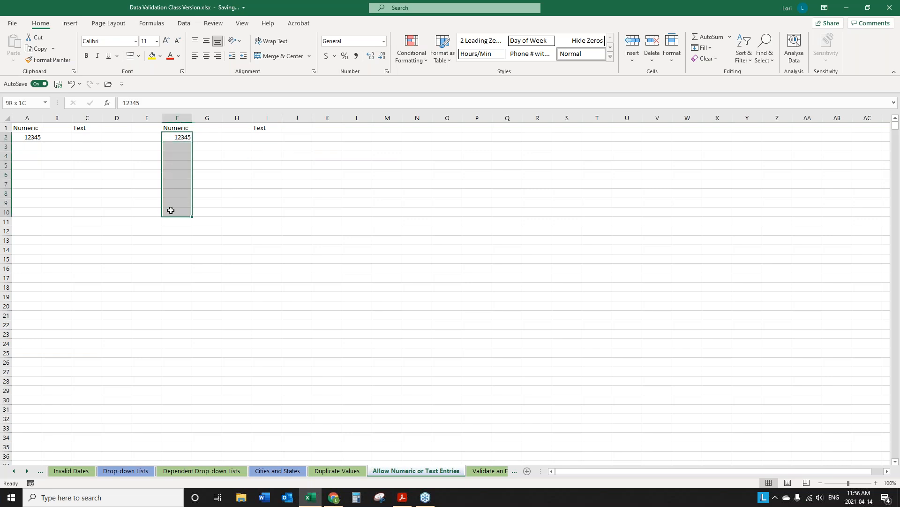
key(ctrl+c)
click(359, 137)
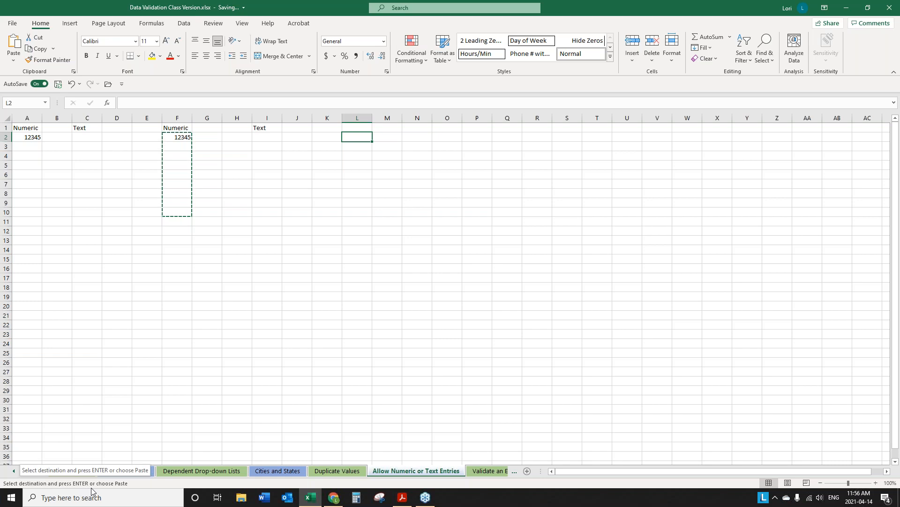
key(Return)
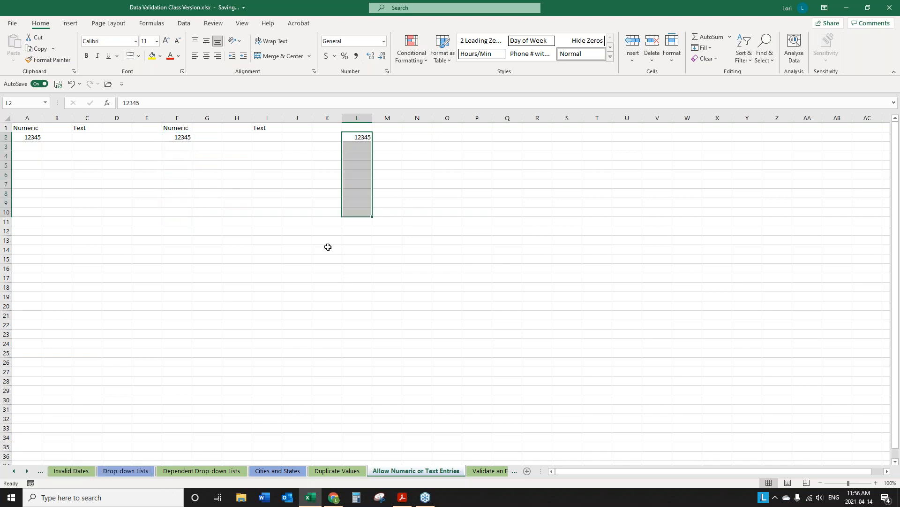